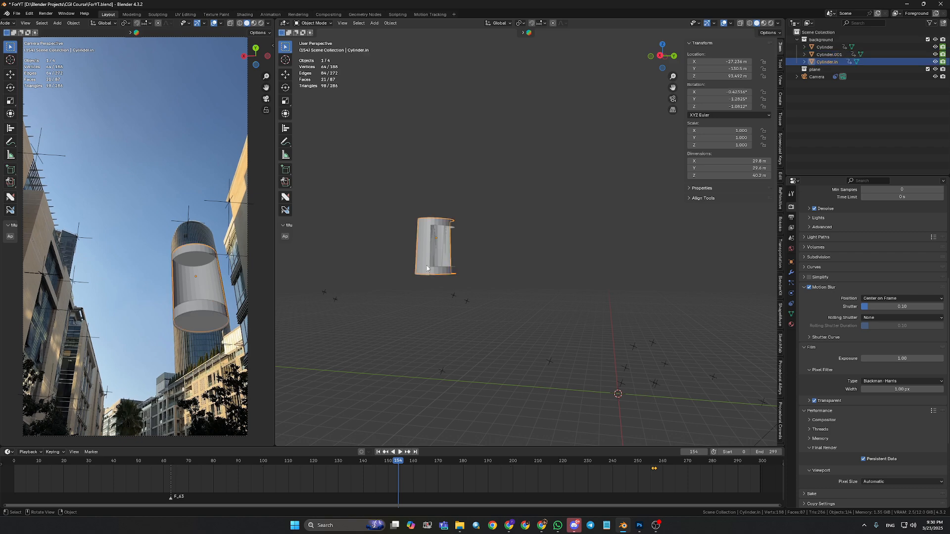
- Play and scrub through the timeline to examine how the cylinder follows the tower in the camera view
key(space)
click(227, 461)
drag(227, 461, 52, 471)
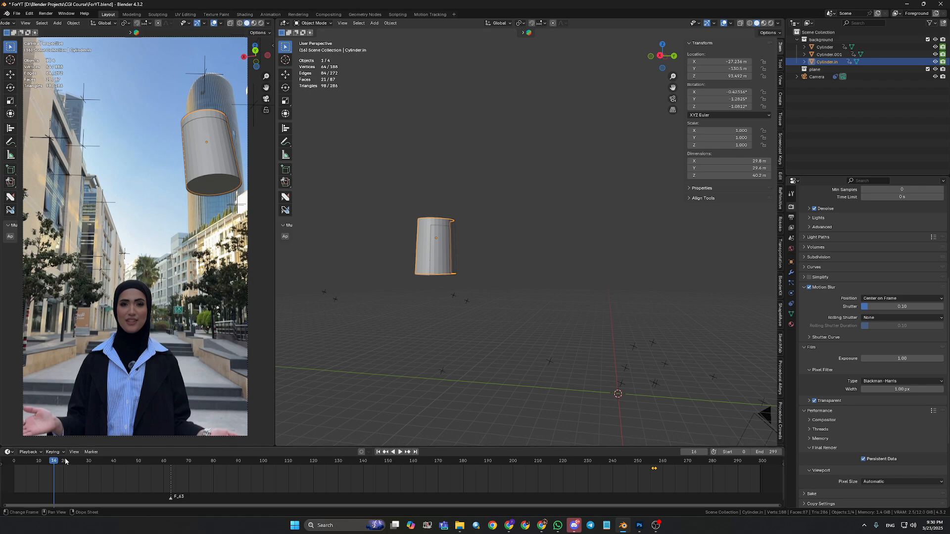
key(space)
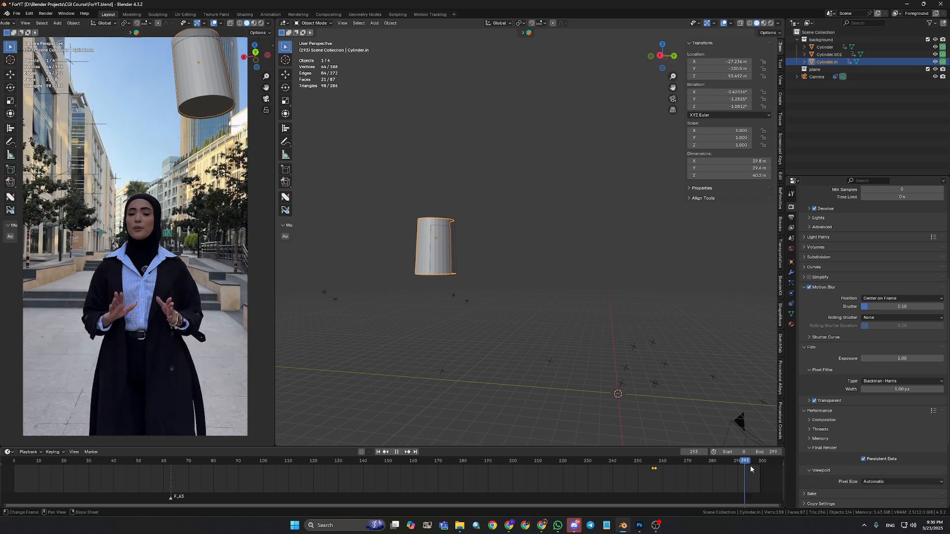
drag(725, 465, 692, 470)
key(space)
click(259, 433)
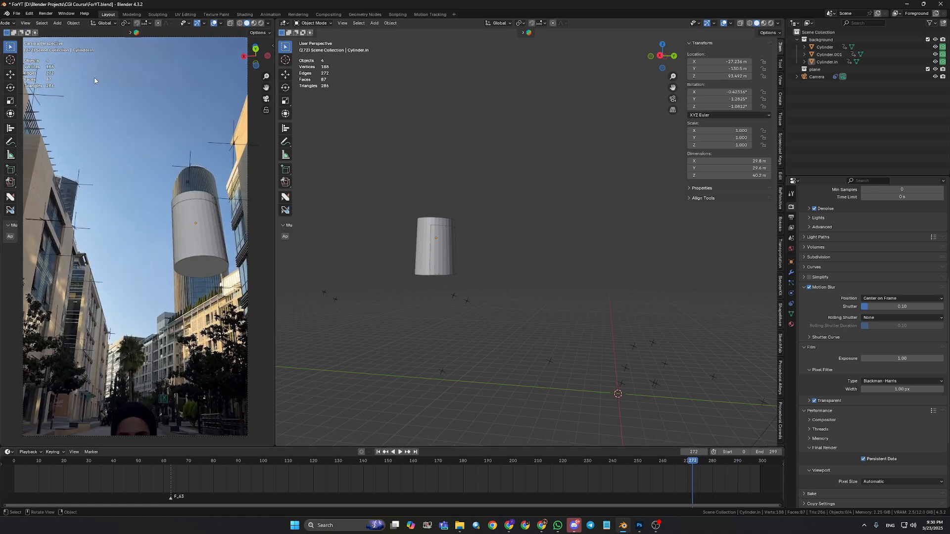
- Add a Video Editing workspace to the new, empty project
click(8, 11)
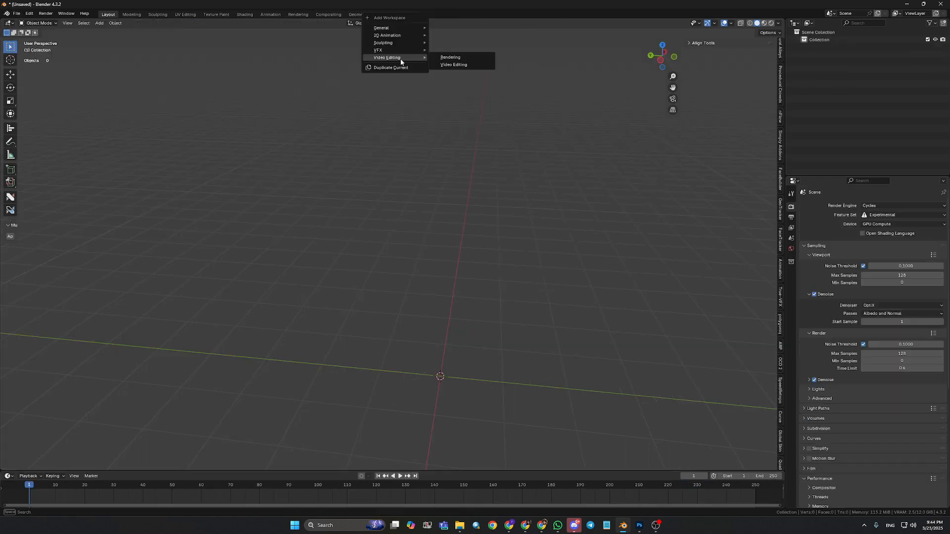
click(415, 15)
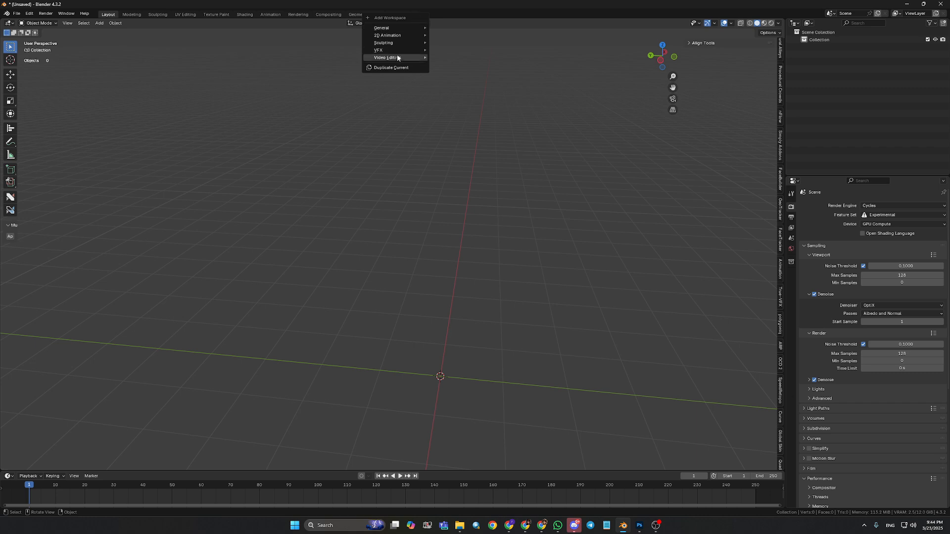
mouse_move(394, 58)
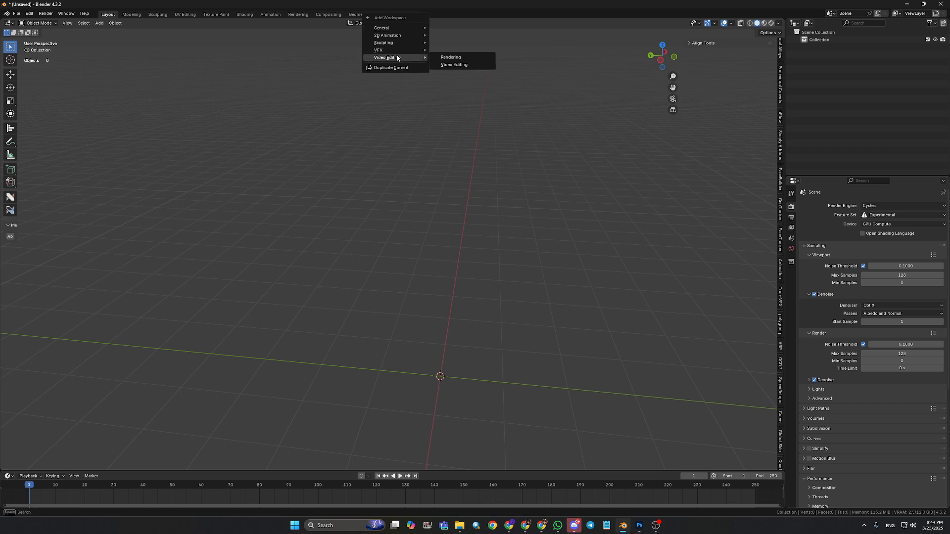
click(460, 65)
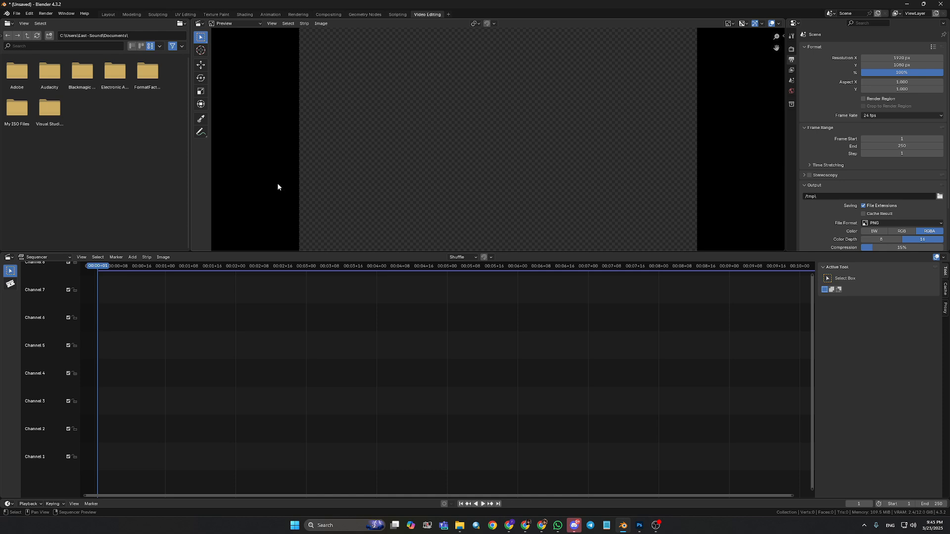
- Add the movie vfx-shot01.mp4 from D:\Blender Projects\CGI Course\project1 as a strip in the sequencer
click(132, 256)
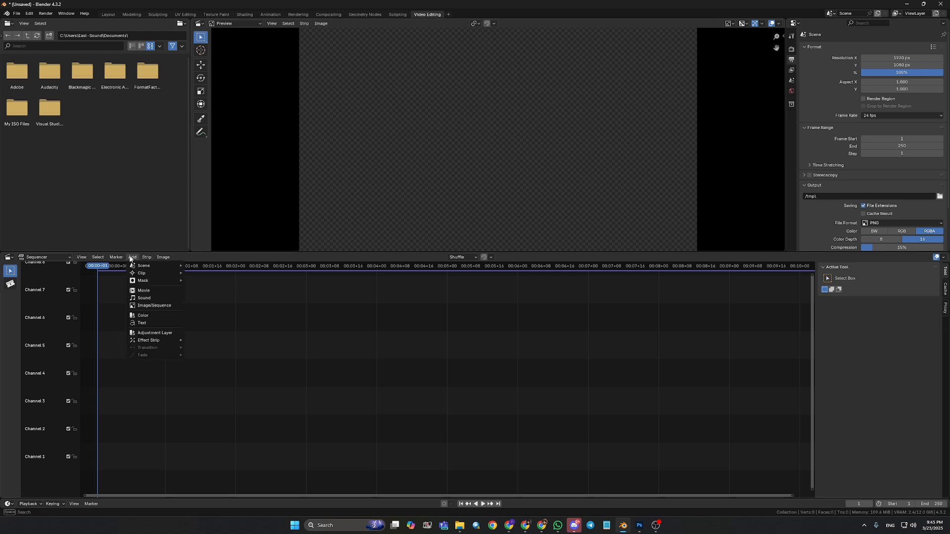
click(151, 292)
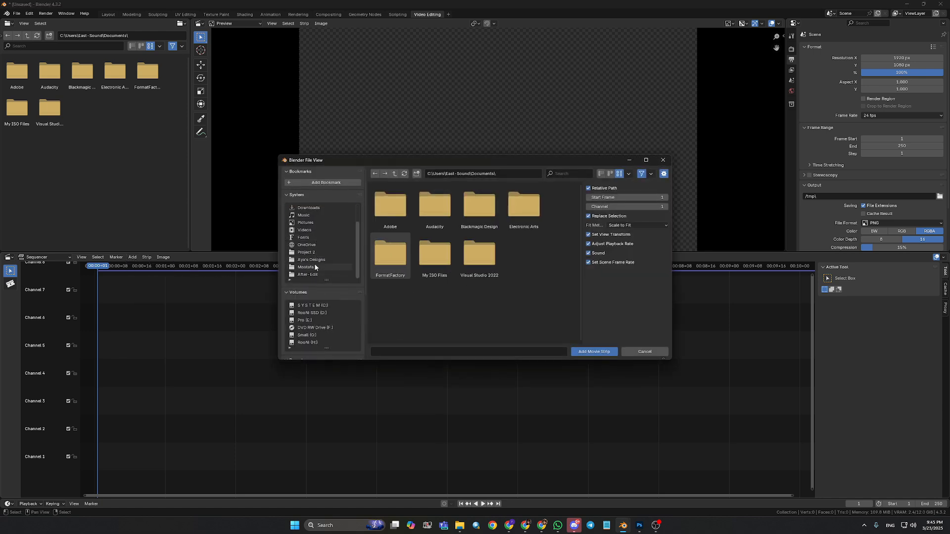
click(311, 313)
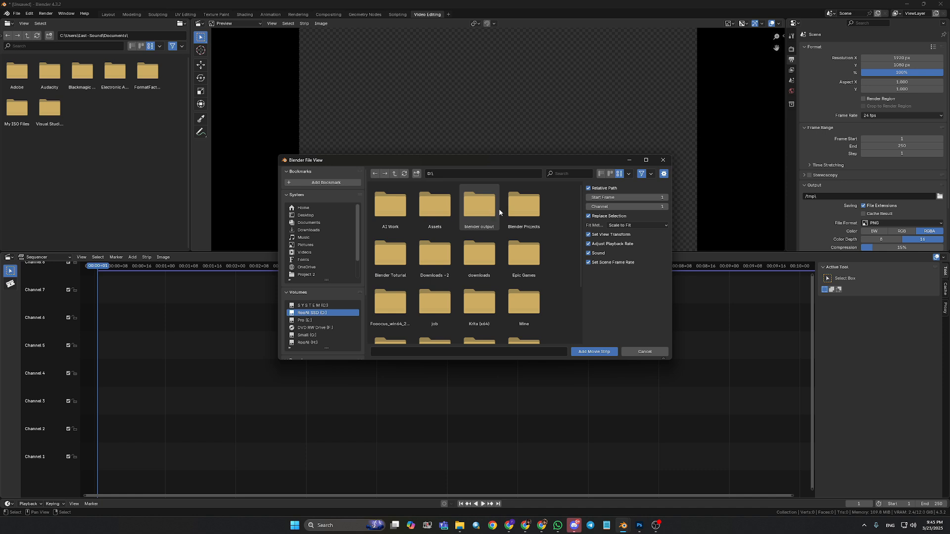
double_click(522, 210)
double_click(440, 214)
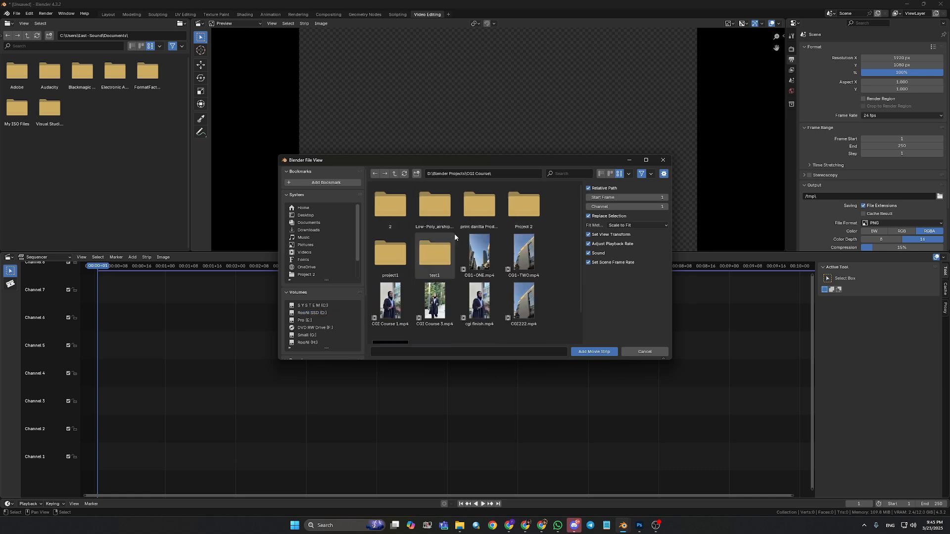
double_click(391, 253)
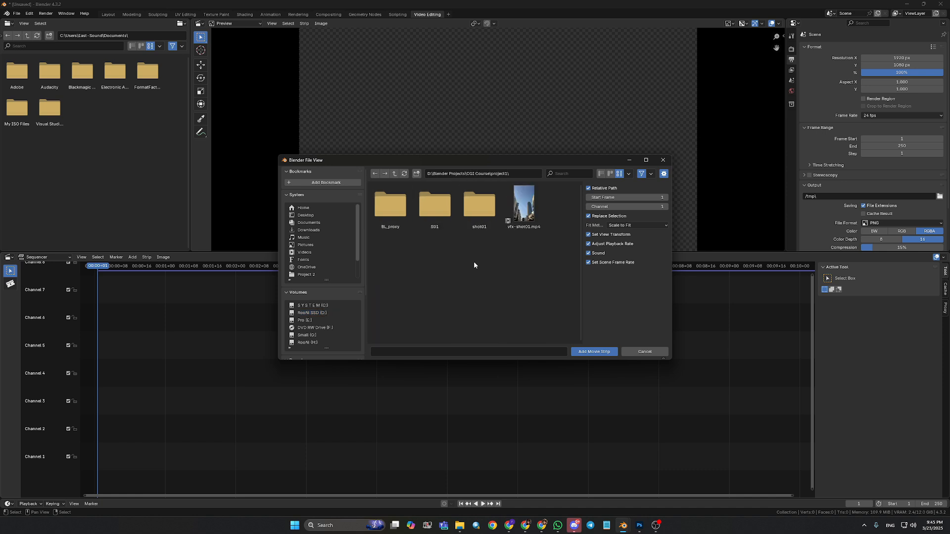
double_click(530, 207)
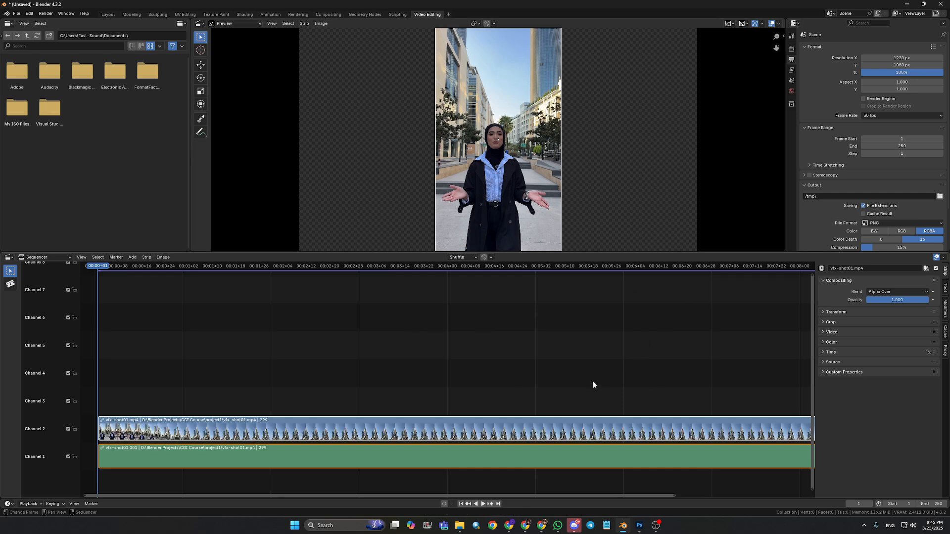
- Switch to File Explorer and check the frame size and frame rate in the vfx-shot01 file's properties, then return to Blender
key(alt+Tab)
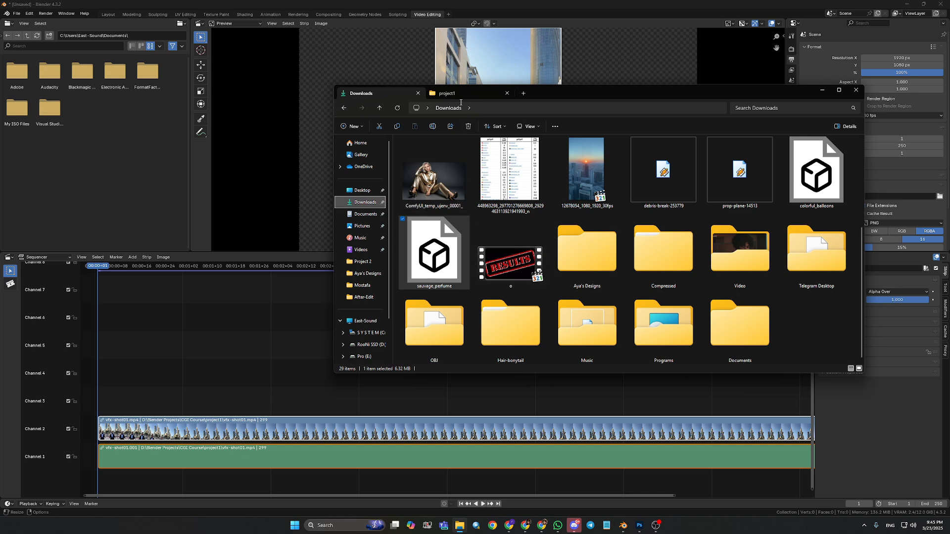
key(ctrl+Tab)
right_click(431, 183)
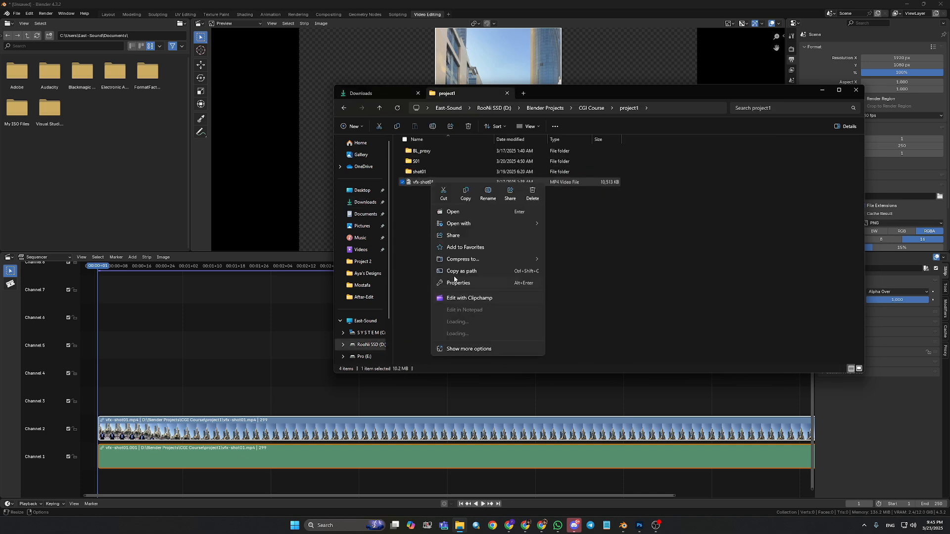
click(457, 281)
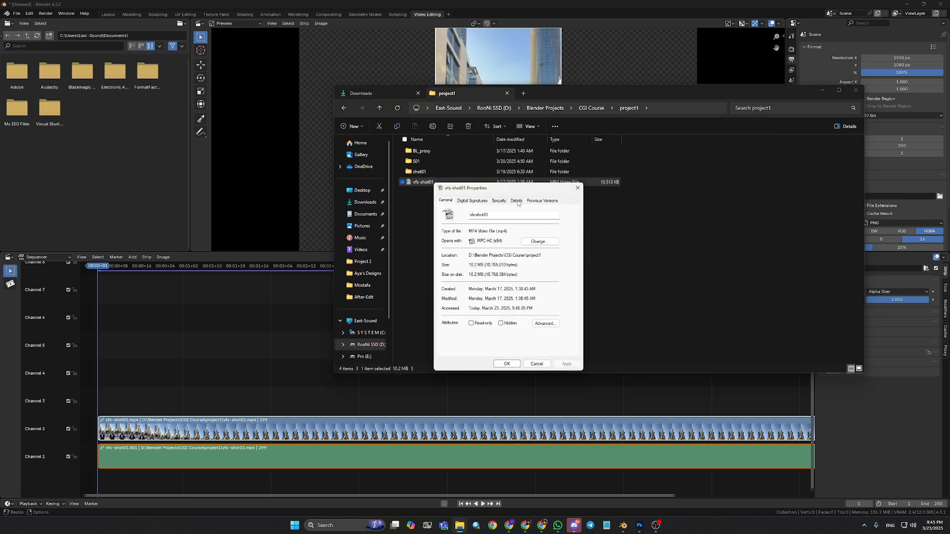
click(516, 202)
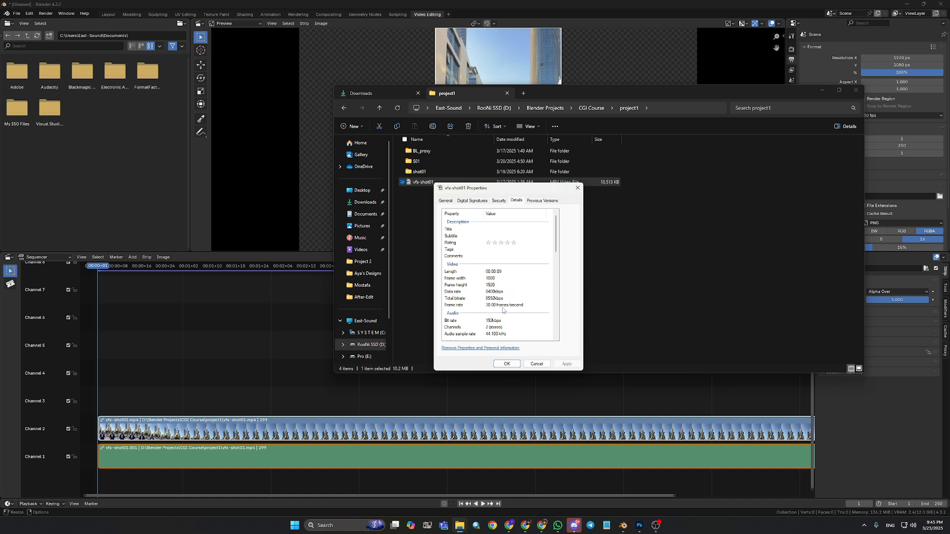
click(537, 363)
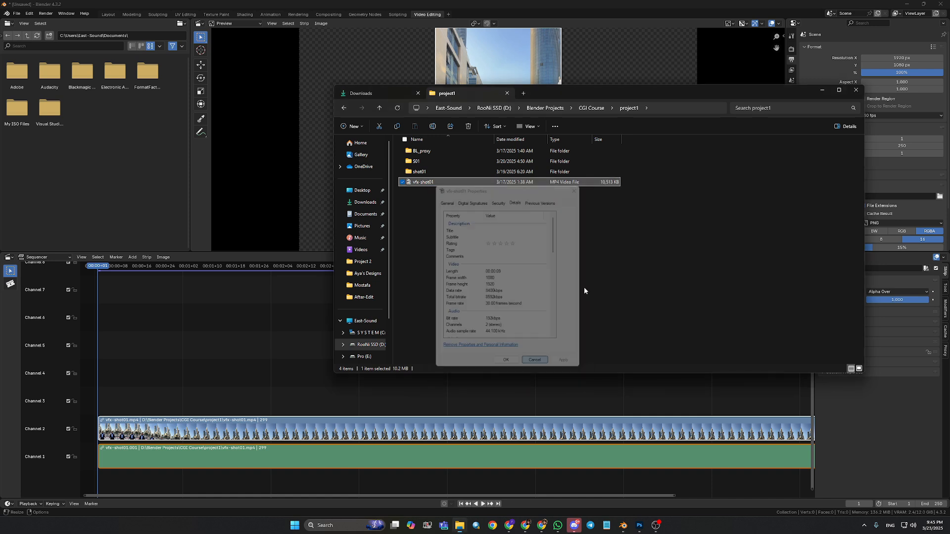
click(692, 3)
- Set the output resolution to 1080 px in X and 1920 px in Y
double_click(898, 57)
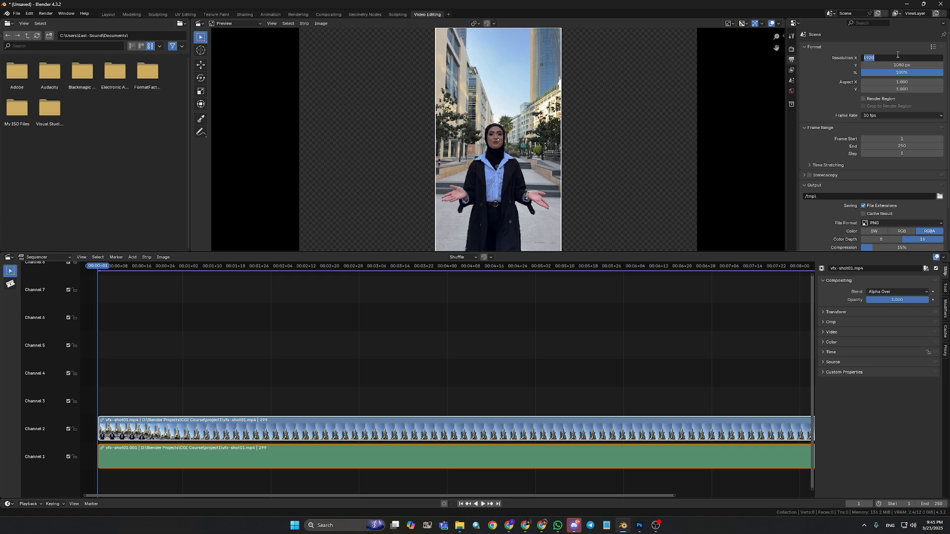
text(1080)
key(Return)
double_click(897, 65)
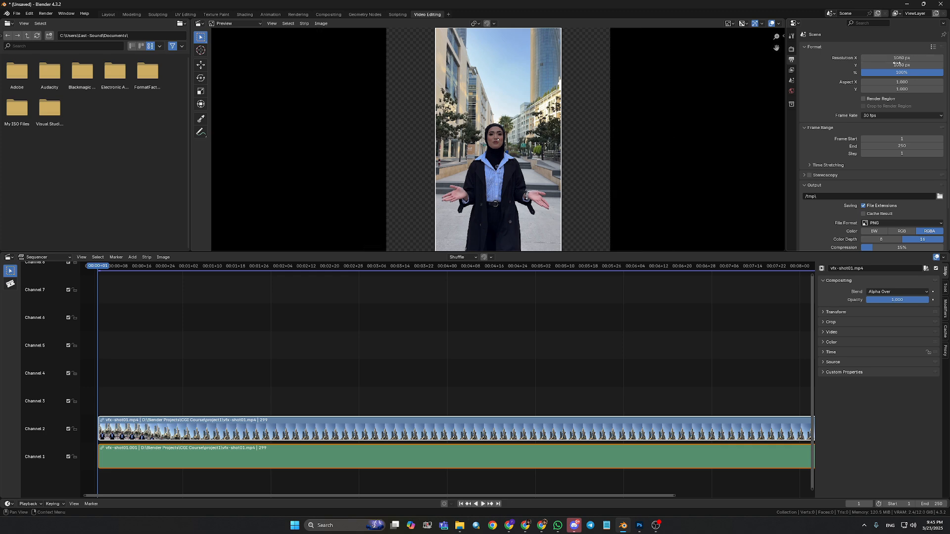
text(1920)
key(Return)
click(891, 115)
scroll(607, 150, down, 1)
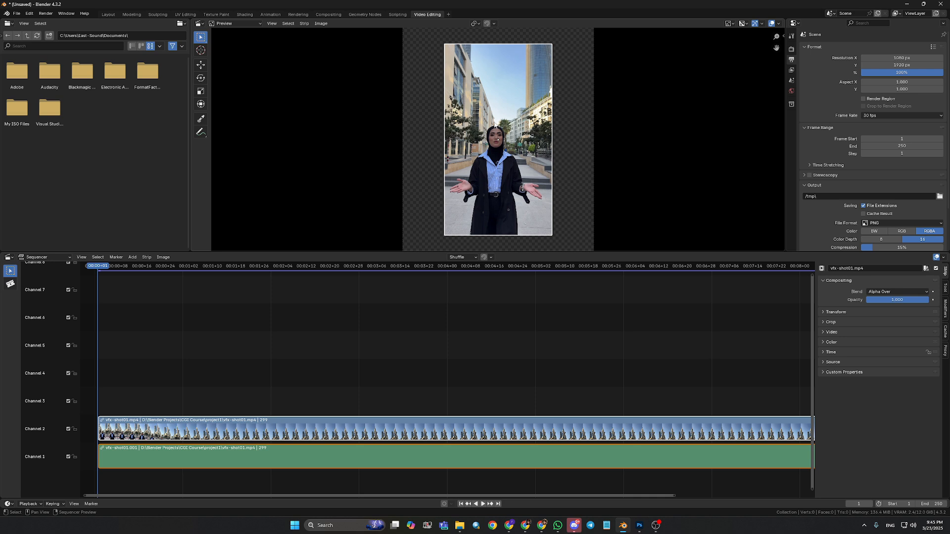
- Set the X and Y scale of the vfx-shot01.mp4 strip to 1
click(834, 312)
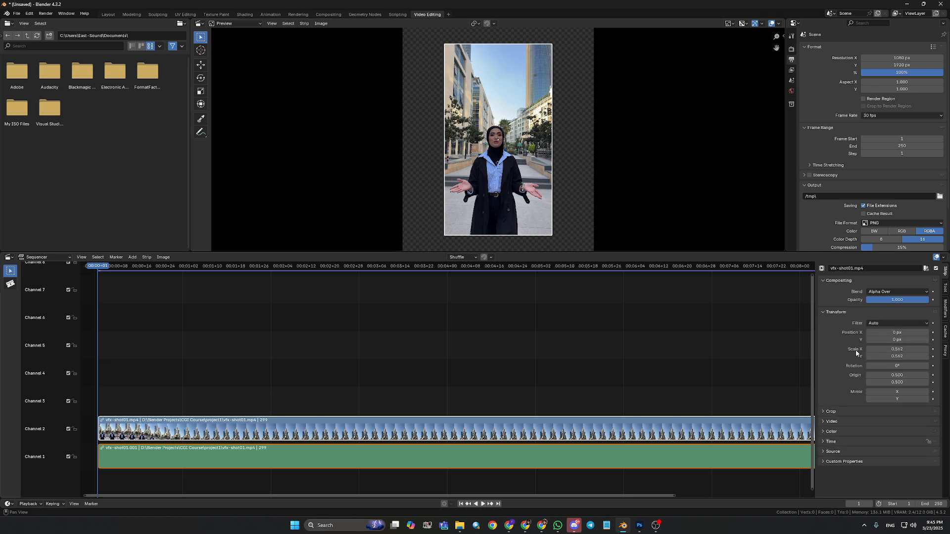
drag(855, 349, 855, 356)
text(1)
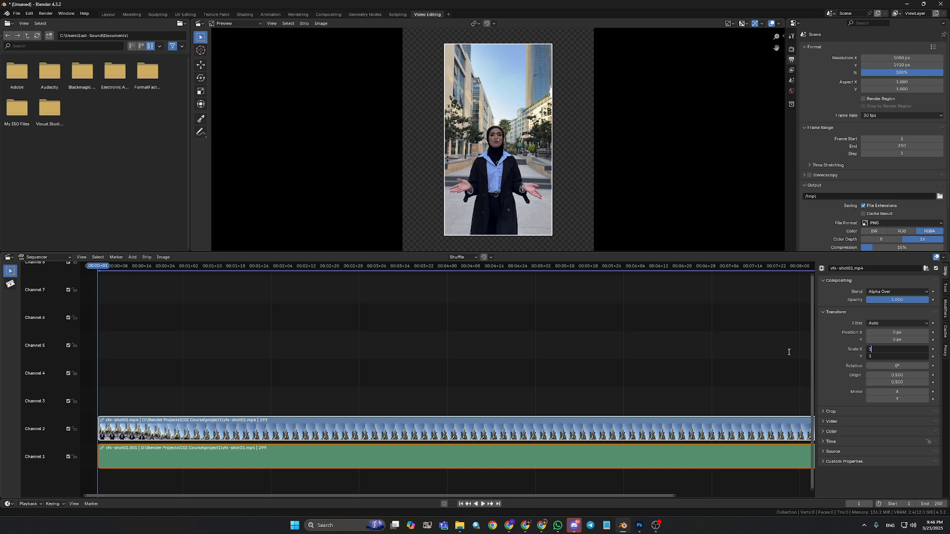
key(Return)
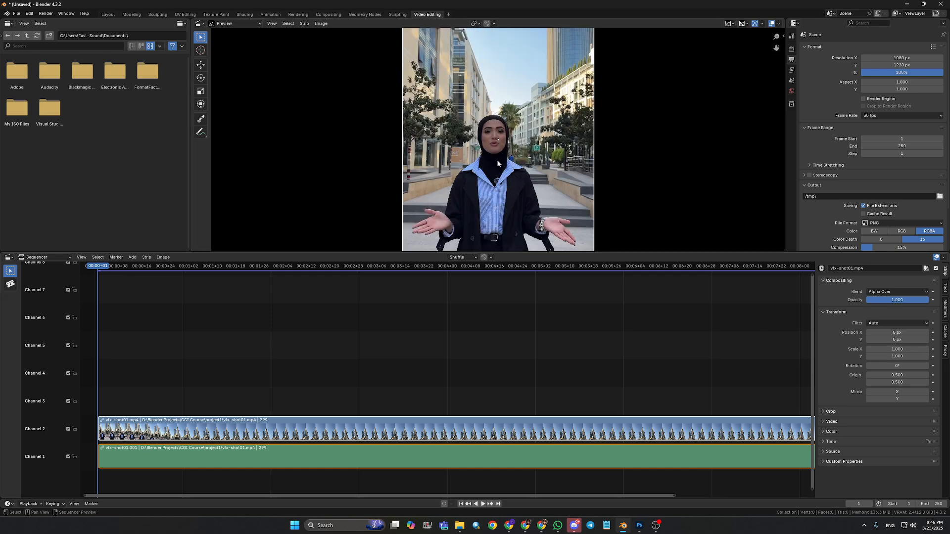
- Create a folder named Frames in D:\Blender Projects\CGI Course\project1 as the render output location and open it
click(940, 196)
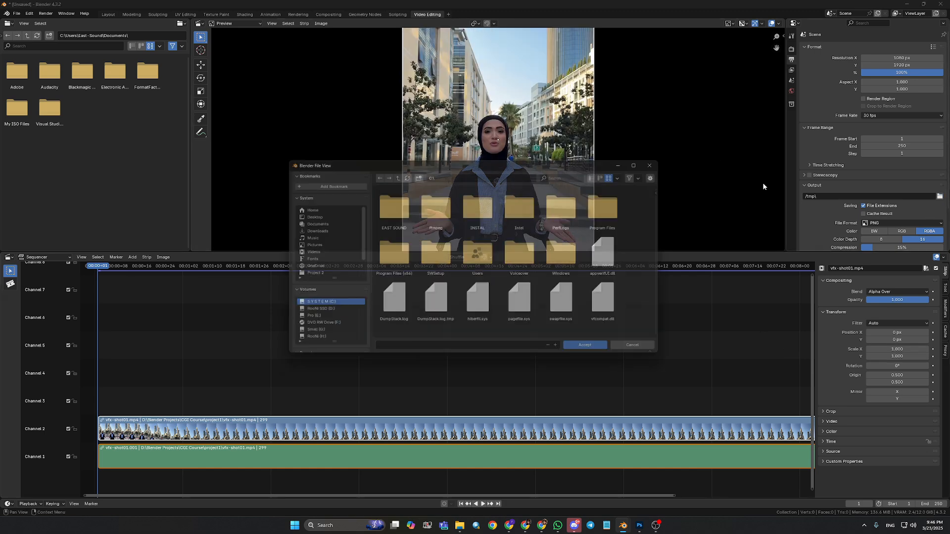
click(317, 313)
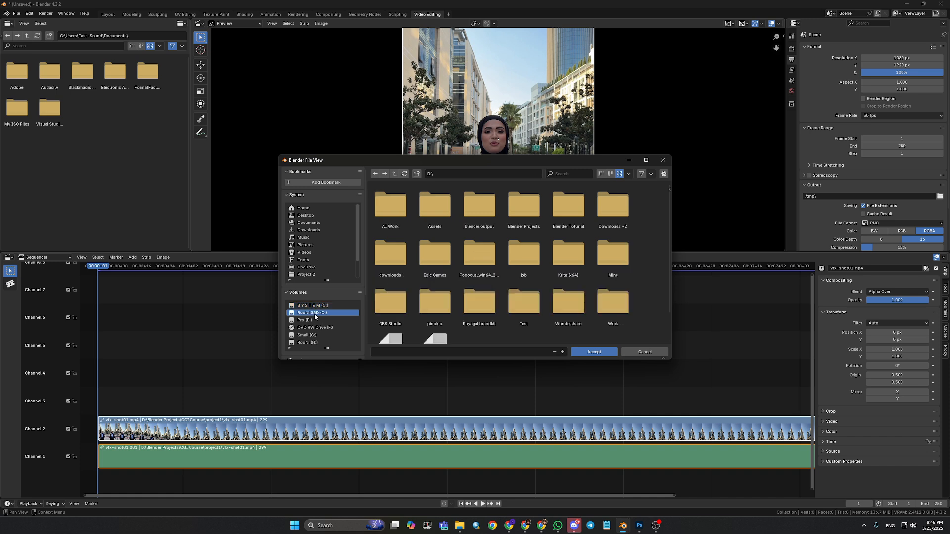
double_click(527, 216)
double_click(396, 217)
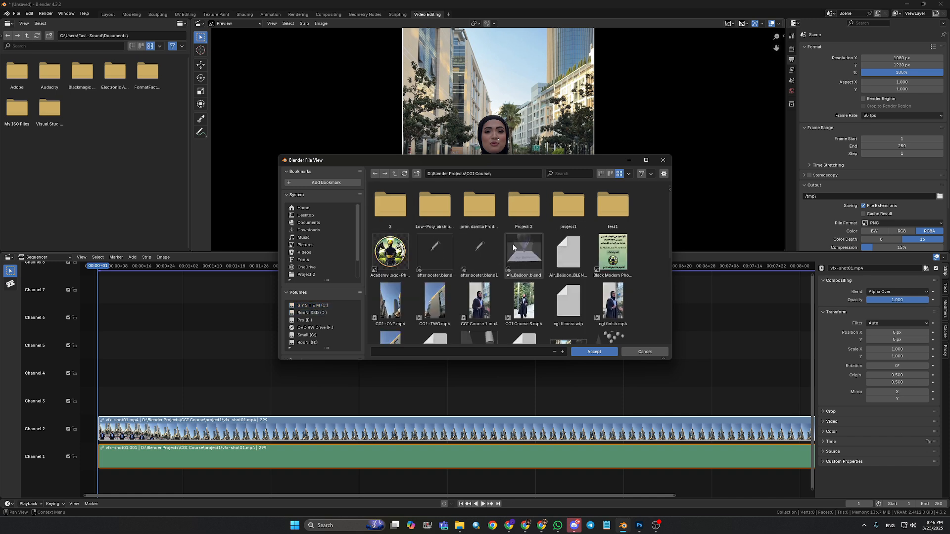
double_click(567, 208)
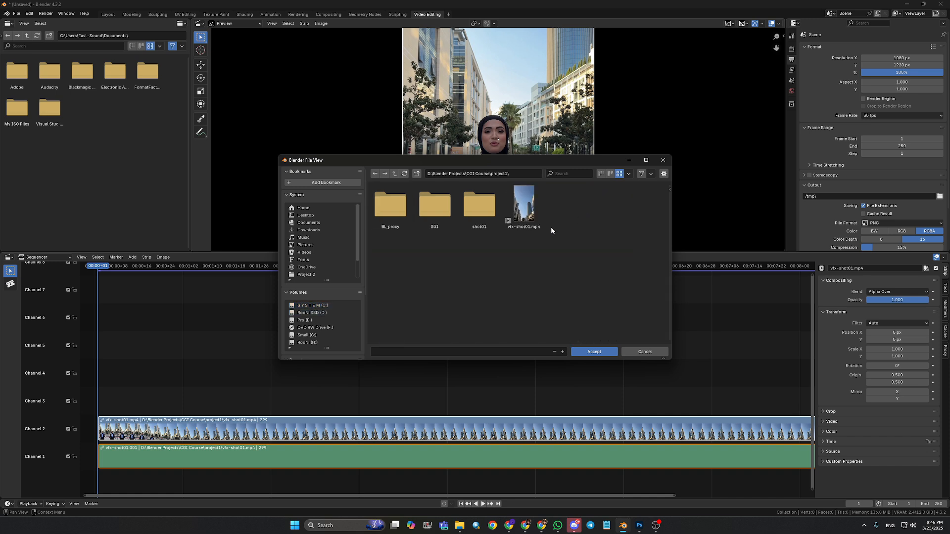
click(416, 173)
text(Frames)
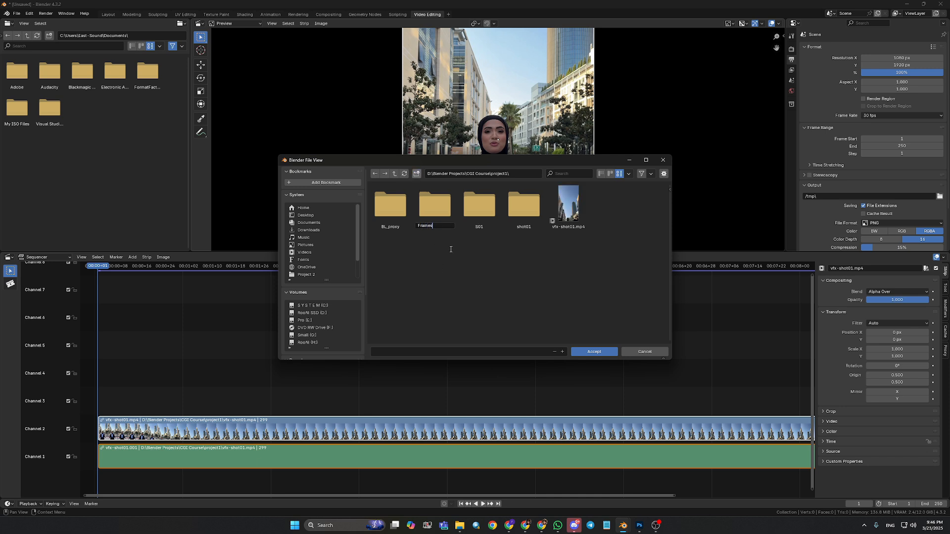
key(Return)
key(Return)
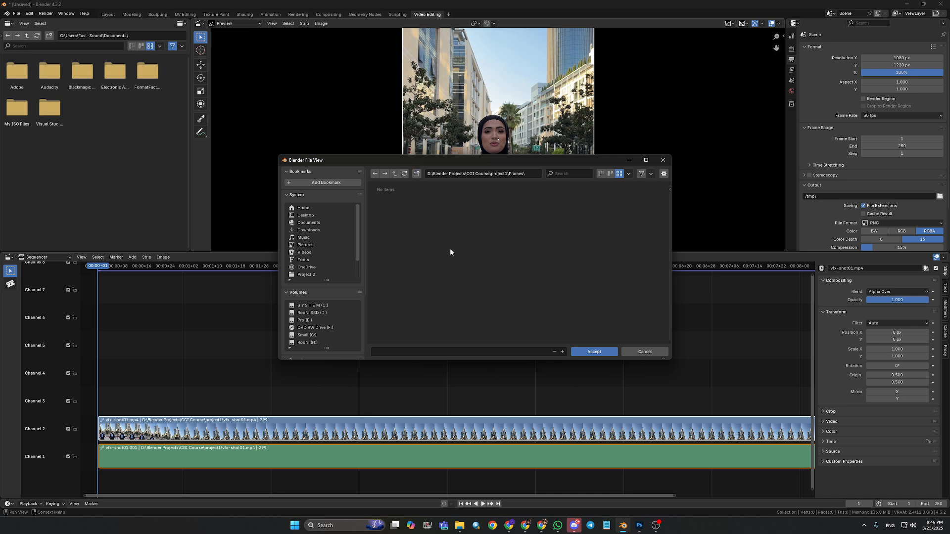
- Set the output file name prefix to F1- and accept the output path
click(432, 351)
text(F1-)
key(Return)
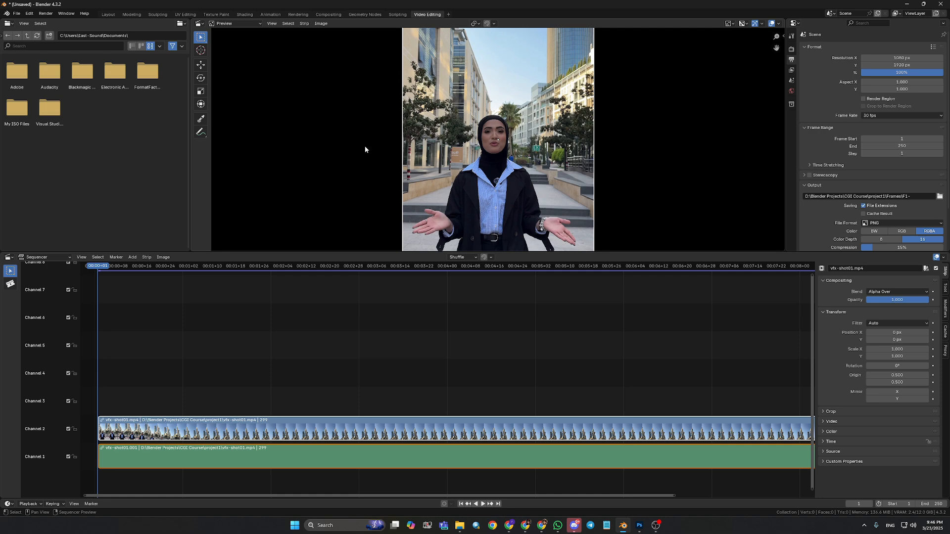
click(46, 14)
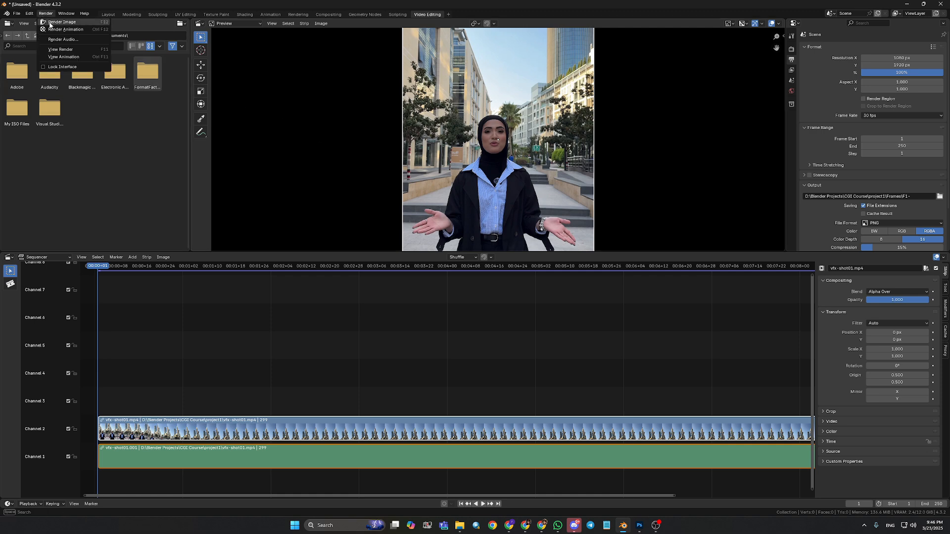
click(65, 30)
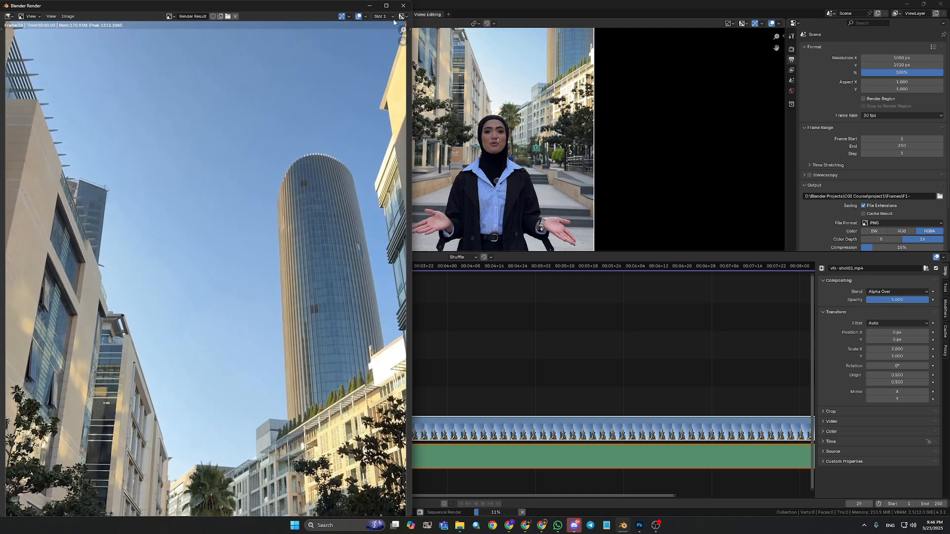
click(401, 5)
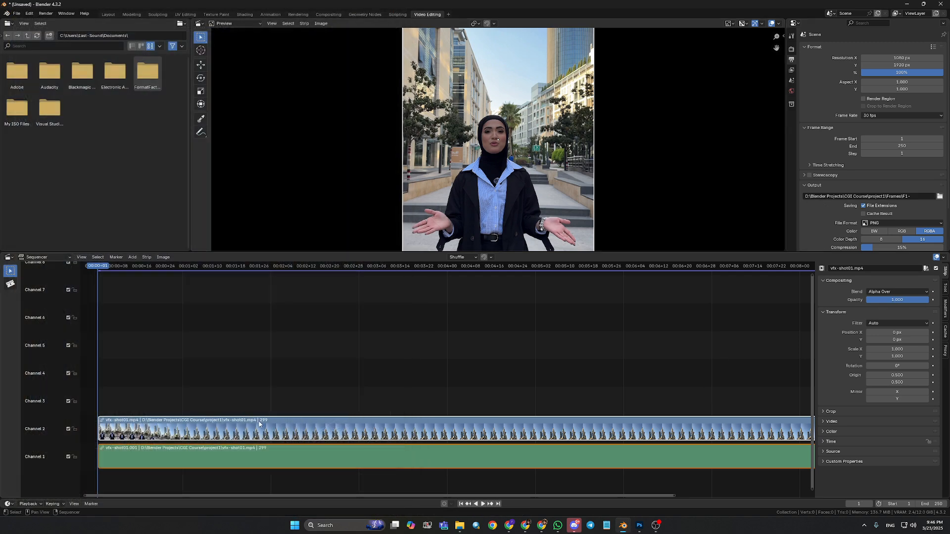
- Set the end frame of the scene's frame range to 299
click(889, 146)
text(299)
key(Return)
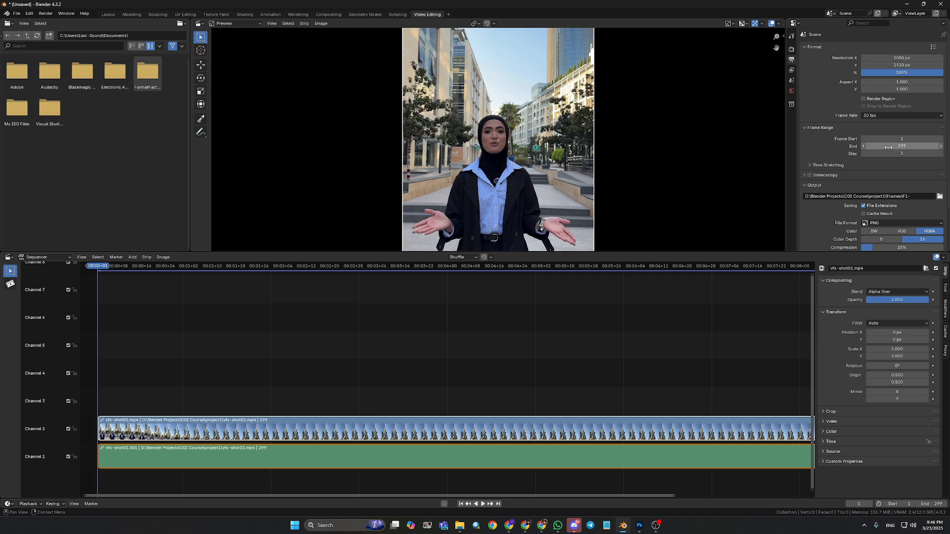
- Render the whole animation as a PNG sequence into the Frames folder
key(ctrl+F12)
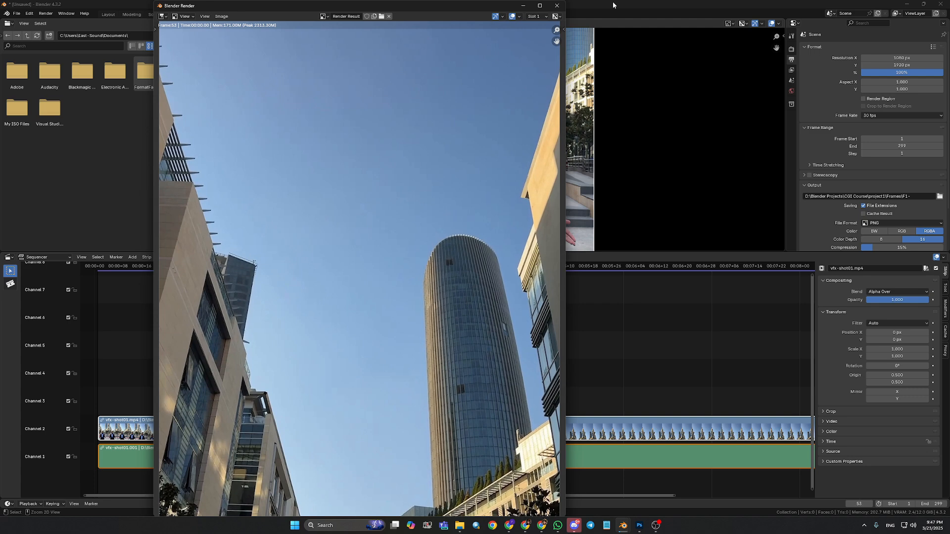
click(613, 6)
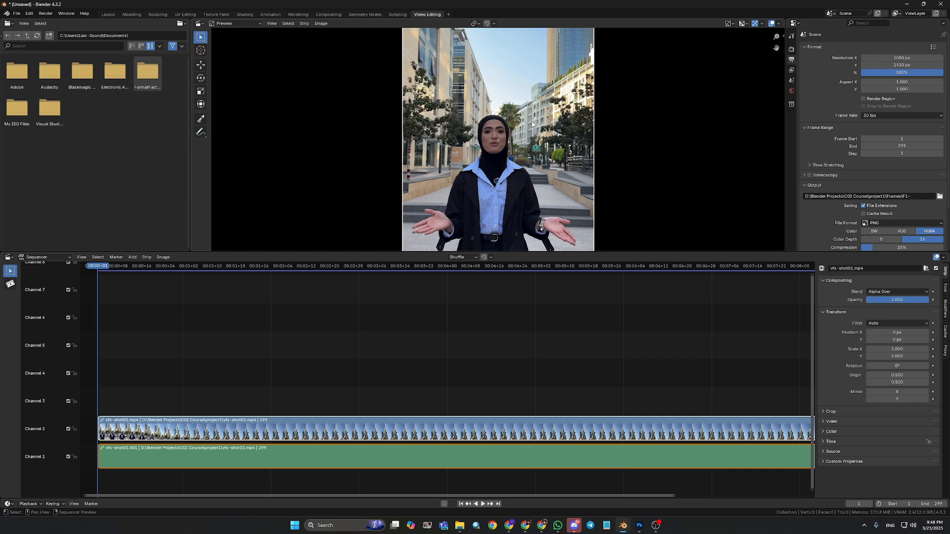
- Delete the Video Editing workspace and add the VFX Motion Tracking workspace
right_click(440, 14)
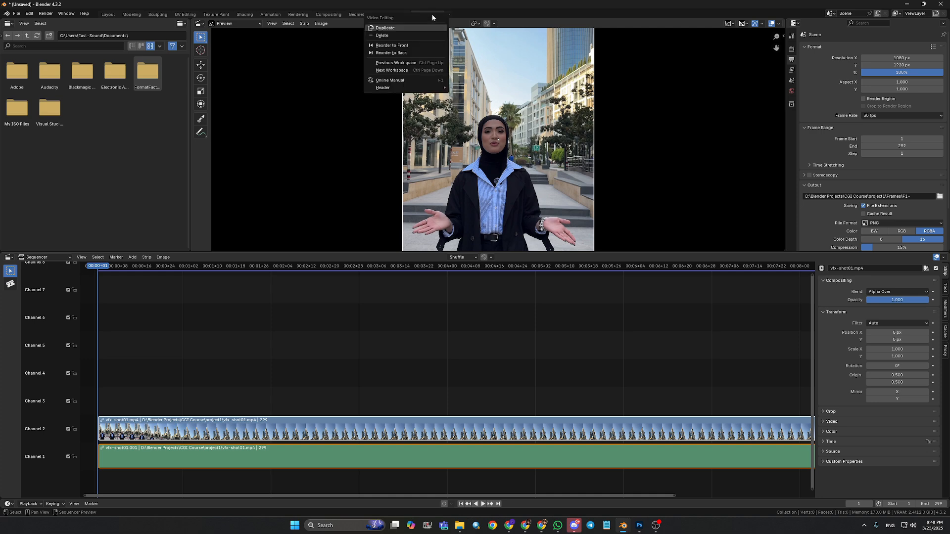
click(395, 35)
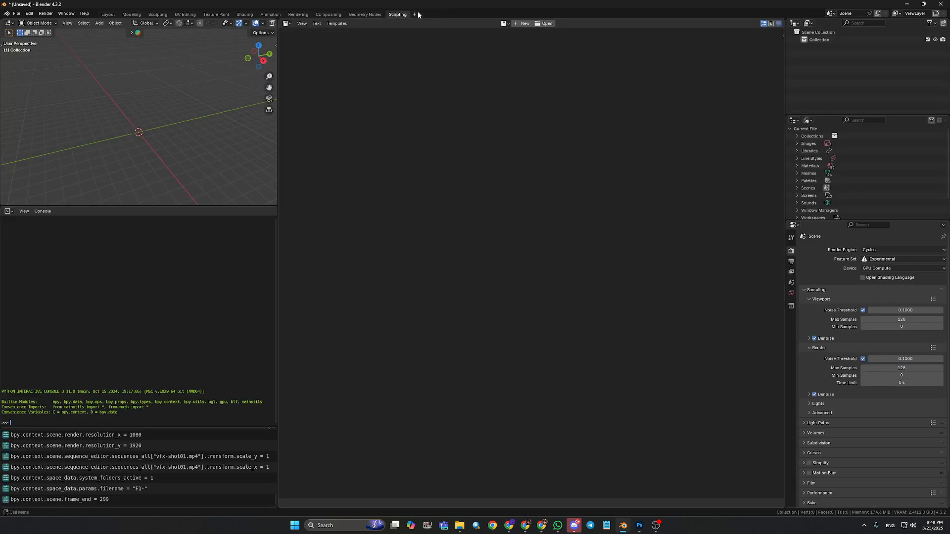
click(417, 15)
mouse_move(403, 49)
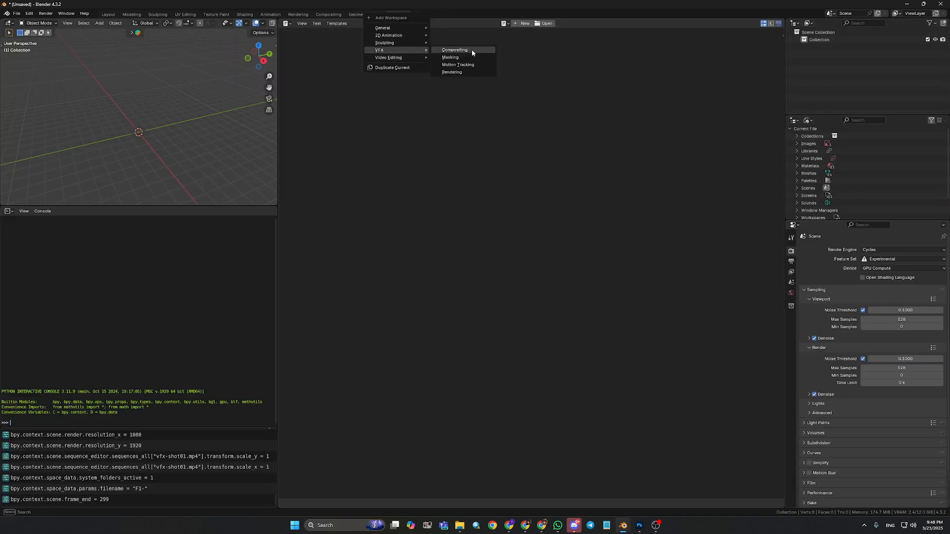
click(460, 64)
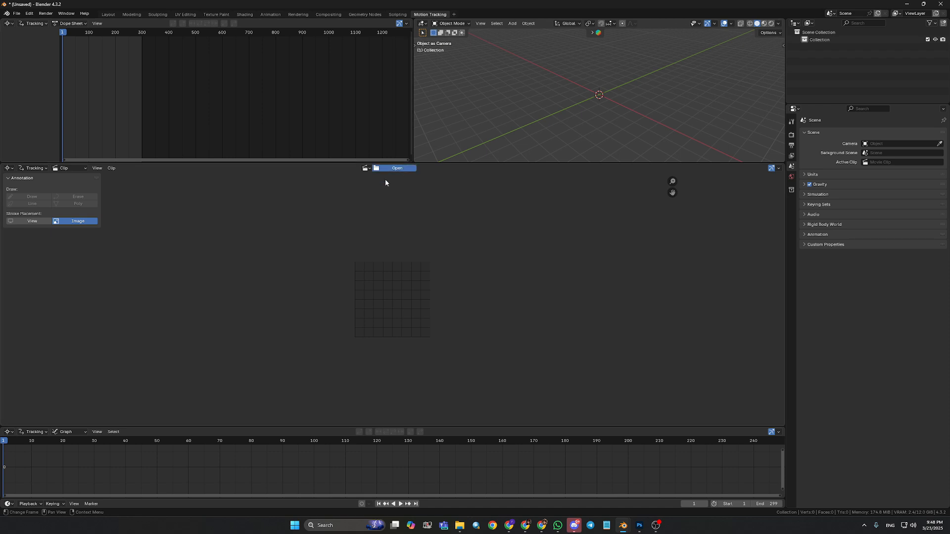
- Open all the rendered F1- PNG frames from D:\Blender Projects\CGI Course\project1\Frames as a movie clip
click(391, 169)
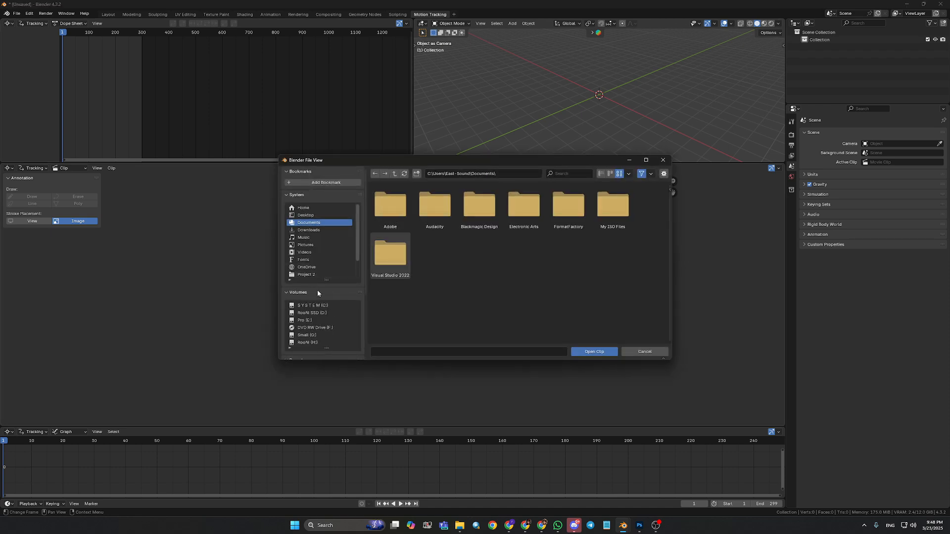
click(315, 313)
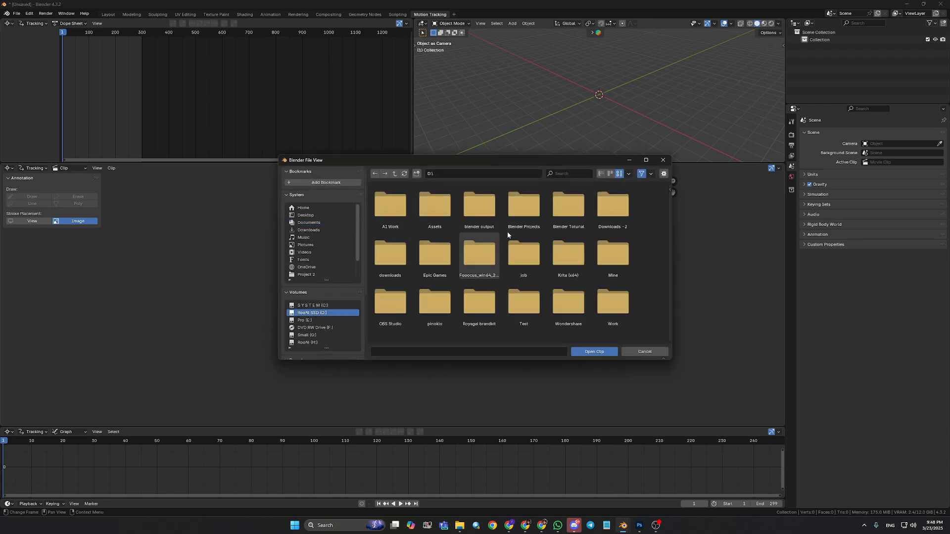
click(612, 206)
click(394, 173)
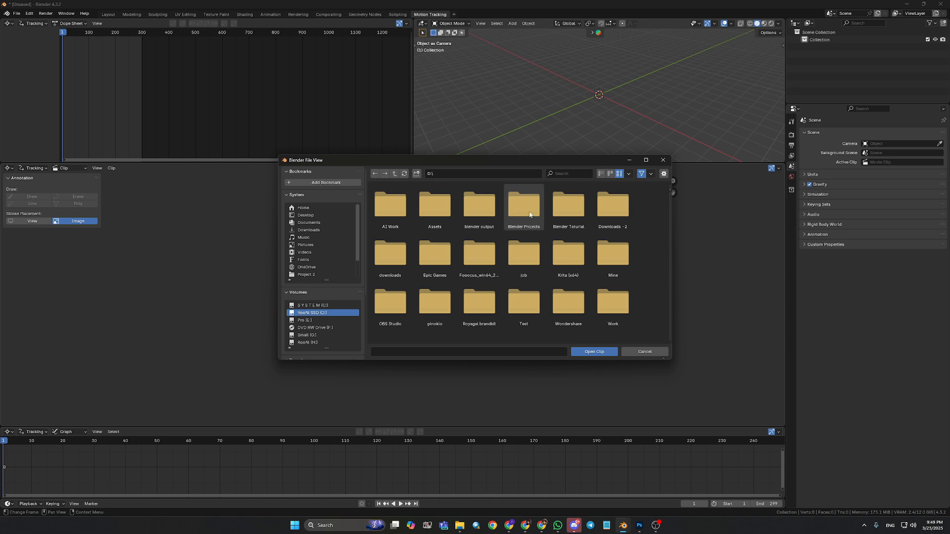
double_click(529, 214)
double_click(391, 205)
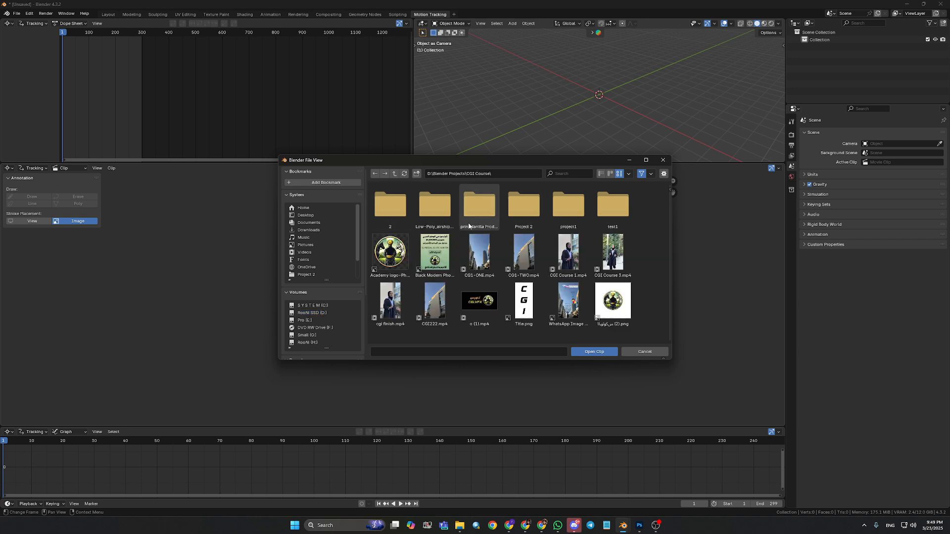
double_click(568, 205)
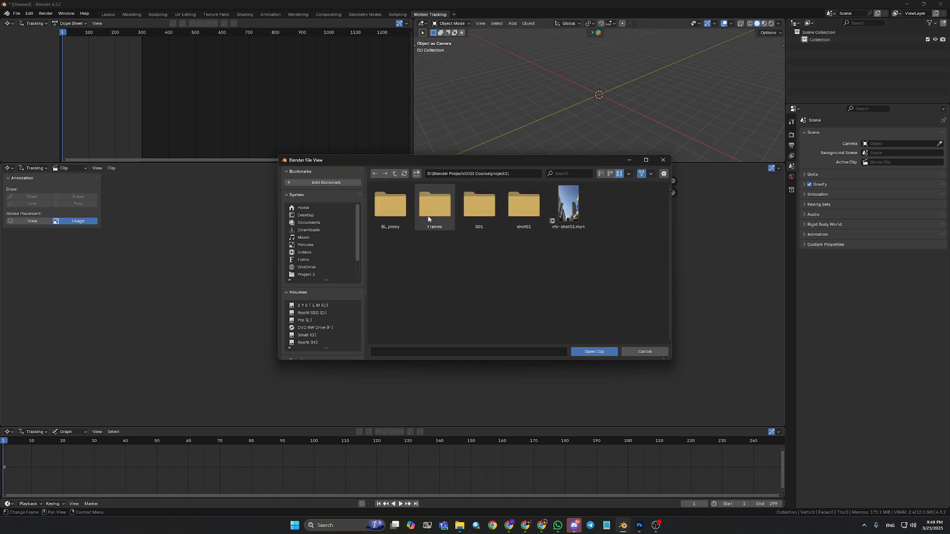
double_click(428, 219)
key(a)
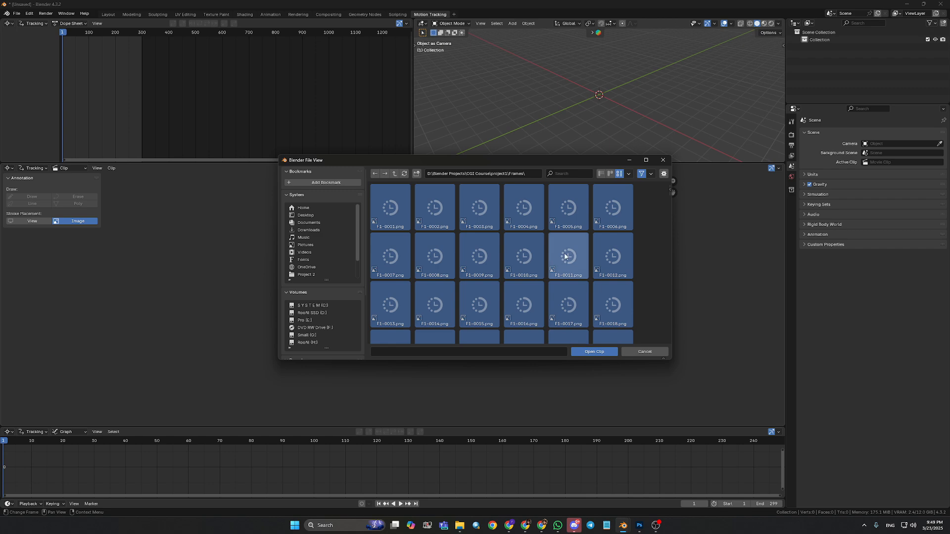
click(594, 353)
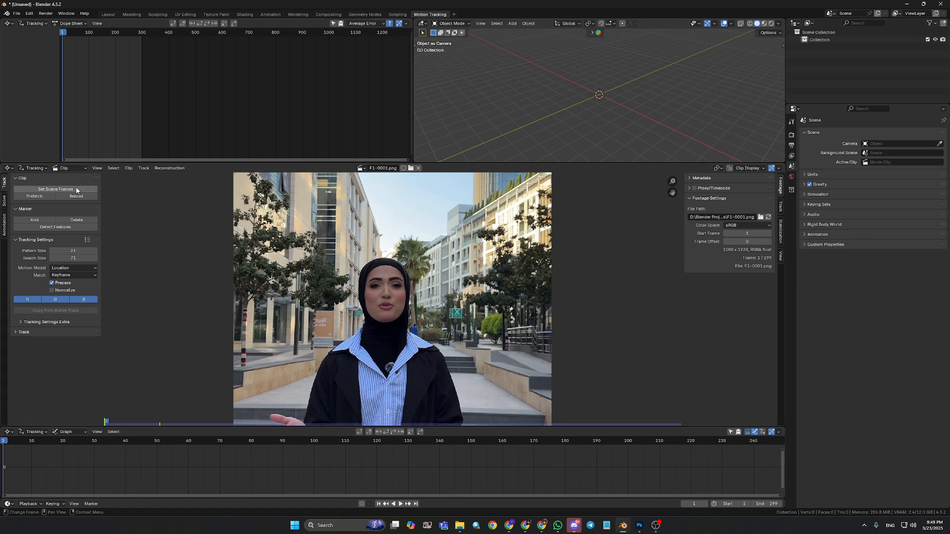
- Match the scene frame range to the clip and prefetch its frames, checking the range in the scene's output properties
click(48, 193)
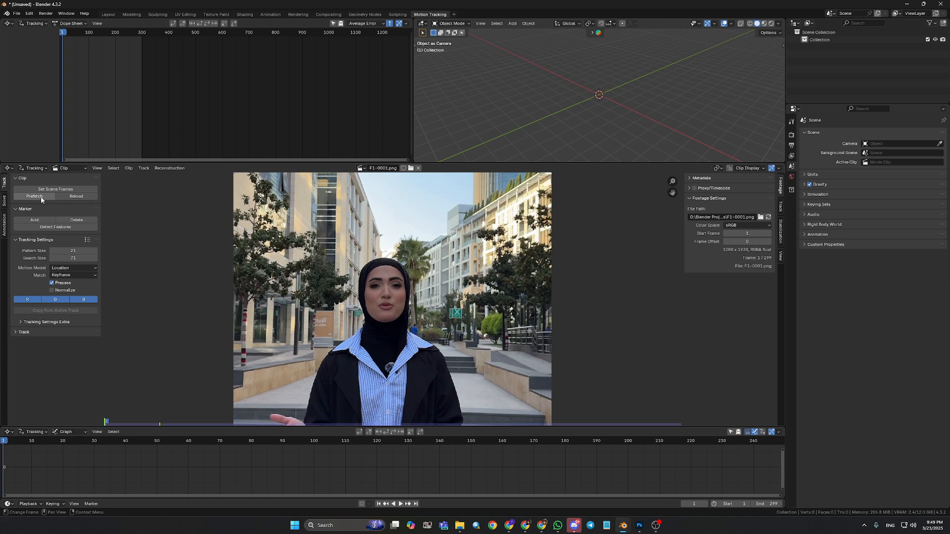
click(41, 198)
click(791, 134)
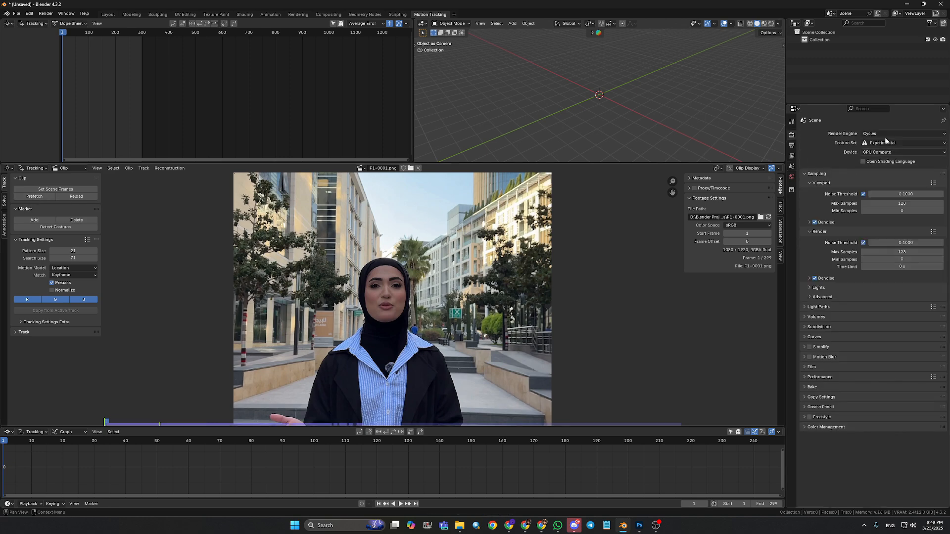
click(792, 145)
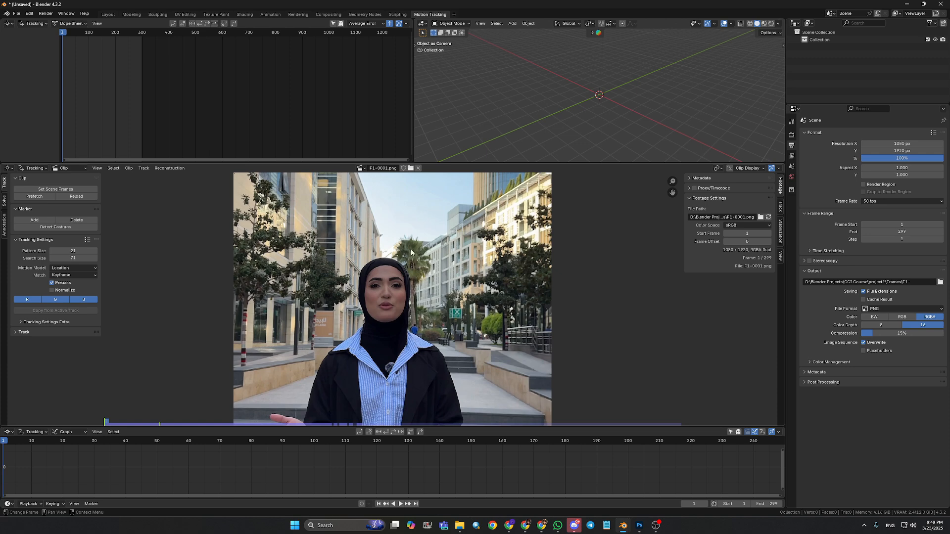
- Try detecting features with the default tracking settings, delete the detected tracks and return to the first frame
click(56, 228)
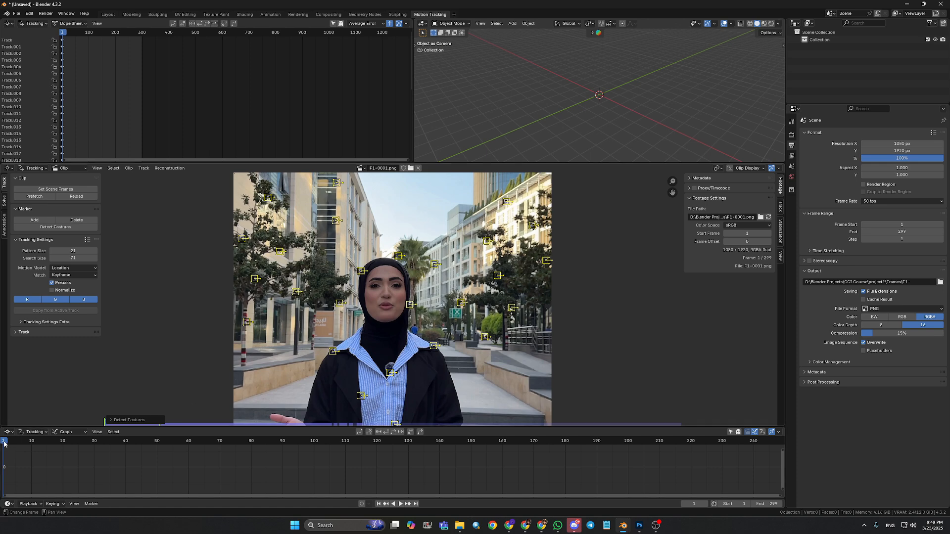
drag(5, 441, 105, 444)
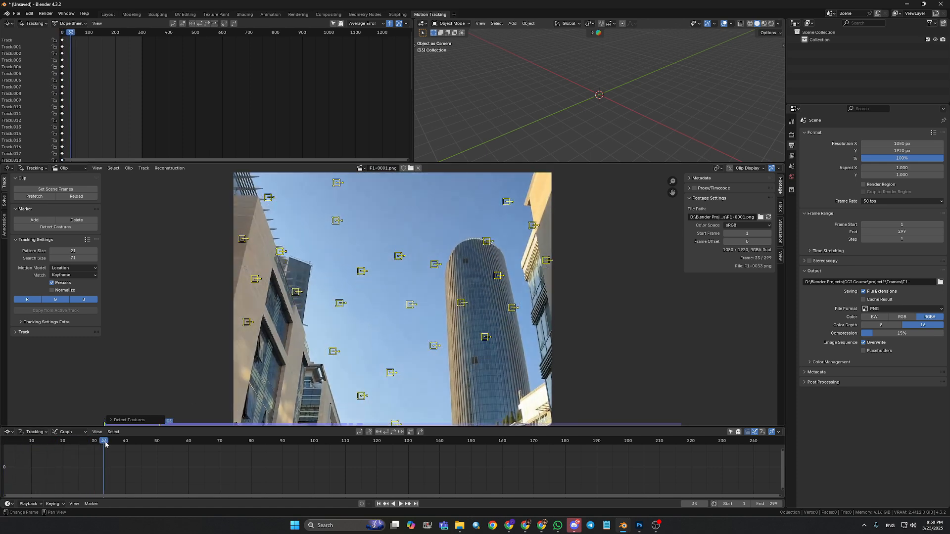
key(x)
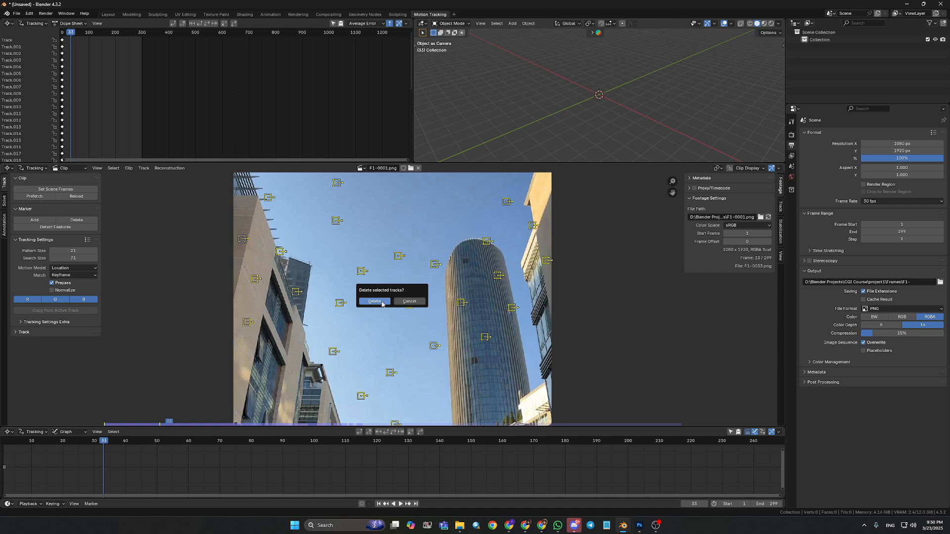
click(382, 303)
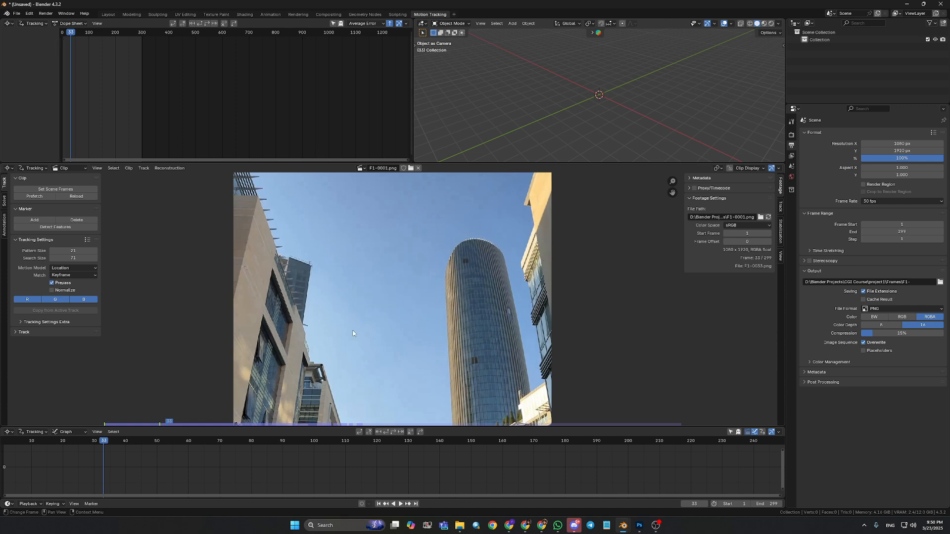
click(113, 442)
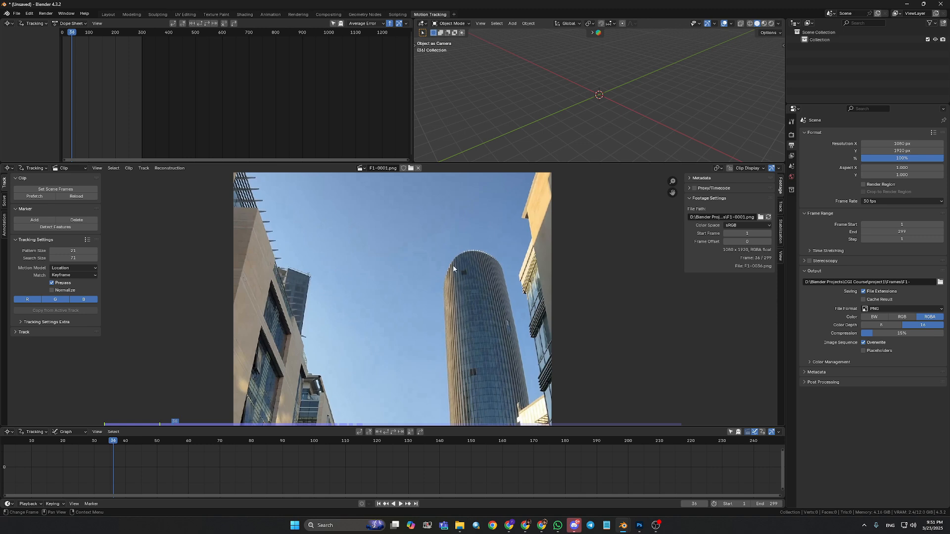
click(378, 504)
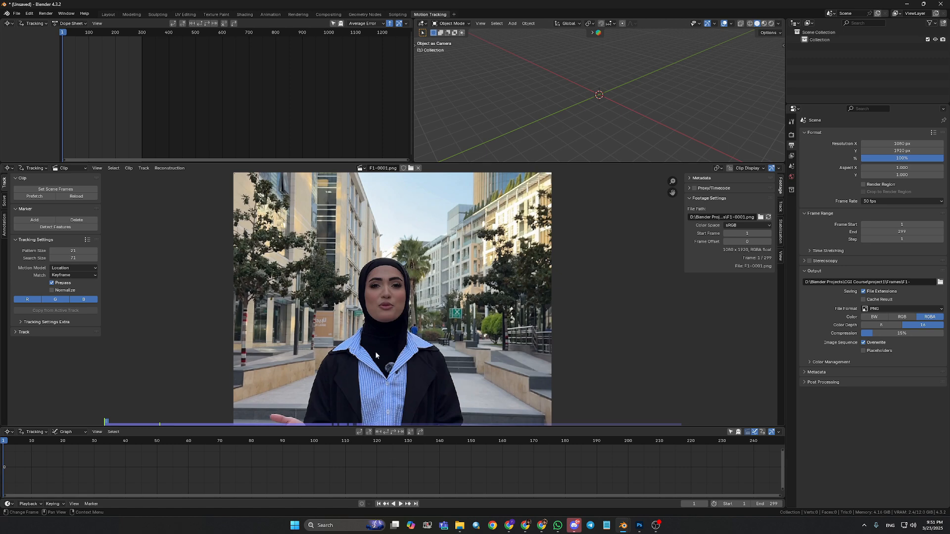
- Set the tracking pattern size to 35 and the search size to 100
scroll(346, 293, up, 1)
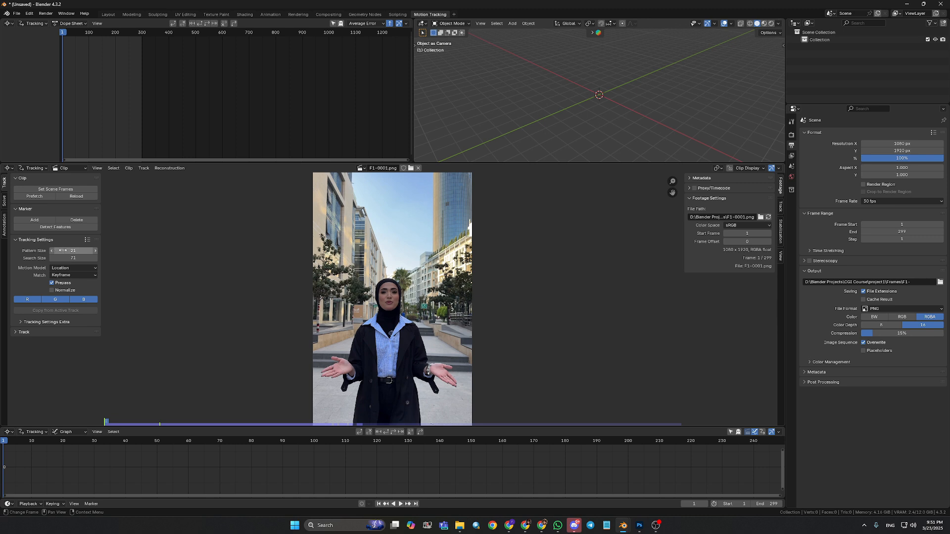
click(80, 251)
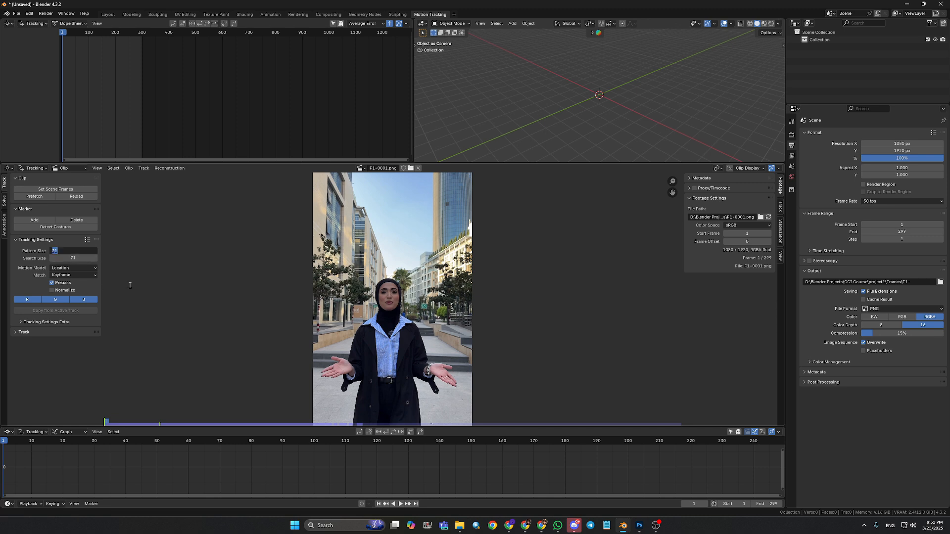
text(35)
key(Return)
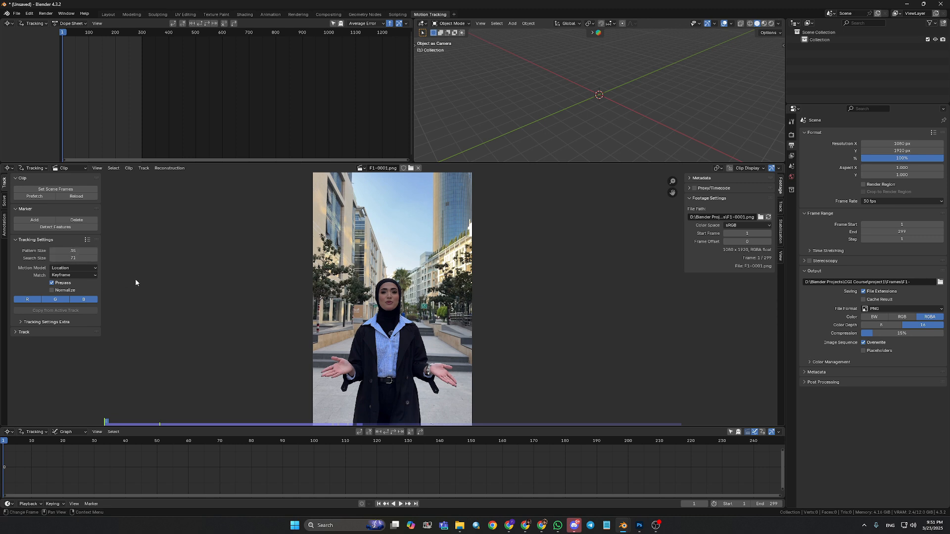
click(74, 259)
text(100)
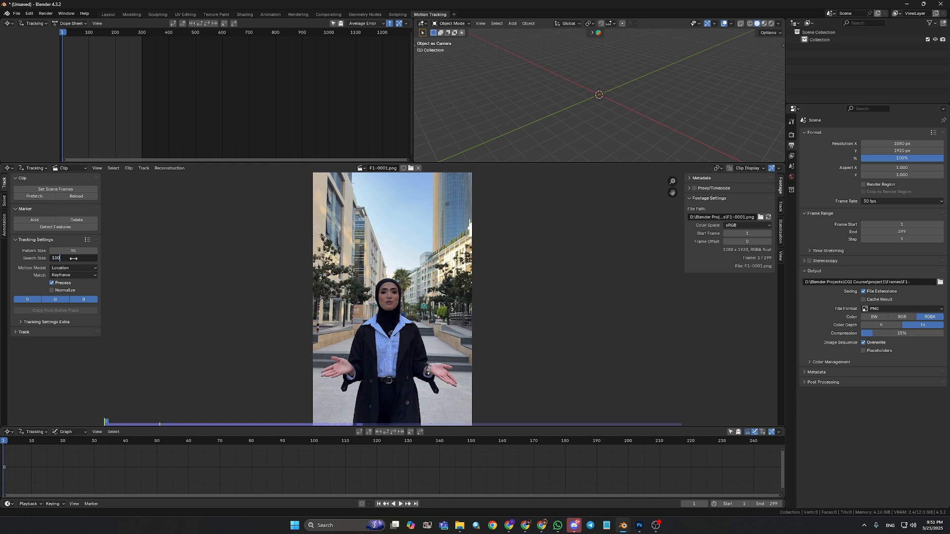
key(Return)
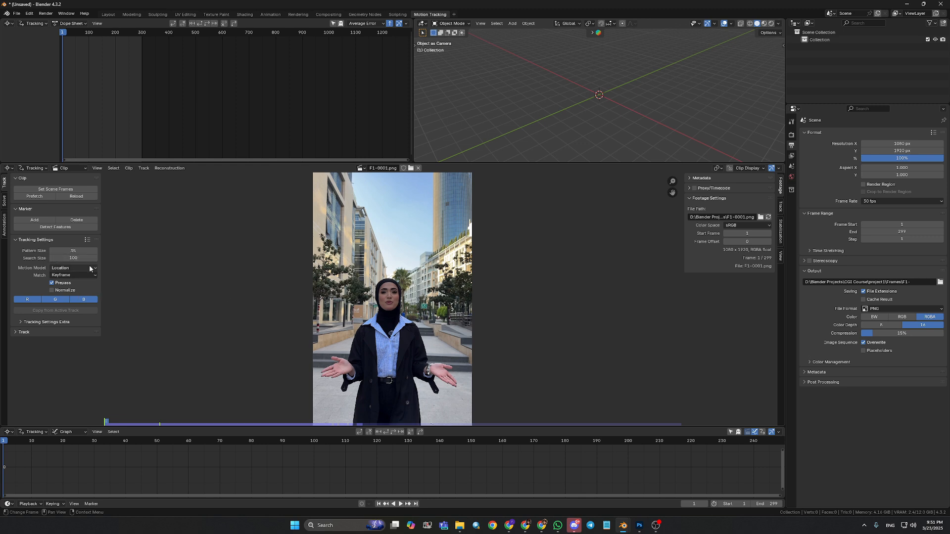
- Set the motion model to Perspective and matching to Previous frame, and enable Normalize
click(88, 267)
click(71, 277)
click(71, 277)
click(68, 295)
click(52, 291)
- Detect features on the first frame and reduce the distance between markers to about 68
click(44, 227)
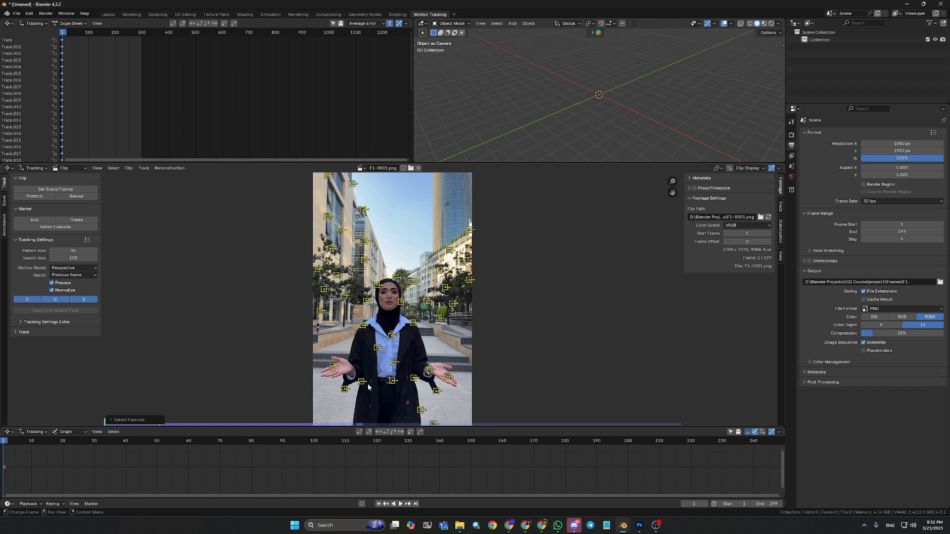
click(125, 421)
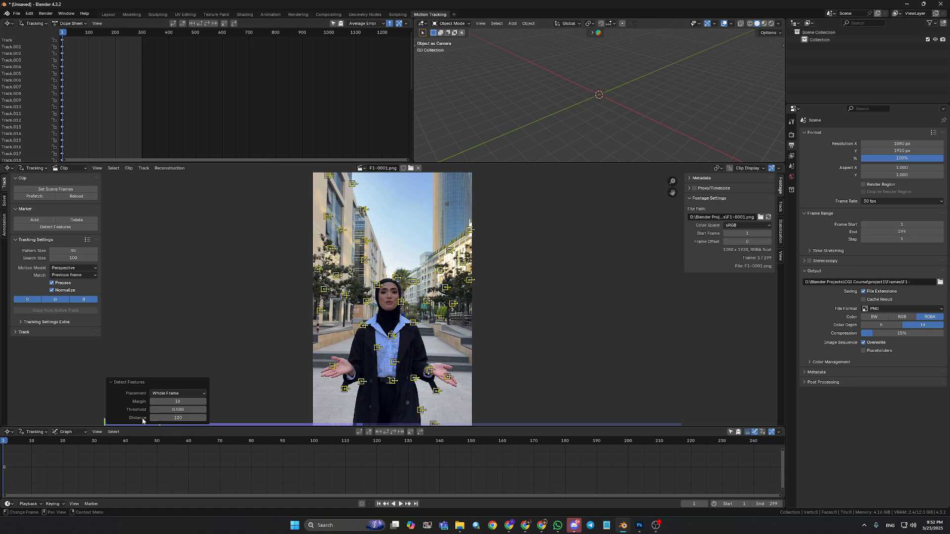
drag(185, 417, 154, 418)
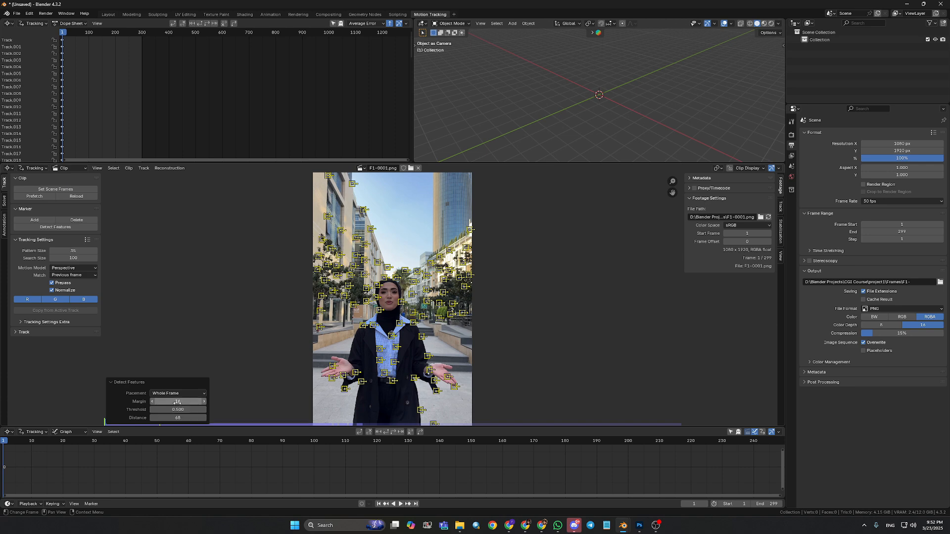
- Set the feature detection margin to 10
mouse_move(178, 402)
mouse_down()
mouse_move(154, 402)
mouse_move(162, 401)
mouse_up()
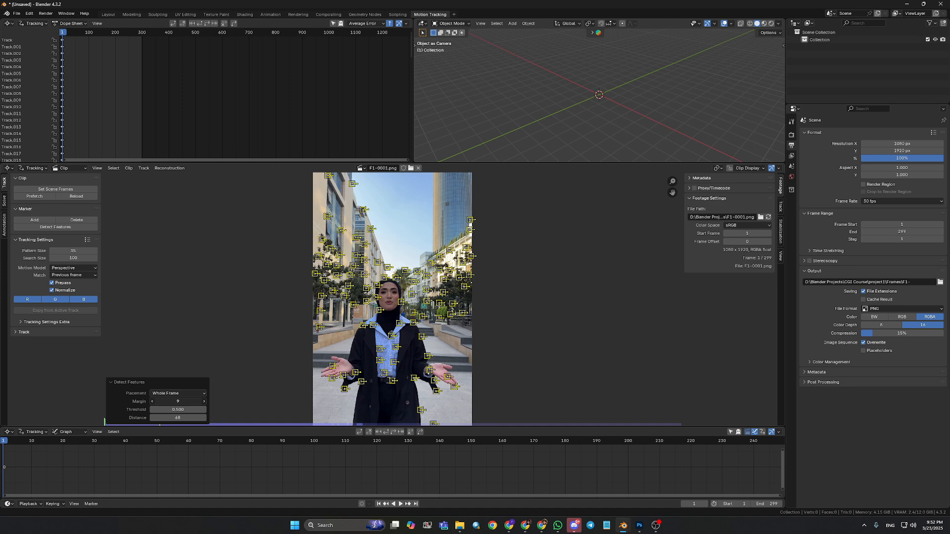
click(183, 402)
text(10)
key(Return)
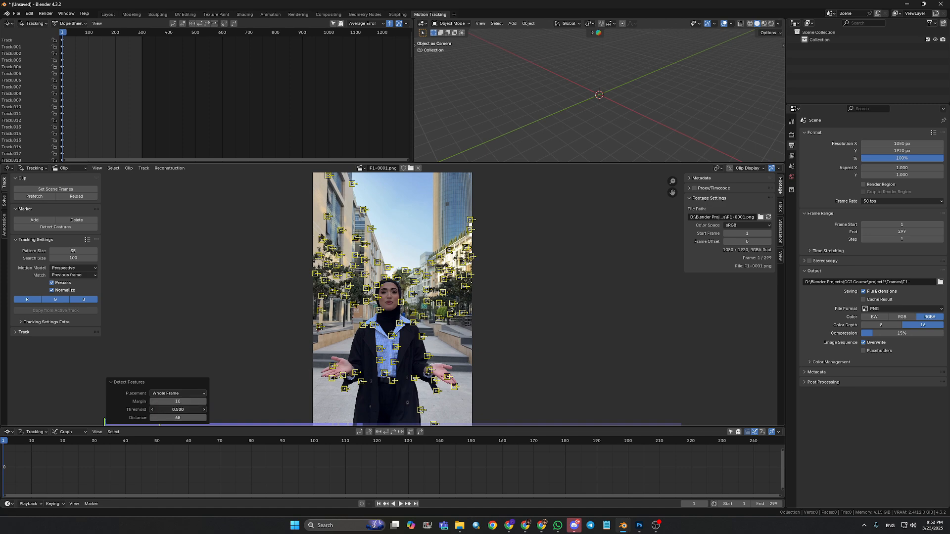
- Set the feature detection threshold to 0.25 and deselect all the detected tracks
drag(179, 410, 163, 410)
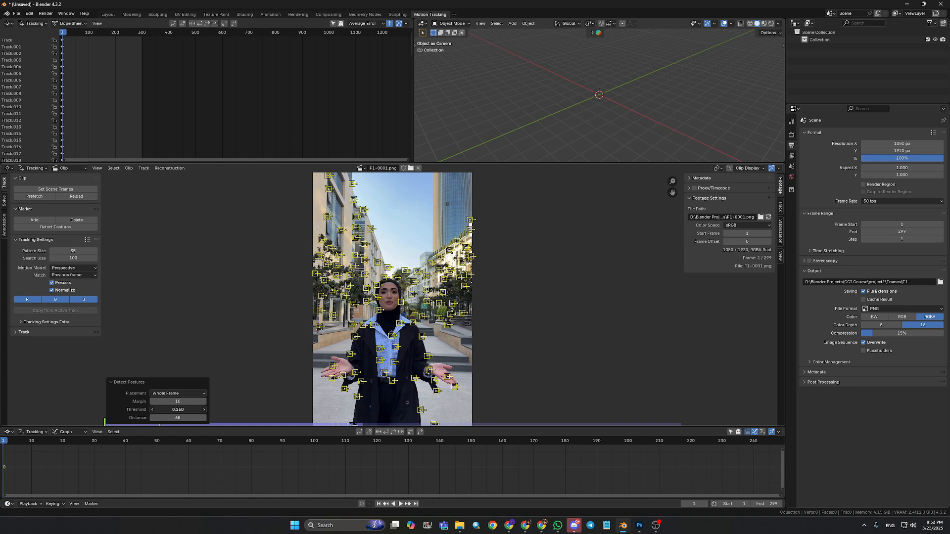
click(183, 410)
text(0.25)
key(Return)
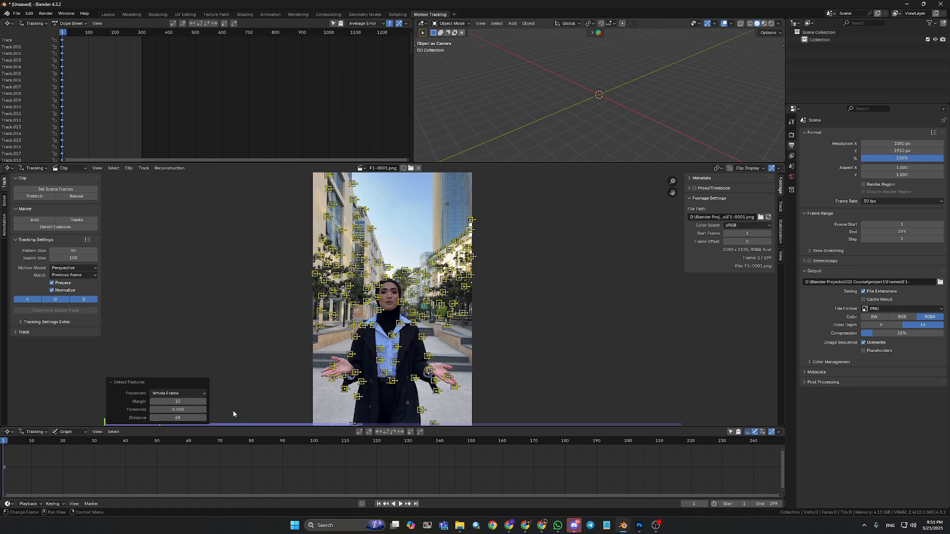
click(271, 373)
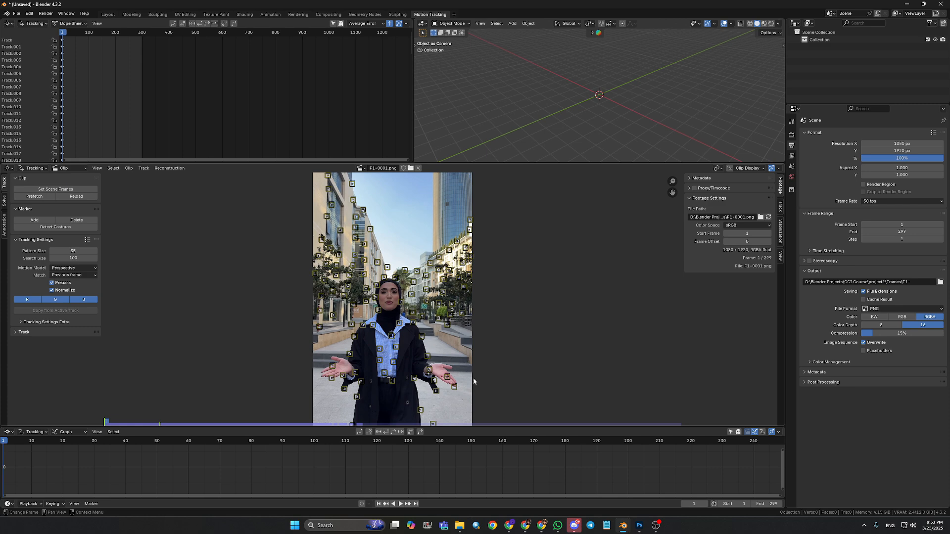
- Select the tracks lying on the woman and the ground around her and delete them
scroll(473, 381, down, 2)
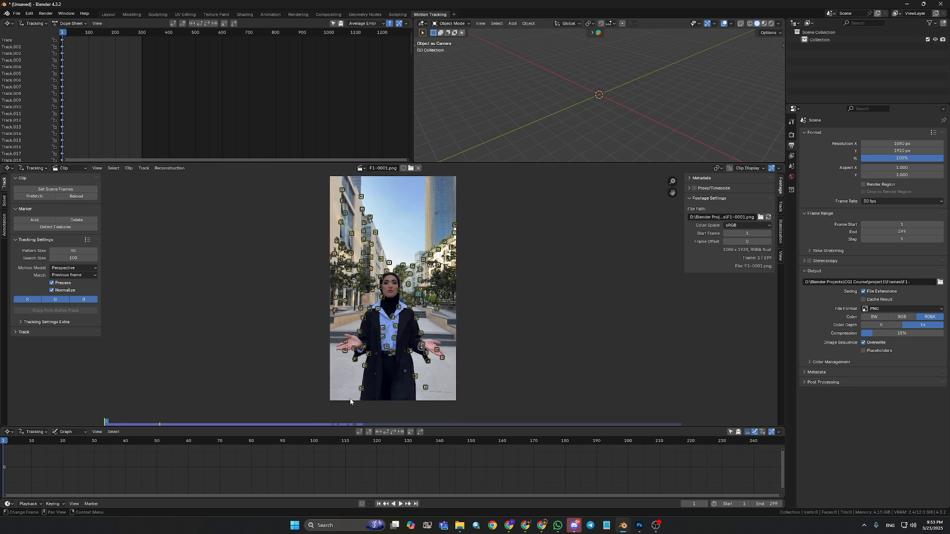
key(c)
mouse_move(353, 398)
mouse_down()
mouse_move(423, 384)
mouse_move(355, 360)
mouse_move(347, 347)
mouse_move(361, 326)
mouse_move(434, 357)
mouse_move(387, 286)
mouse_move(376, 311)
mouse_move(384, 335)
mouse_move(390, 320)
mouse_move(405, 348)
mouse_move(424, 349)
mouse_up()
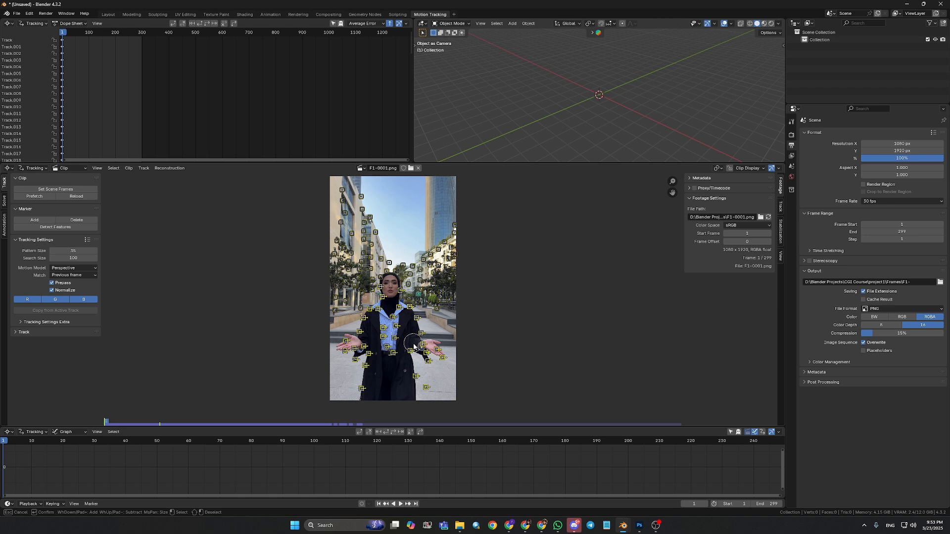
key(Escape)
key(x)
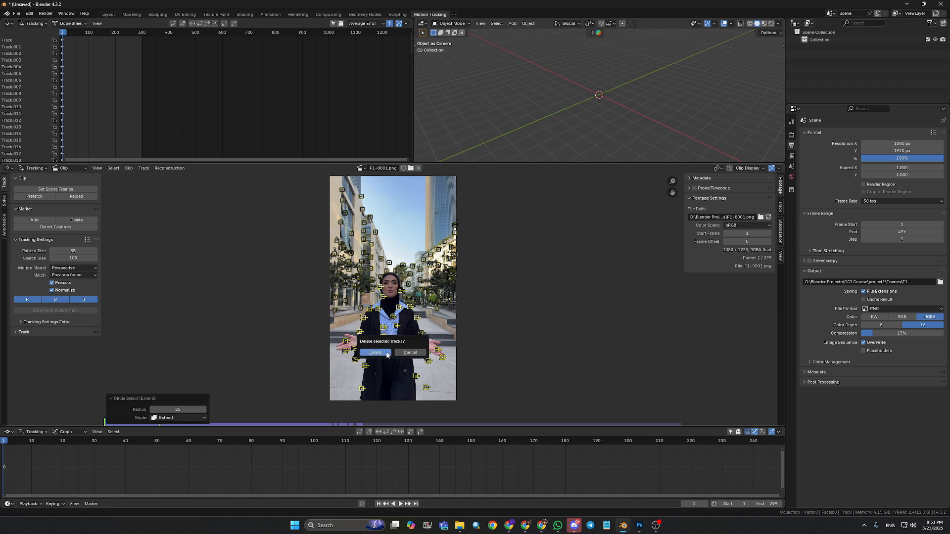
click(384, 350)
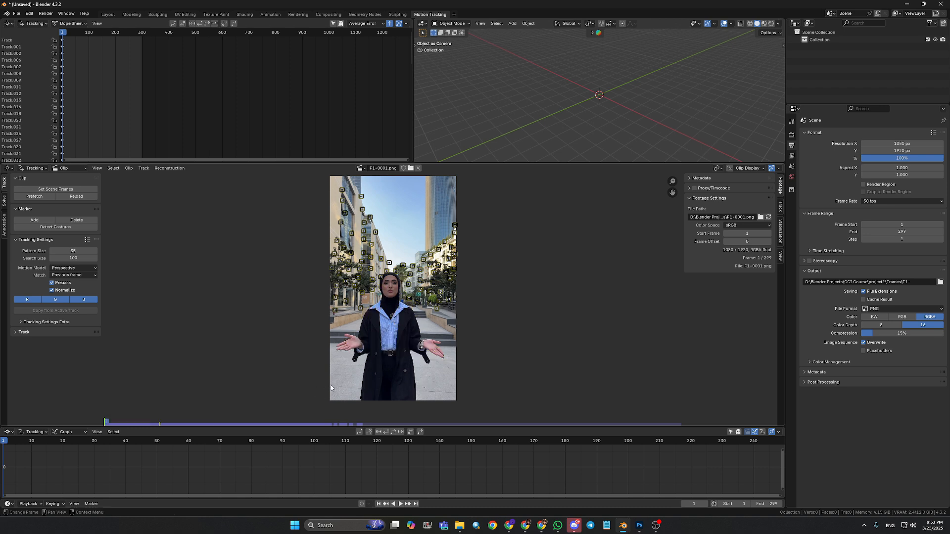
- Track all the remaining markers forward from frame 1 to the end of the clip, and deselect them
key(a)
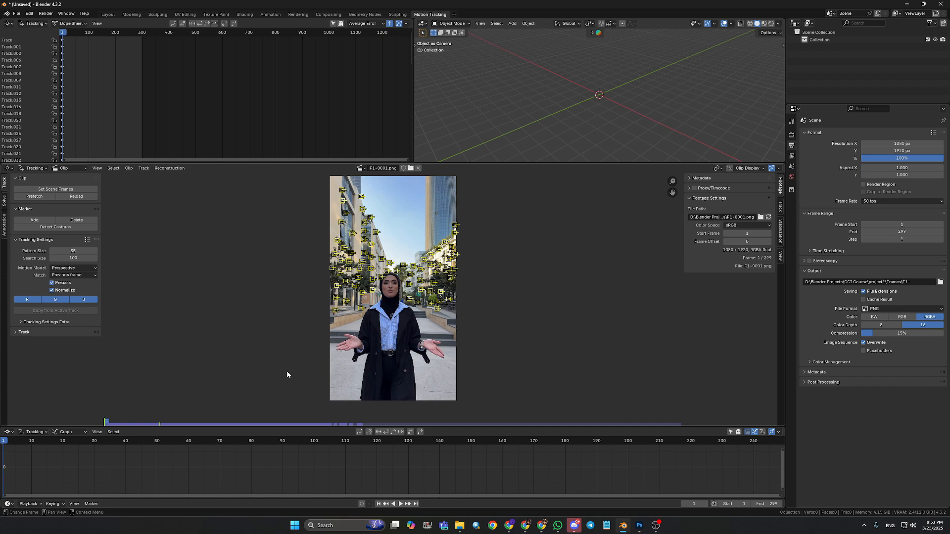
key(ctrl+t)
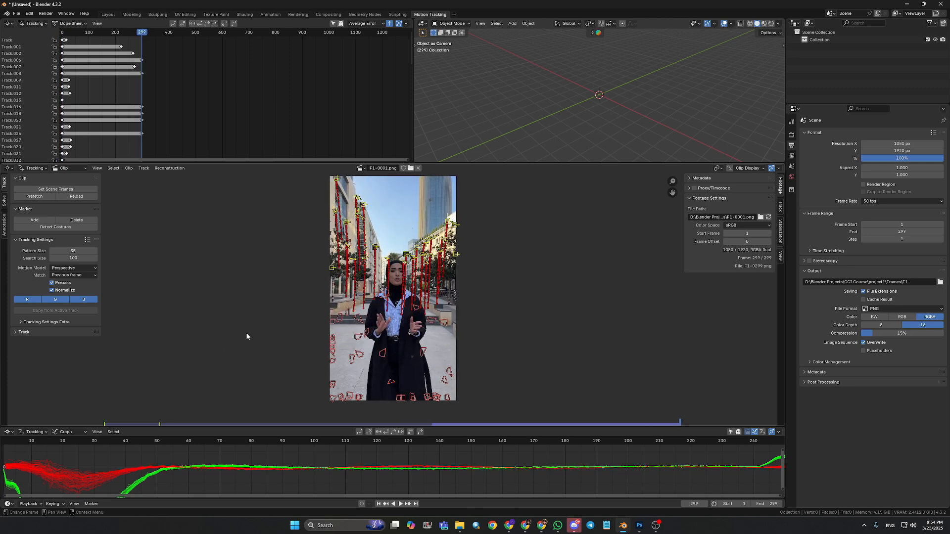
click(191, 328)
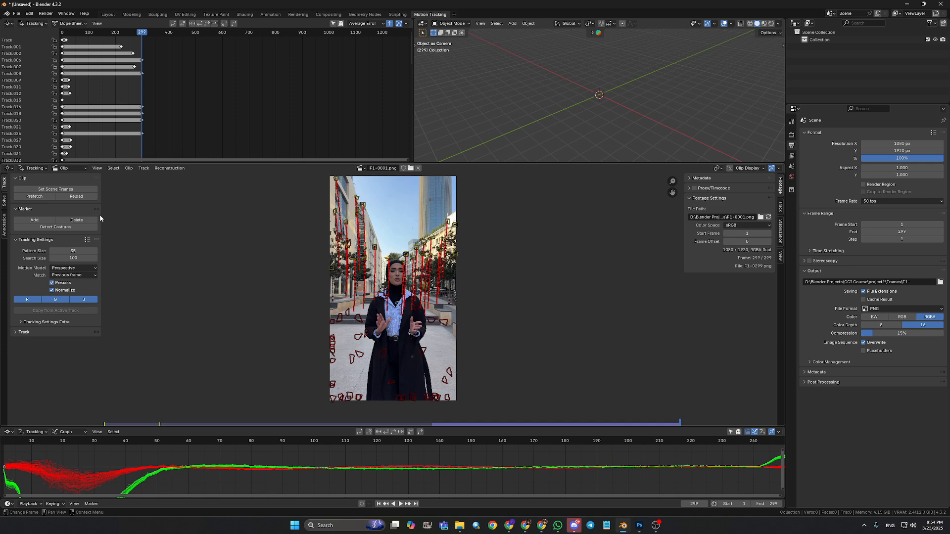
- Clean the tracks with the Select action, raising Tracked Frames to 277 and adjusting the reprojection error, and delete the selected tracks
click(4, 201)
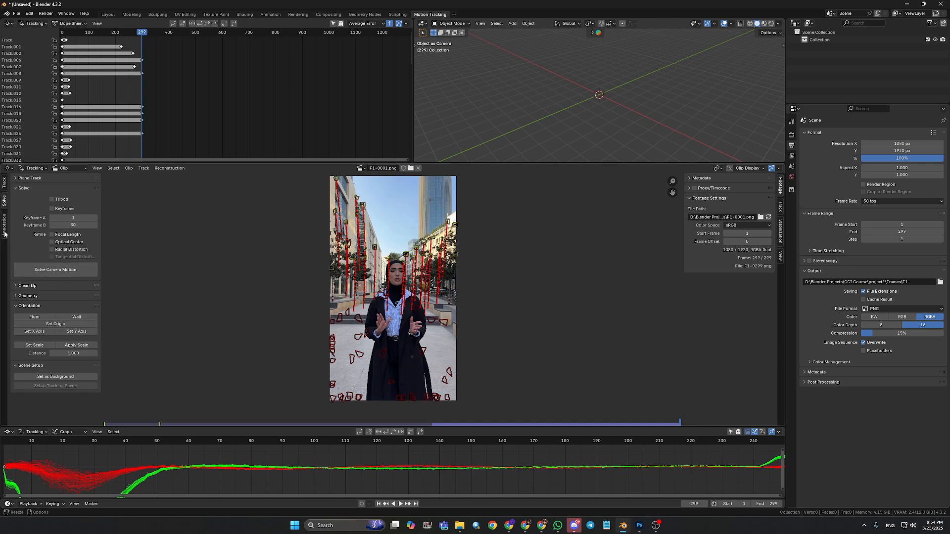
click(27, 286)
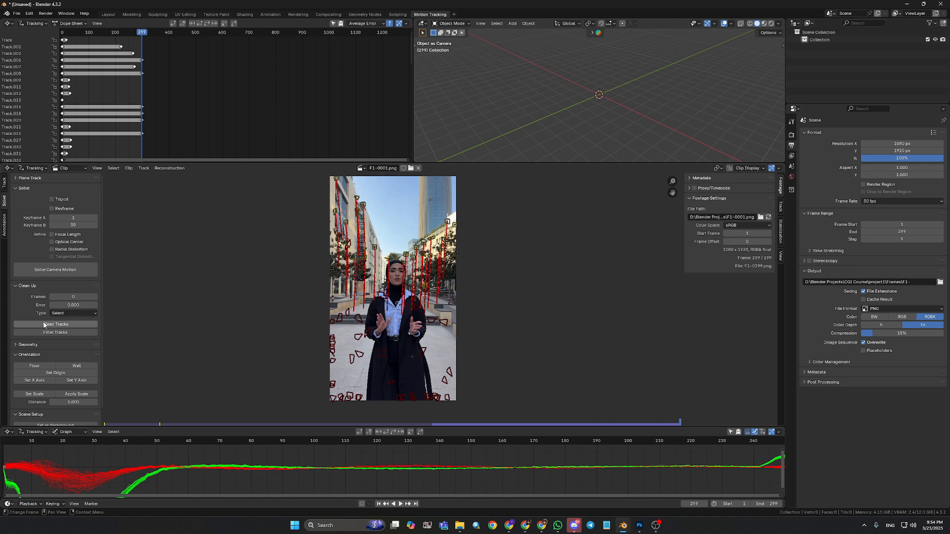
click(55, 325)
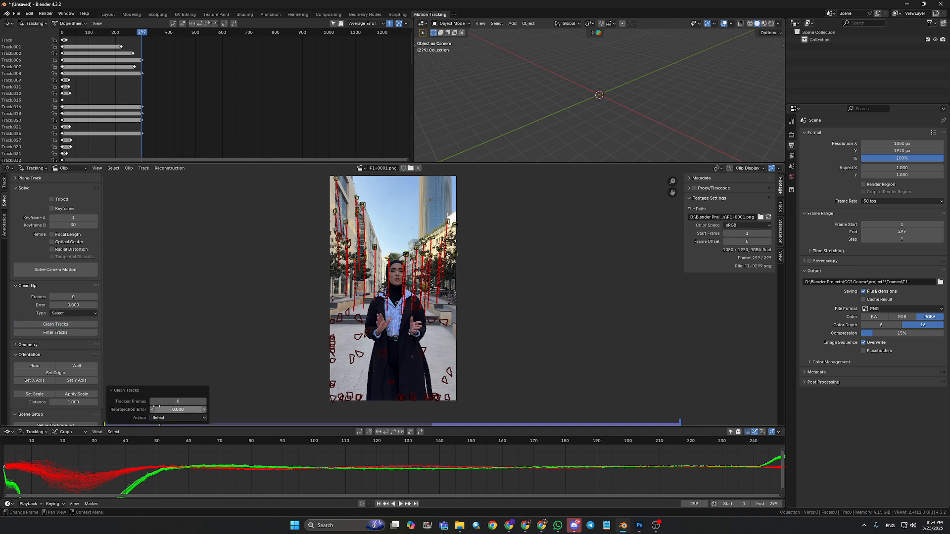
mouse_move(173, 401)
mouse_down()
mouse_move(181, 401)
mouse_move(174, 410)
mouse_up()
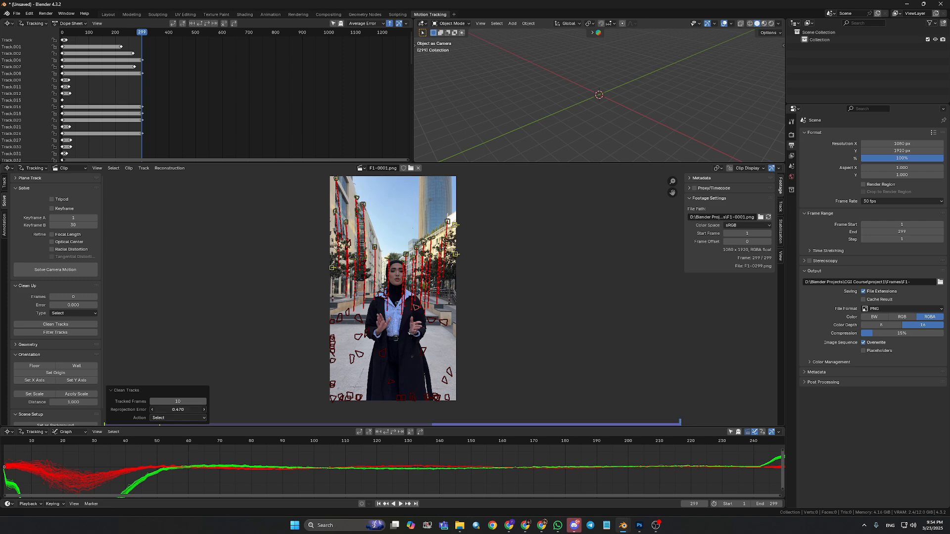
drag(177, 410, 199, 402)
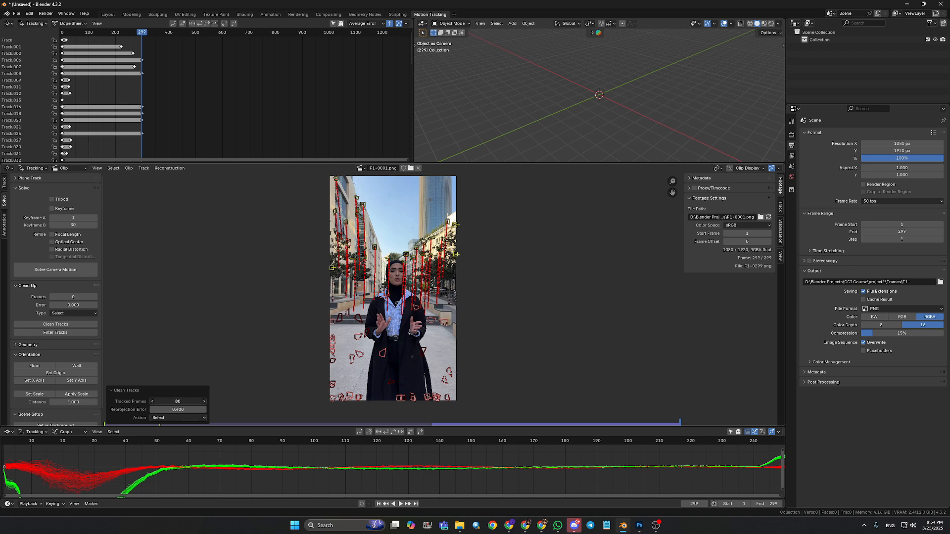
mouse_move(211, 402)
mouse_down()
mouse_move(188, 409)
mouse_move(220, 402)
mouse_up()
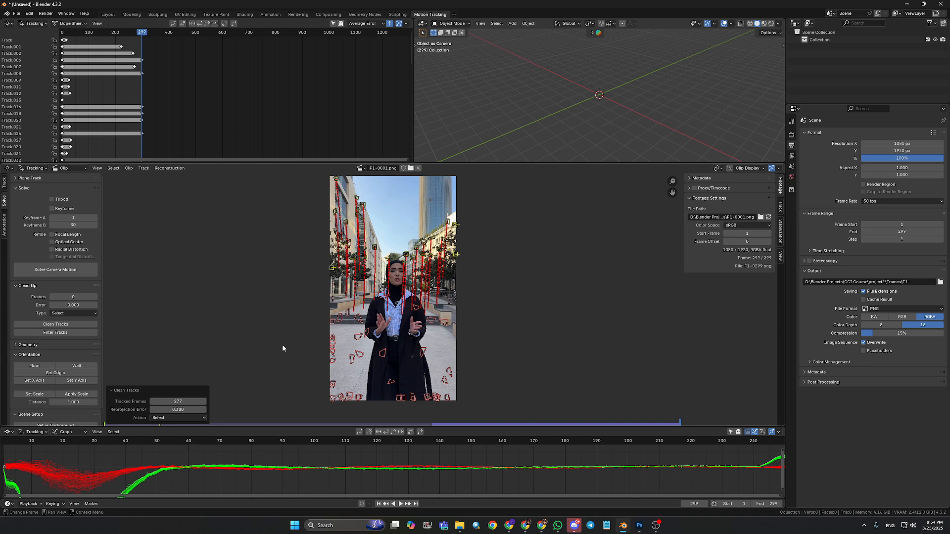
key(x)
click(277, 342)
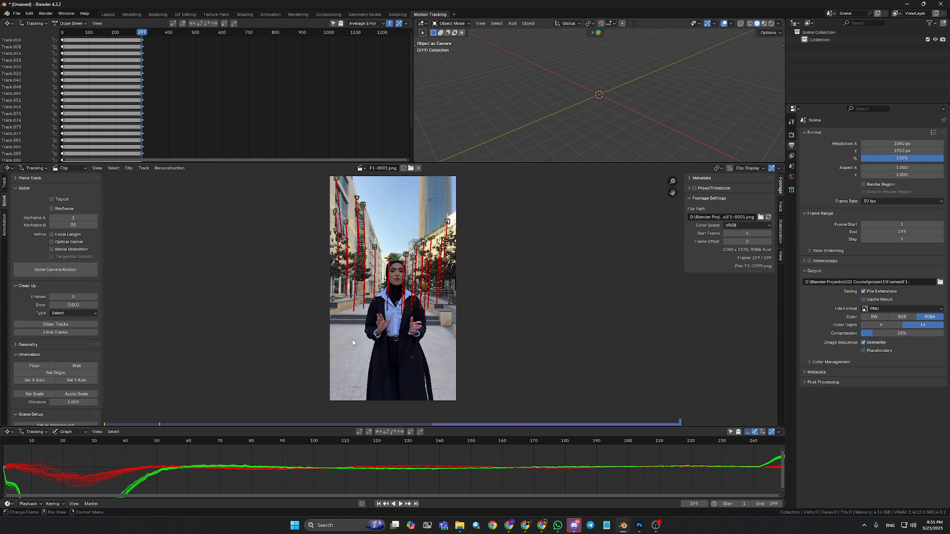
- Delete the track whose curve strays from the others near the start of the clip
scroll(353, 342, up, 4)
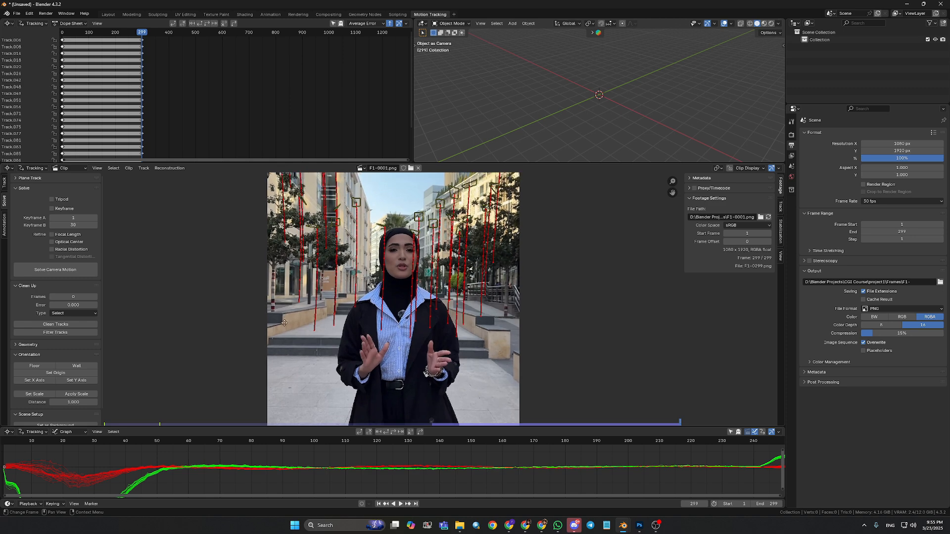
middle_drag(284, 323, 285, 342)
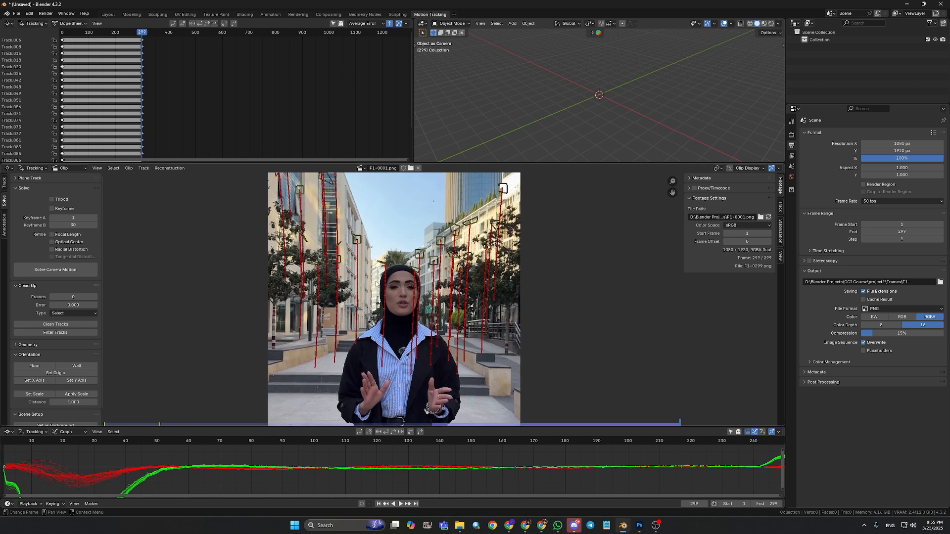
click(49, 467)
key(x)
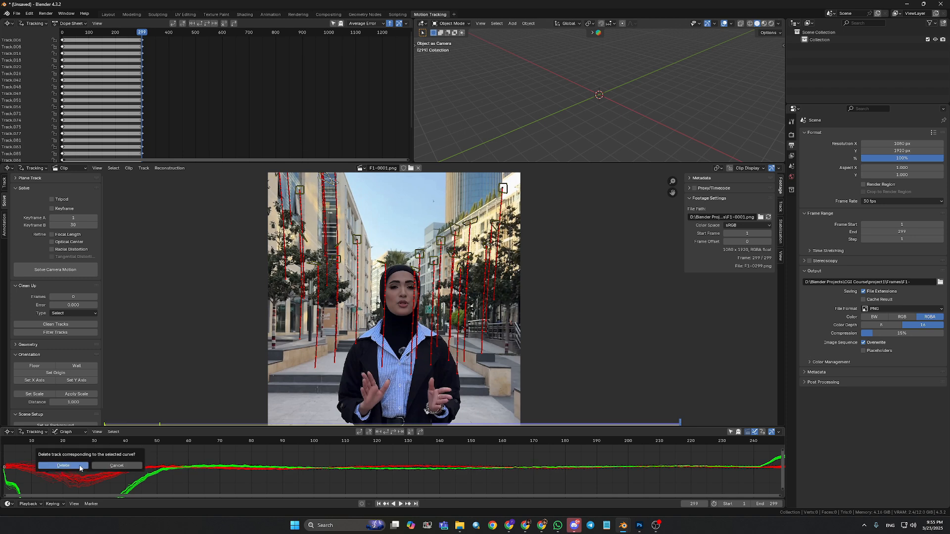
click(77, 467)
- Enlarge the graph editor and fit the complete track curves from frame 1 to 299 in it
key(Home)
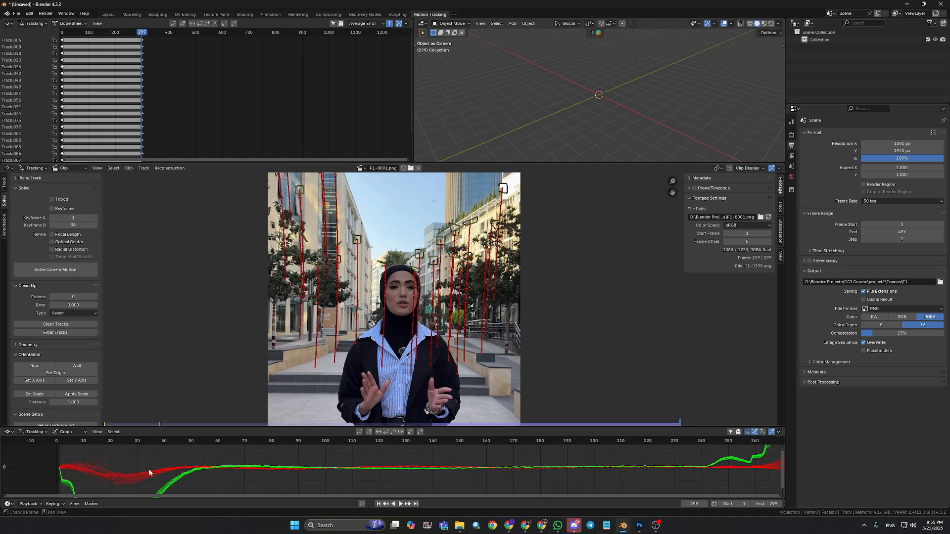
mouse_move(394, 470)
ctrl+middle_down()
mouse_move(413, 481)
mouse_move(406, 476)
ctrl+middle_up()
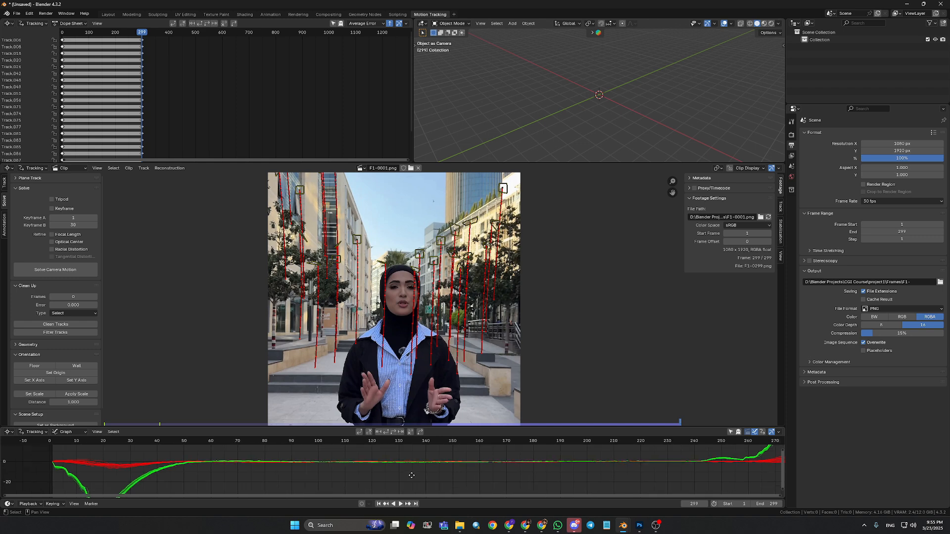
drag(442, 426, 442, 383)
ctrl+middle_drag(307, 458, 278, 467)
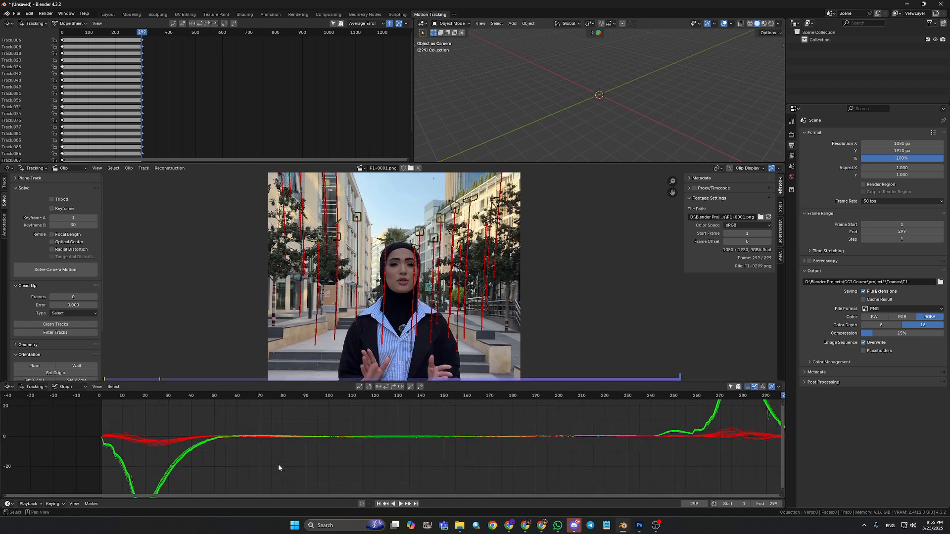
scroll(402, 465, down, 1)
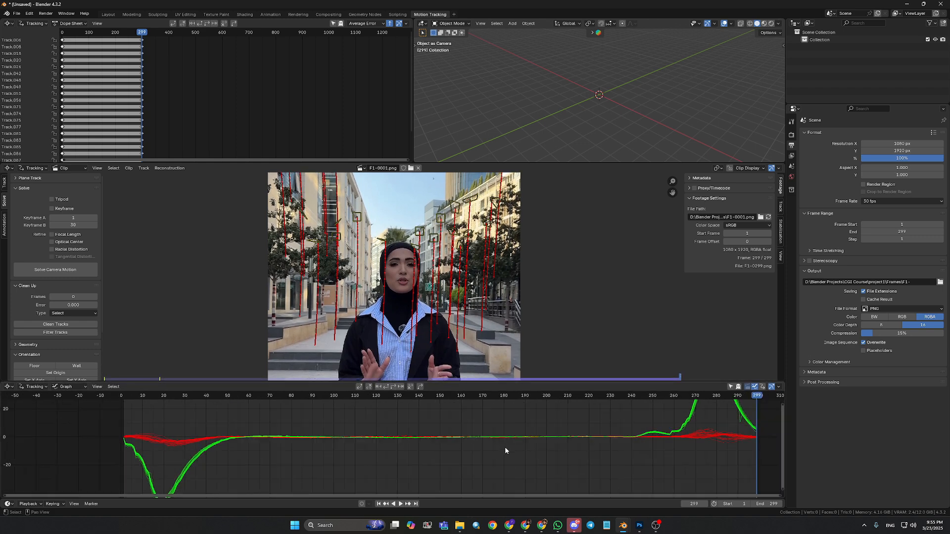
ctrl+middle_drag(505, 447, 501, 452)
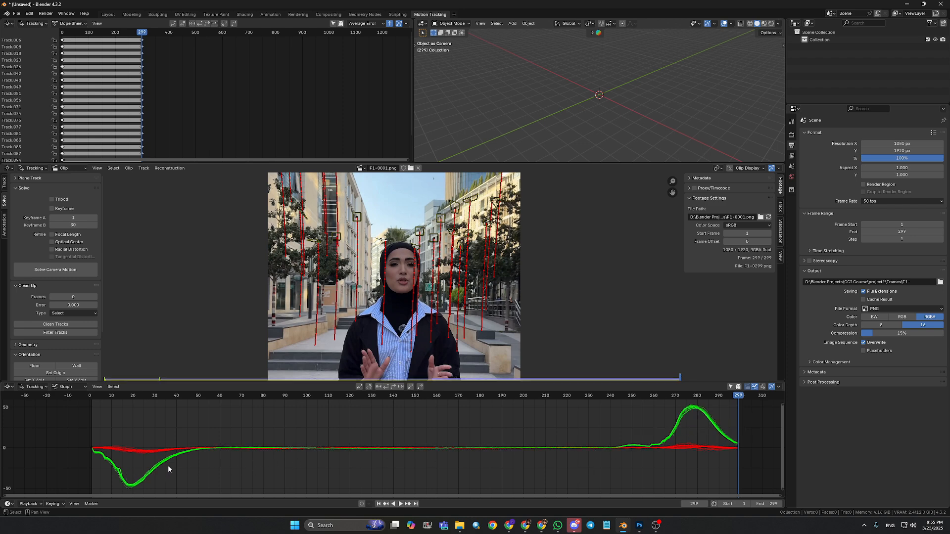
- Delete the track whose curve deviates from the group near frame 270
scroll(266, 316, up, 1)
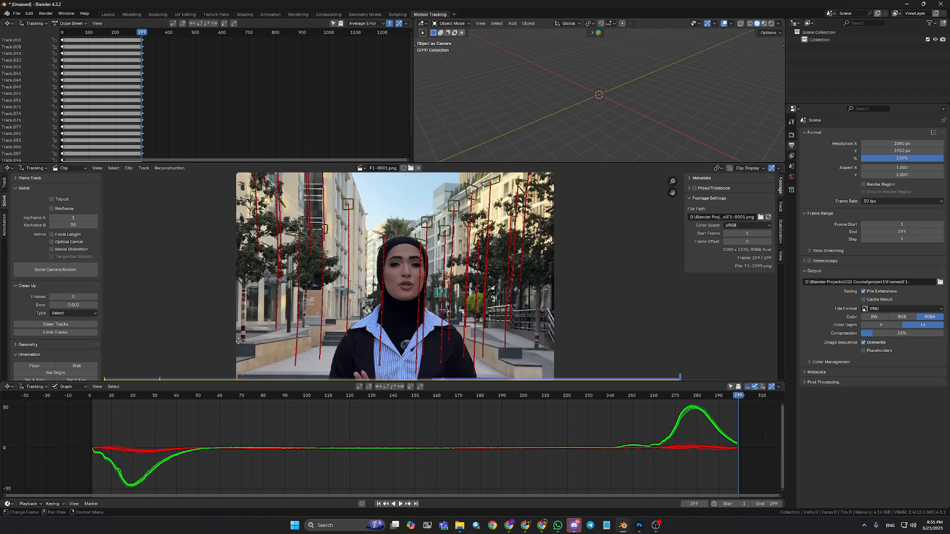
middle_drag(239, 341, 237, 395)
scroll(315, 322, down, 2)
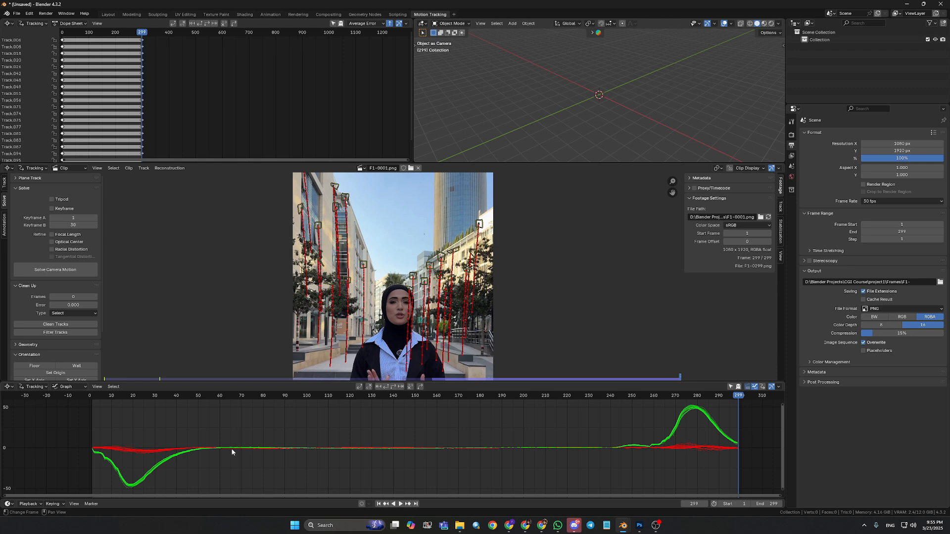
click(673, 436)
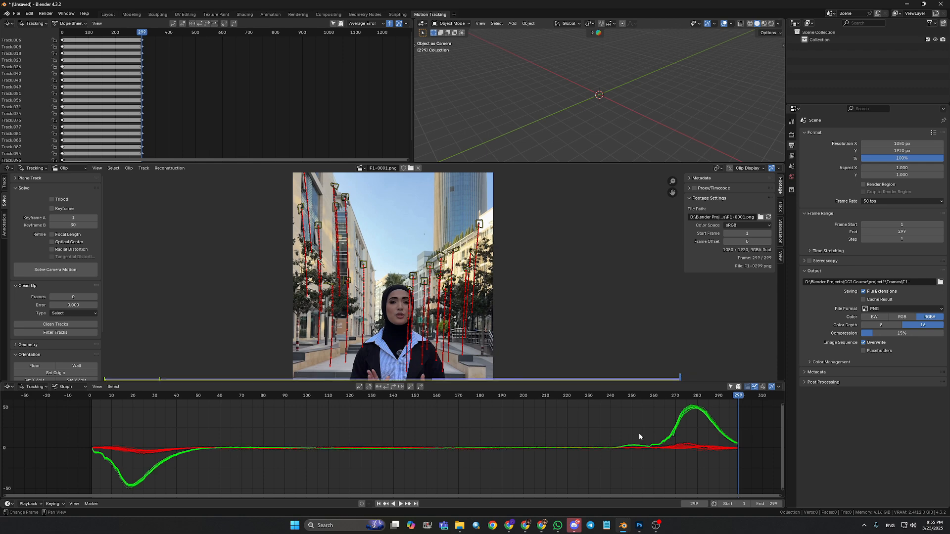
key(x)
click(519, 419)
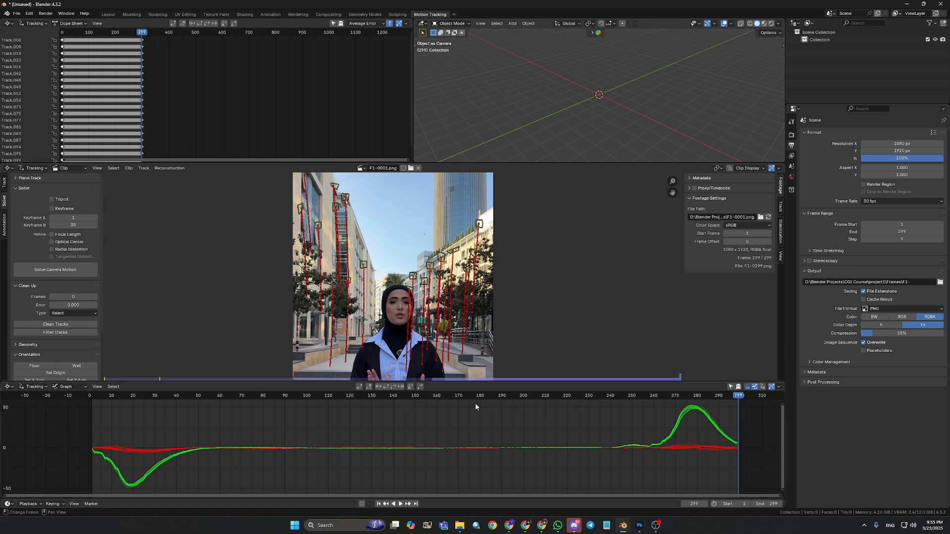
- Go to frame 150, select all the existing tracks and hide them
click(416, 396)
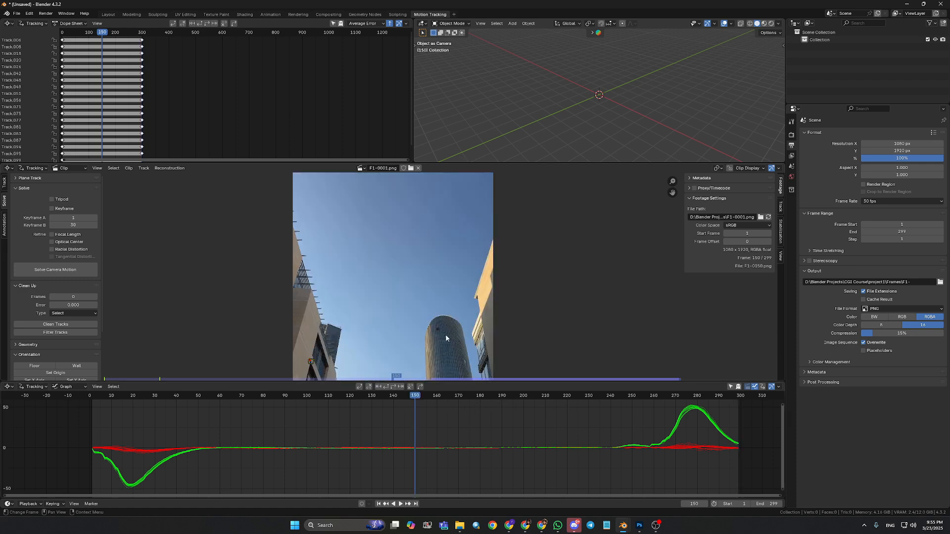
scroll(442, 342, down, 1)
middle_drag(449, 352, 462, 305)
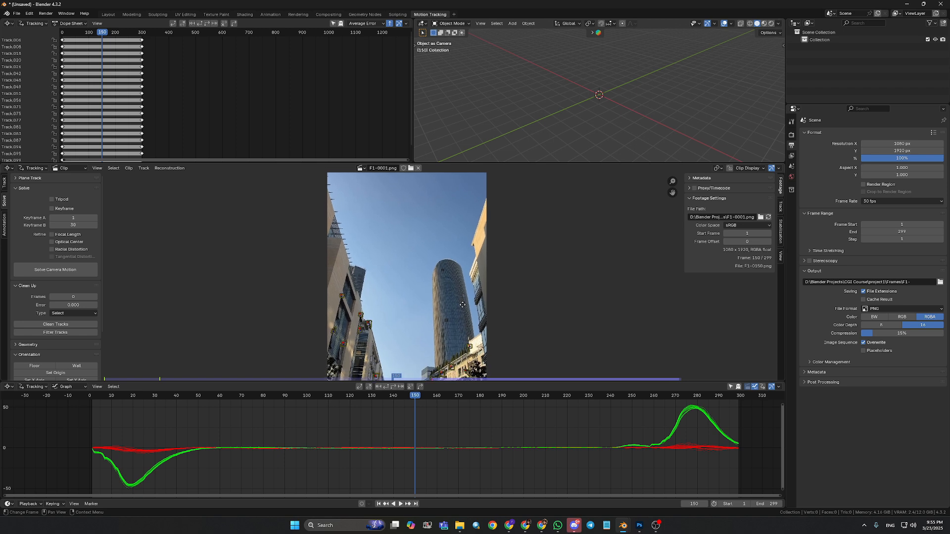
key(a)
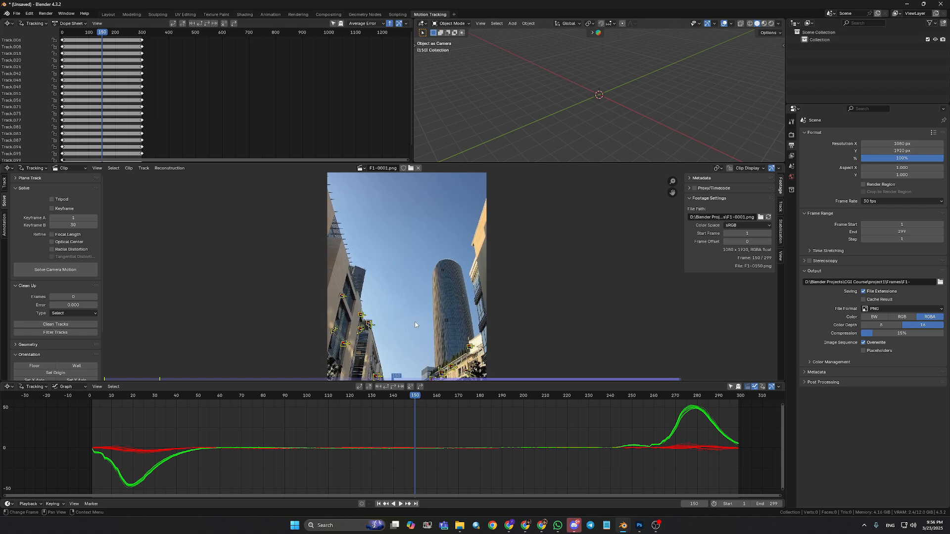
key(h)
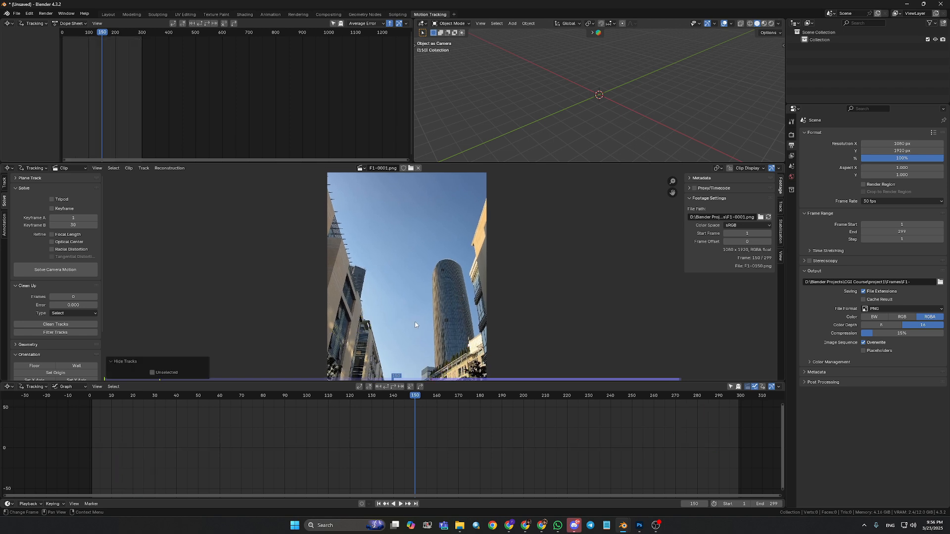
- Detect features on frame 150 and track them in both directions, forward to frame 299 and backward to frame 1
click(4, 183)
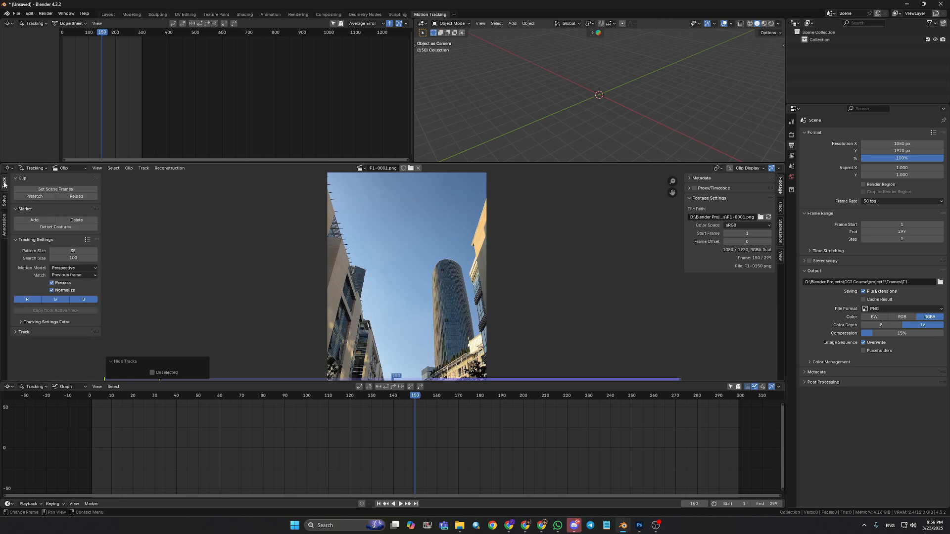
click(83, 227)
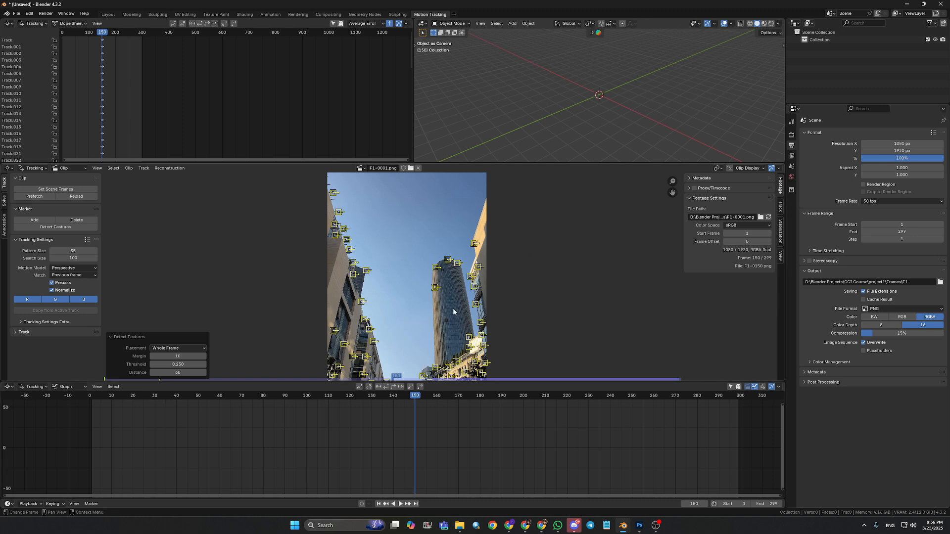
click(387, 386)
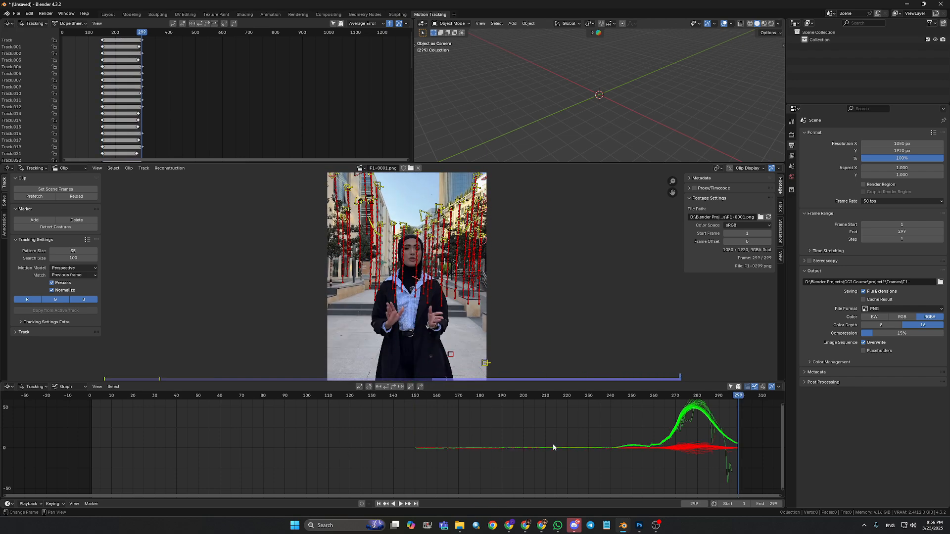
click(416, 453)
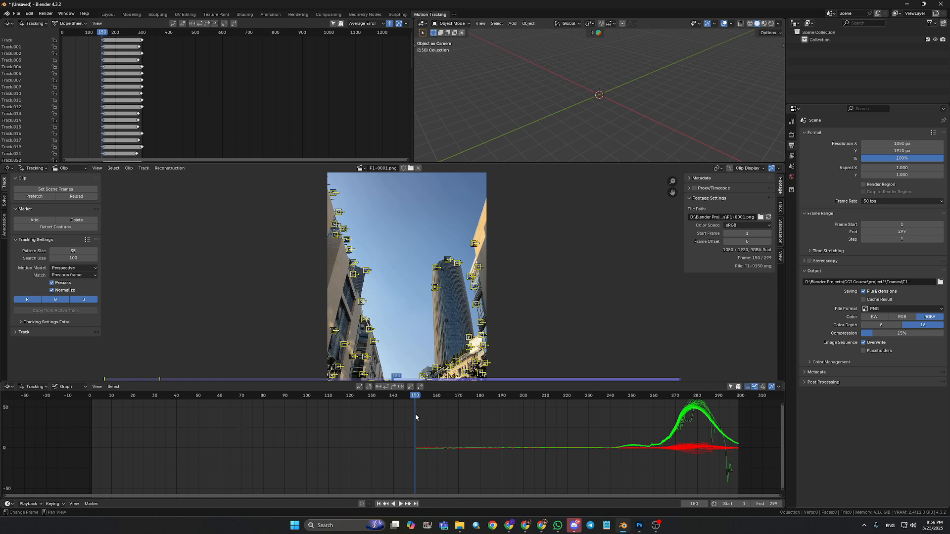
key(shift+ctrl+t)
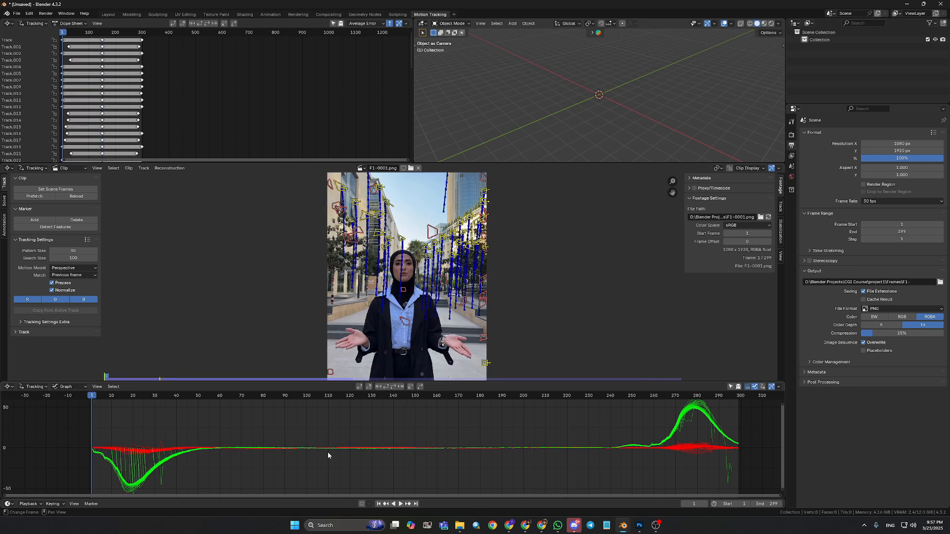
- On frame 1, delete the stray track near the lower-left corner of the footage
click(330, 372)
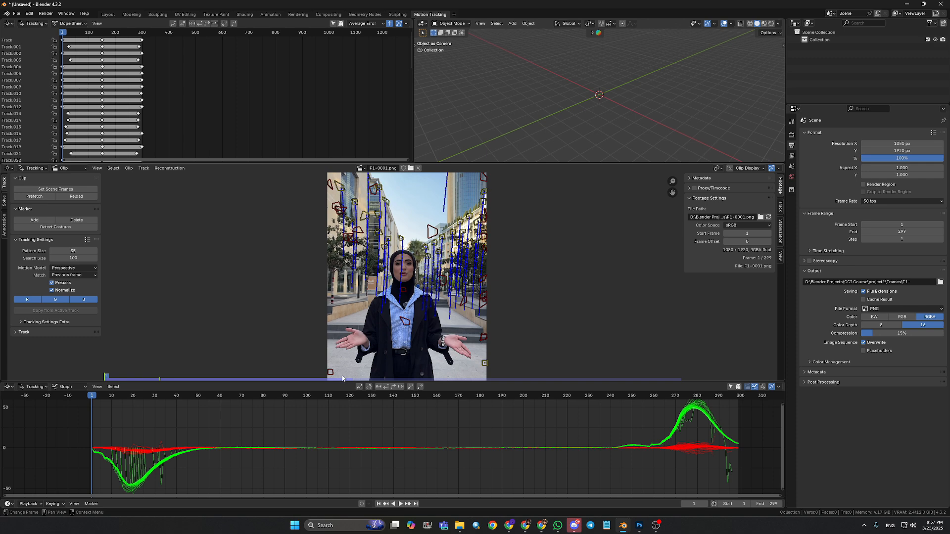
key(x)
click(326, 371)
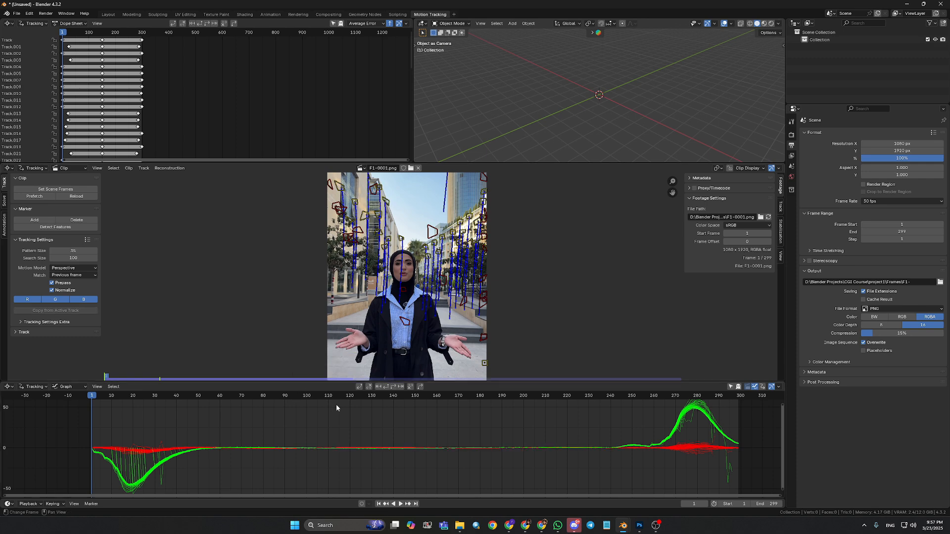
- Go to frame 15 and delete two bad tracks on the lower part of the left building
click(387, 399)
drag(381, 399, 122, 411)
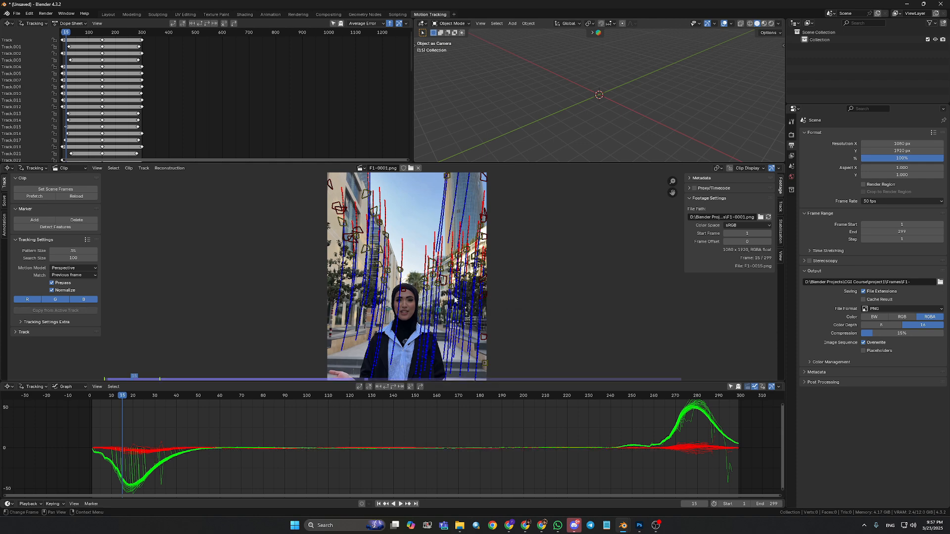
click(349, 238)
key(x)
click(348, 239)
click(353, 244)
key(x)
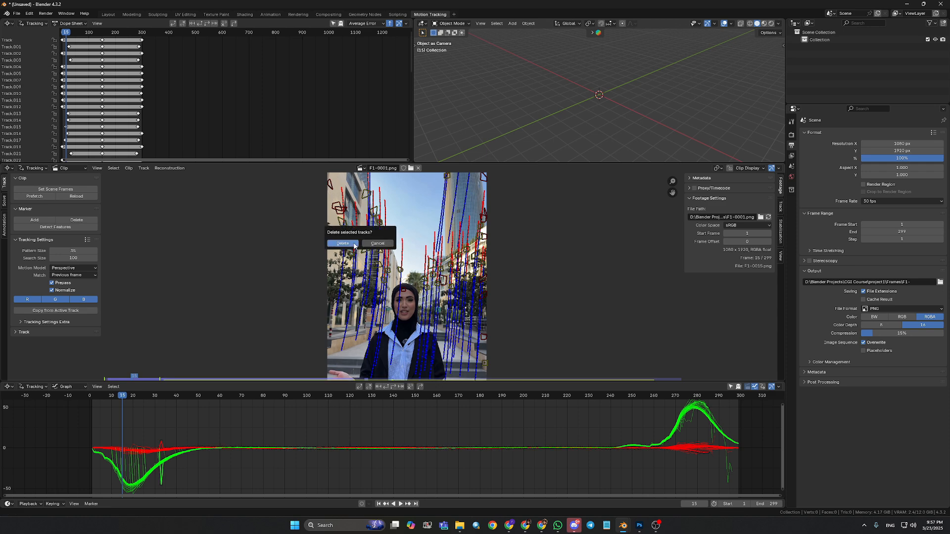
click(354, 246)
- Delete two more bad tracks higher on the left building's facade at frame 15
click(345, 212)
key(x)
click(345, 213)
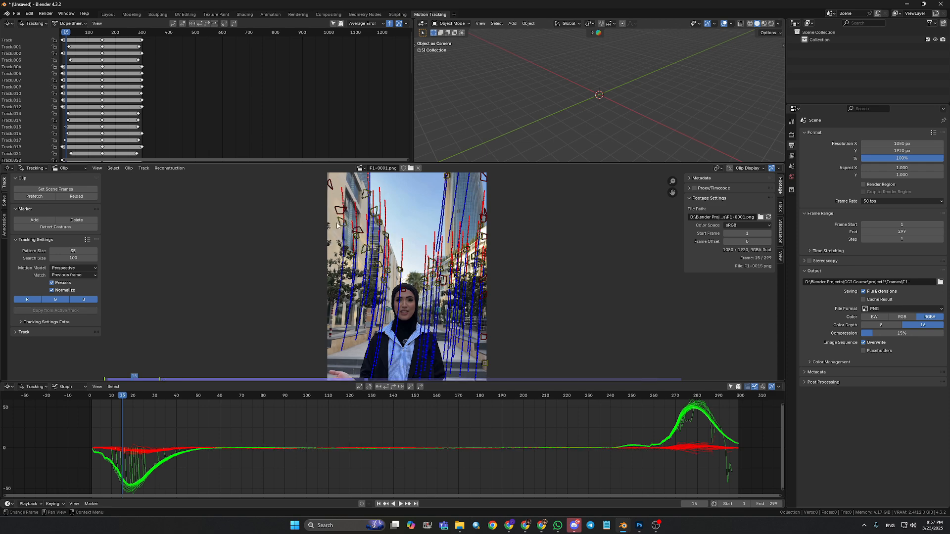
click(332, 184)
key(x)
click(333, 186)
- Delete the track attached to the woman's headscarf at frame 15
click(485, 280)
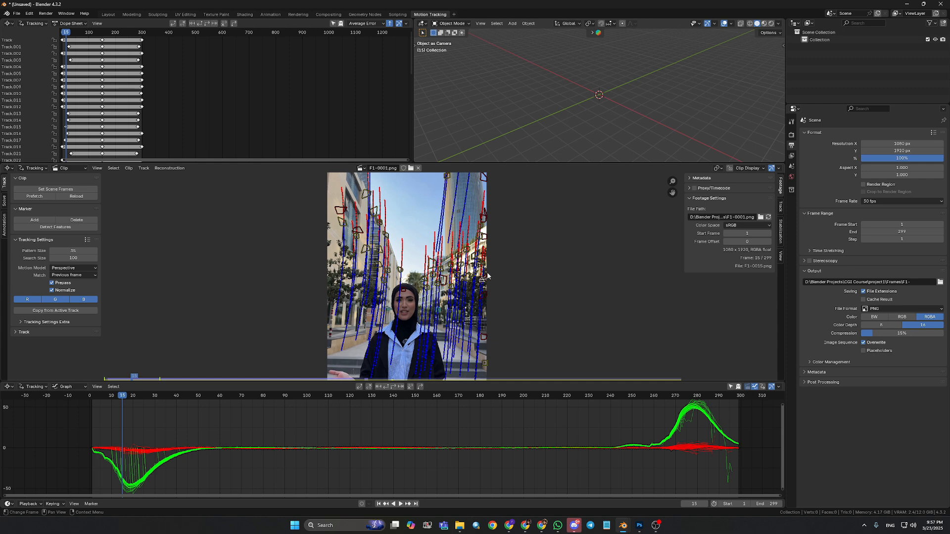
scroll(500, 302, up, 2)
click(411, 298)
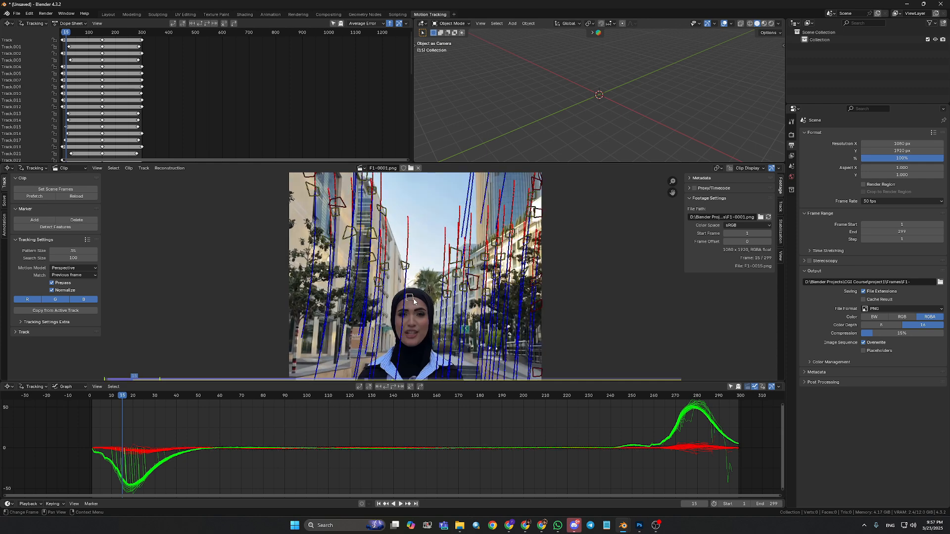
key(x)
click(412, 299)
- Go to frame 37 and delete the bad track near the base of the palm tree
click(169, 395)
scroll(441, 330, down, 3)
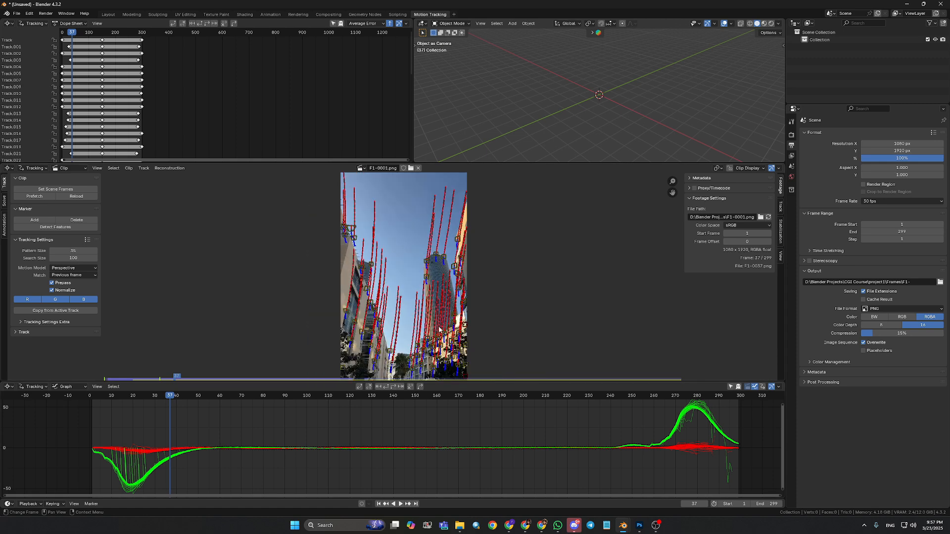
middle_drag(441, 330, 437, 274)
scroll(426, 304, up, 3)
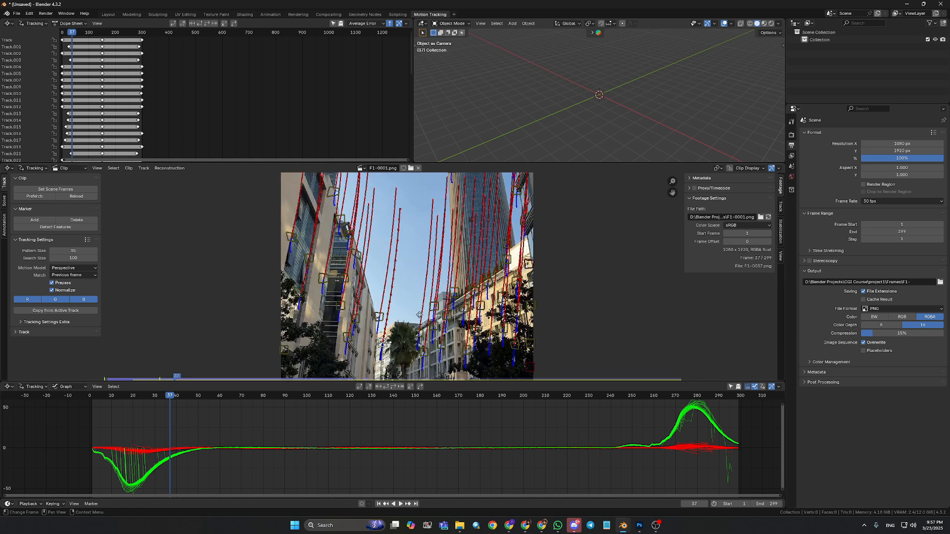
middle_drag(420, 315, 420, 263)
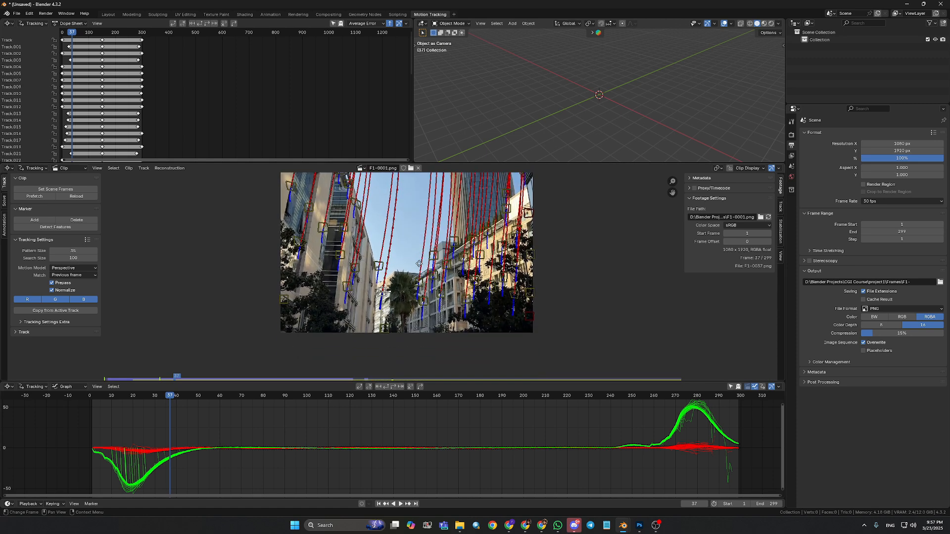
key(x)
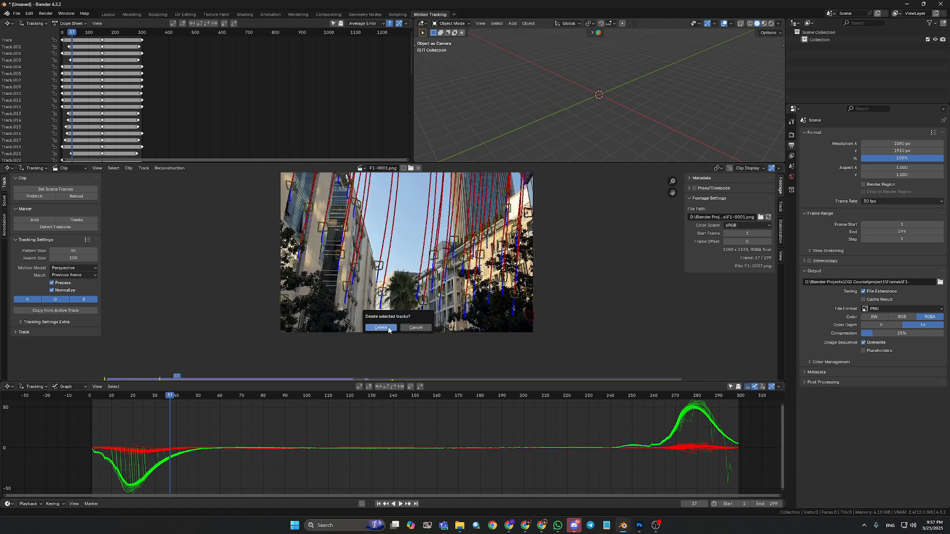
click(388, 329)
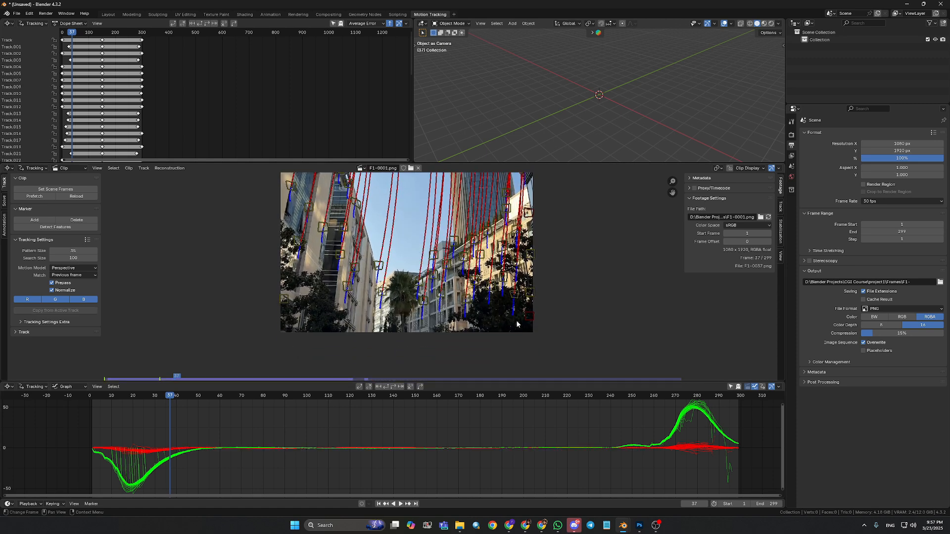
- Delete two tracks along the footage's right edge at frame 37, one in the tree and one on the building
click(528, 317)
key(x)
click(527, 320)
click(530, 217)
key(x)
click(534, 218)
- Delete the two tracks sitting on the tree foliage along the left side of the footage at frame 37
scroll(322, 308, up, 2)
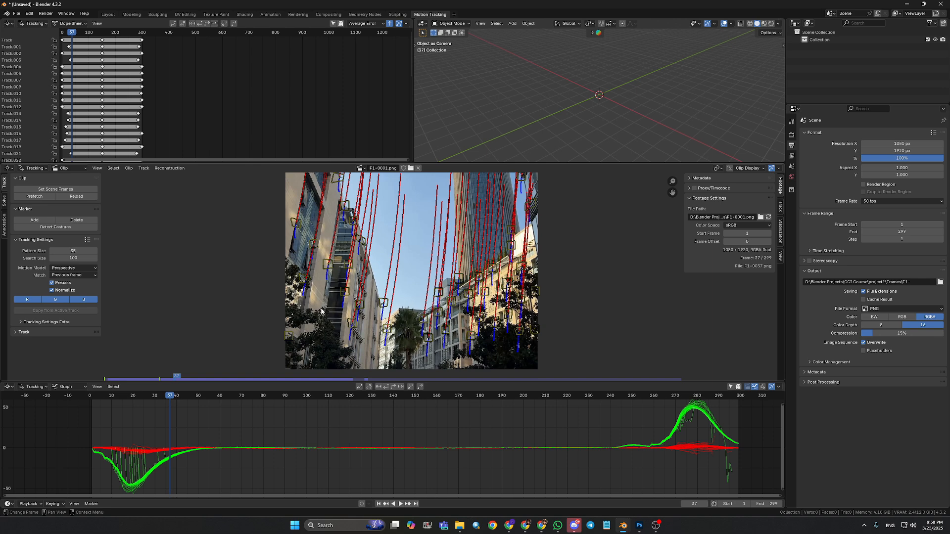
click(521, 299)
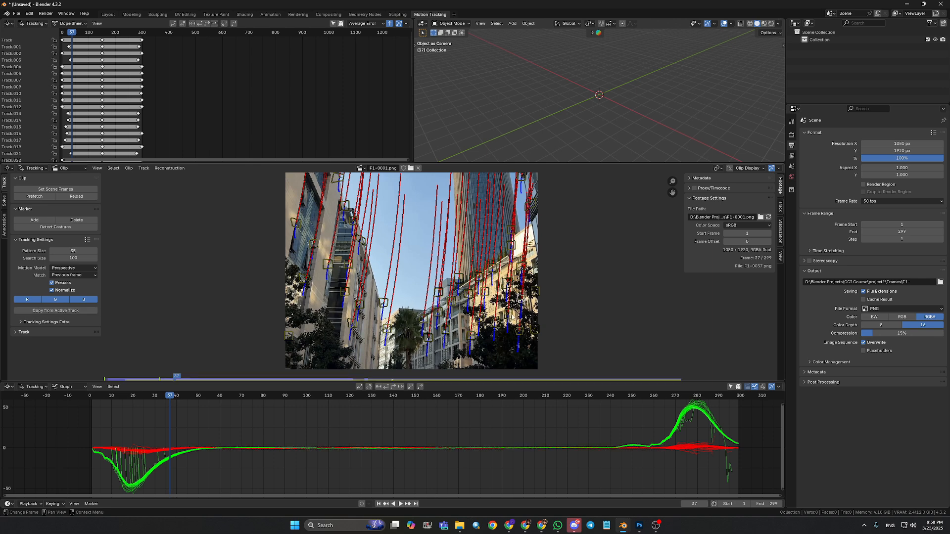
click(495, 327)
click(303, 282)
key(x)
click(308, 286)
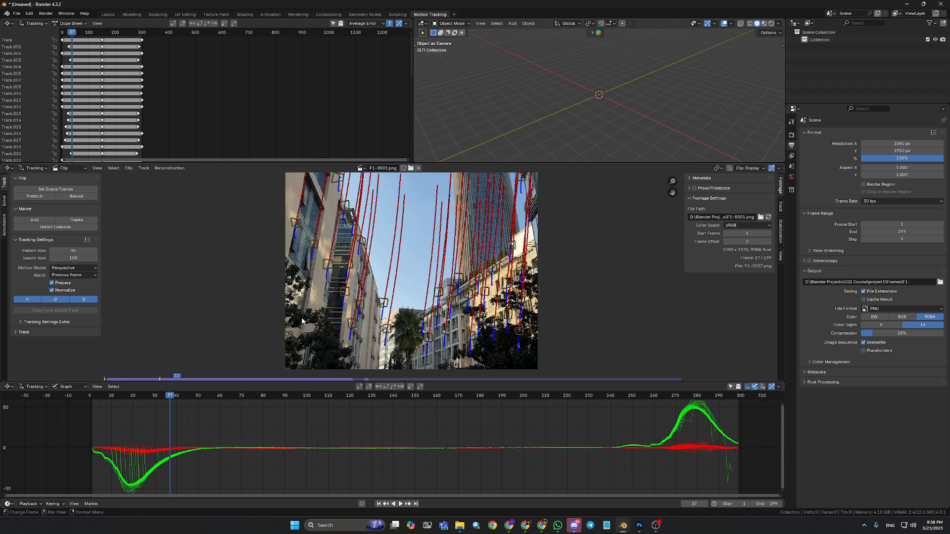
click(289, 336)
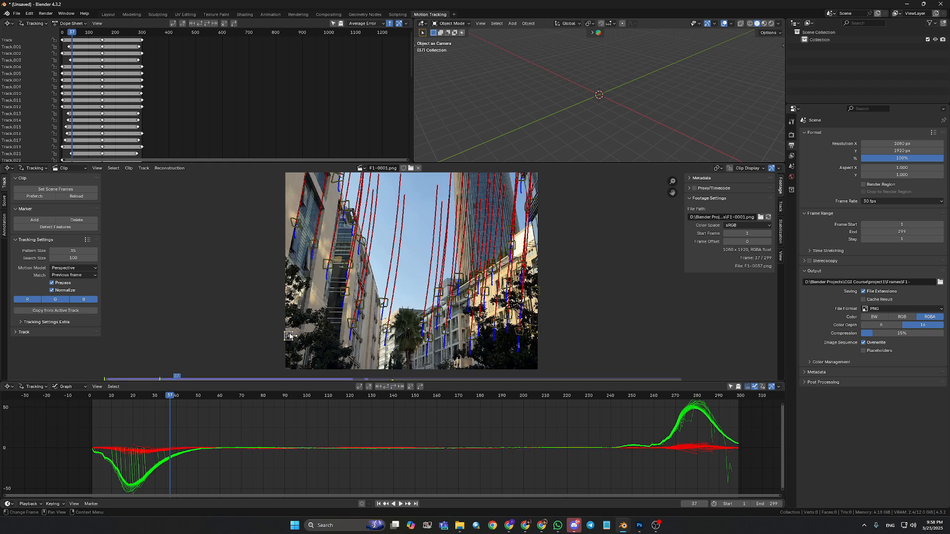
key(x)
click(291, 337)
- Delete two tracks at frame 37, one in the right-hand tree and one on the footage's right border above it
click(521, 330)
key(x)
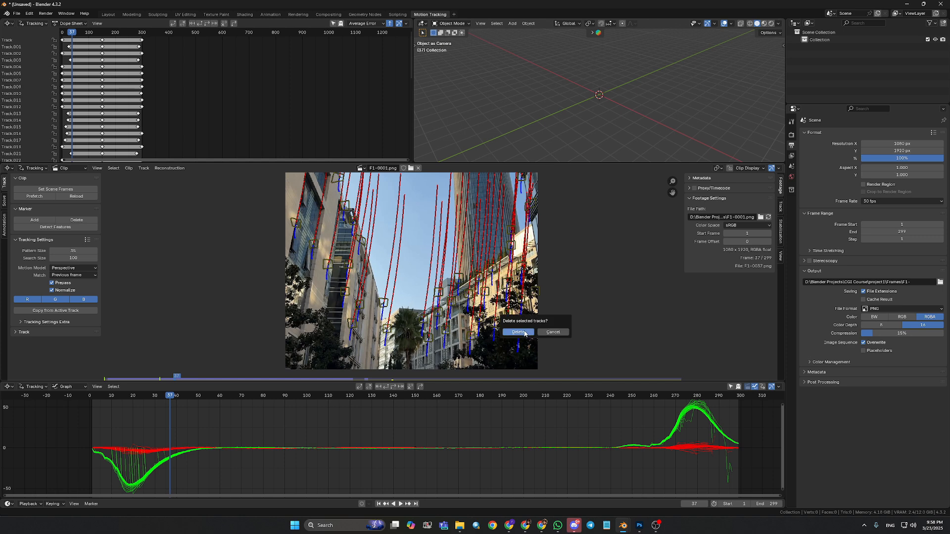
click(523, 334)
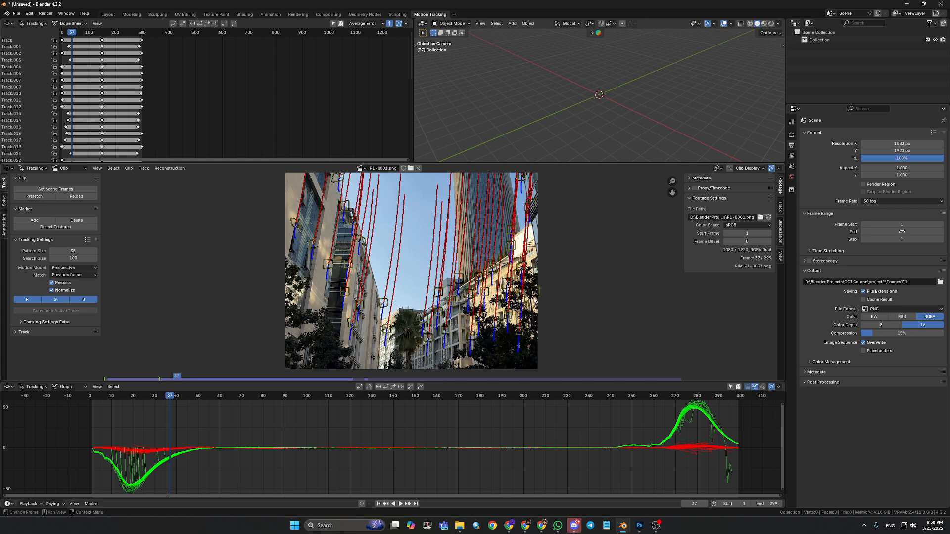
click(537, 293)
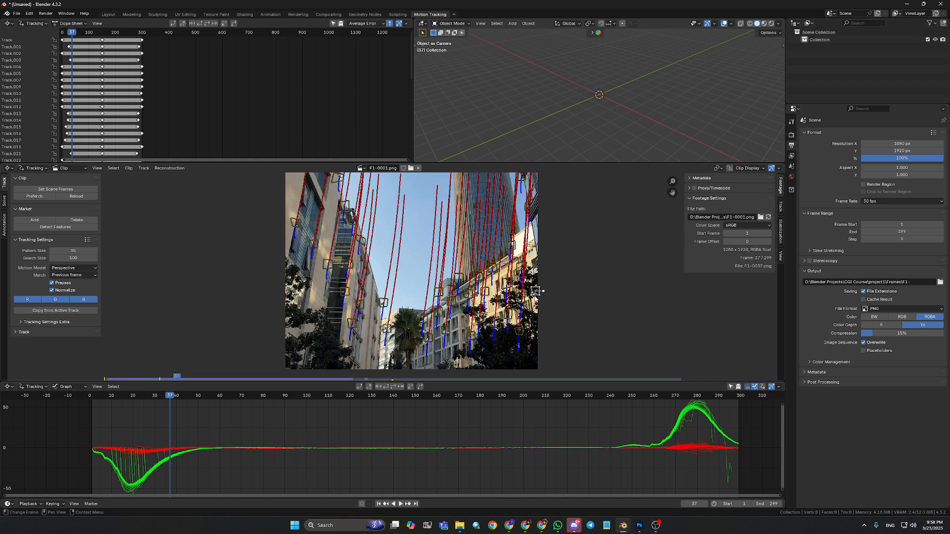
key(x)
click(523, 297)
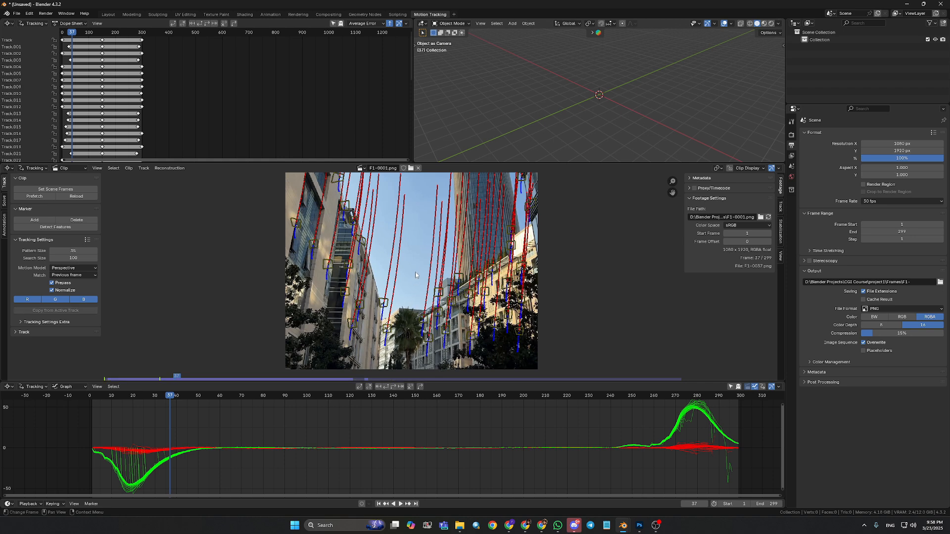
- Inspect the remaining tracks at frame 37 and delete the one where the left building's roofline meets the sky
mouse_move(420, 257)
middle_down()
mouse_move(421, 371)
mouse_move(436, 262)
middle_up()
middle_drag(424, 305, 421, 267)
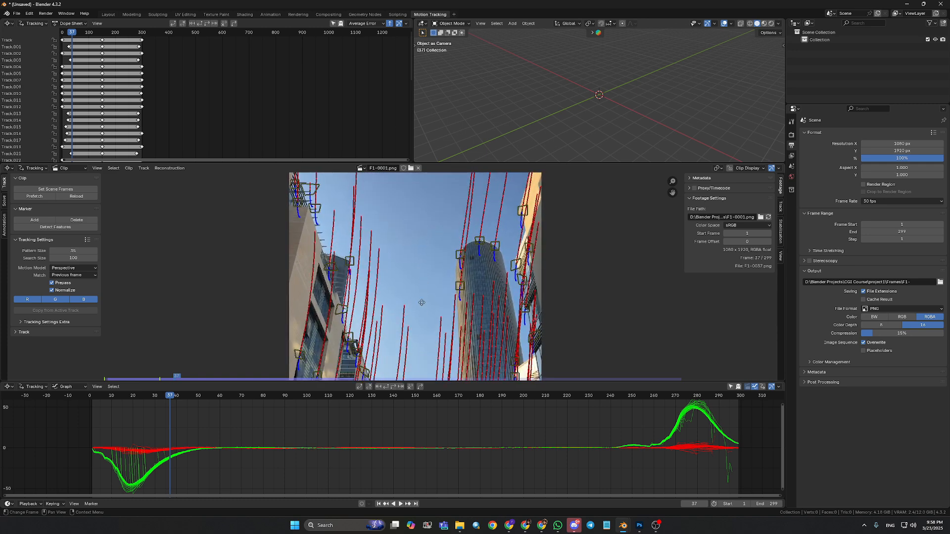
middle_drag(421, 303, 422, 281)
middle_drag(422, 333, 421, 314)
middle_drag(400, 262, 409, 275)
click(376, 312)
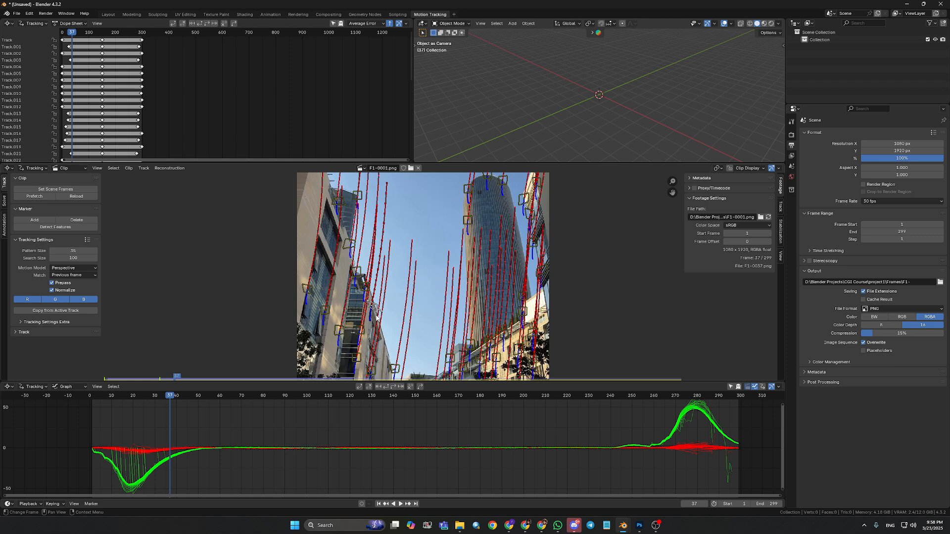
key(x)
click(377, 317)
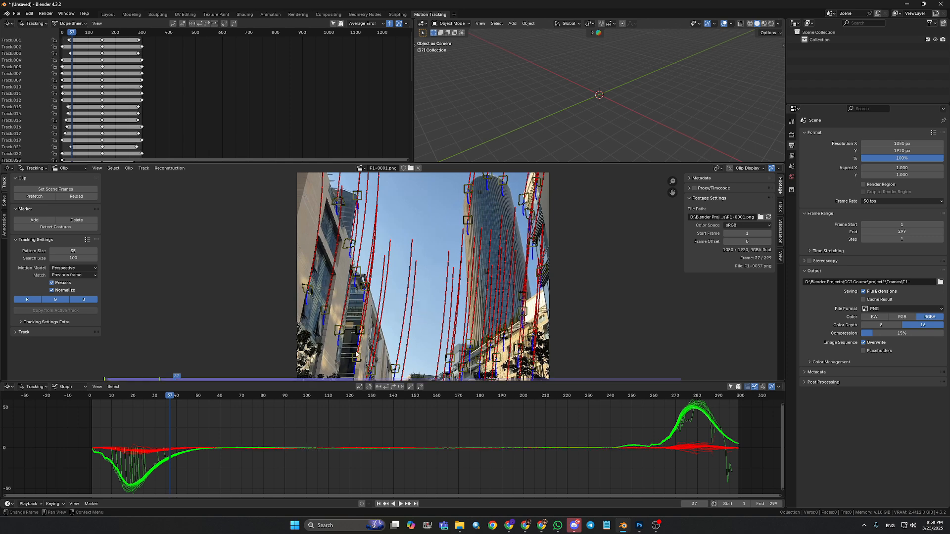
- Go to frame 34 and delete the track floating in the sky beside the upper-left building's roof
drag(170, 398, 163, 401)
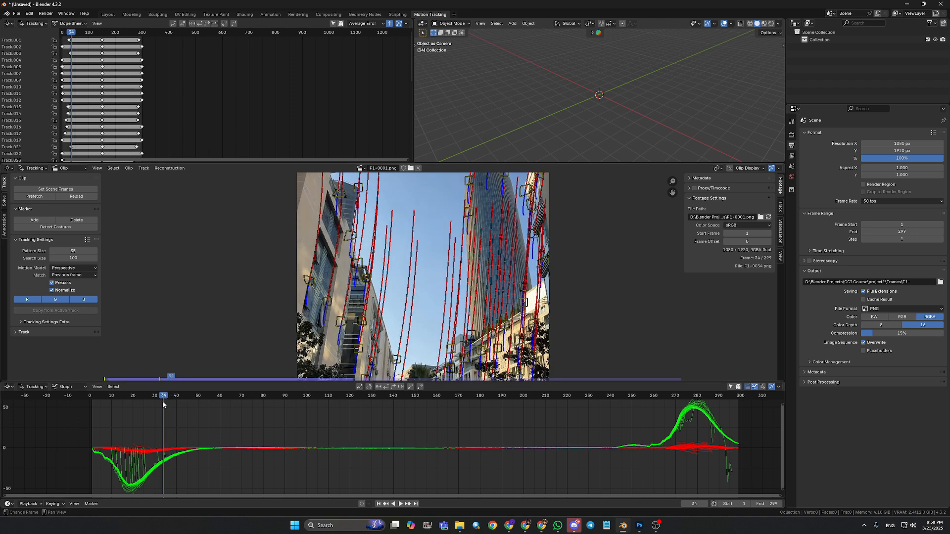
click(133, 444)
scroll(464, 293, down, 1)
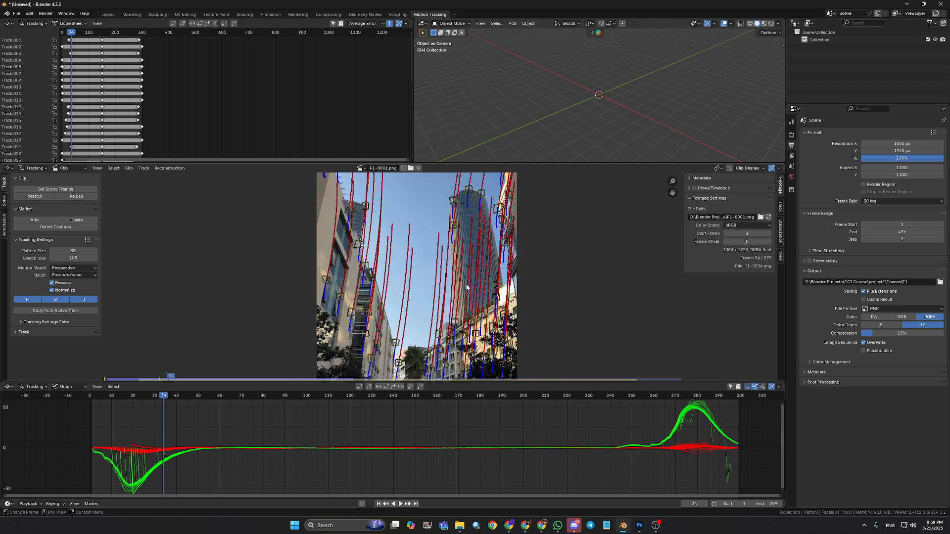
middle_drag(466, 287, 471, 322)
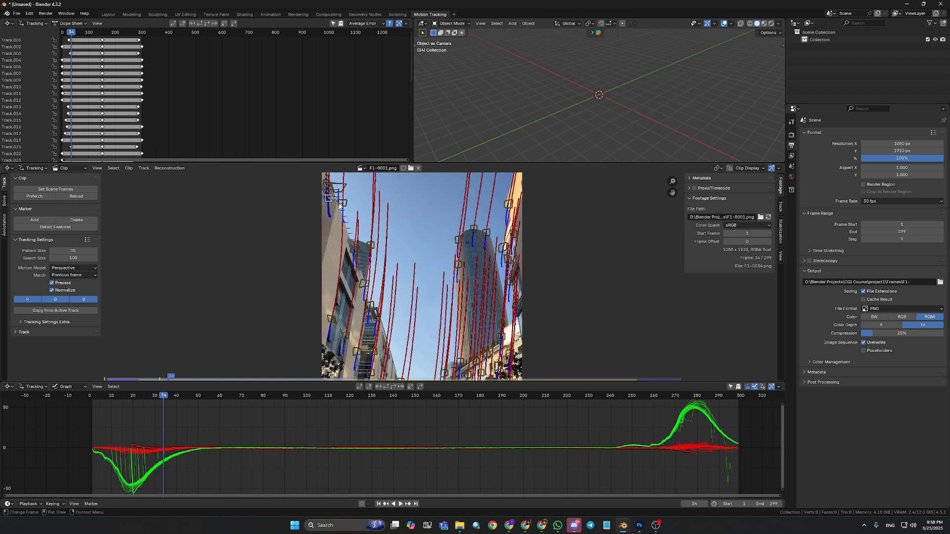
click(338, 190)
scroll(340, 216, up, 1)
middle_drag(342, 216, 364, 231)
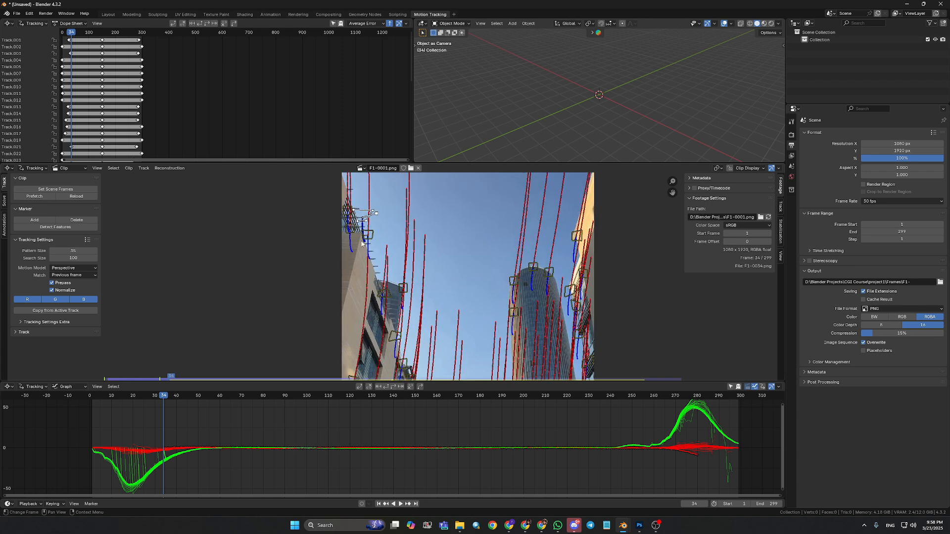
key(x)
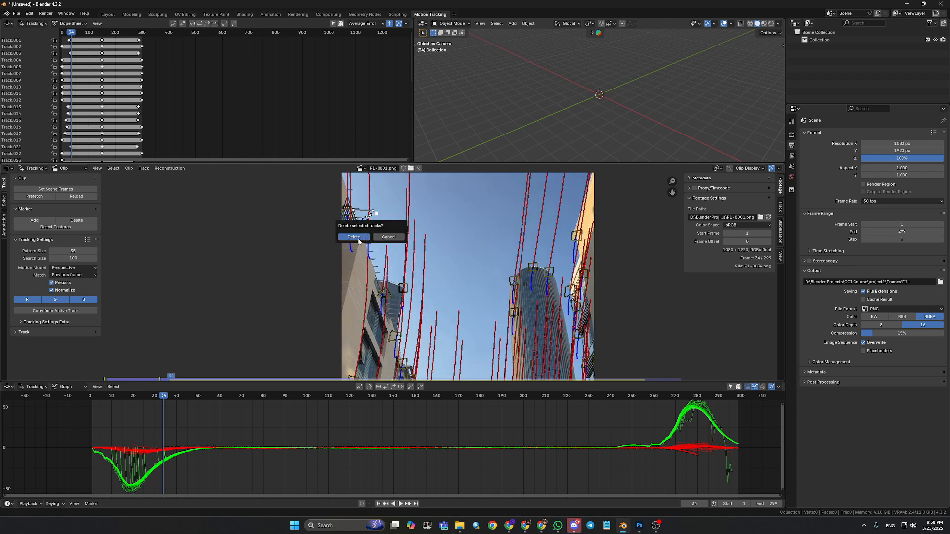
click(354, 238)
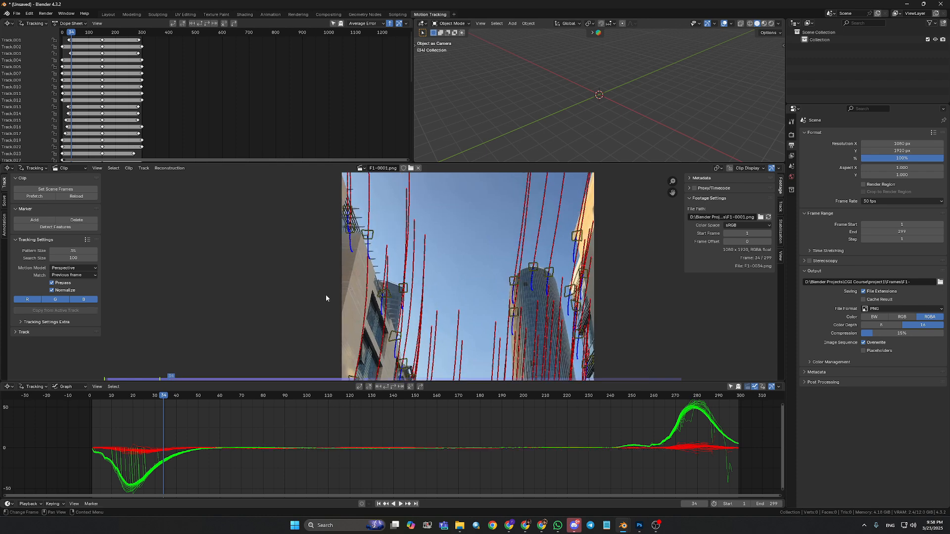
- Examine the tracks whose curves spike between frames 10 and 30, checking their markers in the footage around frame 28
click(138, 445)
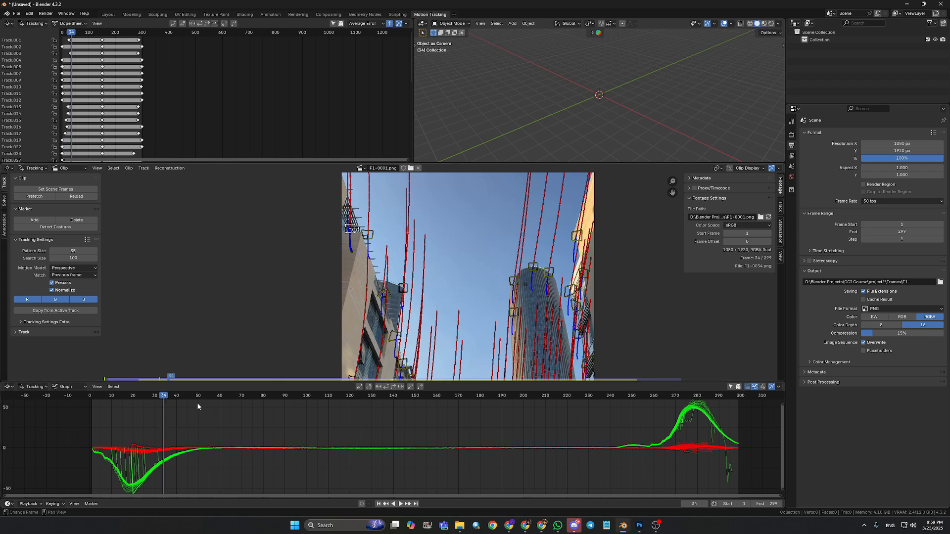
drag(163, 397, 151, 398)
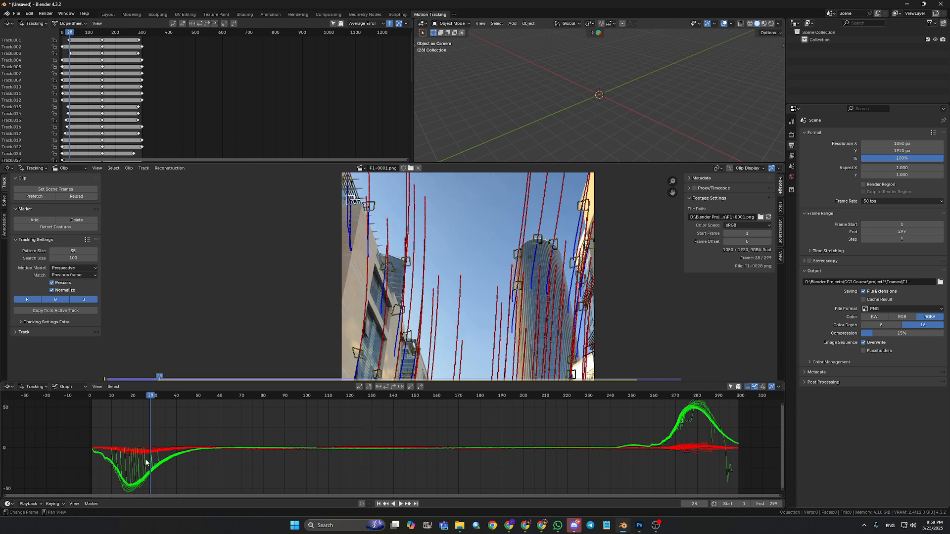
click(136, 476)
click(139, 457)
click(143, 487)
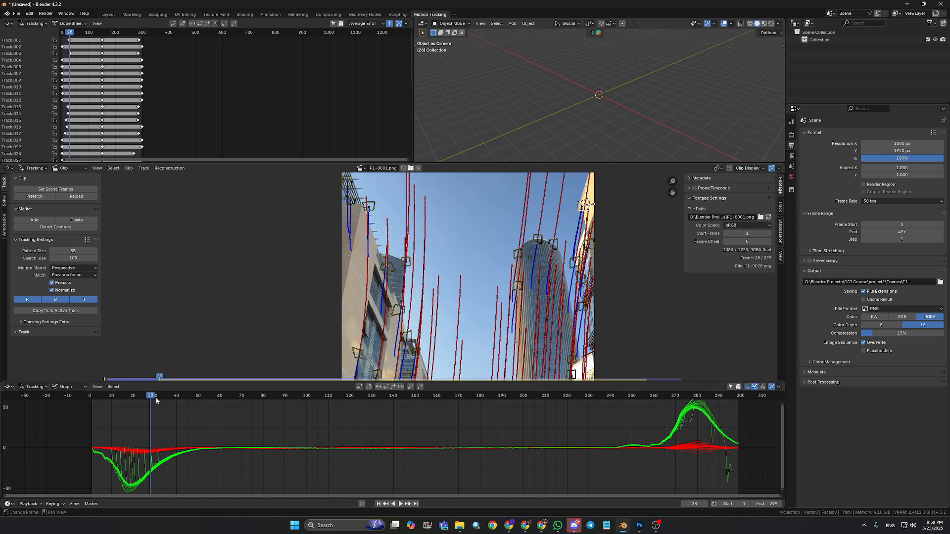
drag(145, 397, 151, 399)
click(589, 244)
click(369, 388)
mouse_move(154, 398)
mouse_down()
mouse_move(127, 399)
mouse_move(150, 399)
mouse_up()
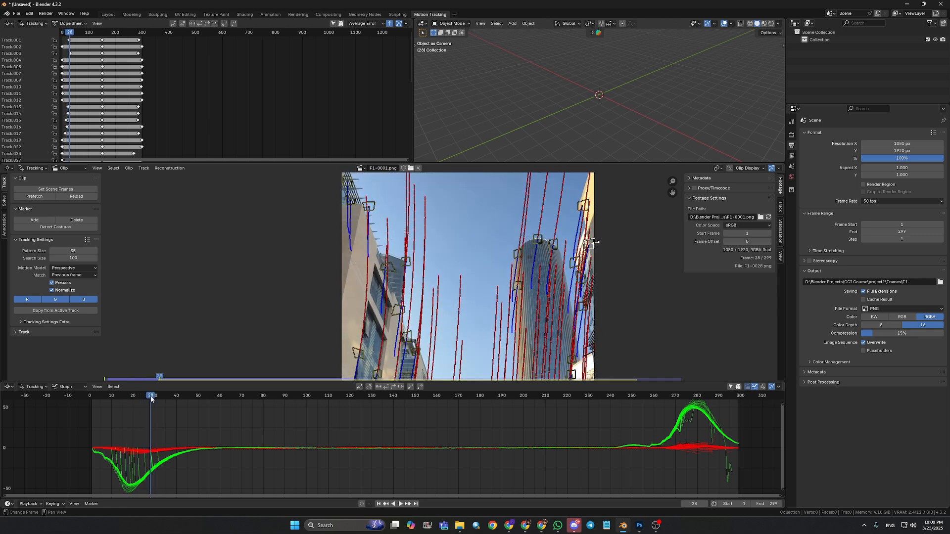
- Select the track whose curve dips near frame 295, on the tower's left edge, and clear its tracked path after frame 287
click(728, 475)
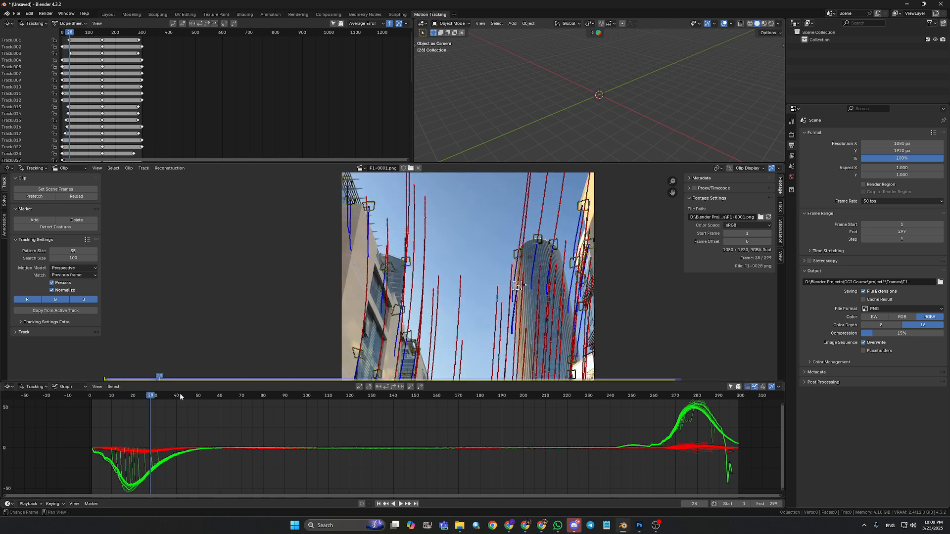
drag(156, 399, 699, 406)
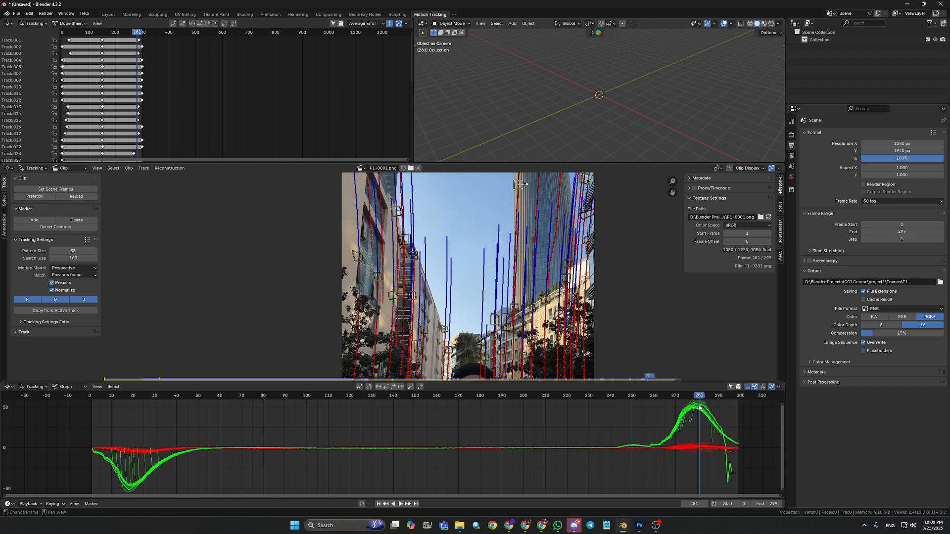
scroll(633, 441, down, 1)
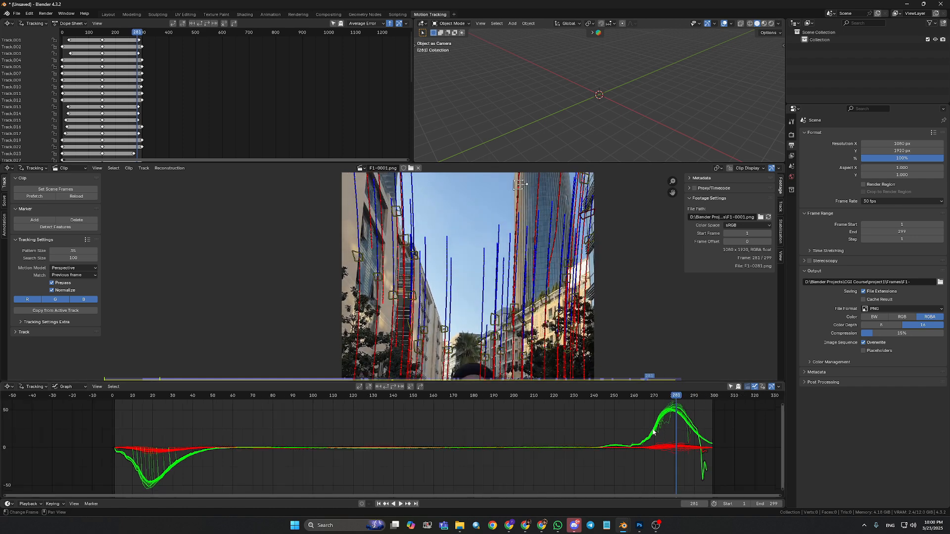
middle_drag(630, 439, 590, 456)
scroll(580, 298, down, 1)
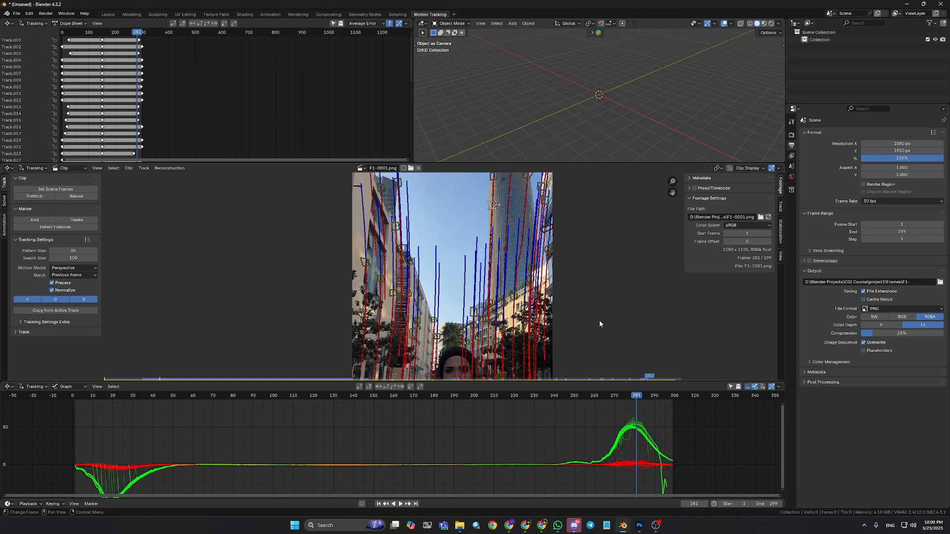
middle_drag(576, 285, 577, 322)
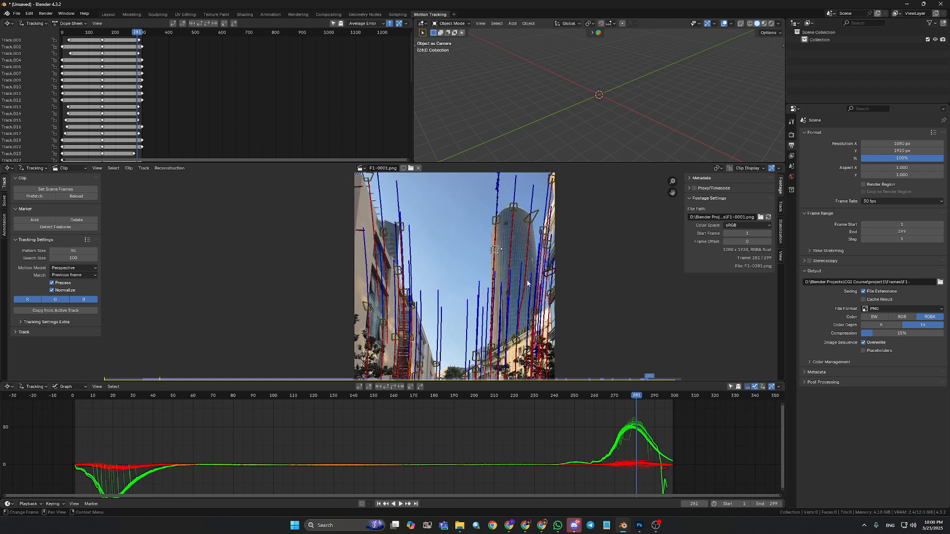
scroll(577, 323, up, 1)
key(Right)
key(Right)
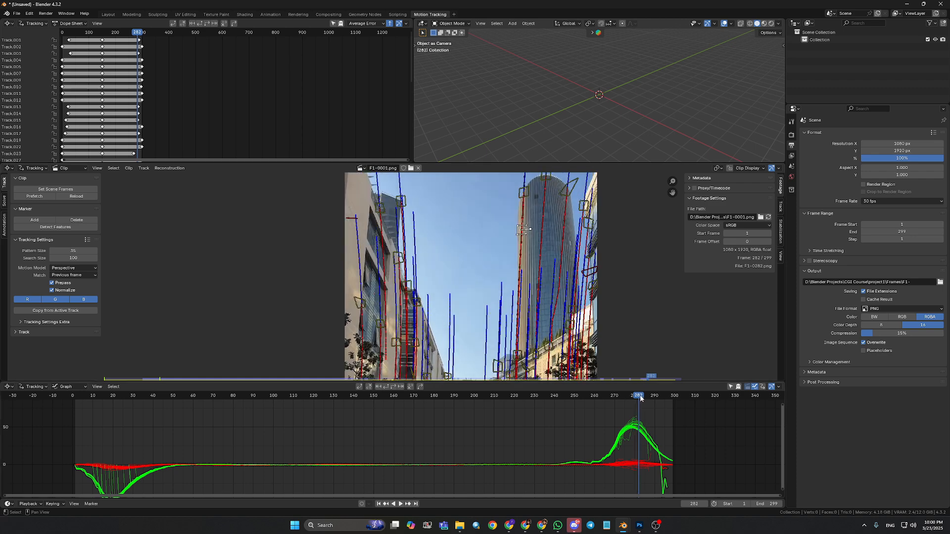
key(Right)
key(Right)
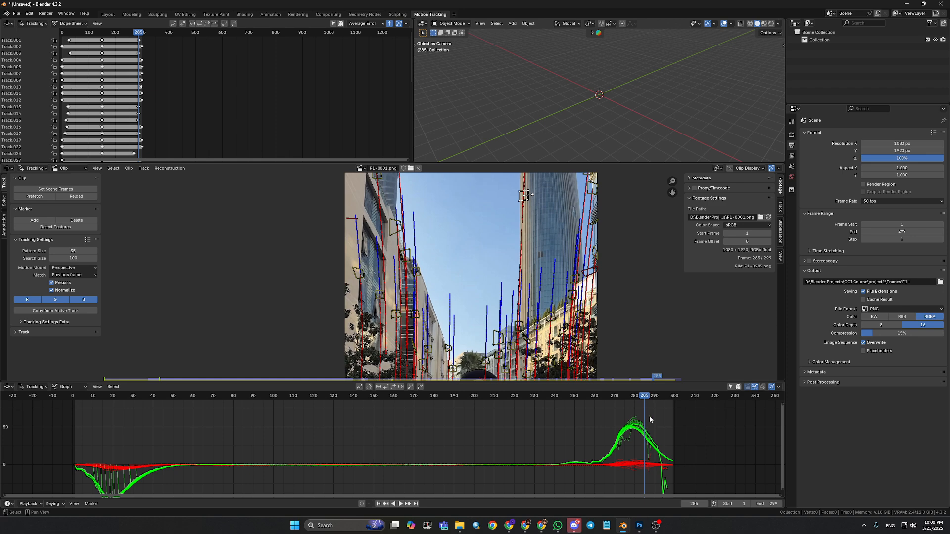
drag(645, 399, 648, 399)
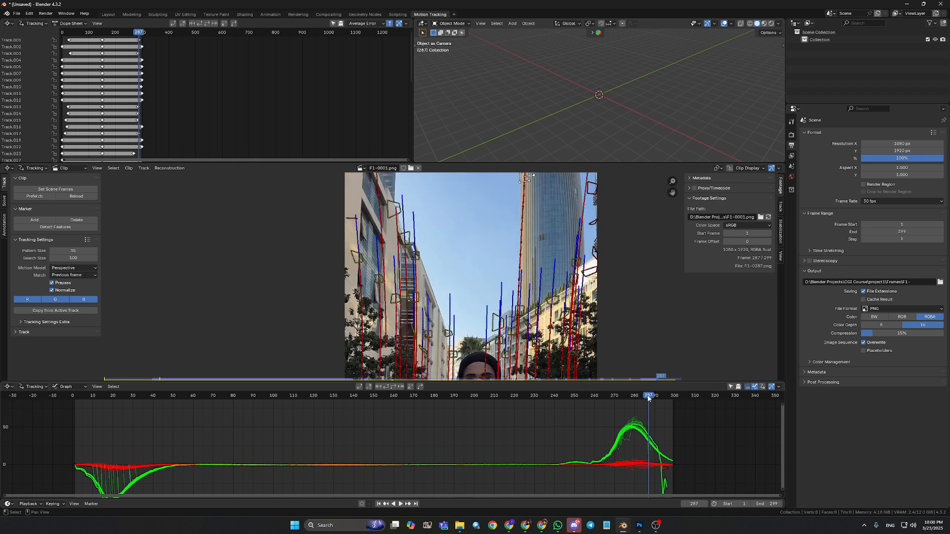
click(411, 388)
- Select the distorted track on the tower's upper-right edge and clear its tracked path after frame 260
drag(649, 399, 635, 399)
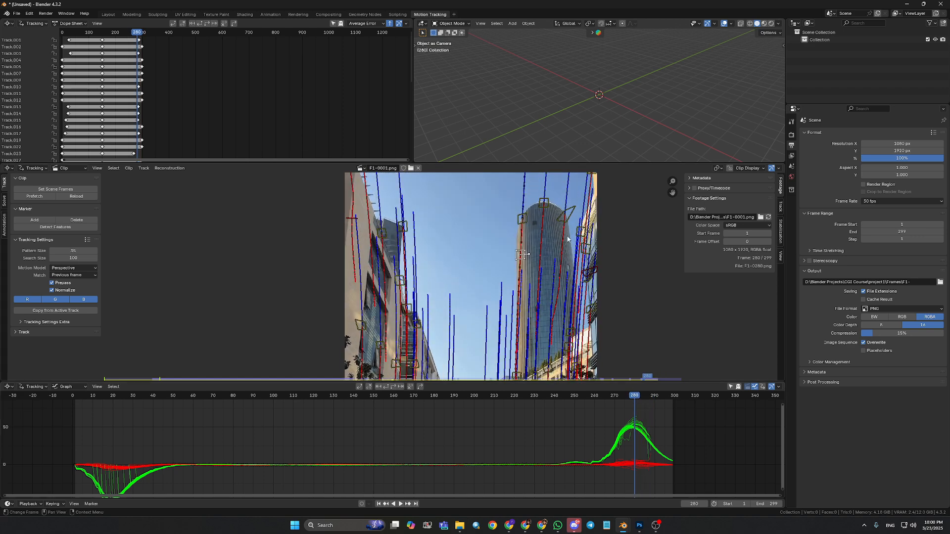
click(567, 214)
drag(631, 397, 603, 401)
scroll(589, 314, up, 5)
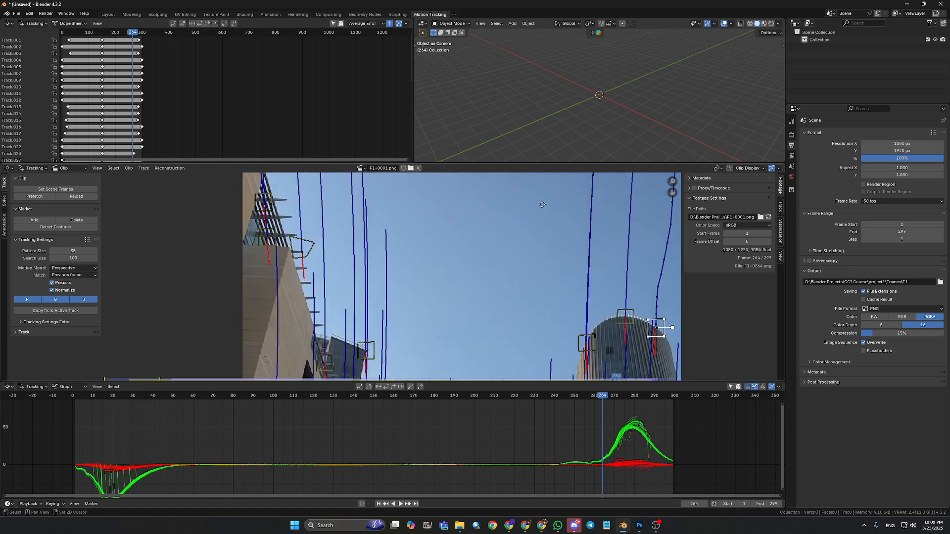
scroll(538, 280, up, 1)
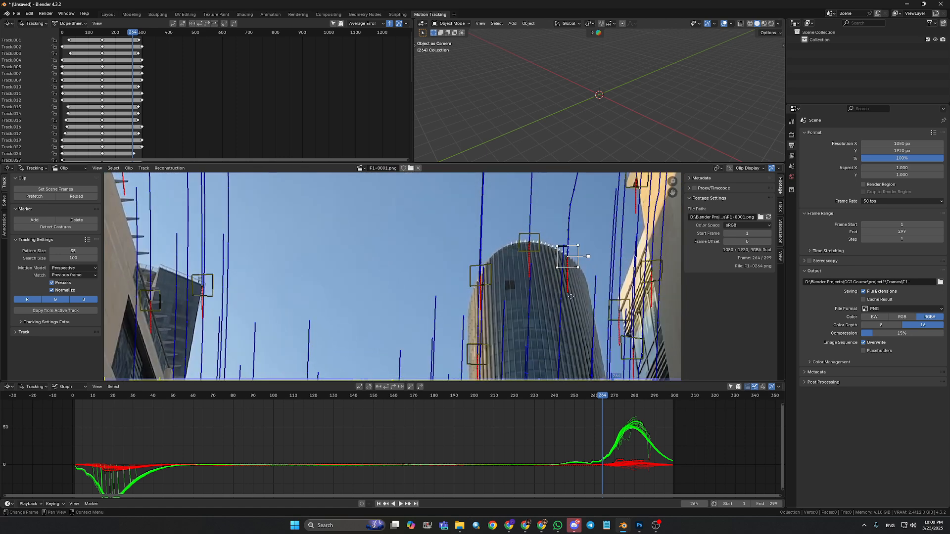
middle_drag(545, 269, 542, 307)
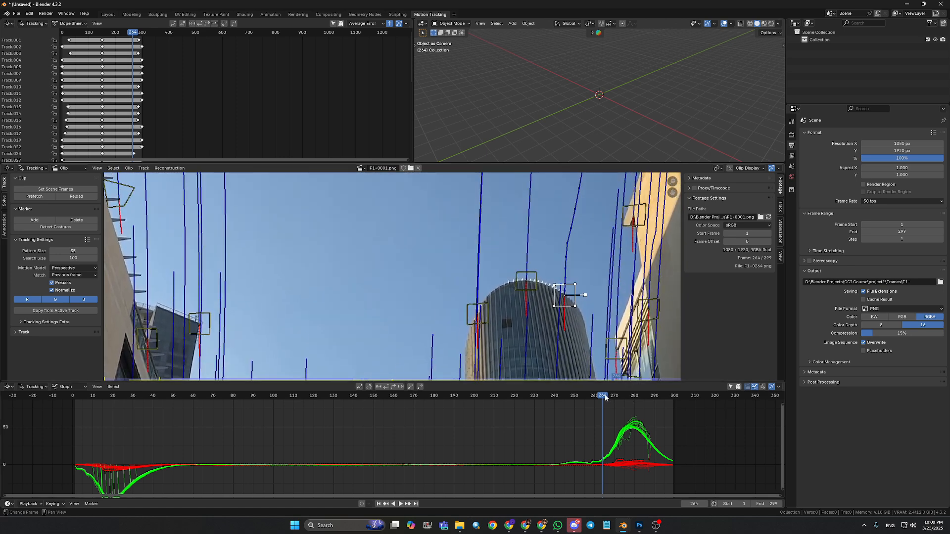
mouse_move(605, 398)
mouse_down()
mouse_move(623, 399)
mouse_move(557, 397)
mouse_move(595, 399)
mouse_up()
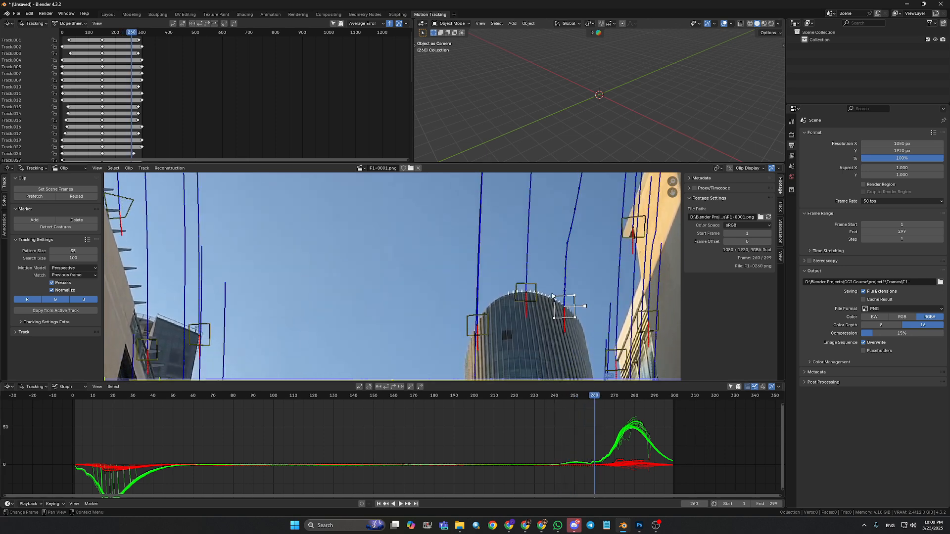
click(410, 389)
- Check the tracks around frames 260 to 262 and clear the tracked path of the upper-left roof track after frame 266
middle_drag(585, 330, 585, 264)
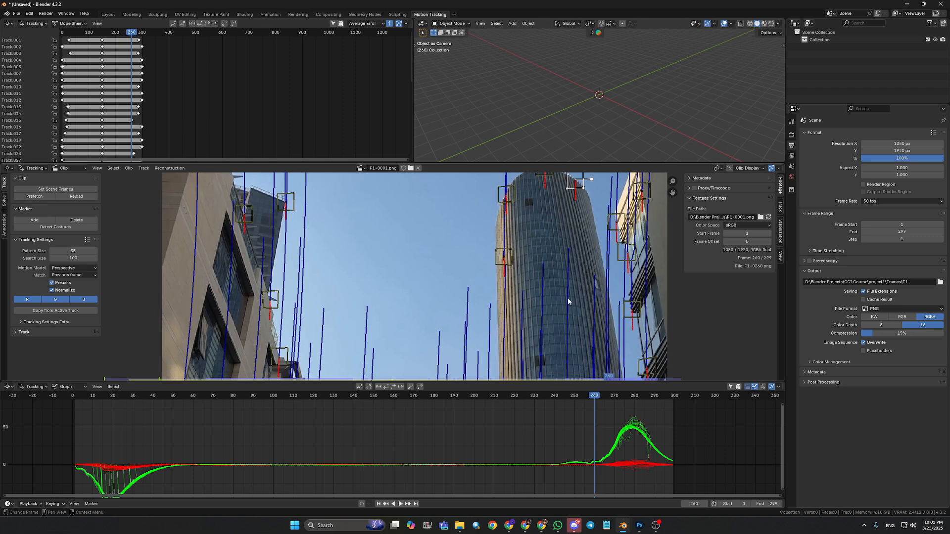
mouse_move(551, 310)
middle_down()
mouse_move(575, 310)
mouse_move(578, 334)
mouse_move(560, 285)
middle_up()
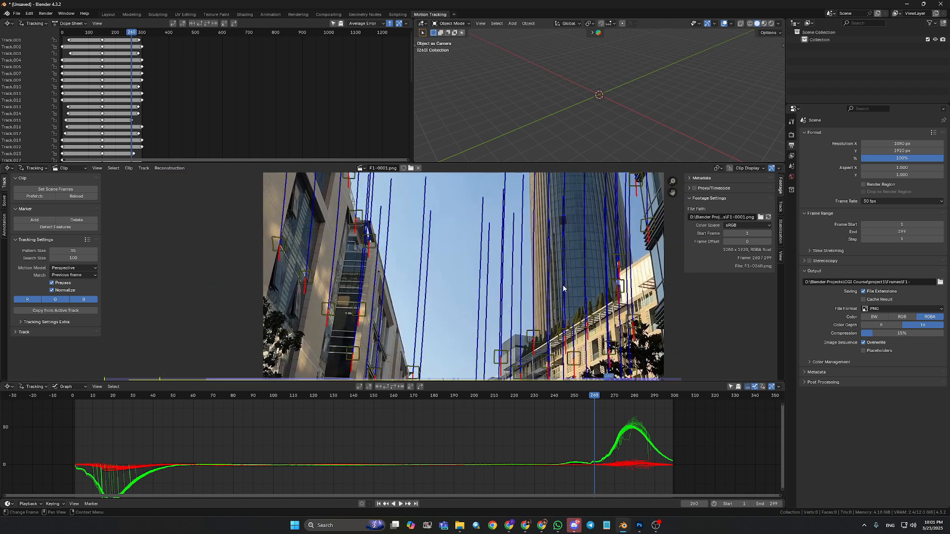
middle_drag(579, 335, 567, 291)
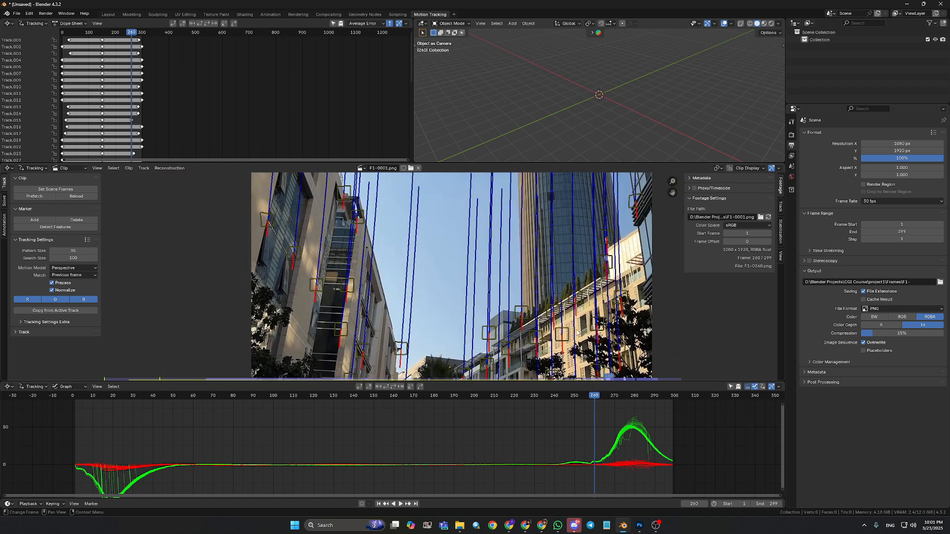
scroll(578, 337, down, 2)
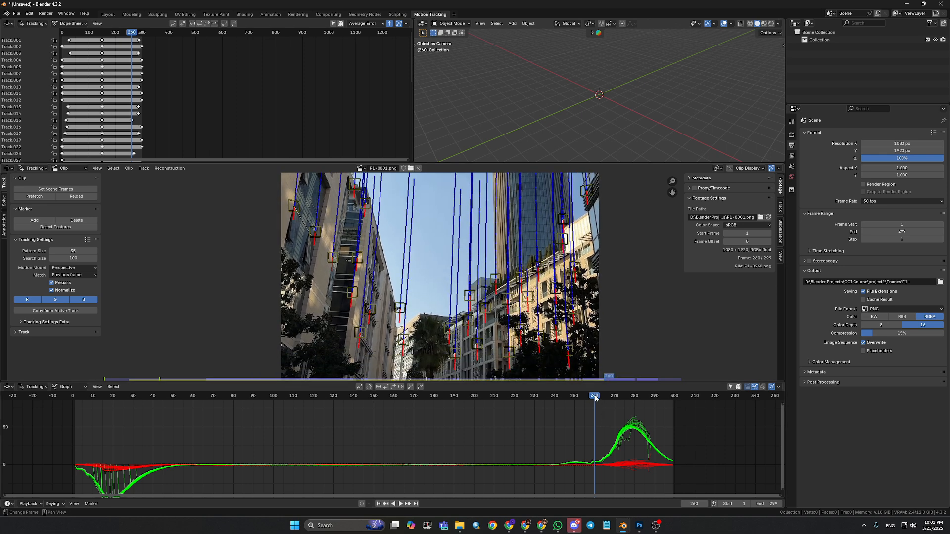
drag(596, 398, 599, 400)
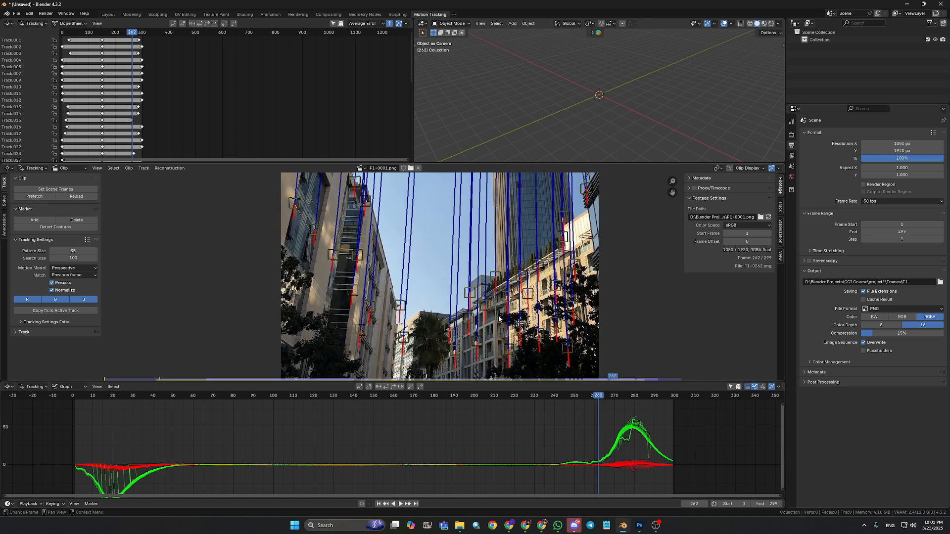
scroll(489, 317, down, 2)
middle_drag(489, 316, 489, 349)
middle_drag(491, 216, 490, 292)
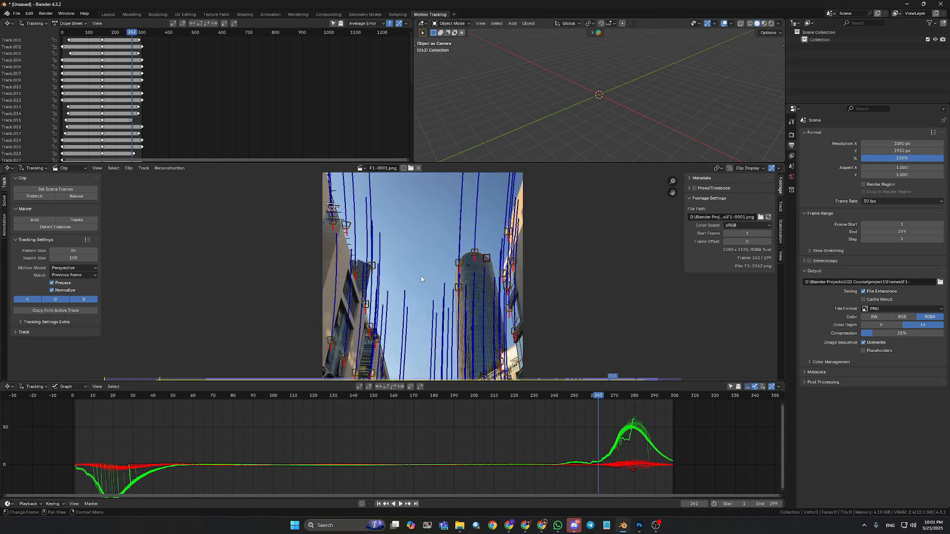
drag(603, 397, 606, 397)
click(411, 387)
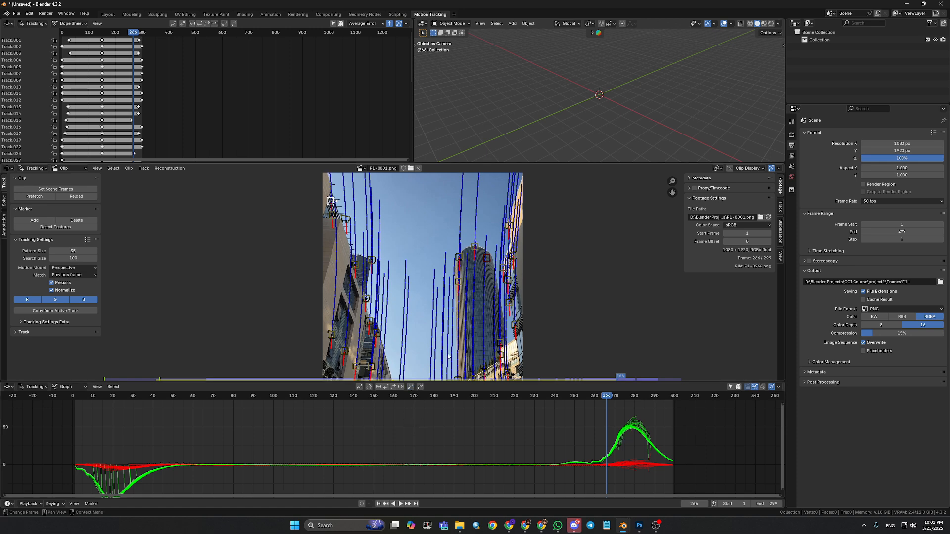
- Select the track with the irregular curve near frame 272, on the left building's stairwell, and clear its path after frame 269
click(619, 451)
click(618, 445)
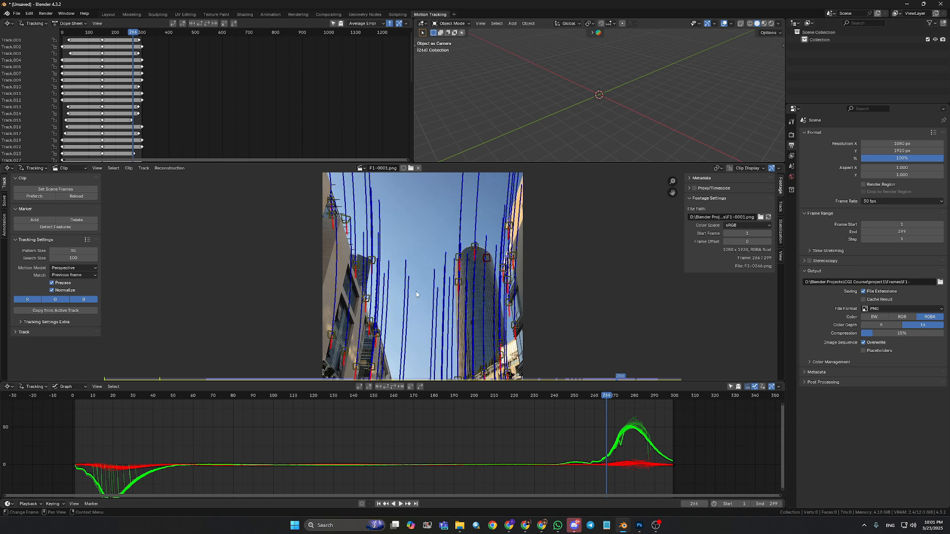
middle_drag(447, 321, 445, 268)
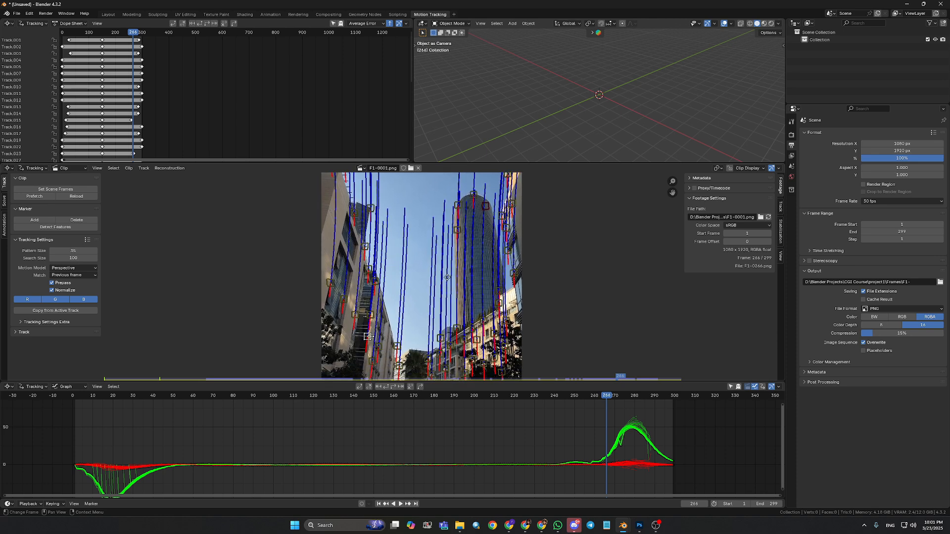
scroll(371, 340, up, 4)
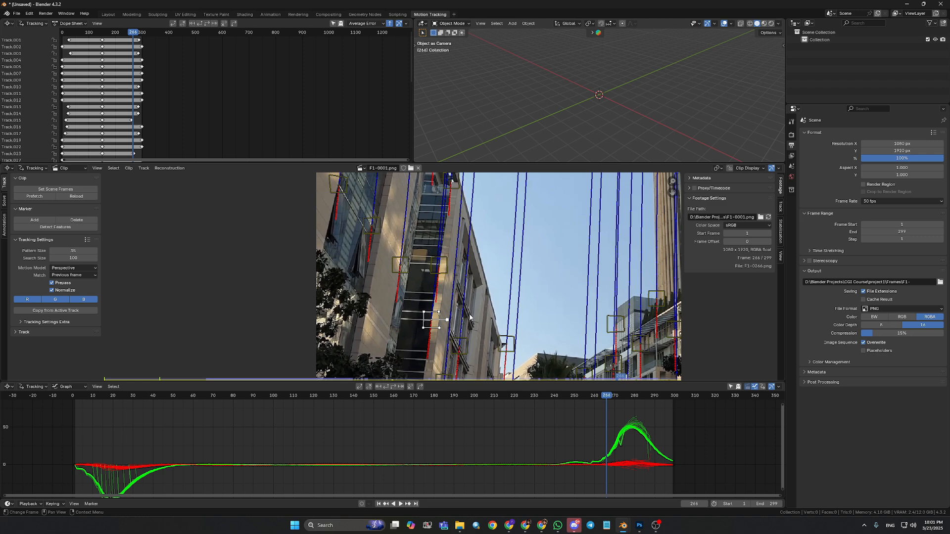
scroll(473, 319, up, 4)
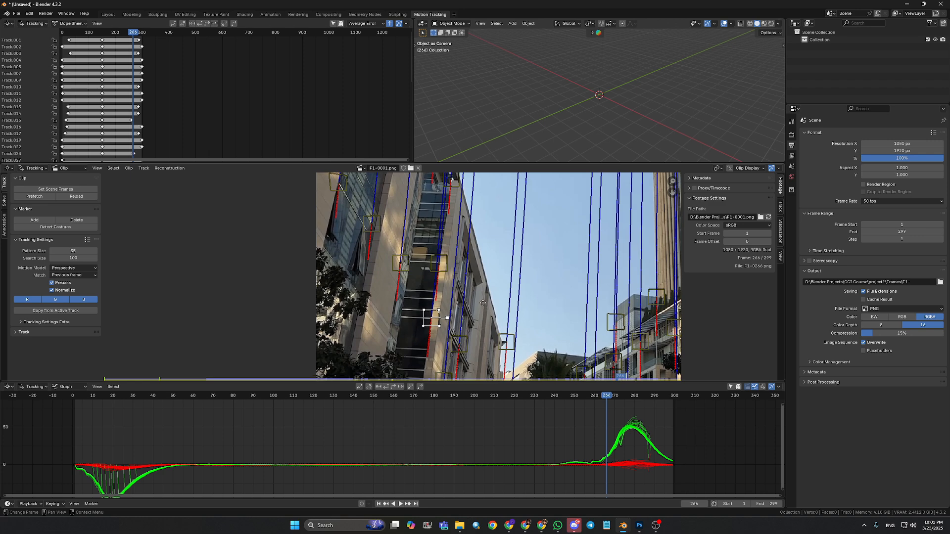
middle_drag(514, 335, 499, 314)
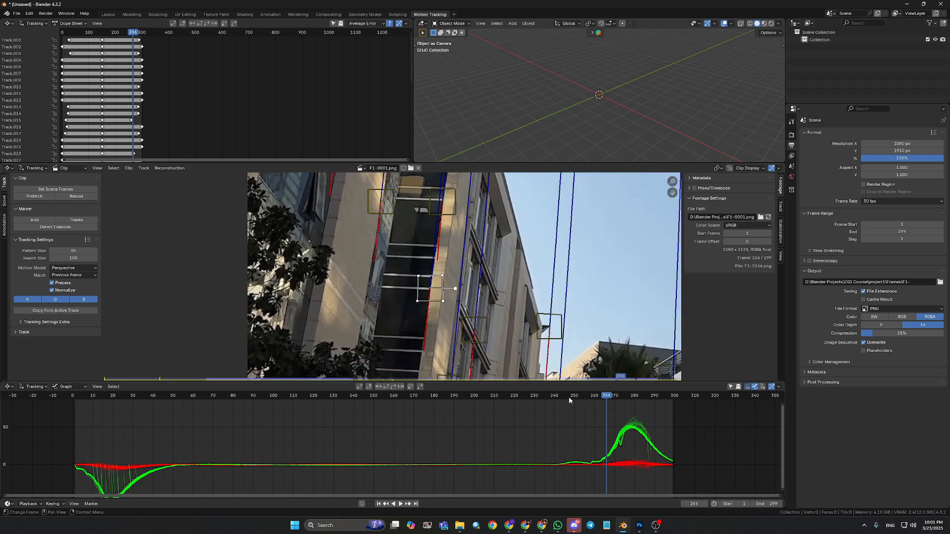
drag(608, 397, 620, 397)
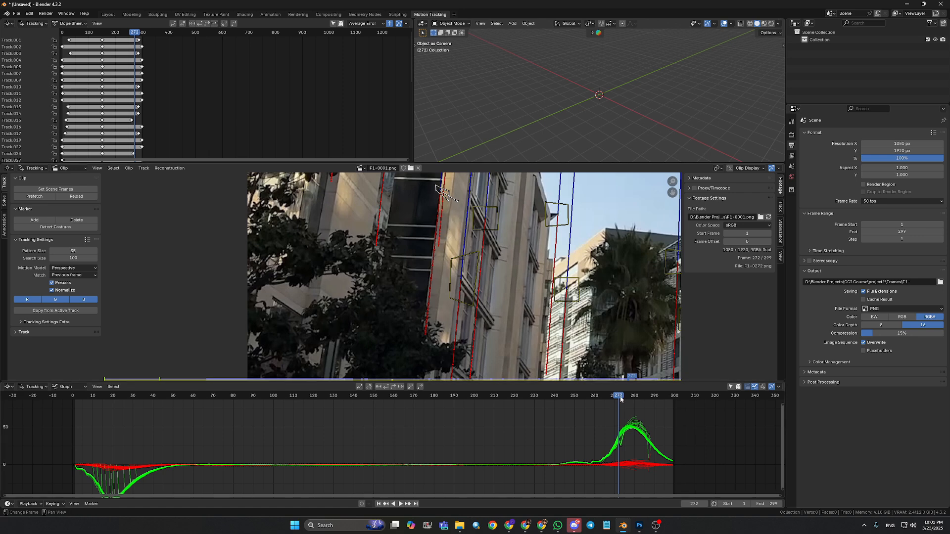
drag(619, 398, 613, 396)
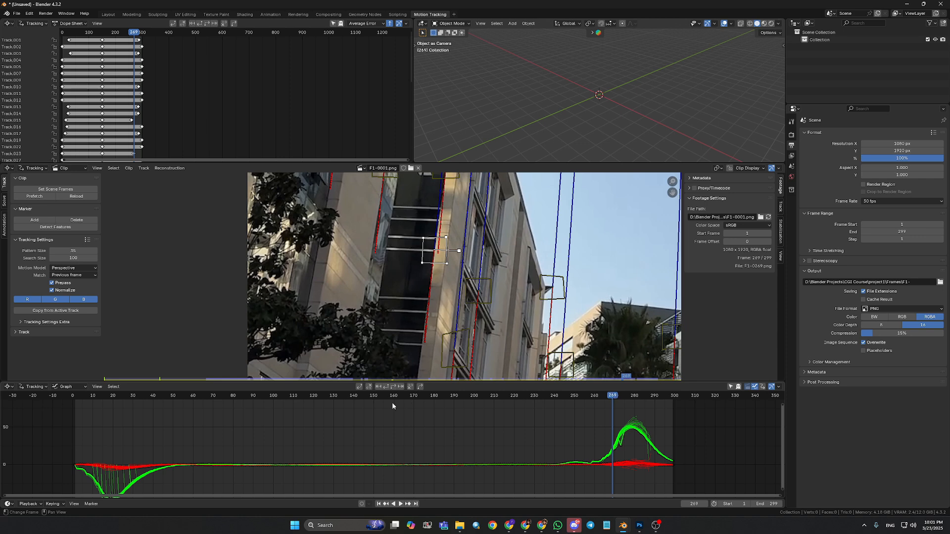
- Select the next track whose curve dips near frame 273, on the upper-left roof, and clear its path after frame 270
click(622, 449)
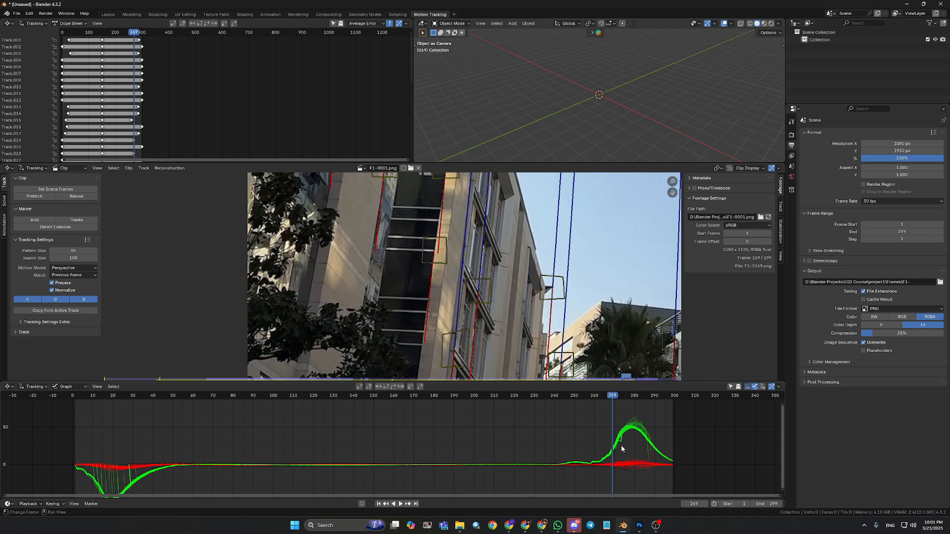
scroll(545, 277, down, 5)
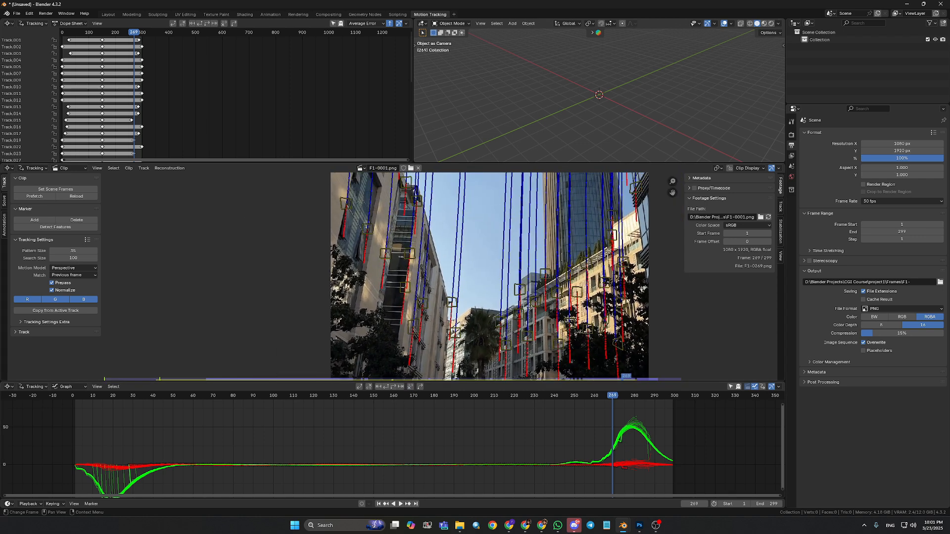
scroll(527, 231, down, 2)
middle_drag(527, 238, 526, 299)
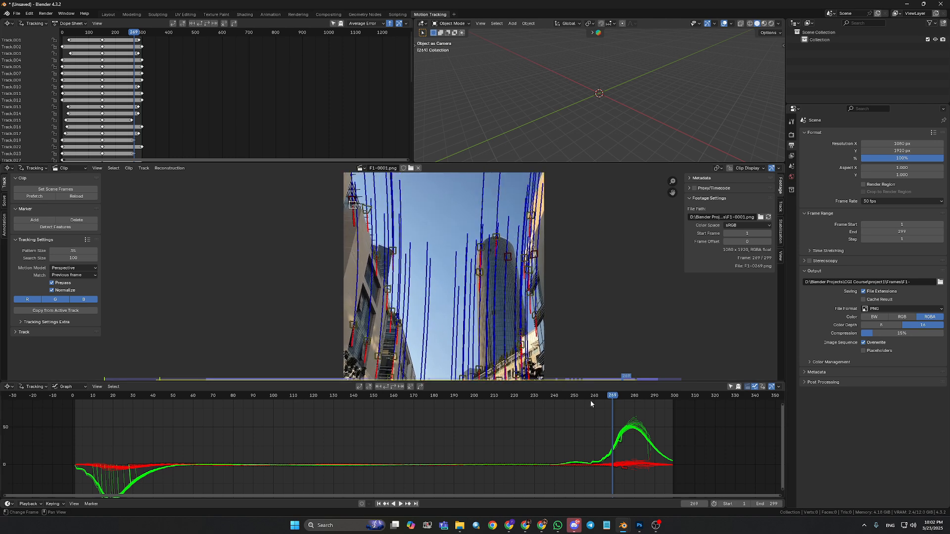
click(614, 399)
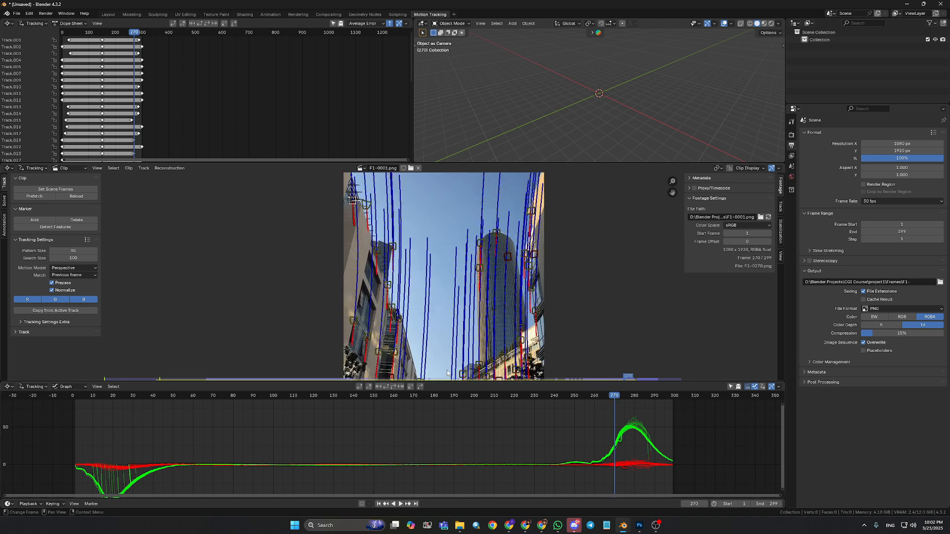
- Clear a spiking tower-edge track's path after frame 277 and another spiking track's path after frame 279, and invert the track selection
click(649, 460)
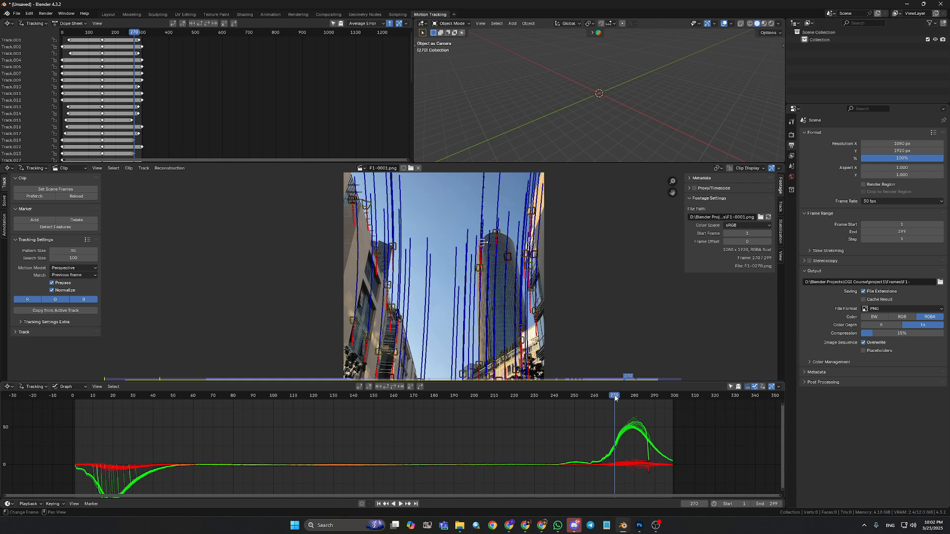
drag(615, 399, 629, 399)
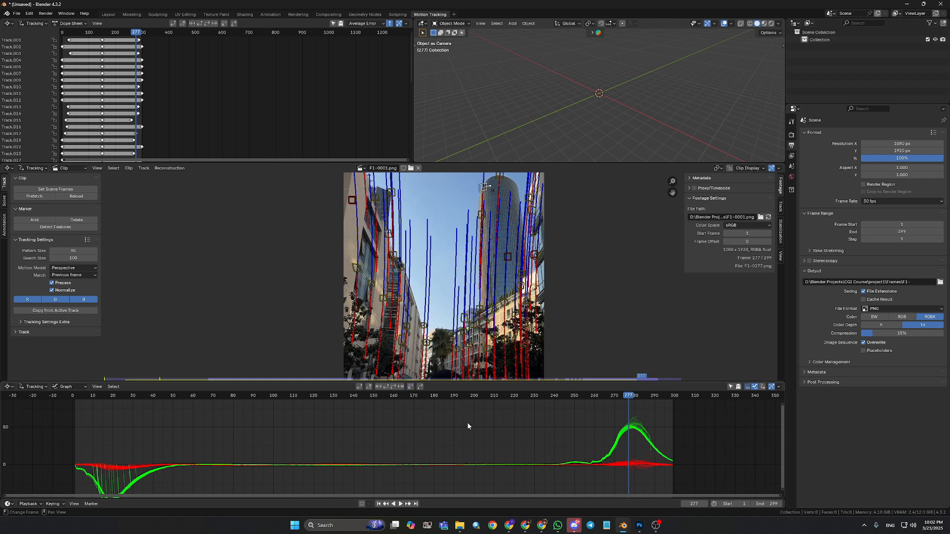
click(650, 452)
drag(631, 399, 633, 399)
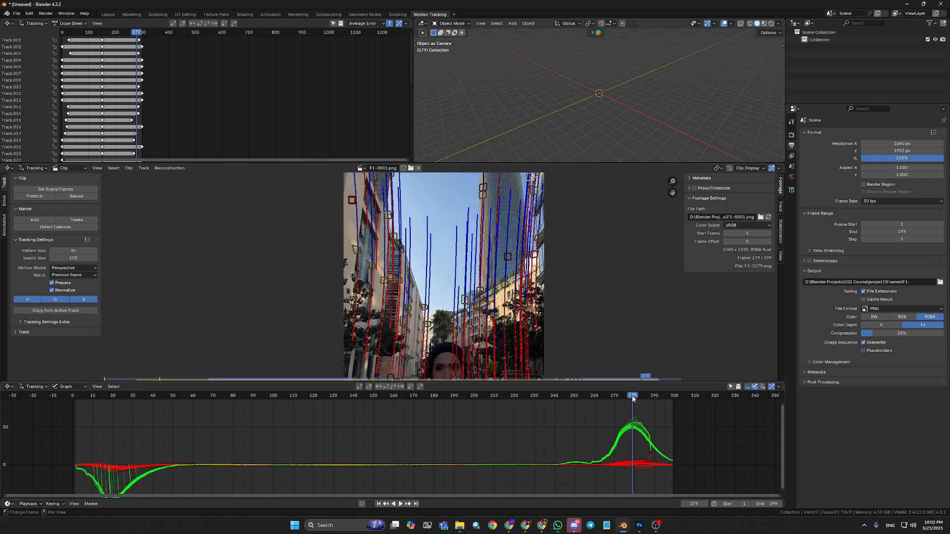
click(410, 389)
key(ctrl+i)
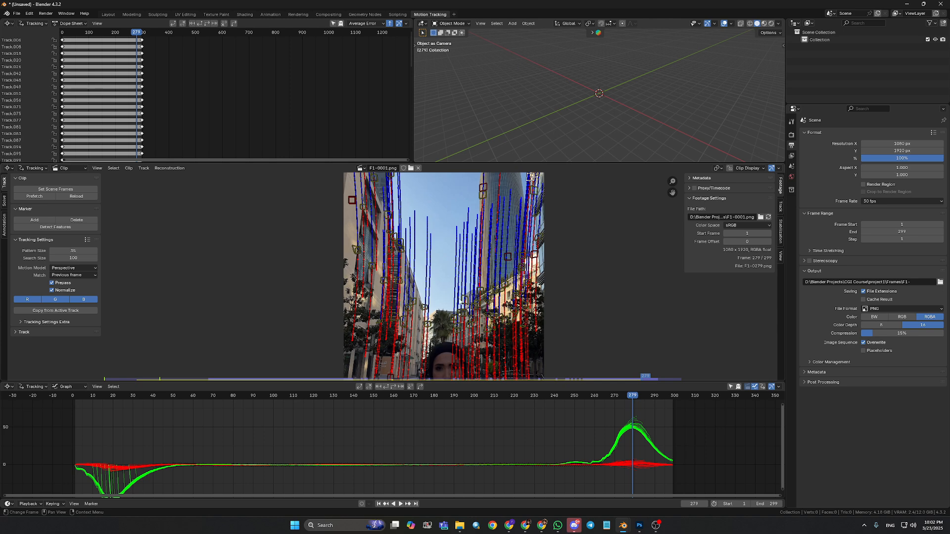
- Check the tracks across frames 181 to 211 in the middle of the clip
drag(606, 400, 436, 400)
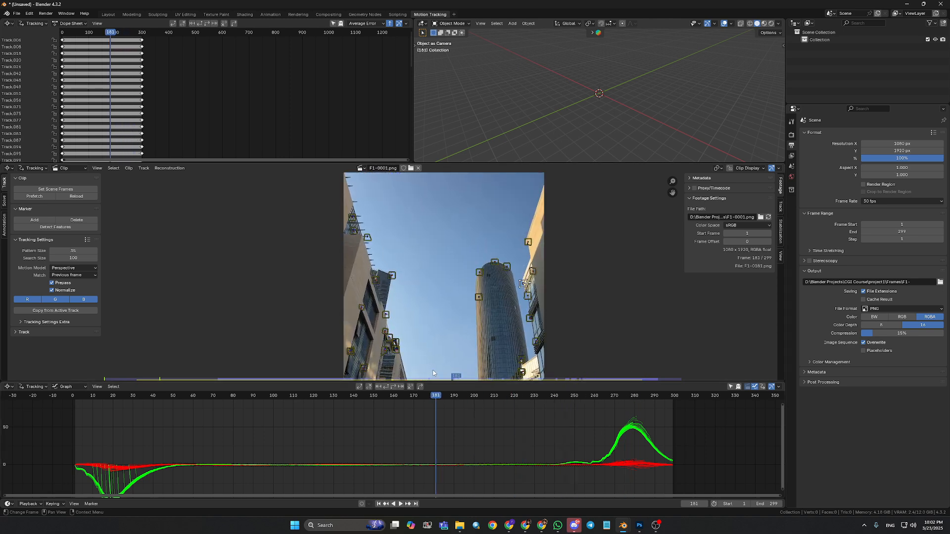
click(481, 395)
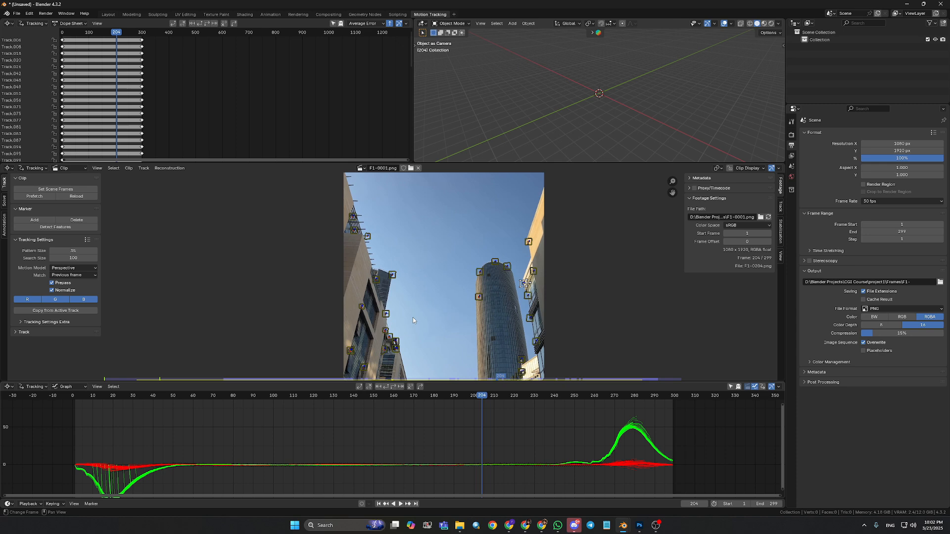
click(368, 236)
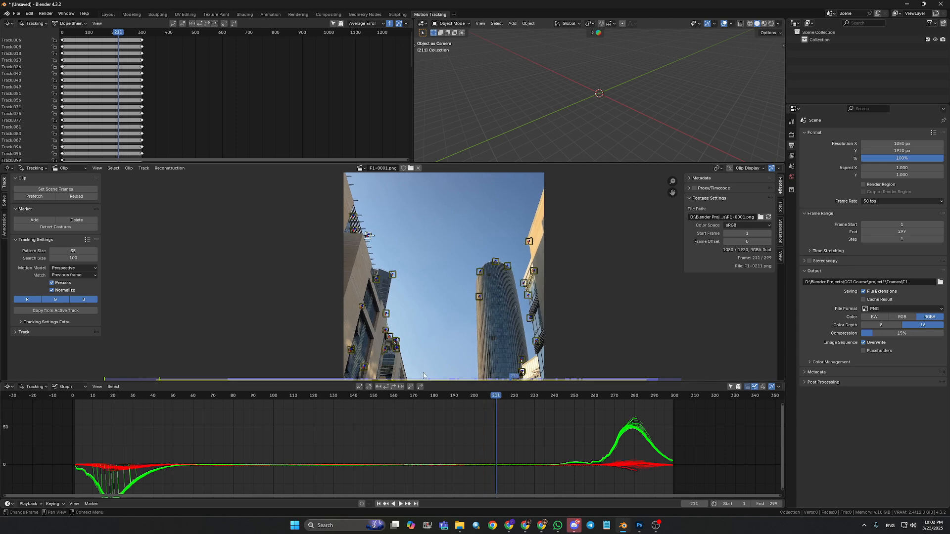
click(281, 307)
- Solve the camera motion using frame 1 as Keyframe A and frame 30 as Keyframe B
scroll(366, 318, down, 3)
middle_drag(316, 338, 324, 330)
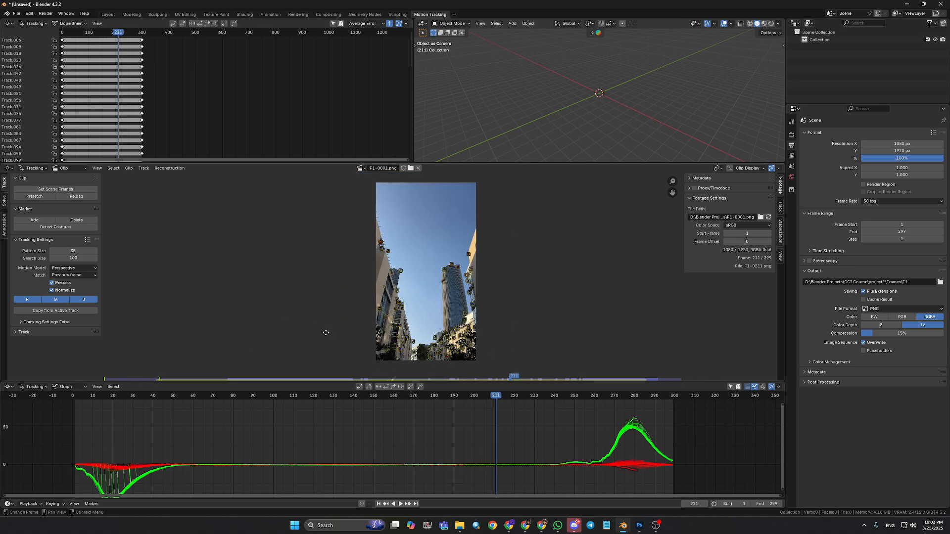
scroll(289, 310, up, 1)
click(4, 200)
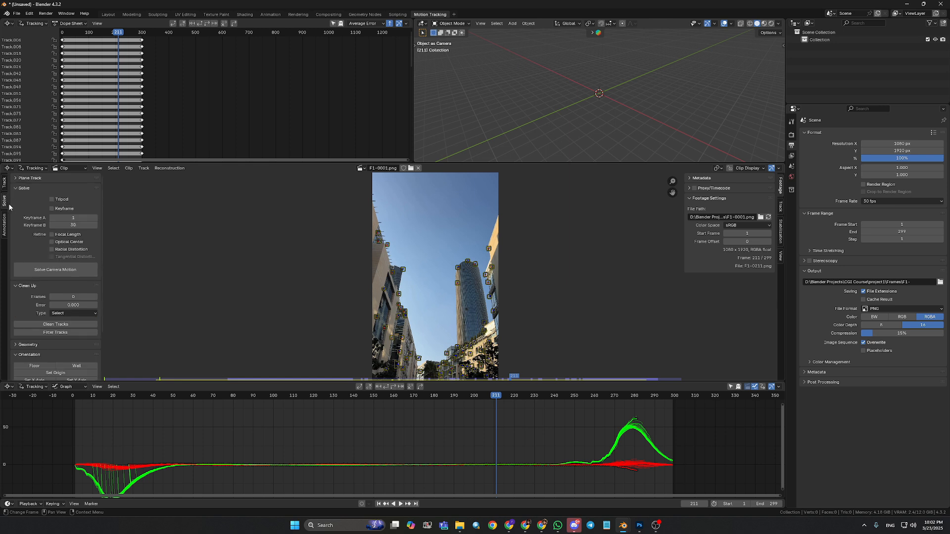
click(69, 270)
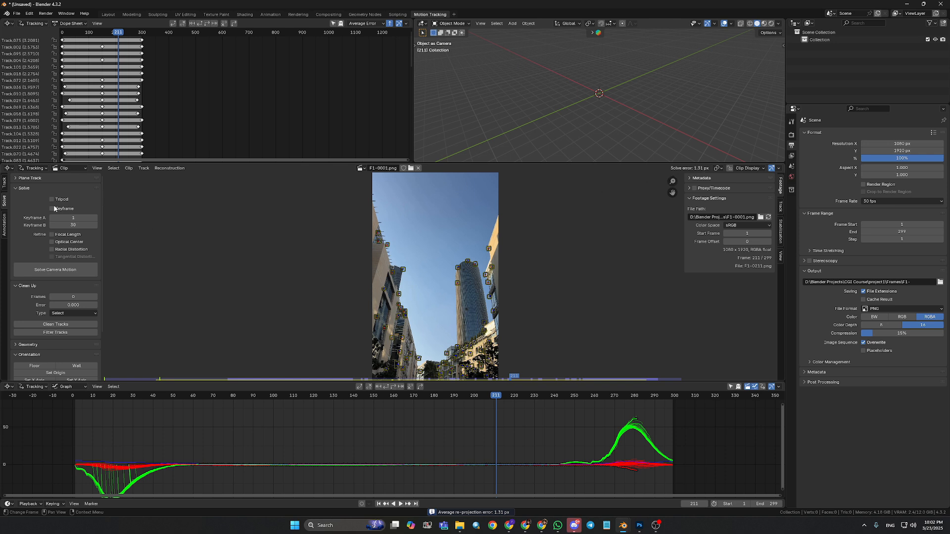
- Set the solver's Keyframe B to 70
click(72, 225)
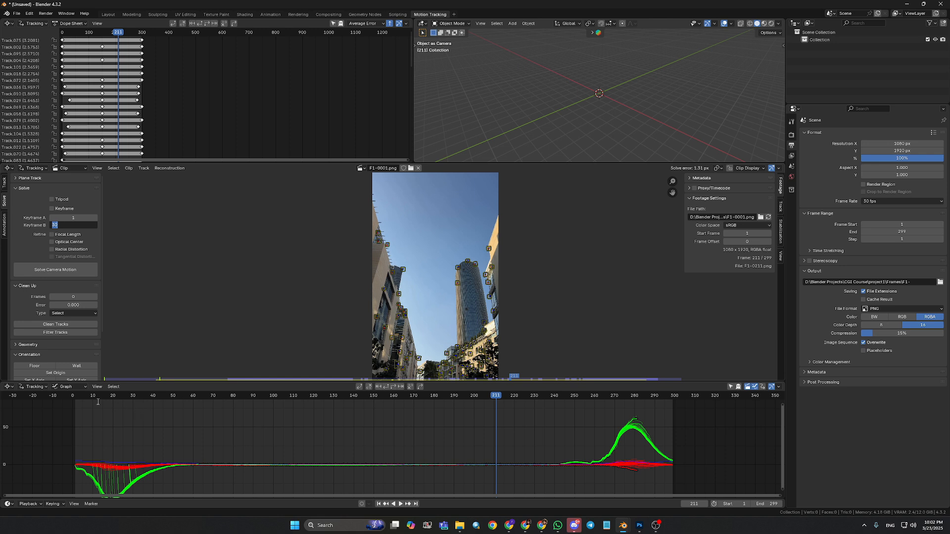
text(70)
key(Return)
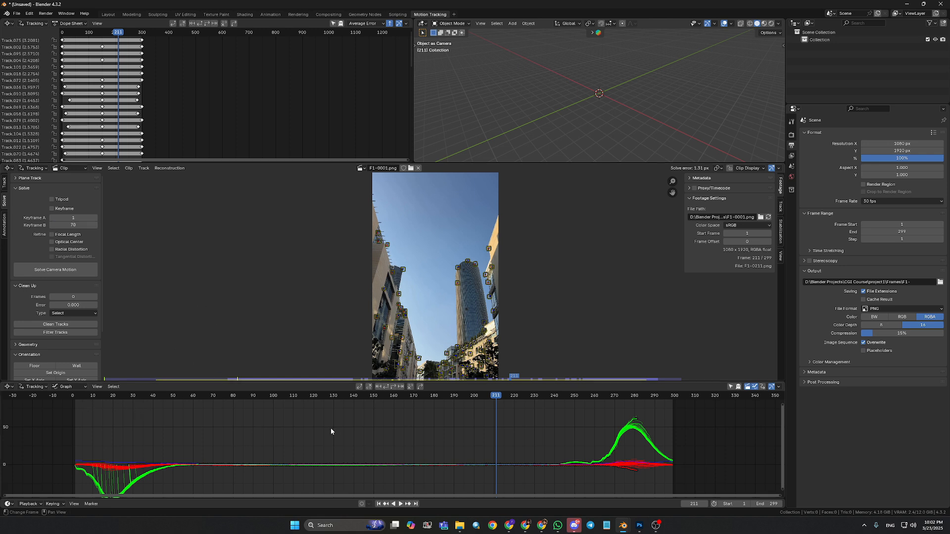
- Go back to about frame 42 and try the automatic Keyframe selection option, turning it off again
drag(495, 405, 161, 409)
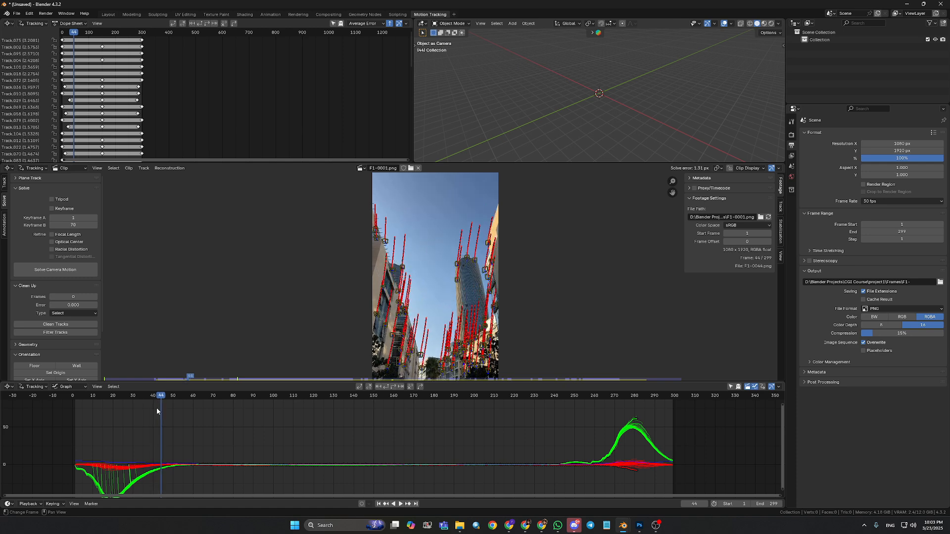
click(157, 411)
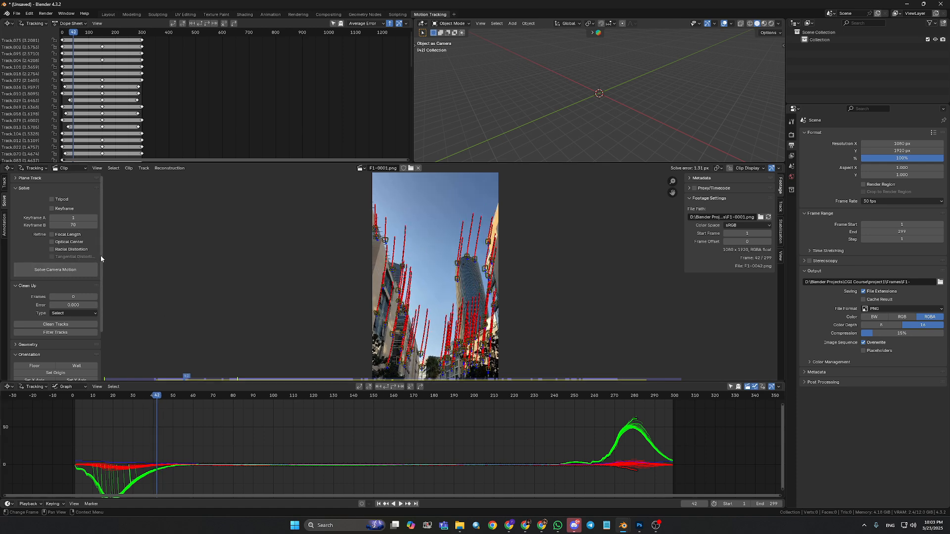
click(53, 209)
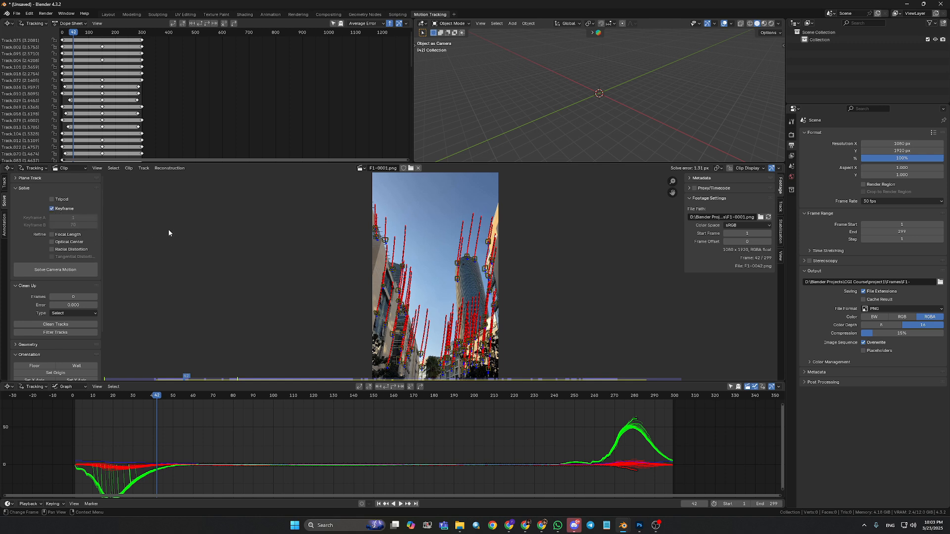
click(51, 209)
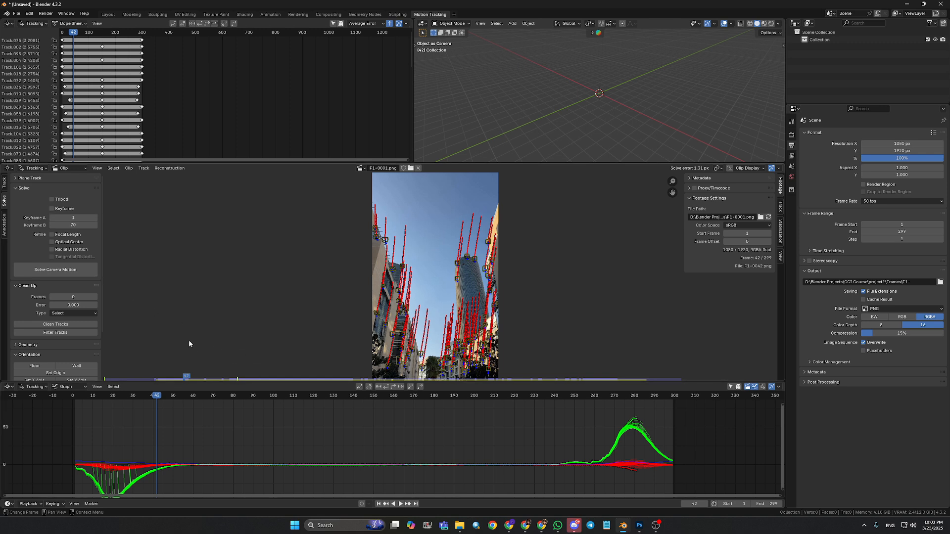
- Examine how the tracked points move between frames 33 and 91 to judge the solver keyframe range
click(156, 397)
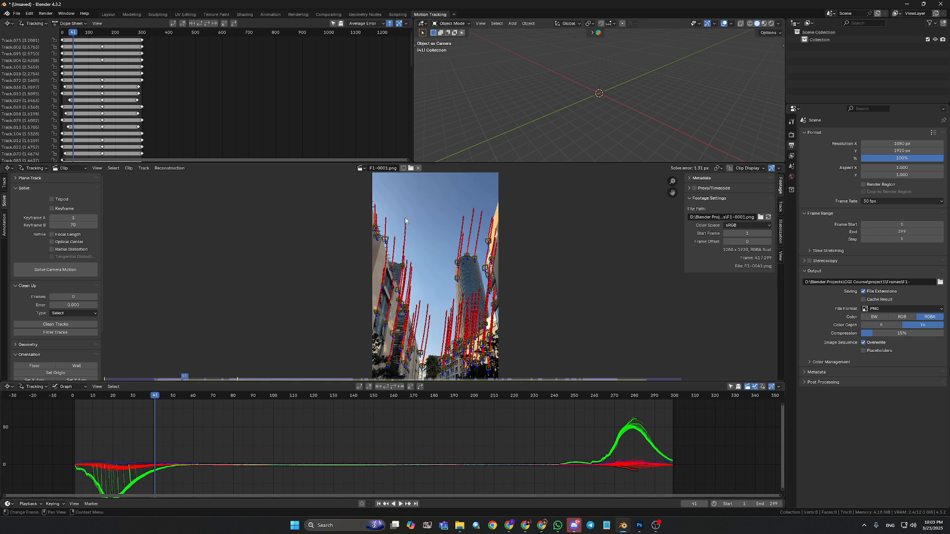
key(space)
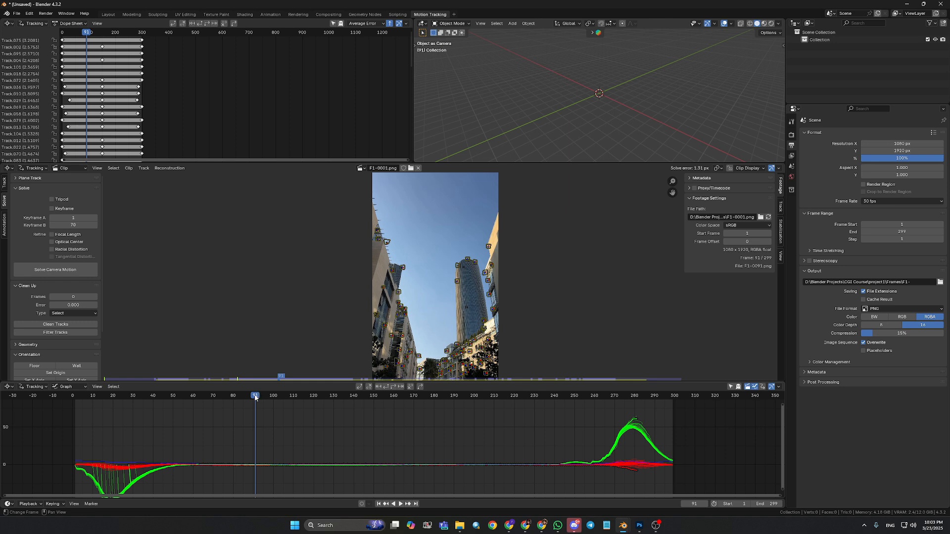
drag(255, 396, 139, 411)
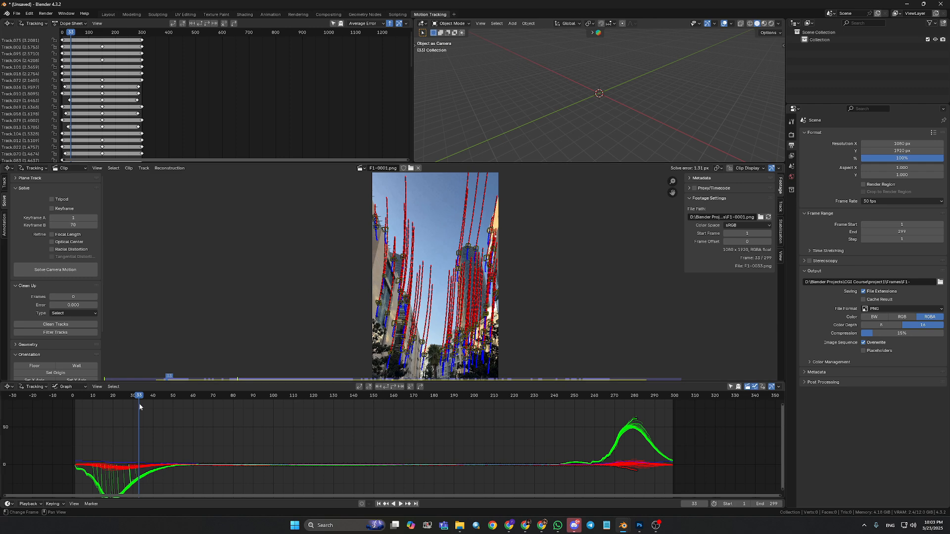
- Enable refinement of focal length, optical center and radial distortion and solve the camera motion again
drag(140, 396, 177, 399)
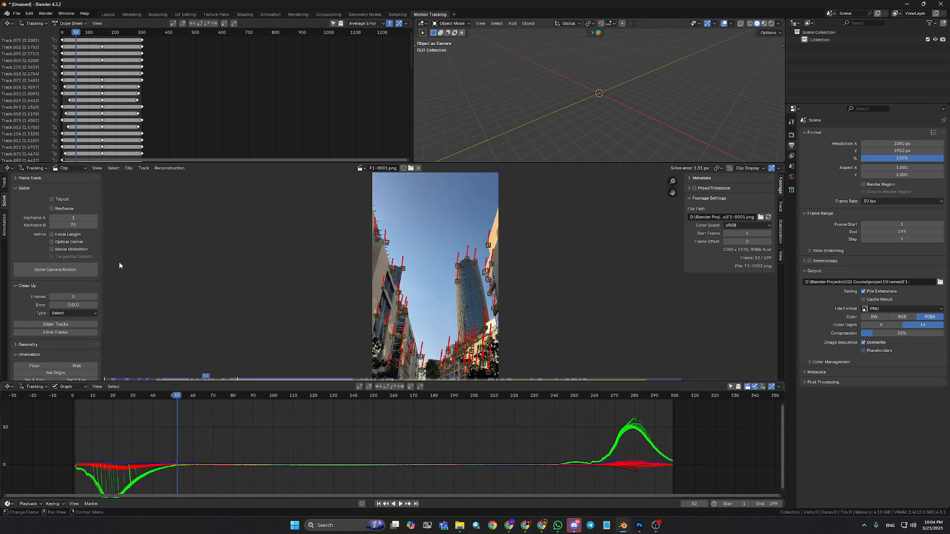
click(52, 235)
click(51, 242)
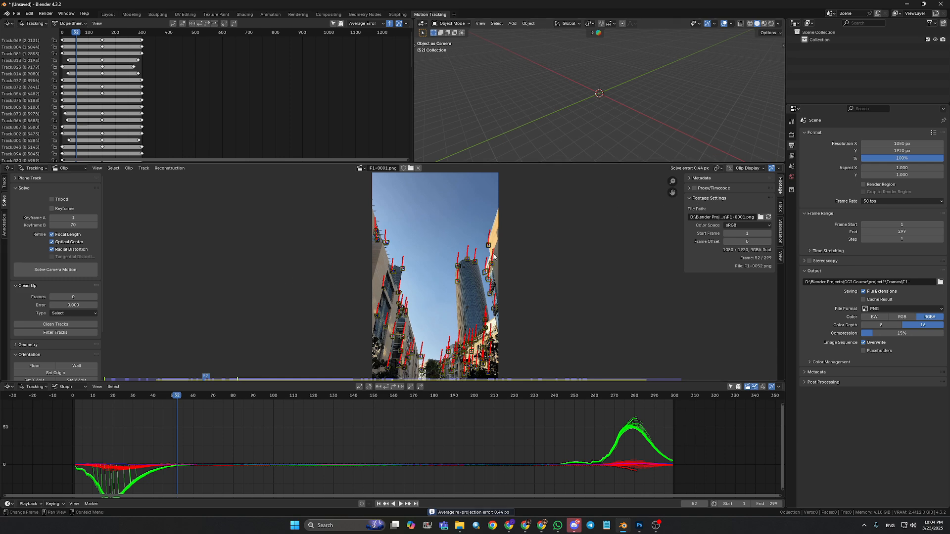
- Try deleting the mismatched tracks on the left building's glass windows and undo the deletions
scroll(441, 313, up, 4)
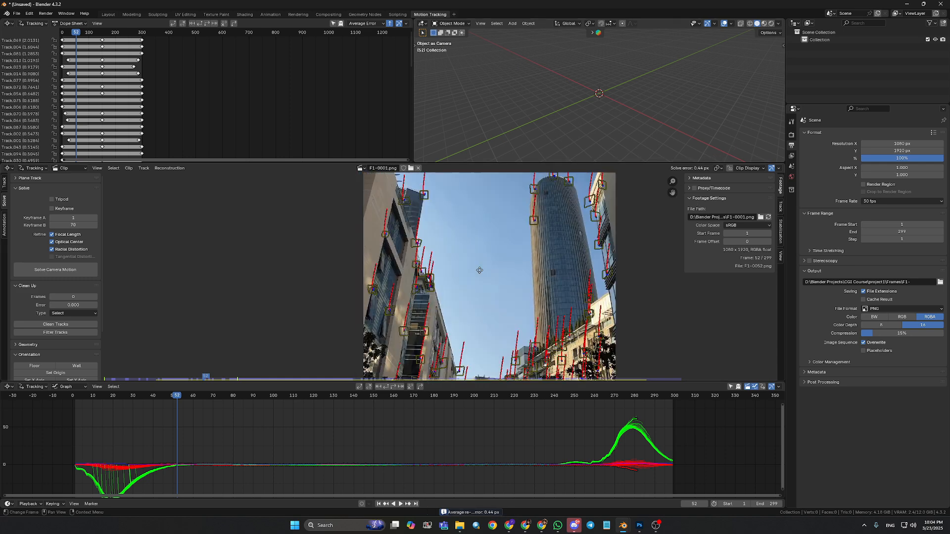
scroll(445, 307, up, 2)
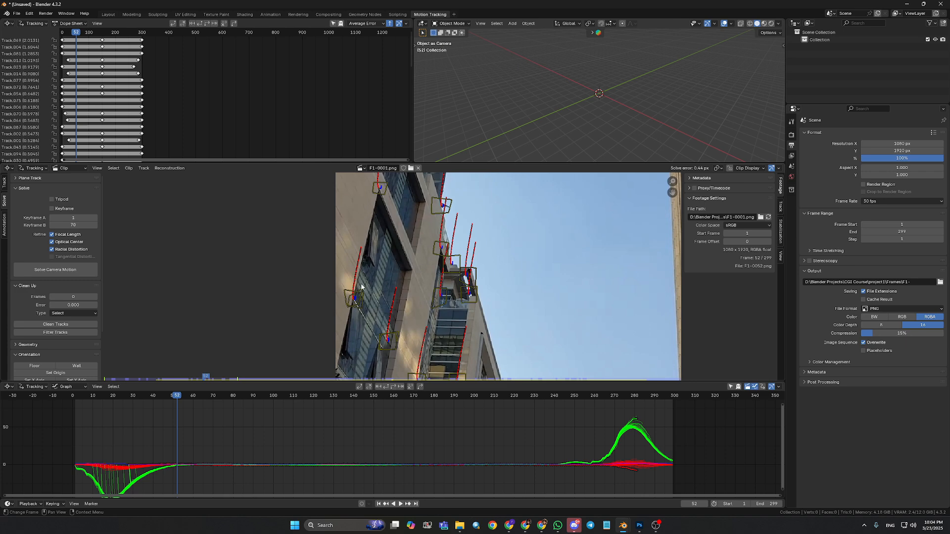
click(391, 342)
key(x)
click(354, 298)
key(x)
click(360, 315)
key(ctrl+z)
click(360, 310)
key(x)
click(360, 324)
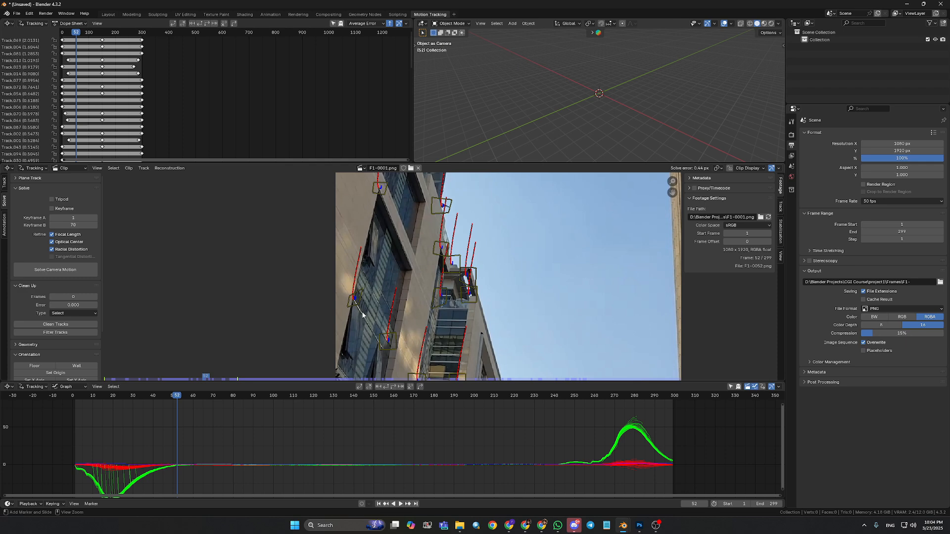
key(ctrl+z)
- Delete the mismatched track on the left building's glass windows
click(362, 298)
key(x)
click(360, 316)
- Delete the track lying on the tree foliage in front of the right building's balconies
scroll(411, 330, down, 2)
middle_drag(491, 323, 474, 317)
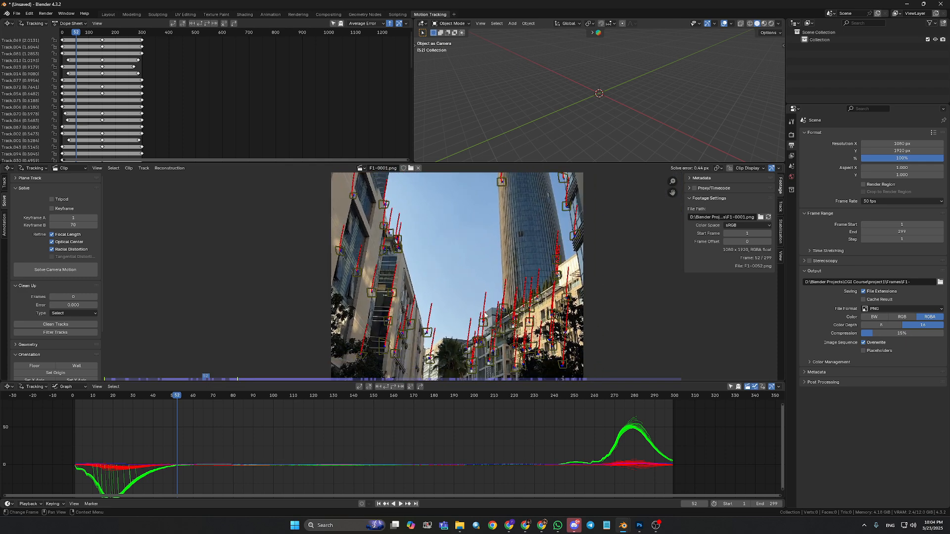
scroll(514, 337, up, 3)
middle_drag(469, 278, 426, 270)
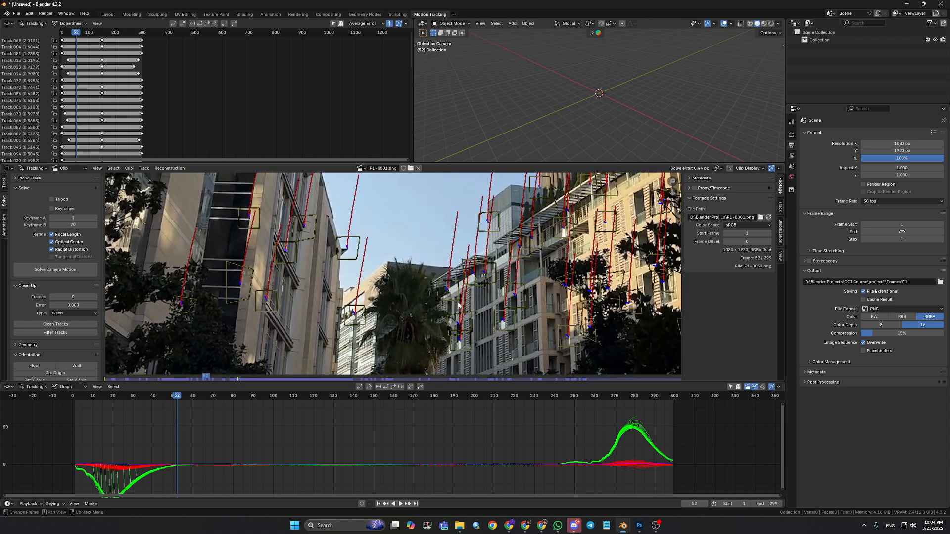
middle_drag(539, 272, 463, 291)
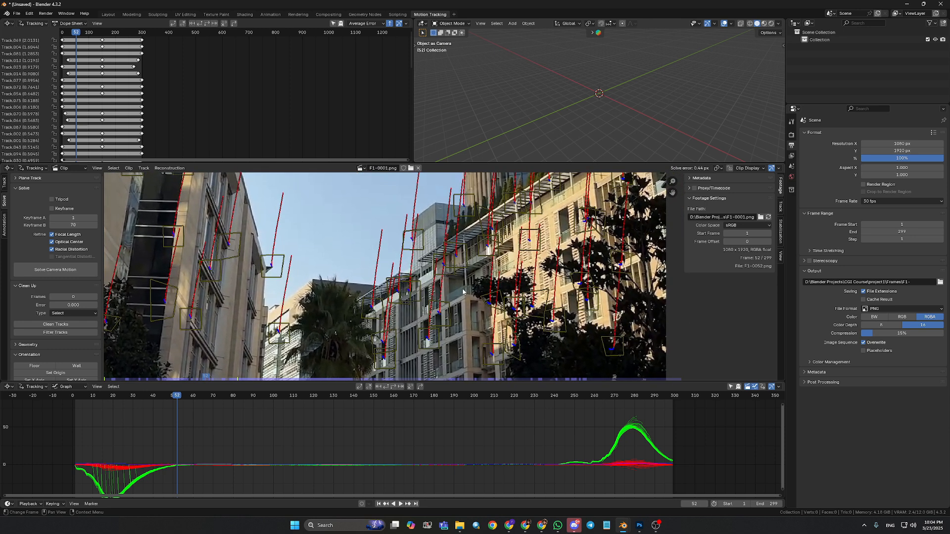
click(484, 305)
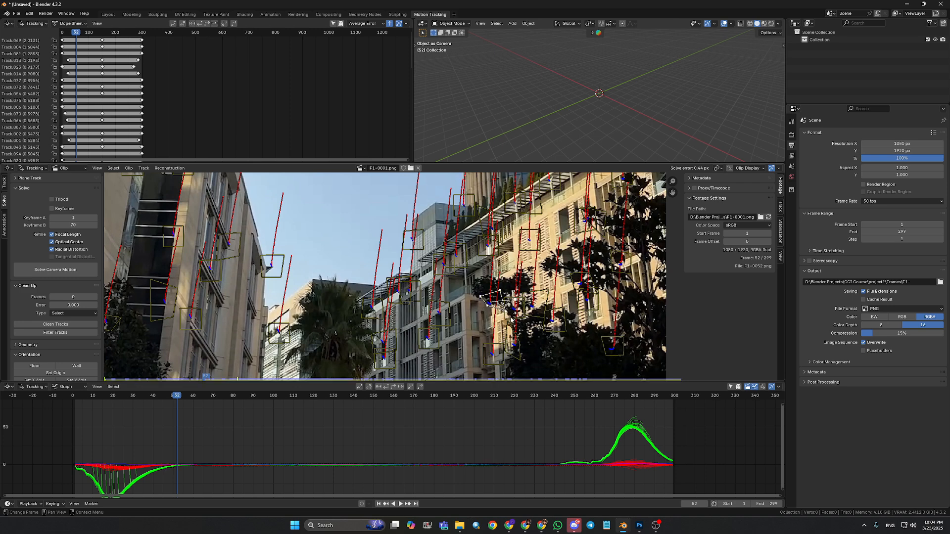
click(513, 314)
click(489, 304)
key(x)
click(480, 300)
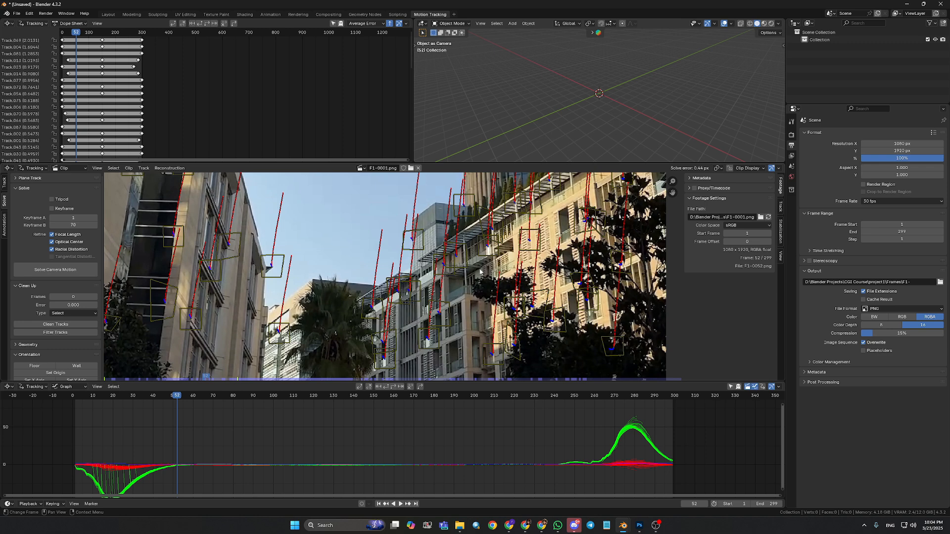
- Delete the faulty track higher up in the foliage near the right building's facade
key(x)
click(492, 233)
click(601, 239)
key(x)
click(591, 232)
- Delete two more foliage tracks before the right building, one among the upper branches and one on the dark lower tree
middle_drag(580, 292, 565, 297)
click(562, 290)
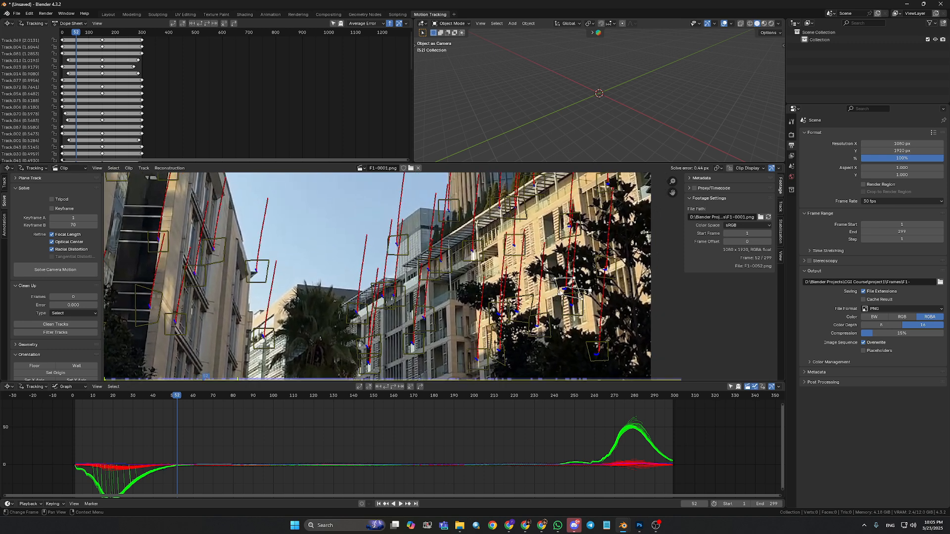
key(x)
click(564, 291)
click(505, 365)
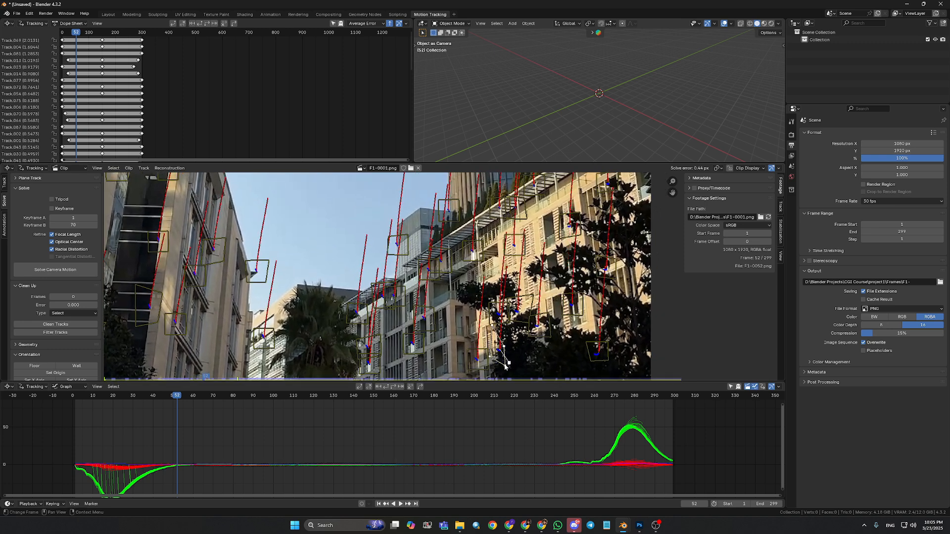
key(x)
click(501, 345)
- Inspect the remaining tracks around both buildings and delete the faulty one beside the top of the left building's stairwell
middle_drag(396, 346, 473, 325)
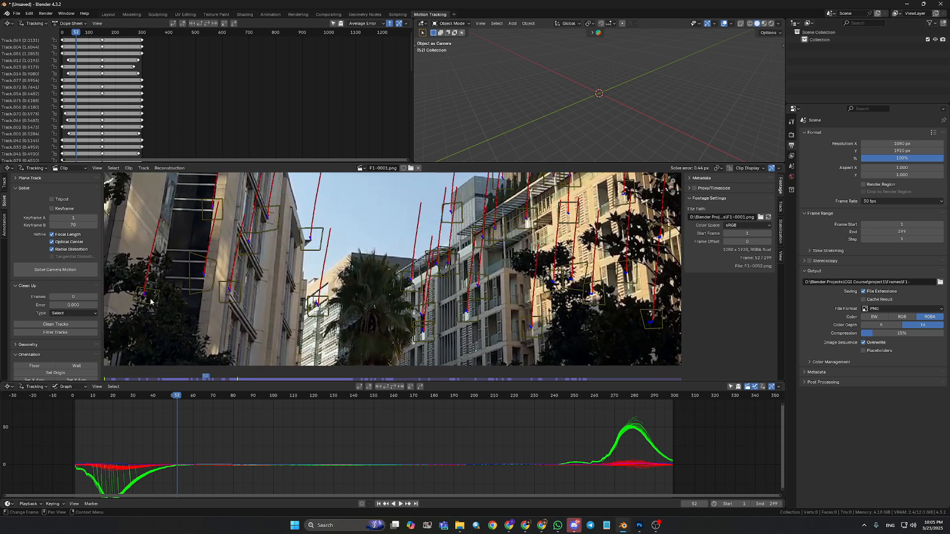
middle_drag(583, 309, 483, 320)
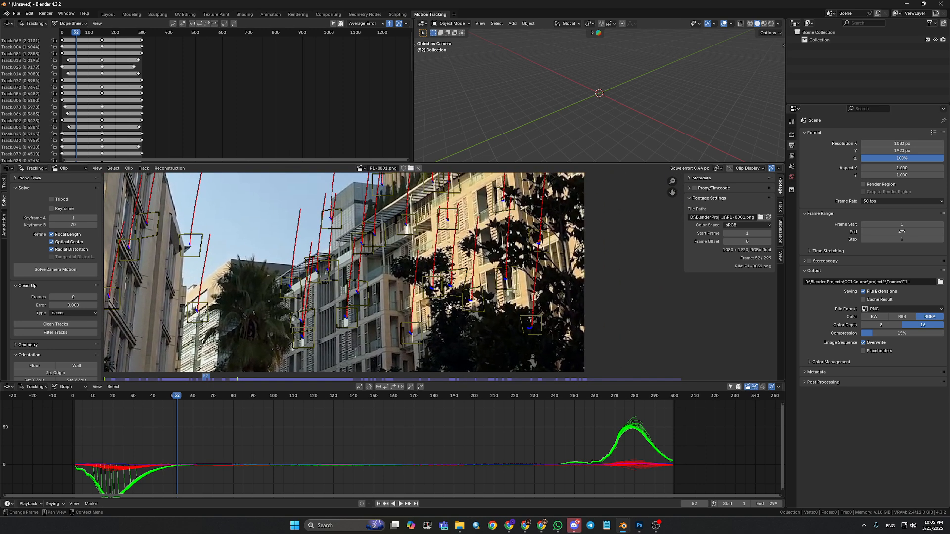
middle_drag(509, 228, 499, 312)
middle_drag(522, 264, 490, 303)
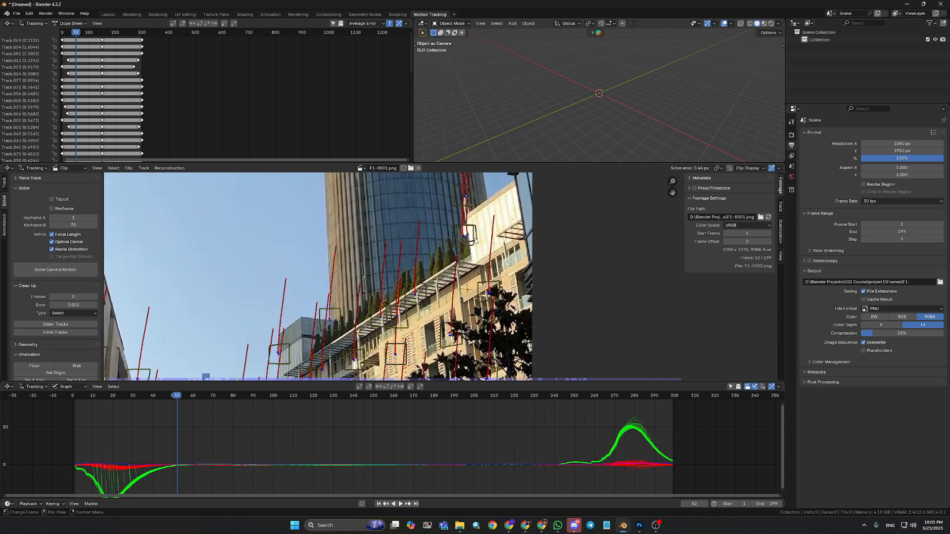
middle_drag(489, 251, 490, 289)
scroll(490, 303, down, 3)
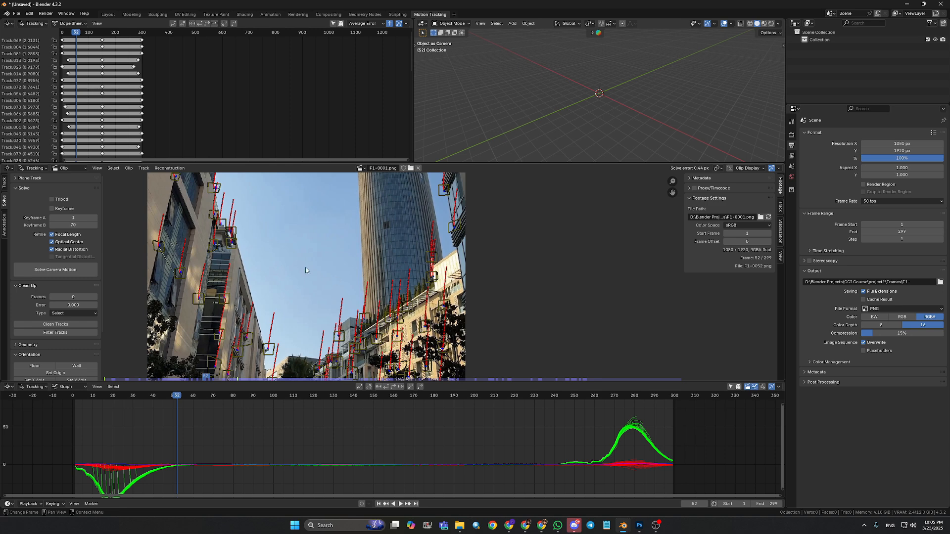
middle_drag(306, 270, 313, 269)
click(254, 238)
key(x)
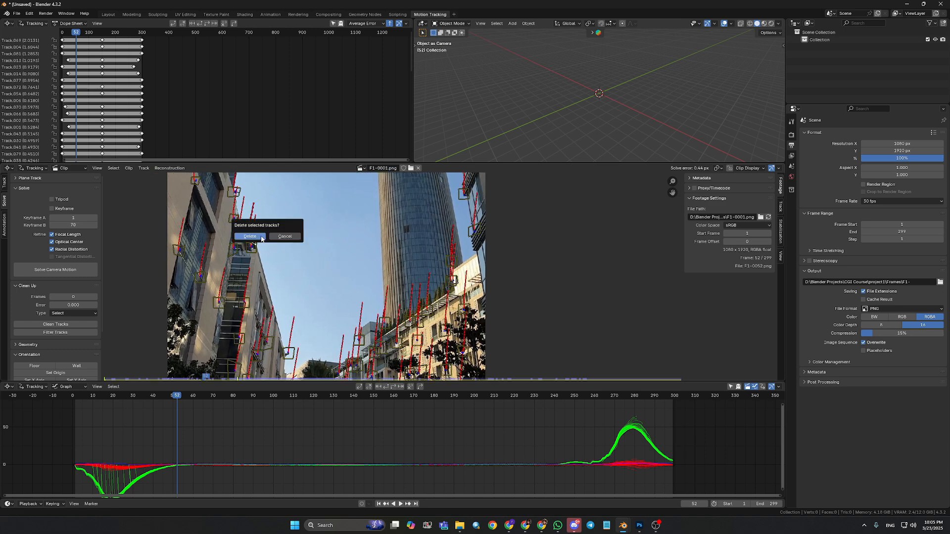
click(260, 237)
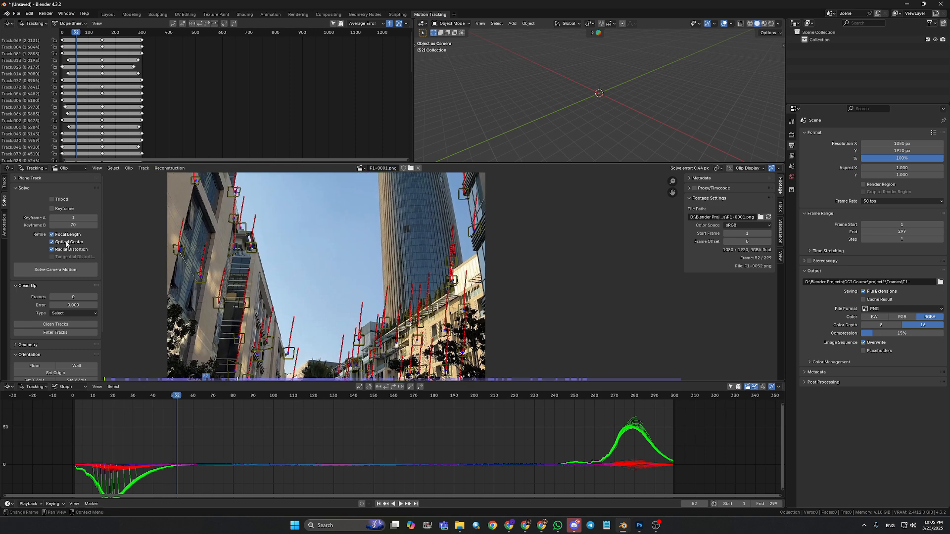
- Solve the camera motion again with the remaining tracks
click(60, 270)
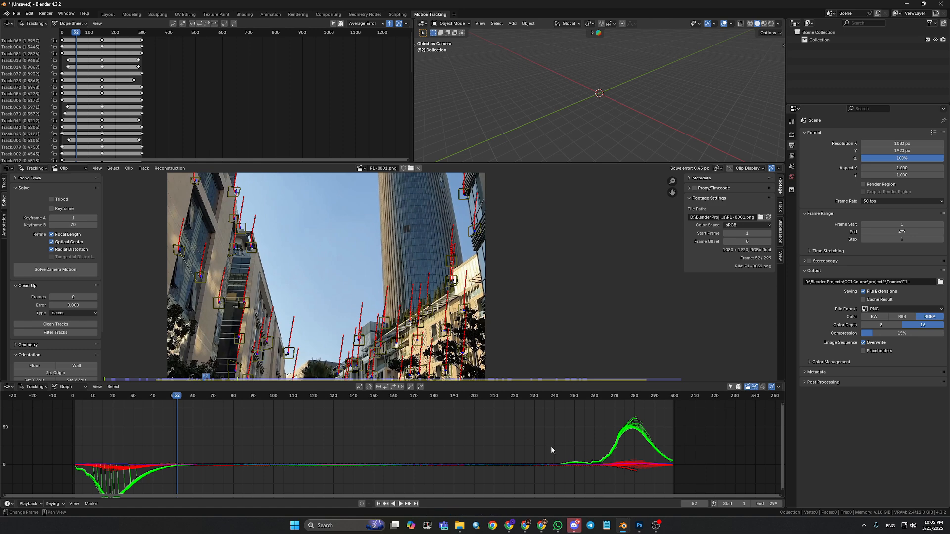
scroll(419, 313, down, 3)
middle_drag(460, 297, 465, 325)
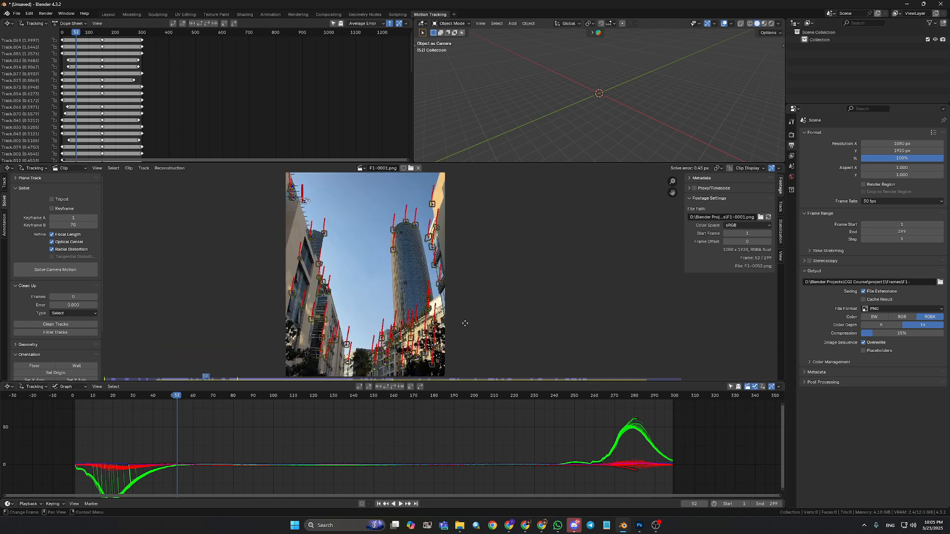
- Clean up the outlying track curve at the vertical-motion peak around frames 271 to 276, and solve the camera motion again
drag(181, 399, 616, 423)
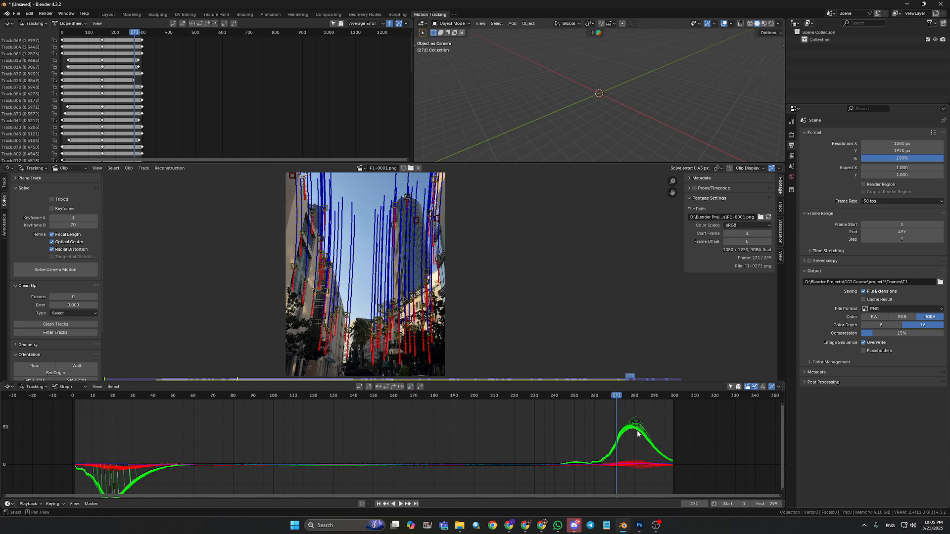
click(634, 421)
drag(616, 398, 626, 398)
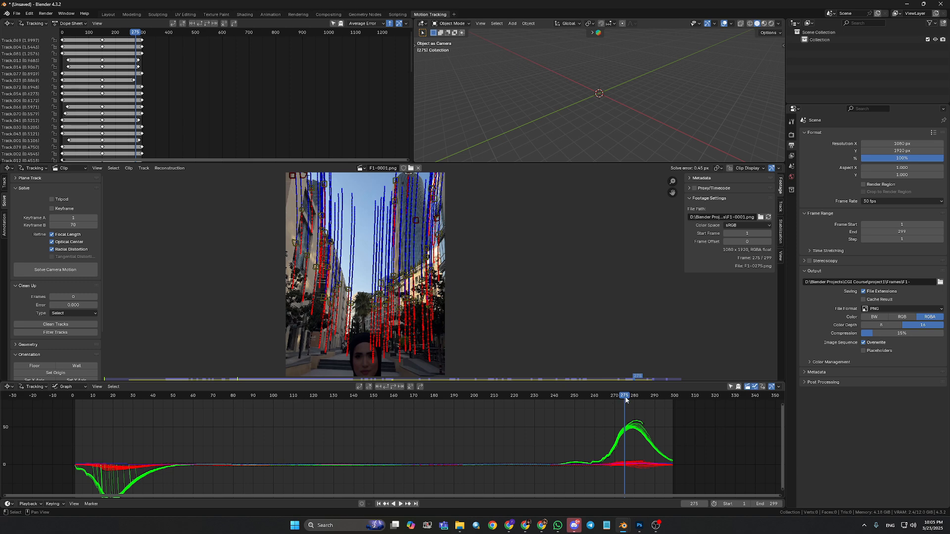
drag(626, 401, 628, 401)
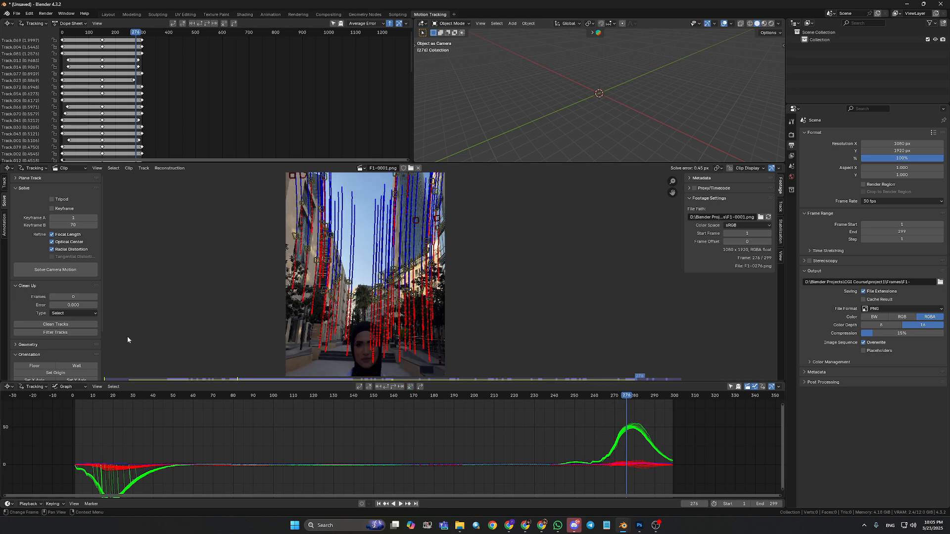
click(59, 270)
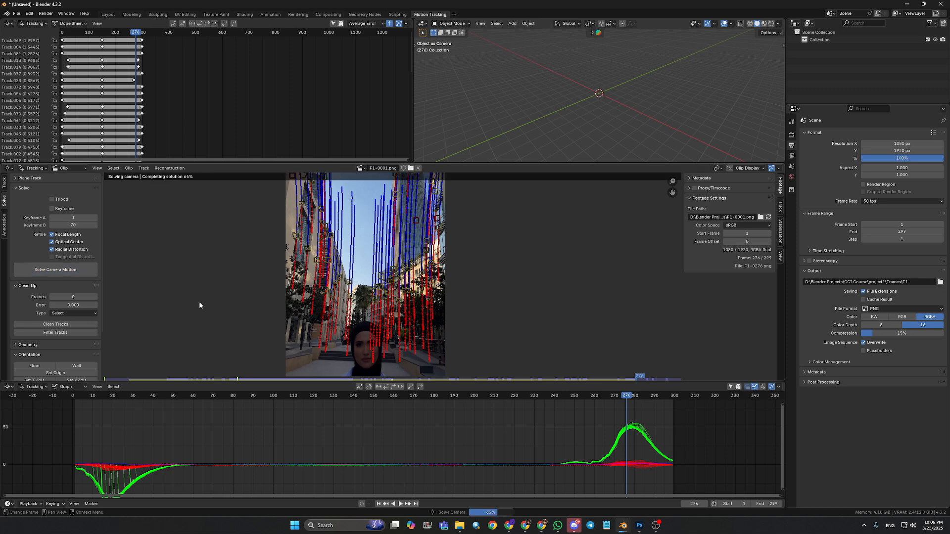
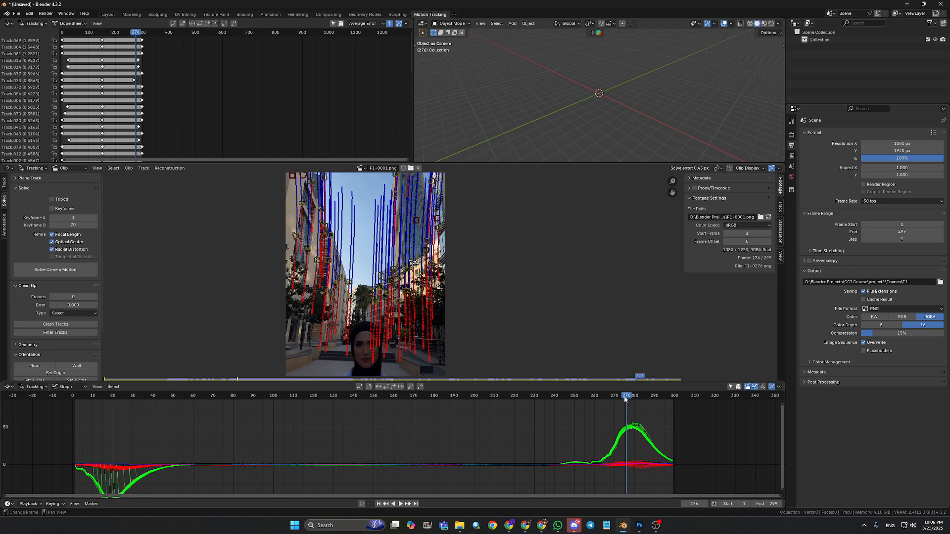
- At frame 261, delete the faulty track on the dark trees in front of the left building
drag(624, 398, 605, 399)
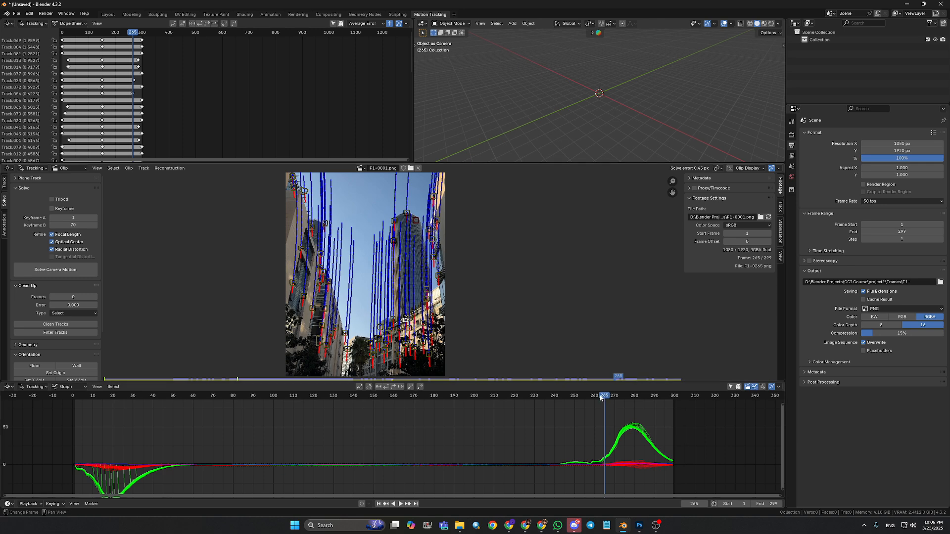
click(602, 396)
drag(599, 397, 597, 398)
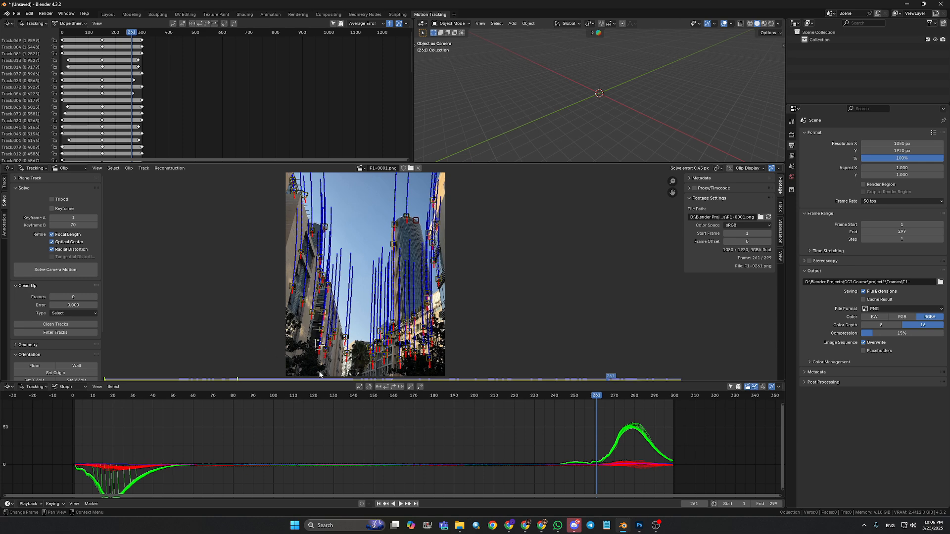
key(x)
click(365, 331)
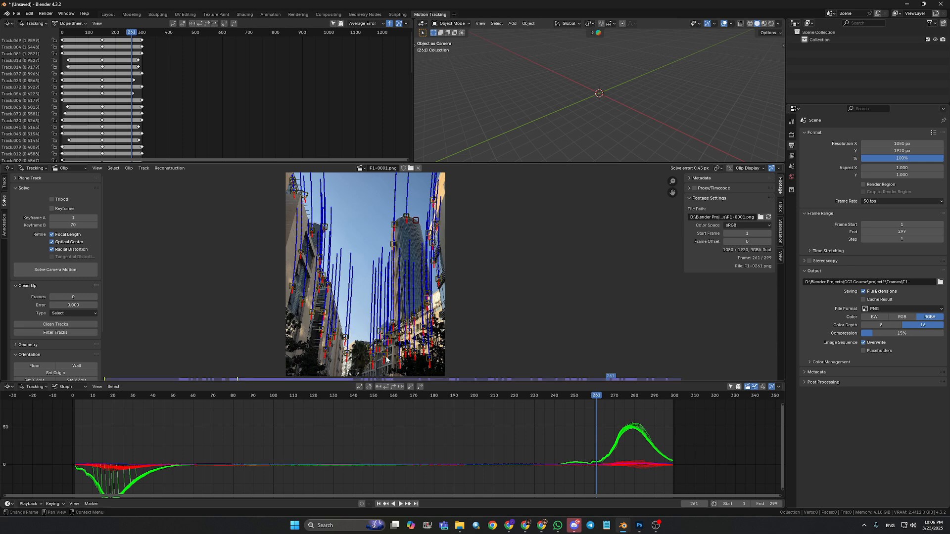
- Delete another faulty track on the left building's facade and solve the camera motion again
click(317, 288)
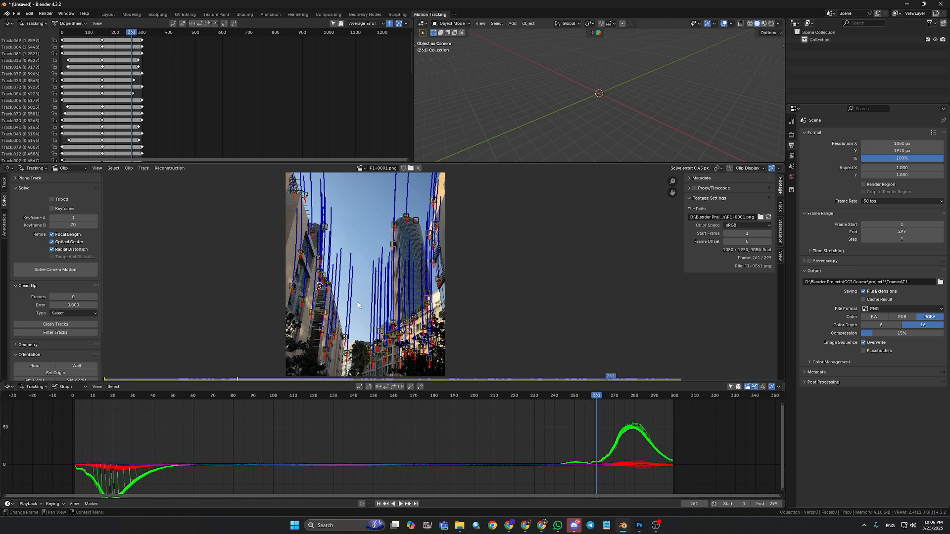
key(x)
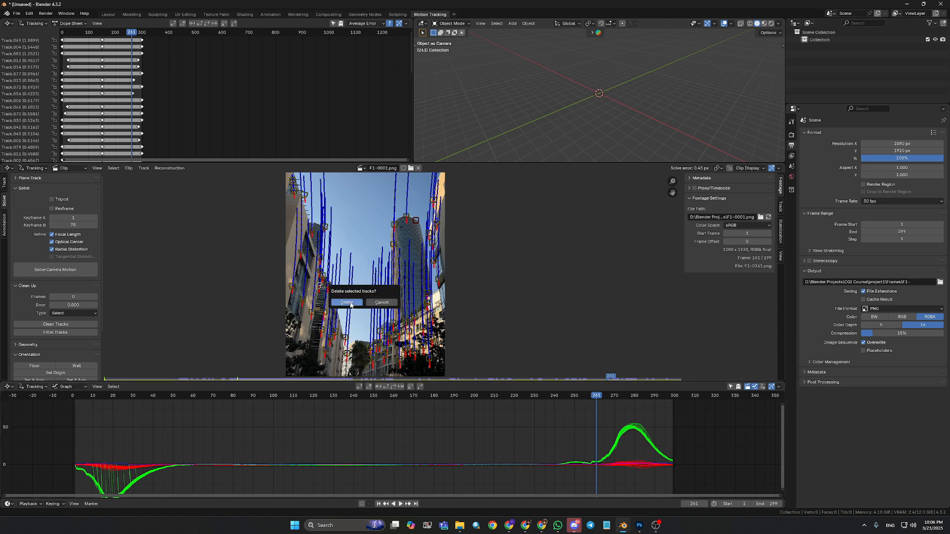
click(347, 303)
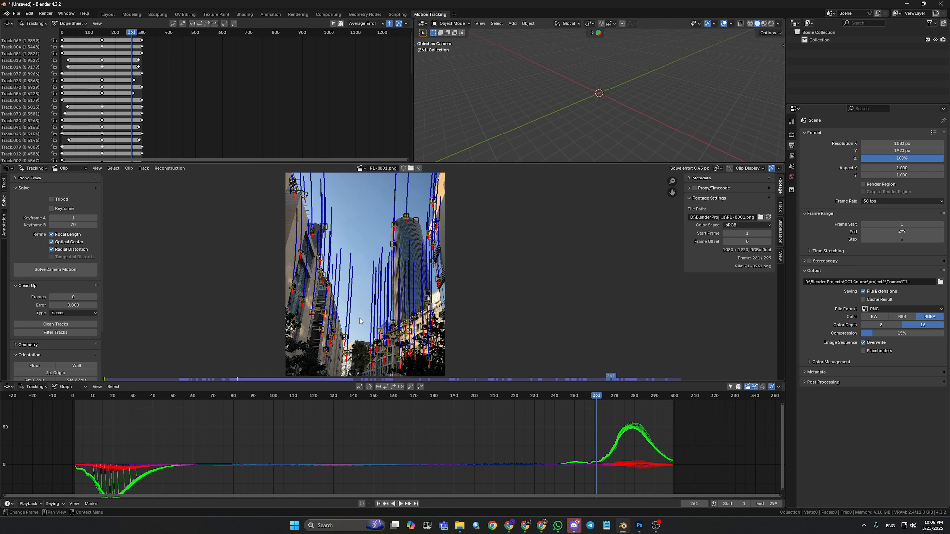
click(73, 269)
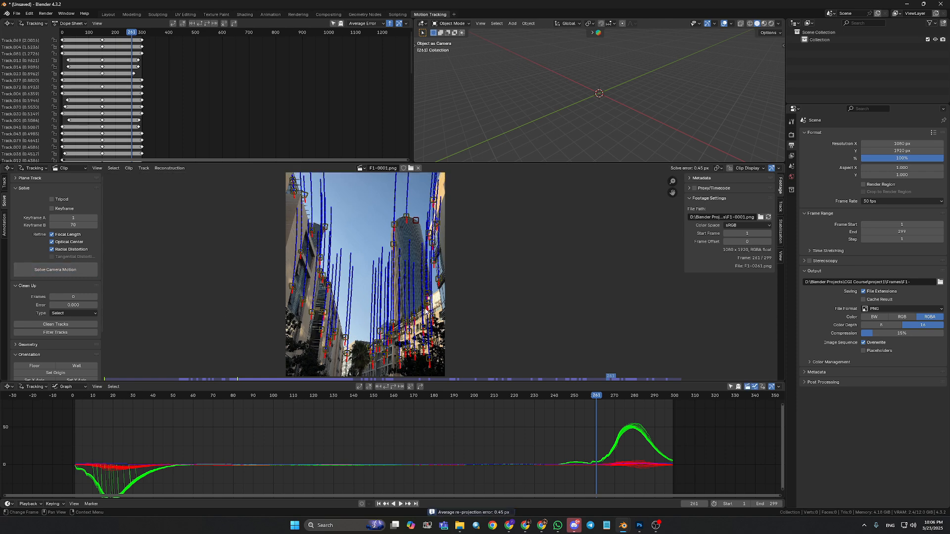
- Clear the outlying right-building track's path after frame 269 and solve the camera motion again
click(615, 463)
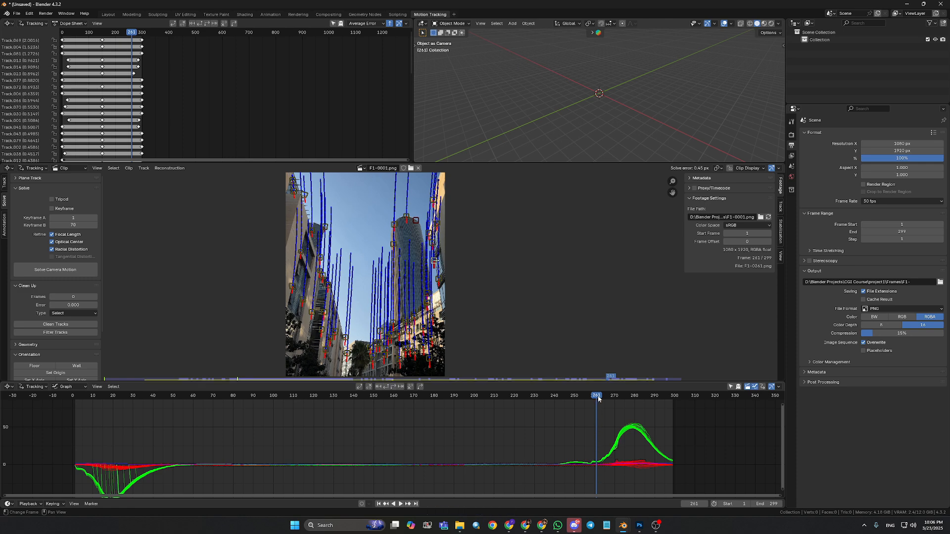
drag(599, 400, 612, 399)
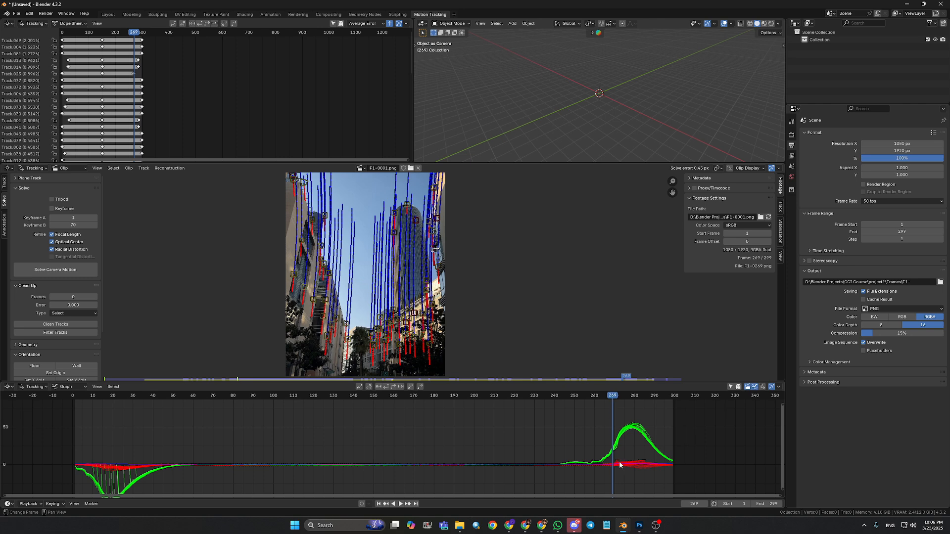
click(410, 388)
click(59, 271)
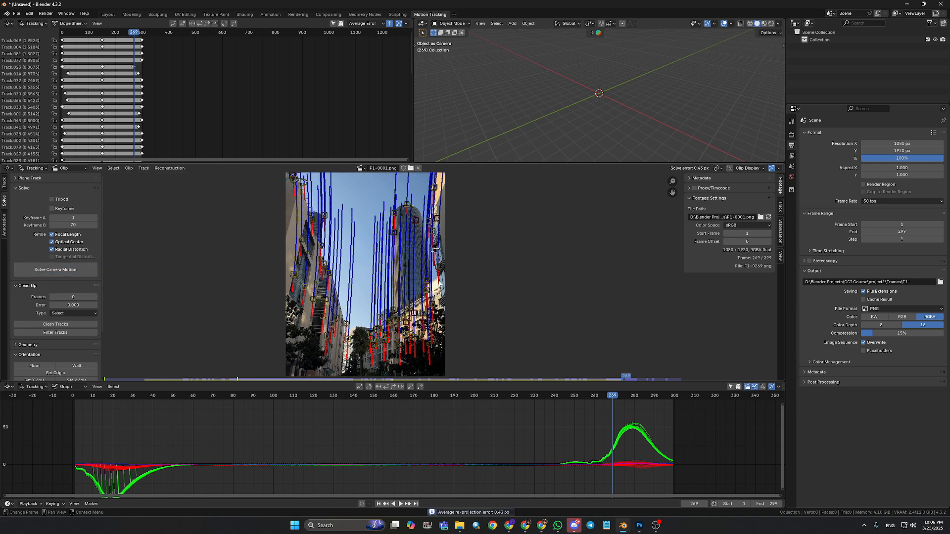
- Set up the tracking scene from the camera solve and enlarge the 3D viewport
scroll(61, 281, down, 4)
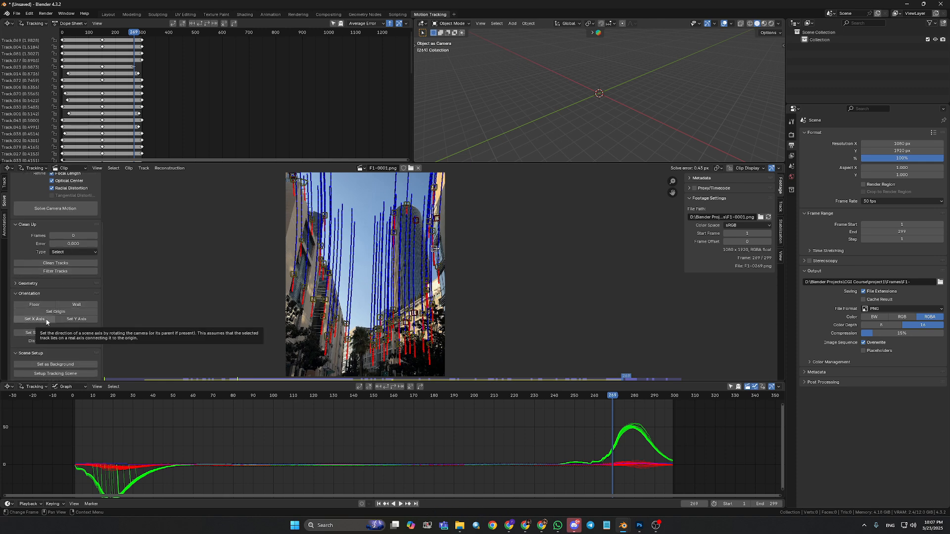
click(45, 374)
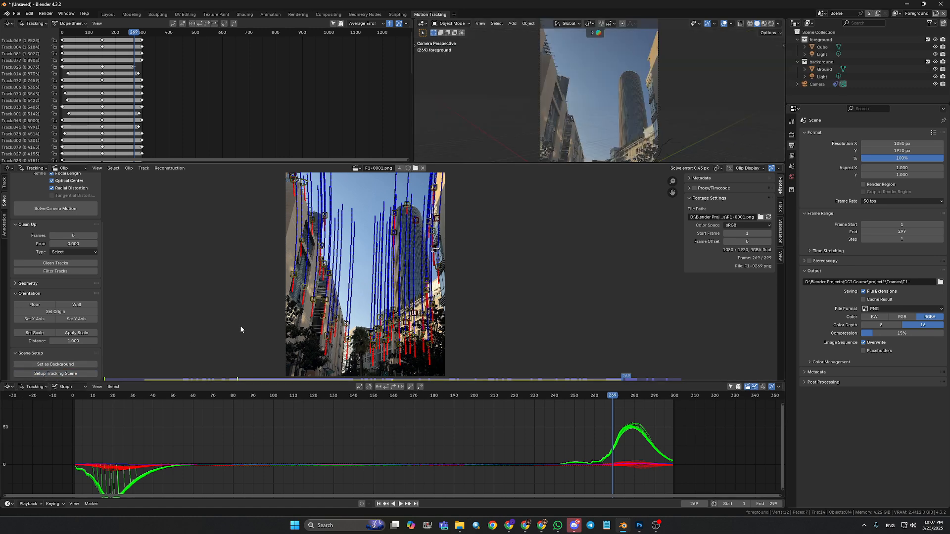
scroll(583, 195, down, 1)
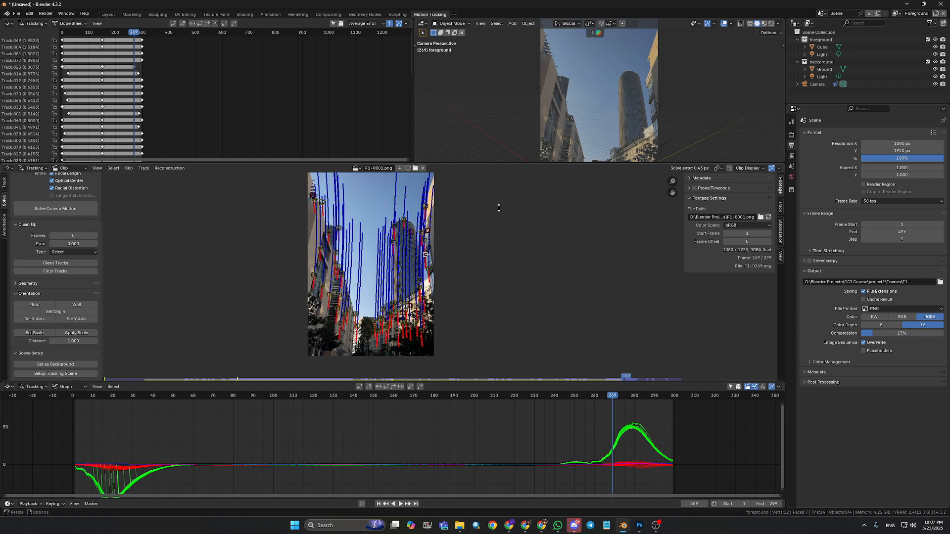
drag(499, 208, 564, 290)
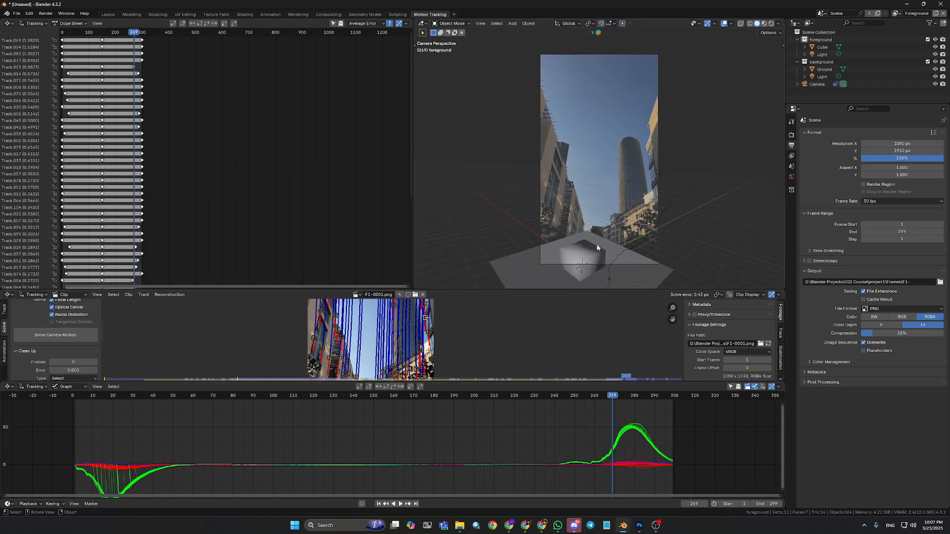
- Select the camera and set the opacity of its background footage to 1.000
click(588, 258)
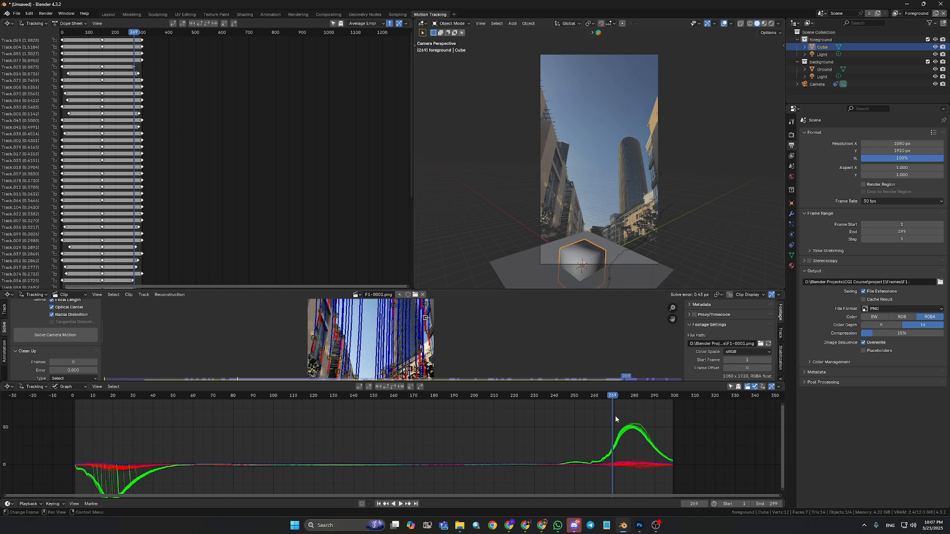
scroll(667, 244, up, 2)
middle_drag(701, 243, 712, 208)
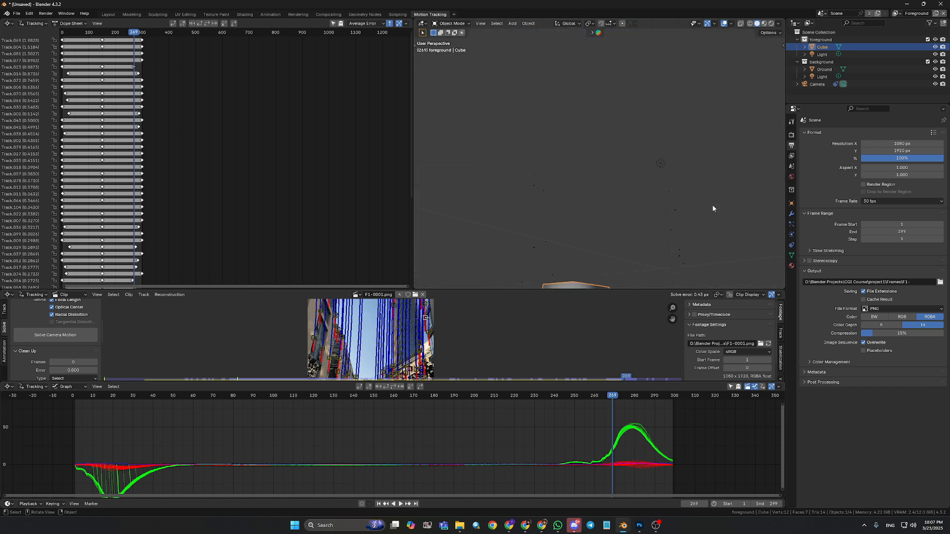
key(KP_0)
click(817, 84)
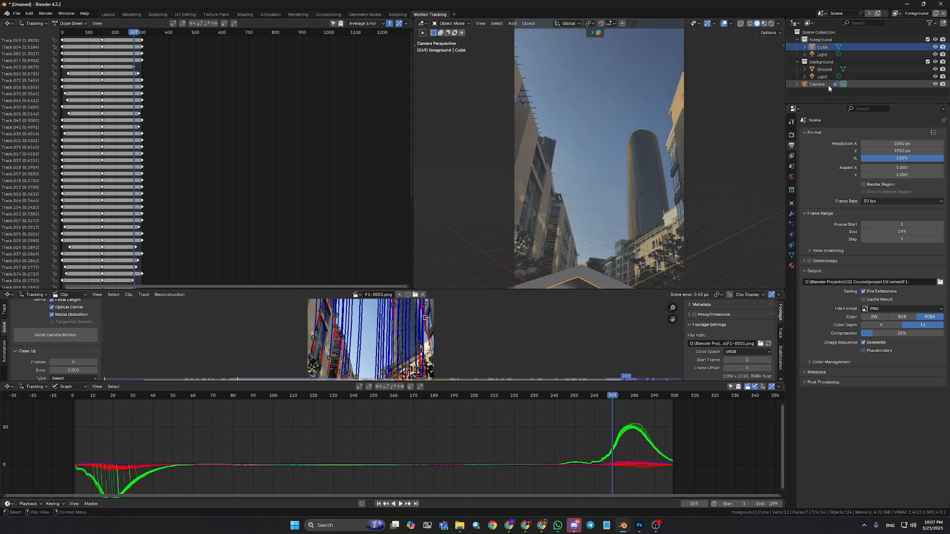
click(791, 234)
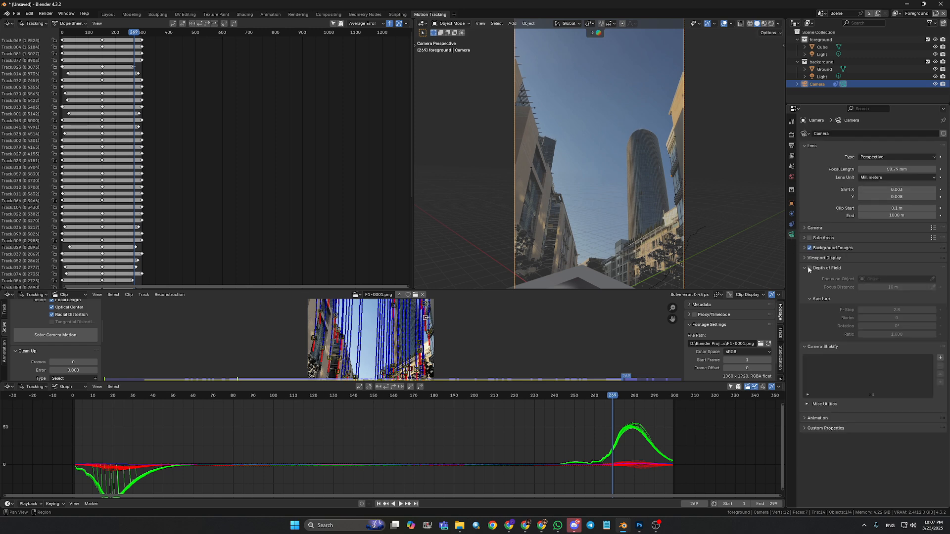
click(809, 249)
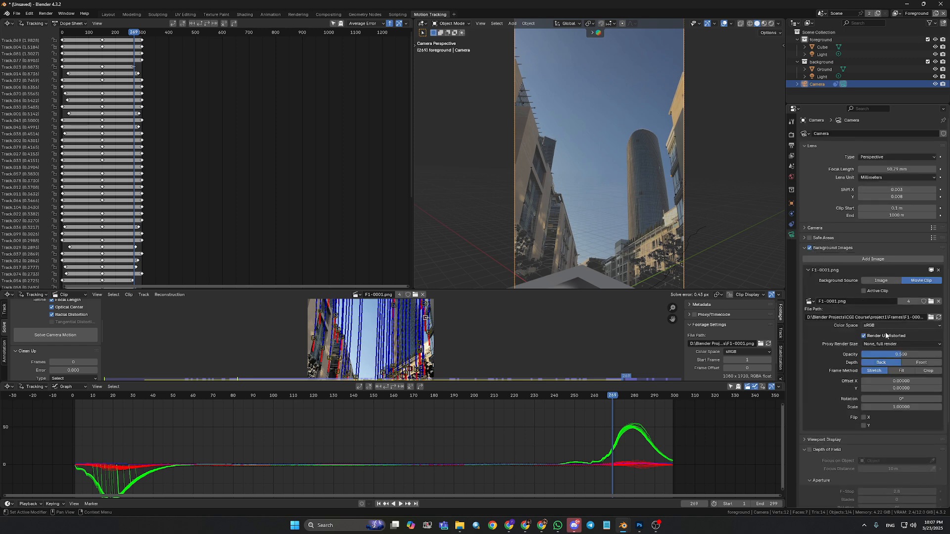
drag(893, 354, 942, 355)
- Examine through the camera how the cube and ground follow the footage from frame 269 to 294
scroll(698, 254, down, 2)
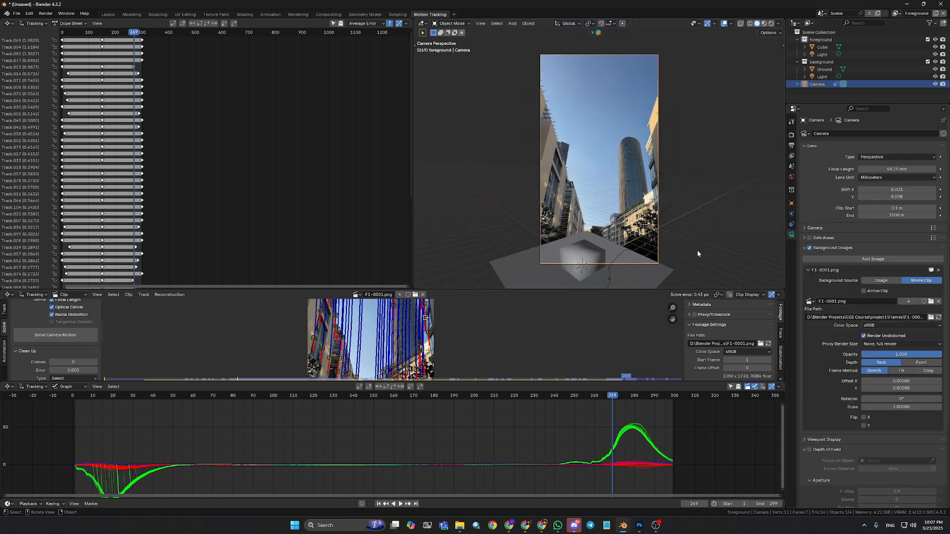
middle_drag(698, 251, 706, 233)
key(KP_0)
scroll(698, 242, up, 4)
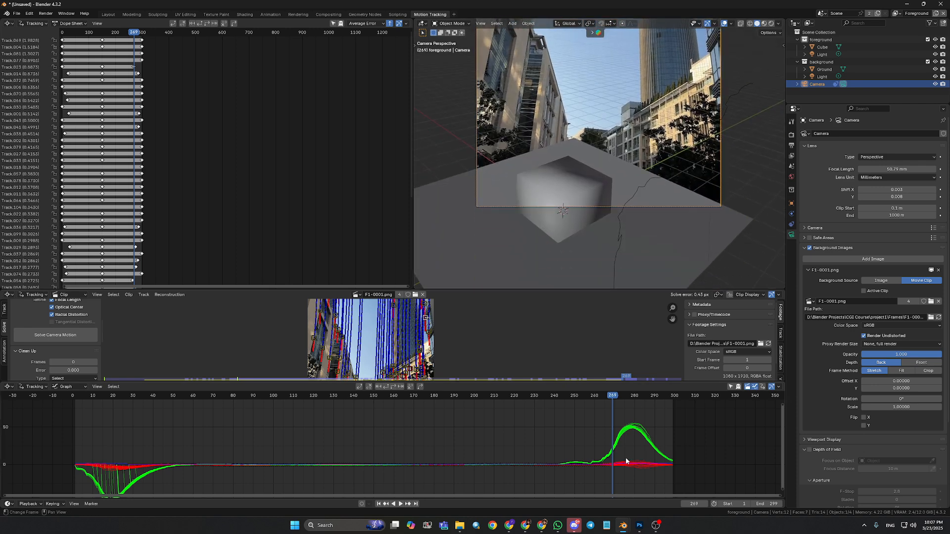
drag(626, 394, 663, 396)
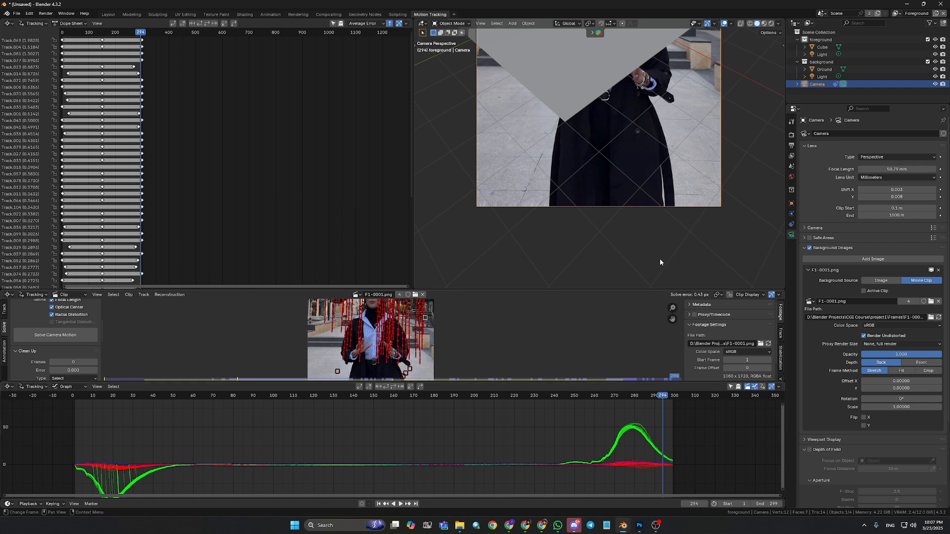
scroll(666, 228, down, 5)
middle_click(689, 241)
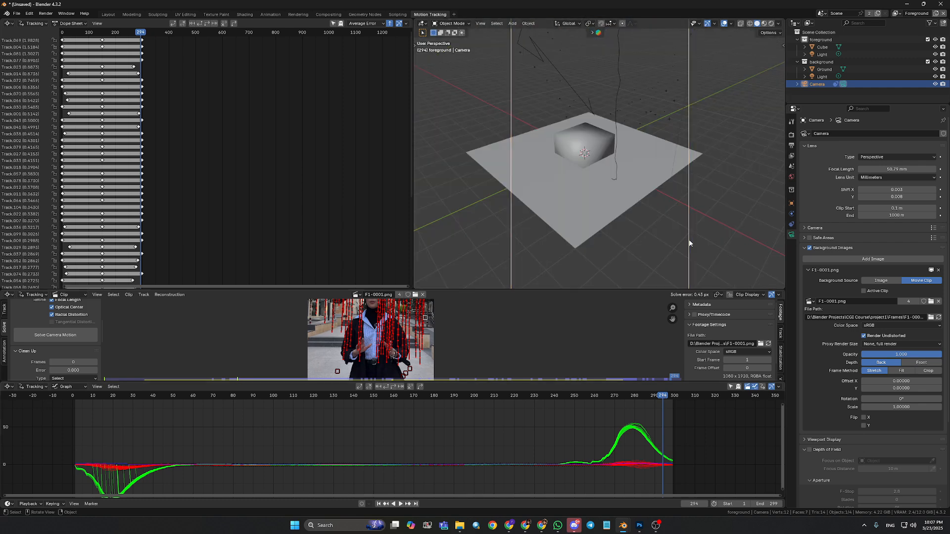
key(KP_0)
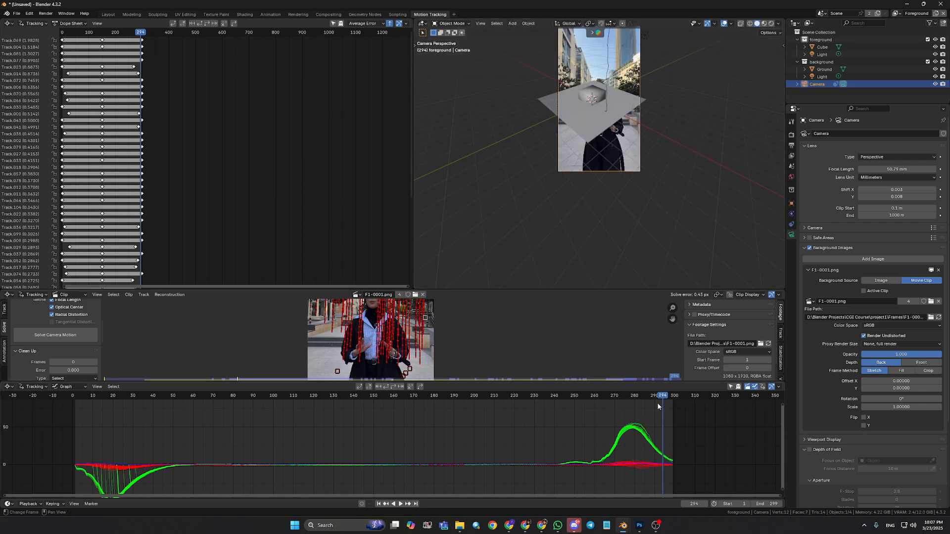
- Scrub back through the shot to frame 7 and on to frame 107, checking the cube and ground against the footage
drag(653, 396, 304, 403)
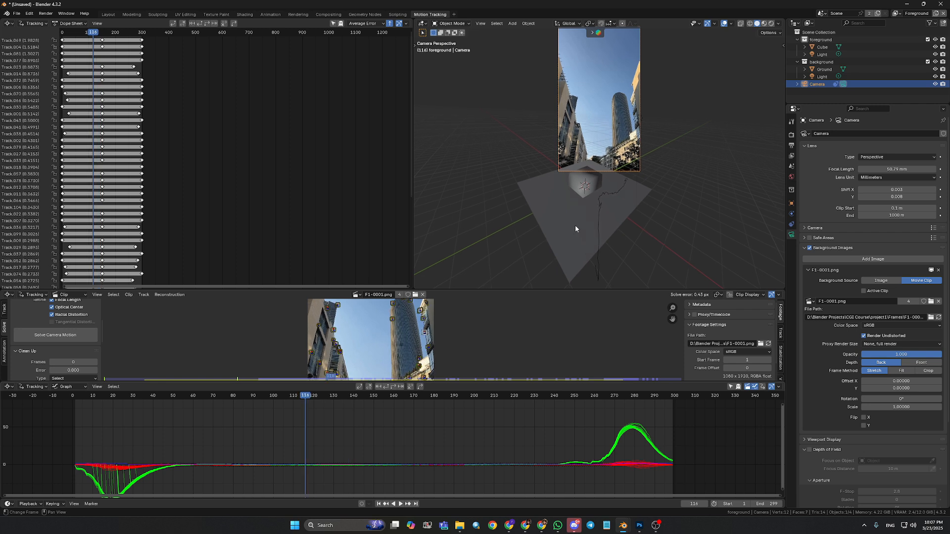
scroll(575, 225, up, 4)
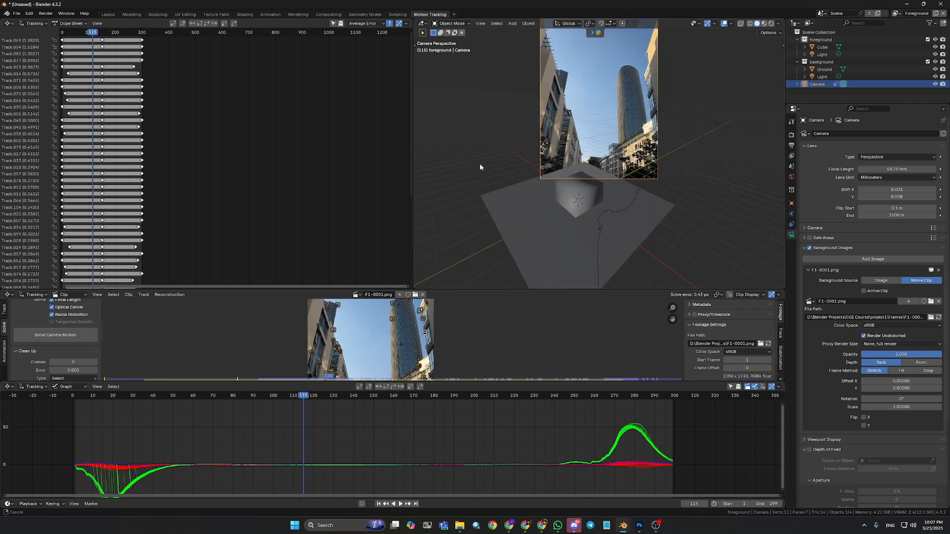
shift+middle_drag(479, 163, 483, 227)
drag(296, 400, 86, 415)
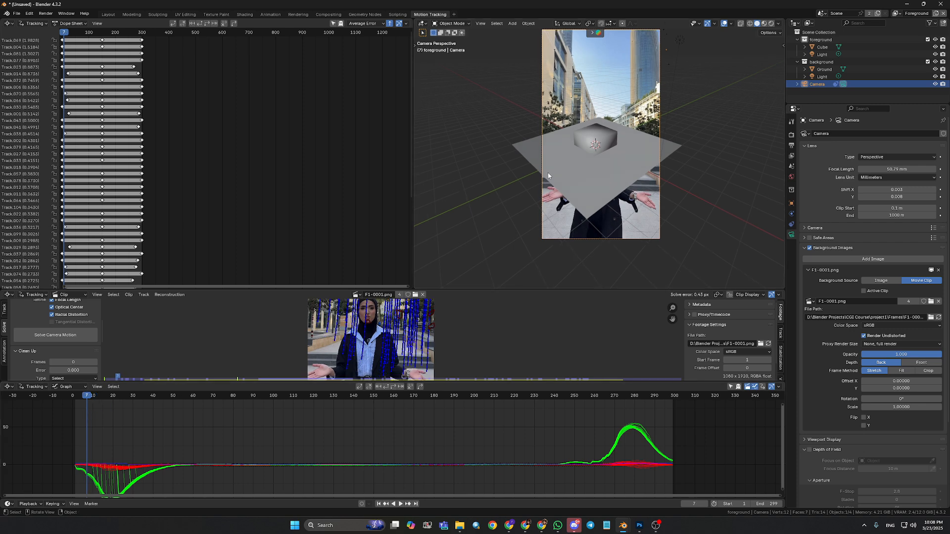
scroll(462, 334, down, 2)
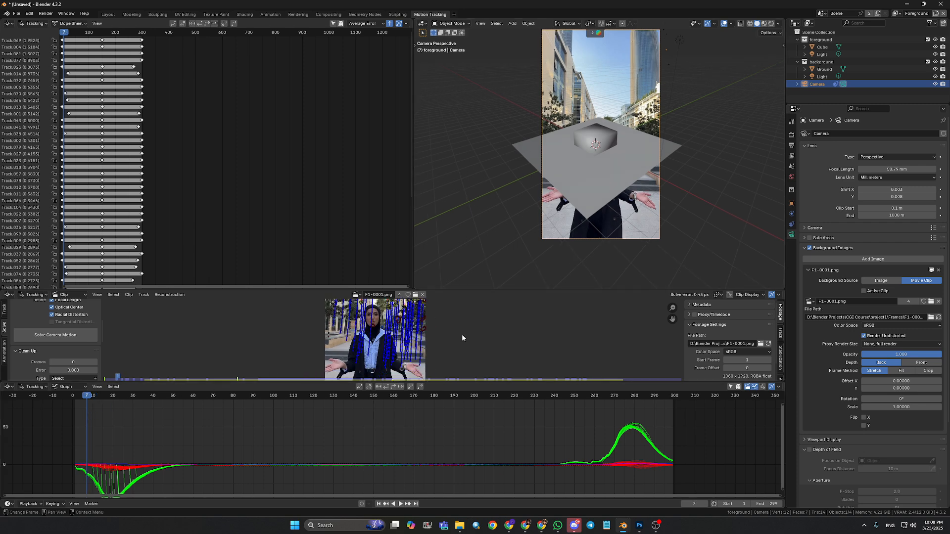
click(287, 405)
scroll(440, 340, up, 2)
scroll(353, 349, up, 2)
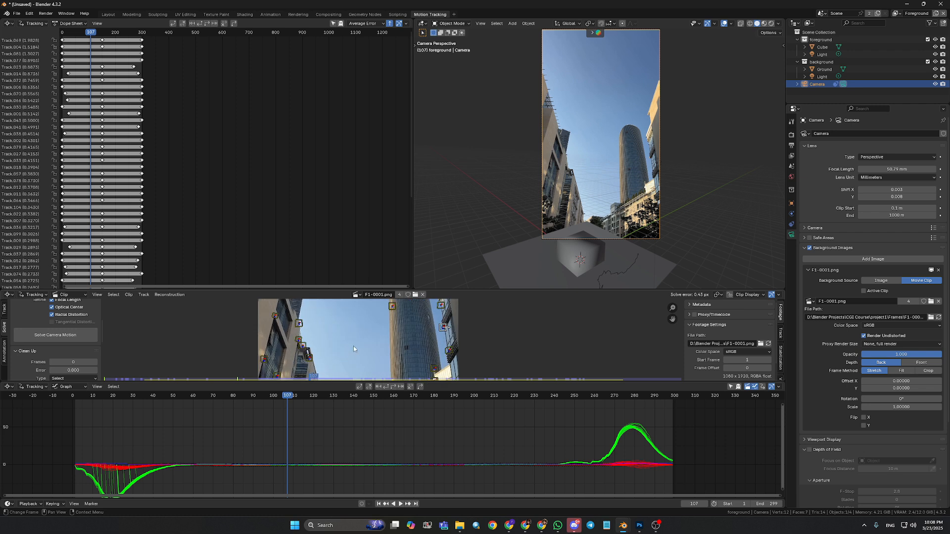
scroll(380, 339, down, 4)
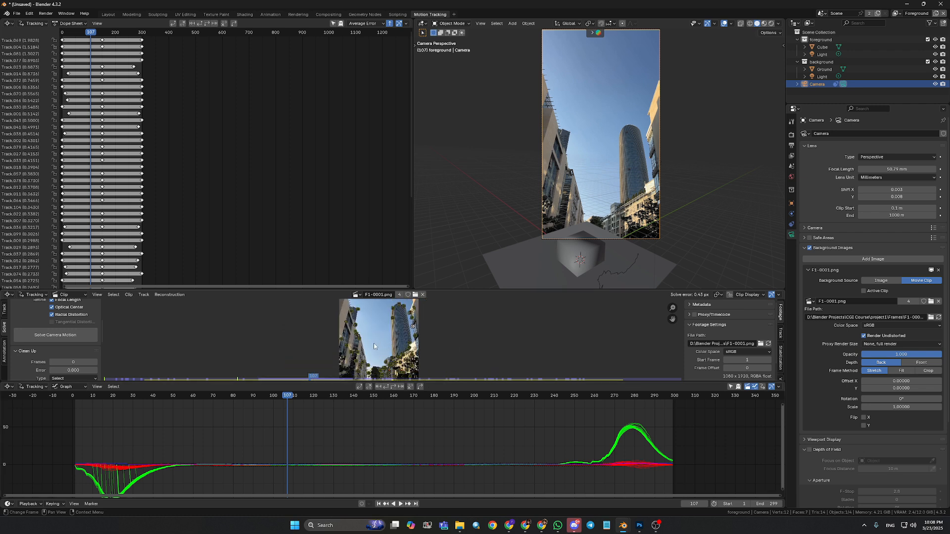
- Enlarge the clip editor's area so the footage and its track markers can be worked on up close
scroll(374, 350, up, 5)
middle_drag(361, 326, 441, 324)
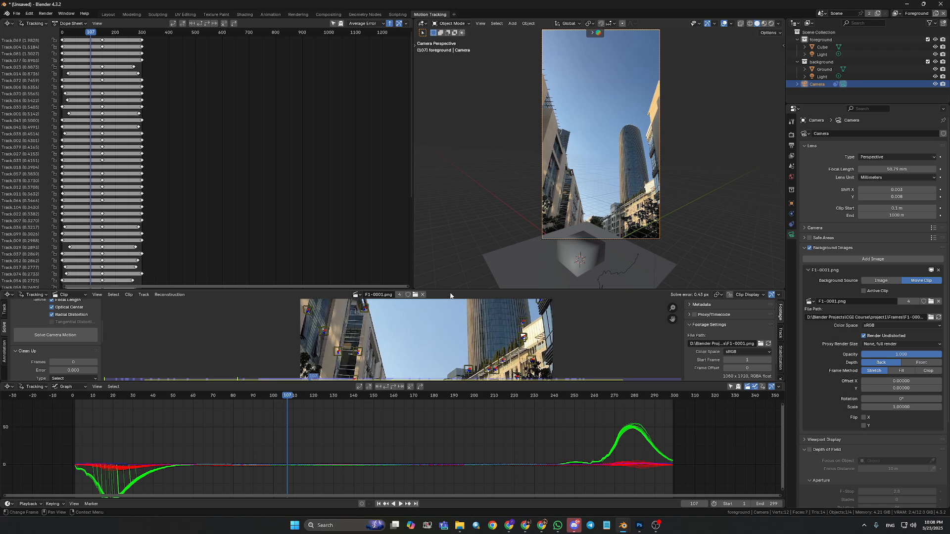
drag(418, 291, 418, 228)
scroll(415, 306, up, 1)
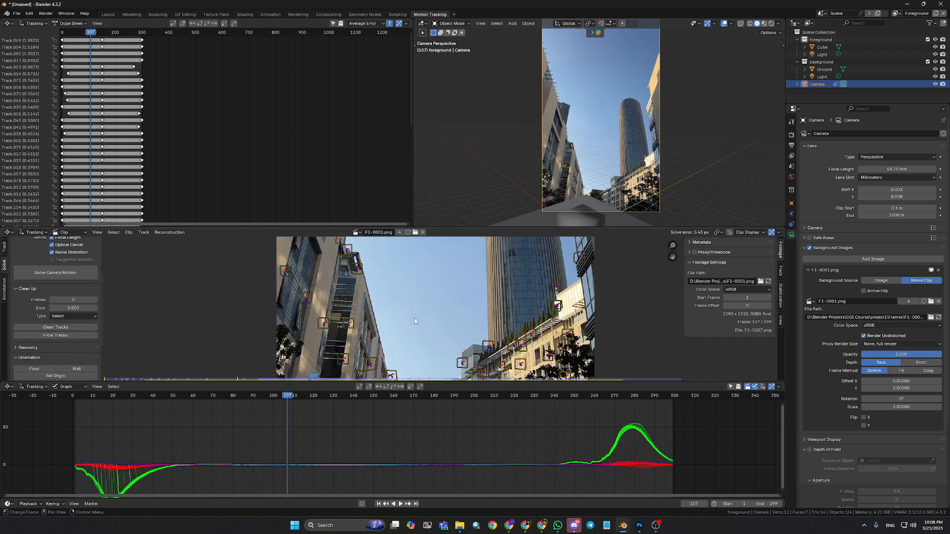
- Select three track markers on the facade of the building left of the round tower for orienting the scene
middle_drag(414, 319, 433, 283)
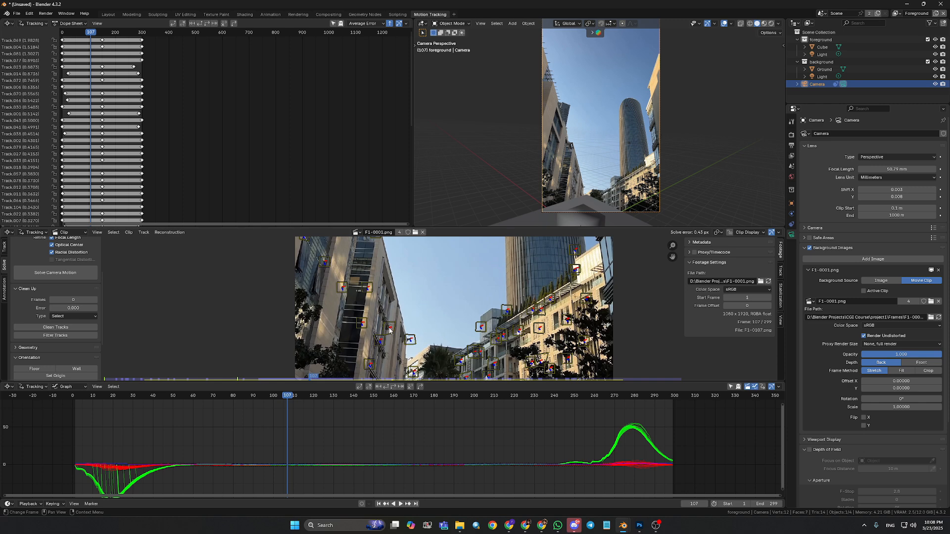
middle_drag(391, 331, 450, 357)
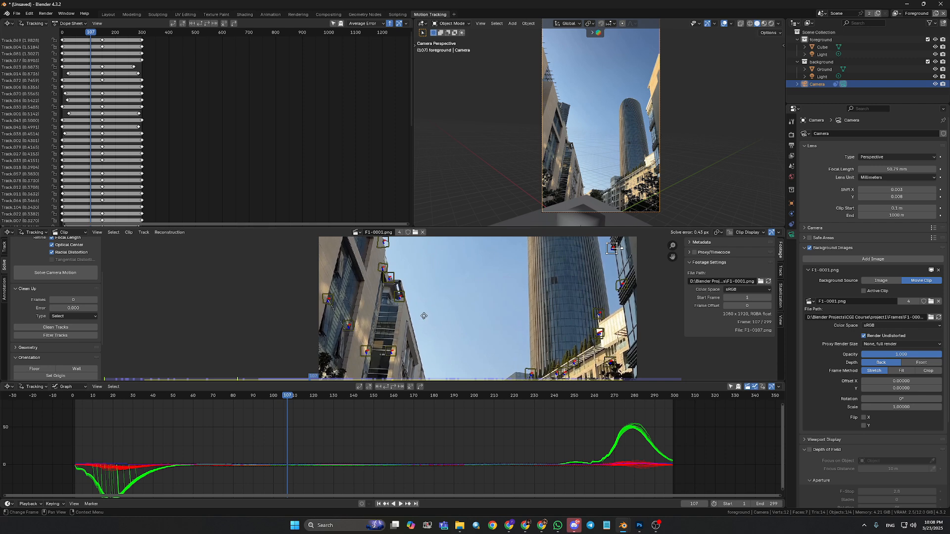
middle_drag(424, 316, 421, 328)
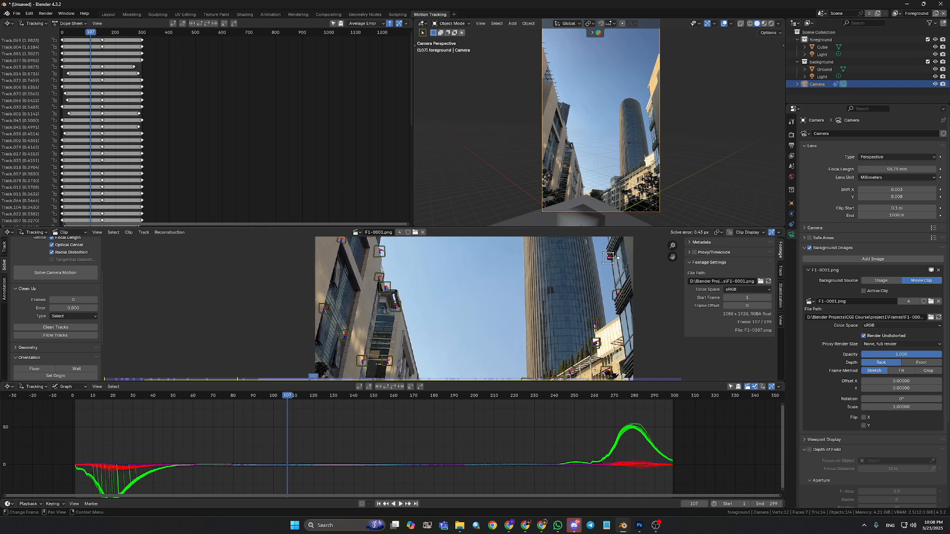
click(363, 362)
shift+click(345, 338)
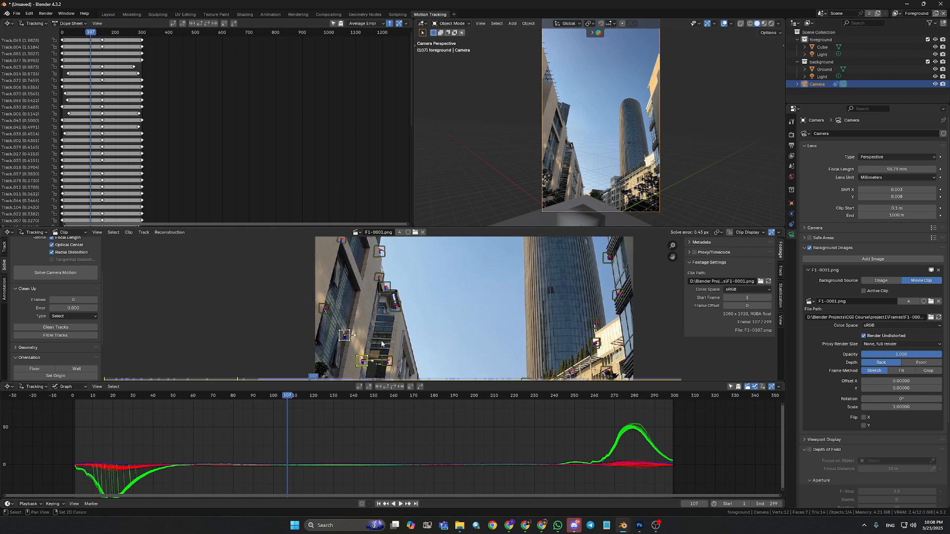
shift+click(378, 282)
scroll(82, 334, down, 1)
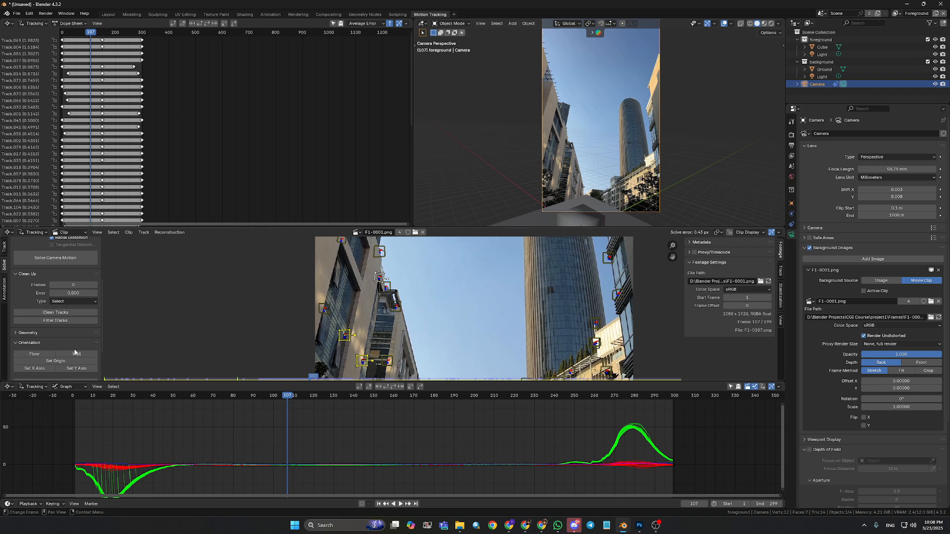
- Try to align the wall plane using three upper tracking markers on the left building's facade
click(76, 354)
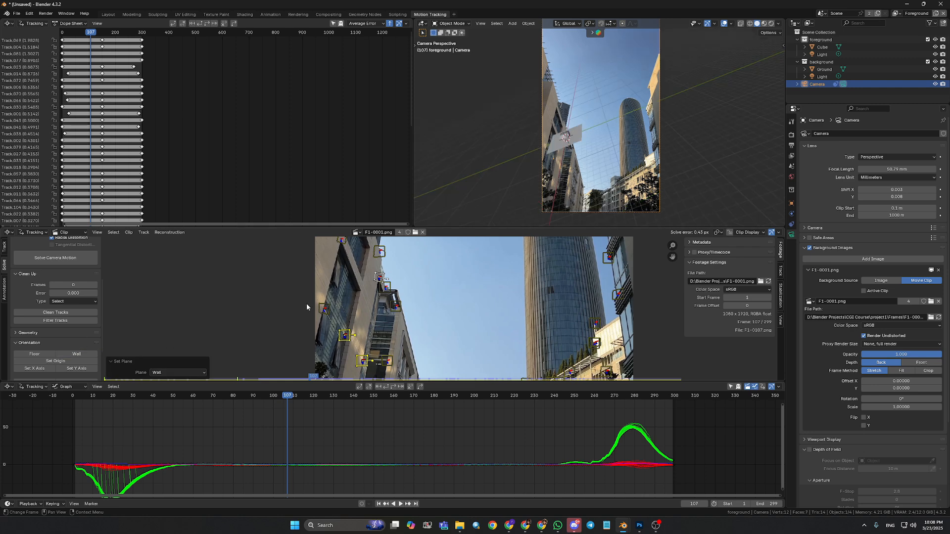
scroll(372, 315, down, 1)
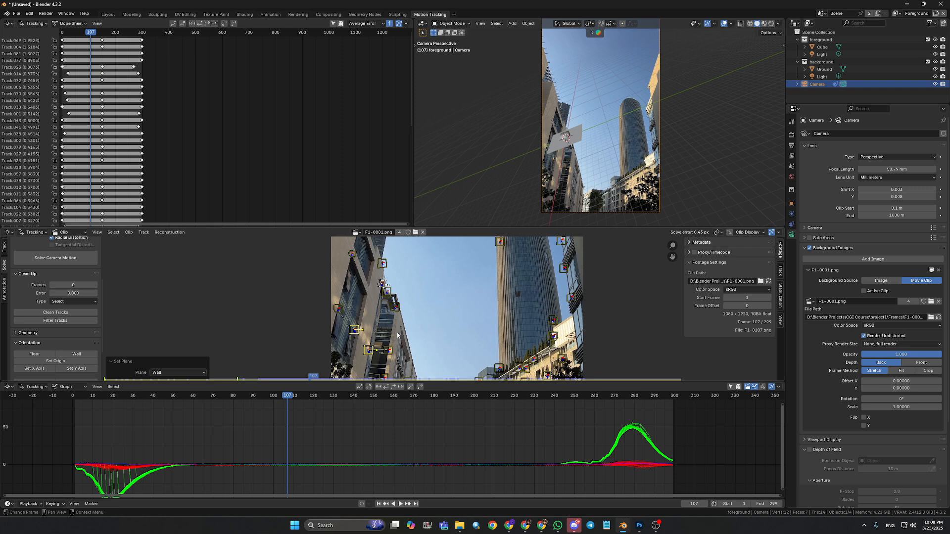
click(354, 330)
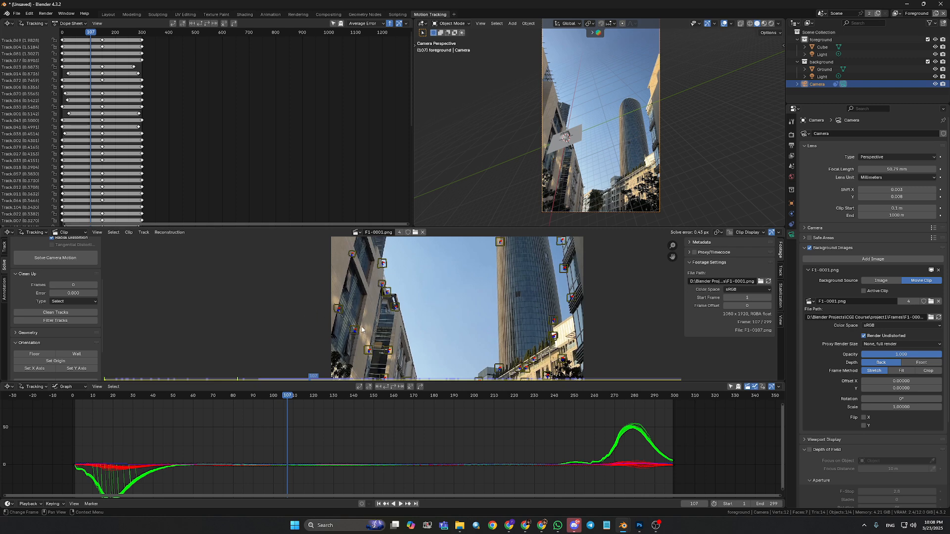
shift+click(338, 310)
click(77, 354)
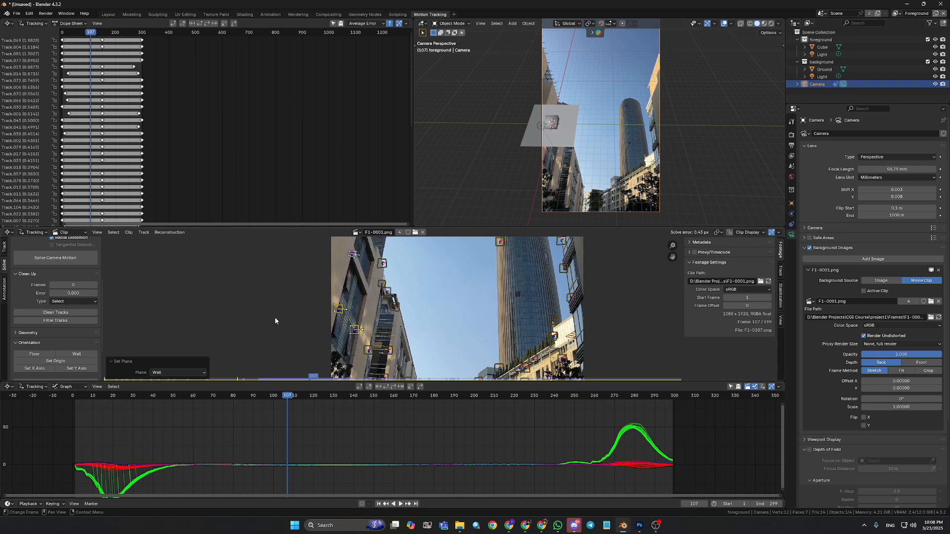
- Try to align the wall plane using three lower tracking markers near the far edge of the left building
scroll(391, 321, down, 2)
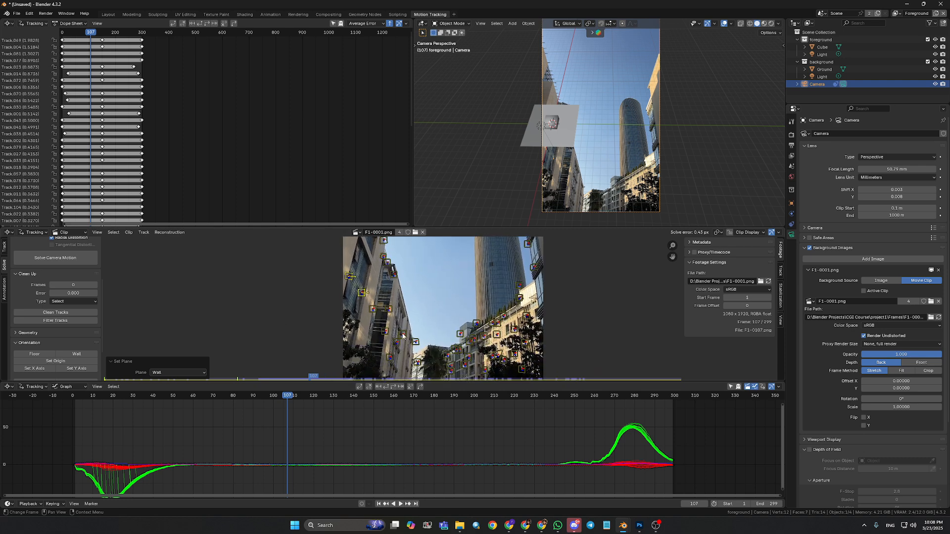
click(402, 335)
shift+click(385, 331)
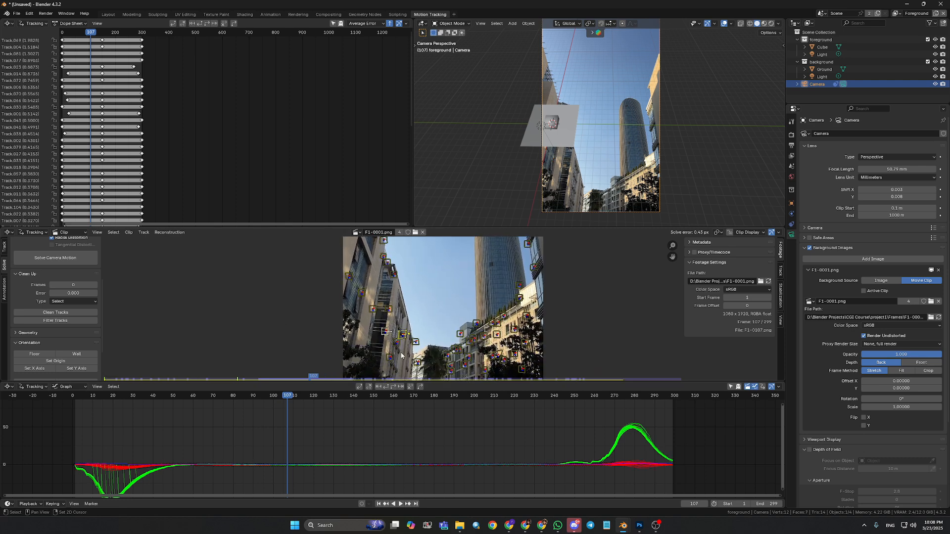
shift+click(397, 342)
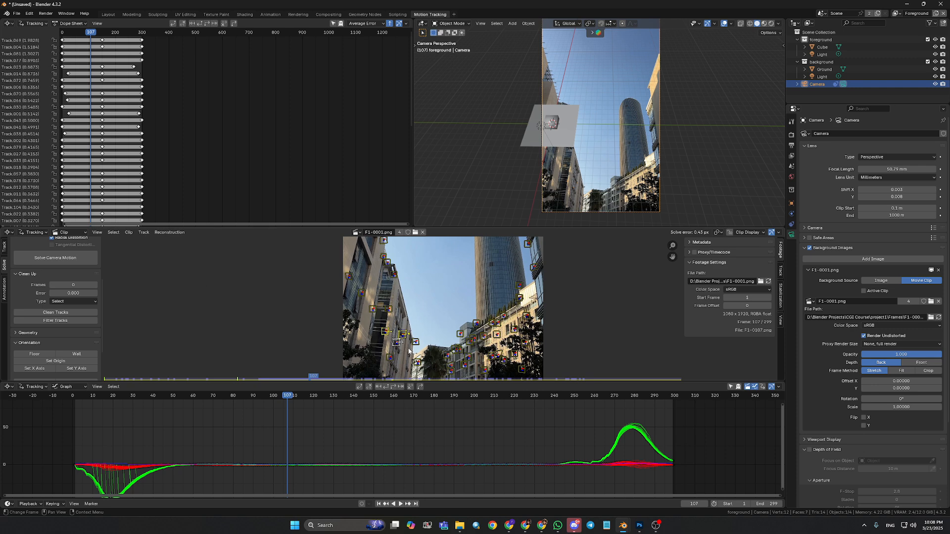
scroll(406, 292, up, 2)
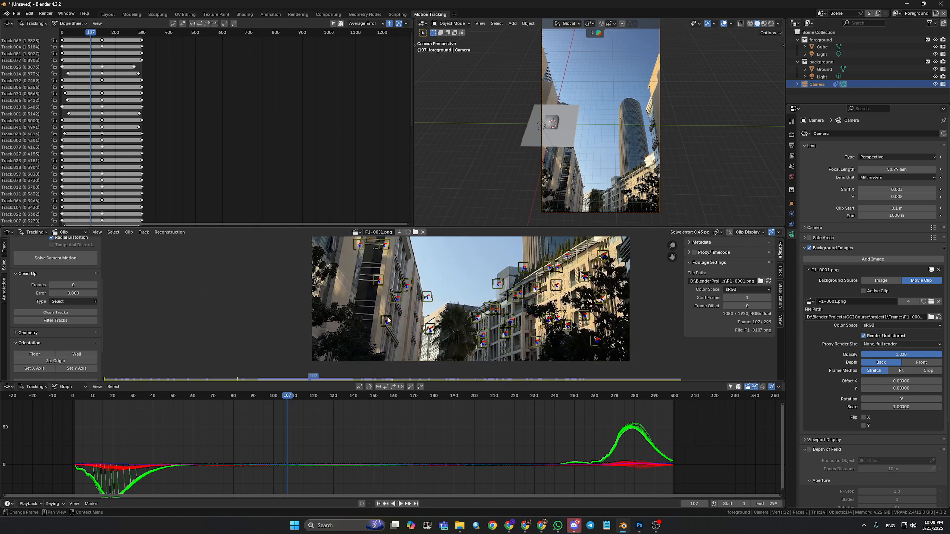
click(75, 354)
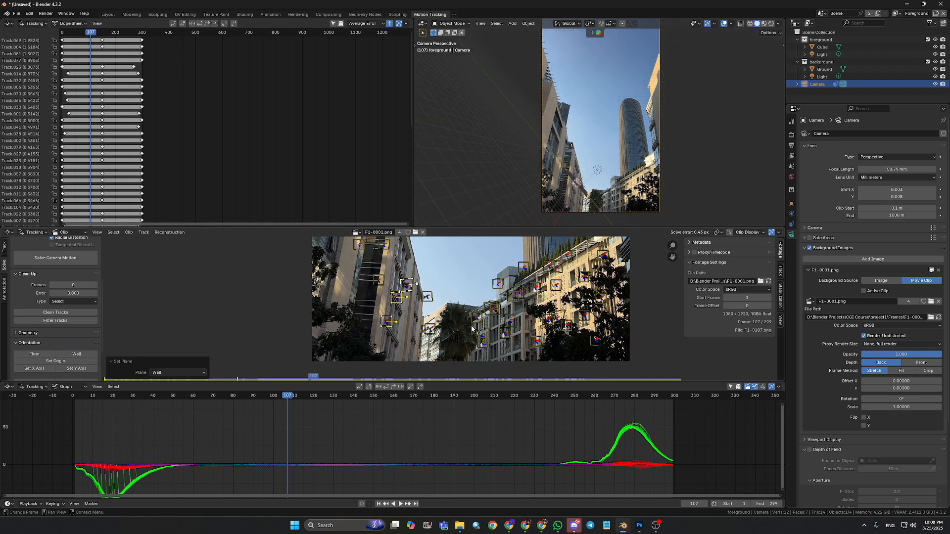
- Try to align the wall plane using the two side-by-side balcony markers and the one below them on the left building
middle_drag(429, 328, 438, 370)
click(401, 296)
shift+click(376, 295)
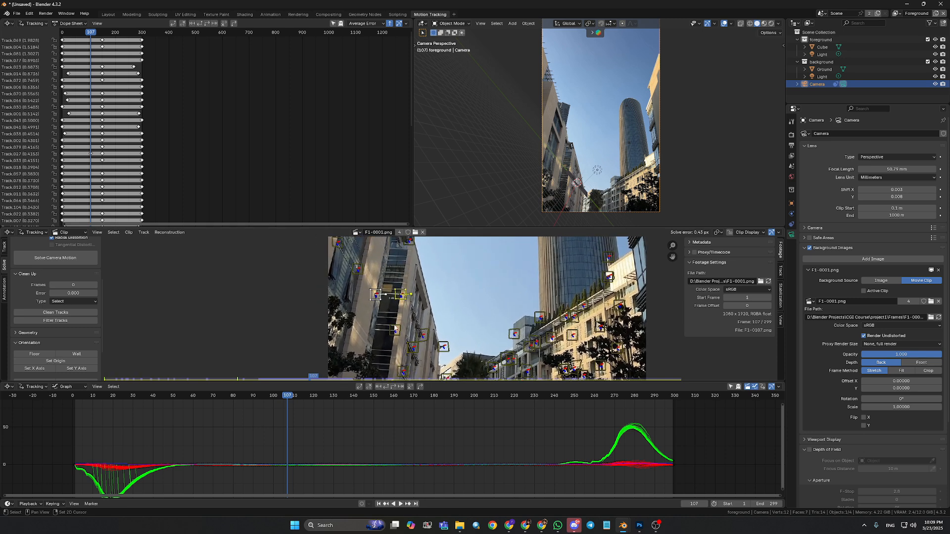
shift+click(395, 330)
click(74, 354)
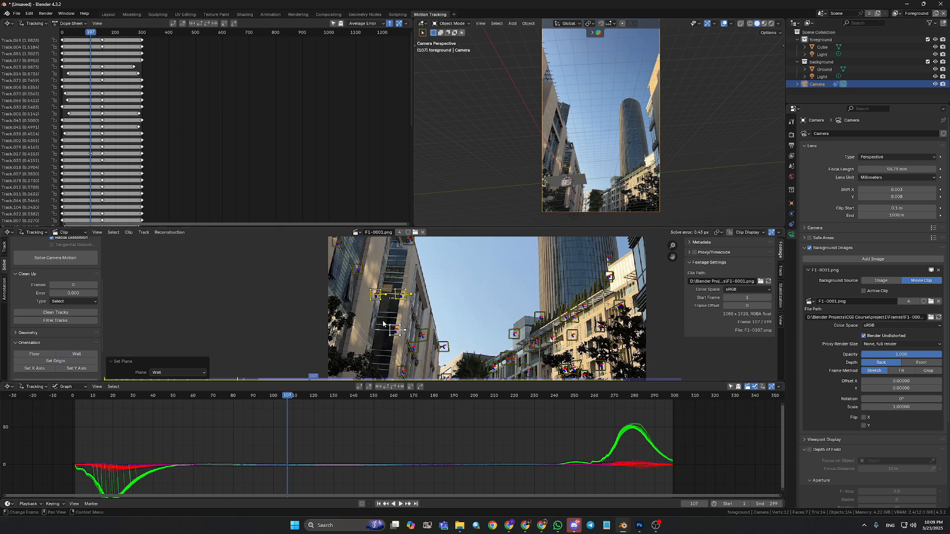
- Align the wall plane using the two outer facade markers and the near balcony marker on the left building
middle_drag(383, 324, 392, 363)
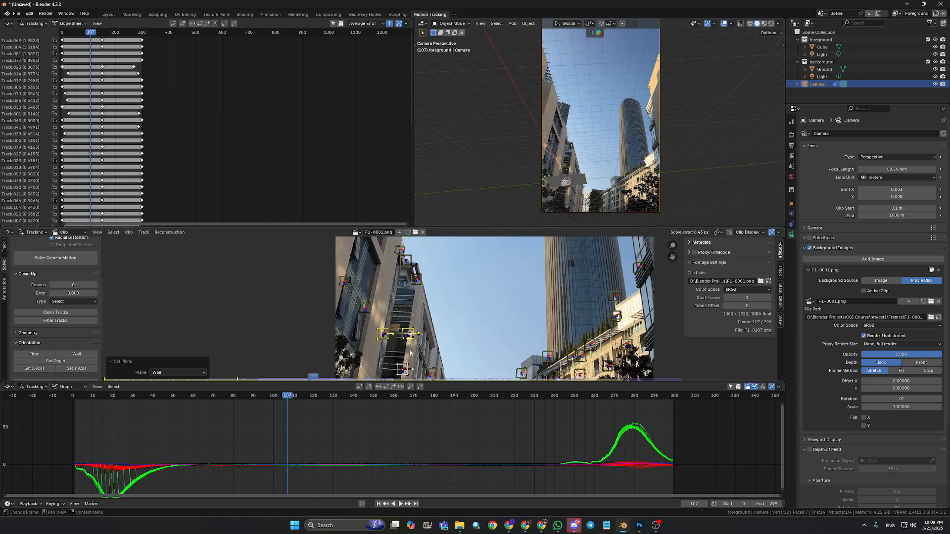
click(367, 313)
shift+click(345, 283)
shift+click(377, 335)
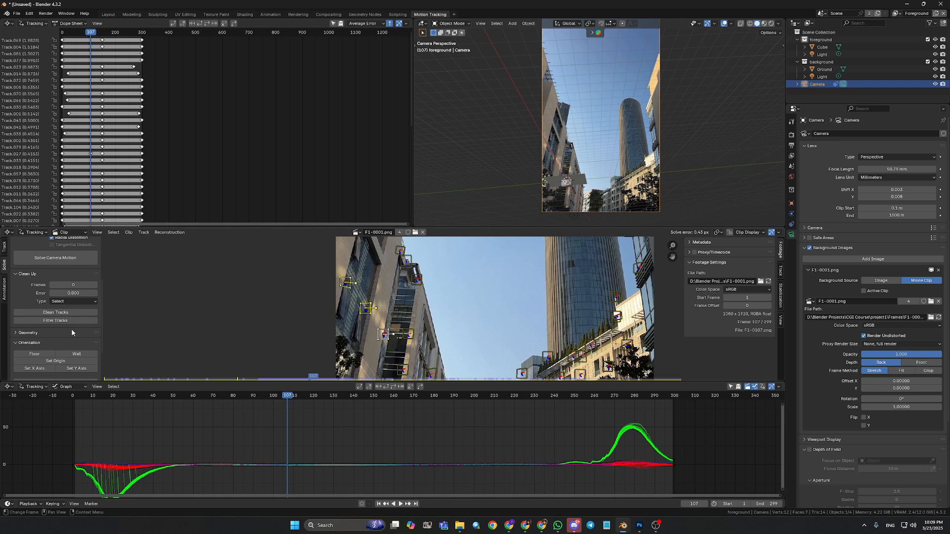
click(76, 354)
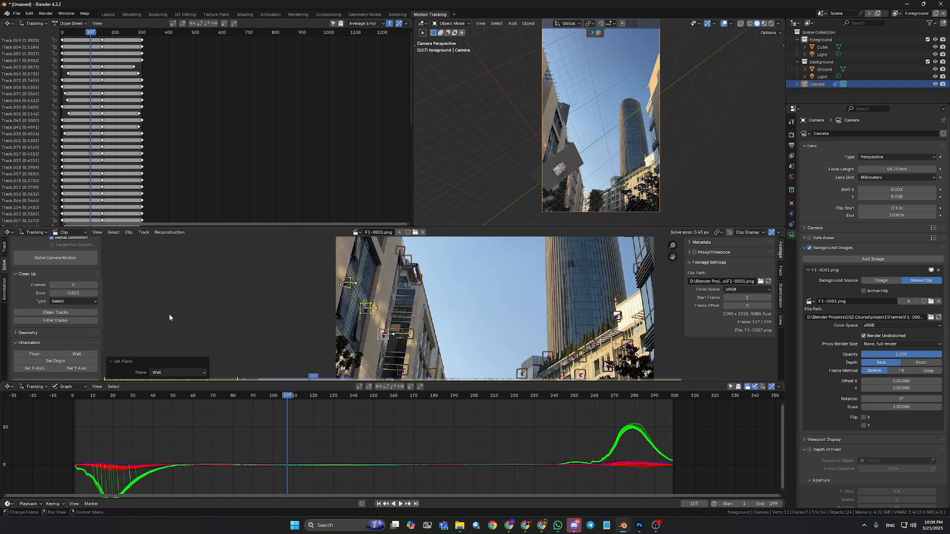
- Set the scene's X axis from the single marker below the balcony pair on the left building
click(316, 324)
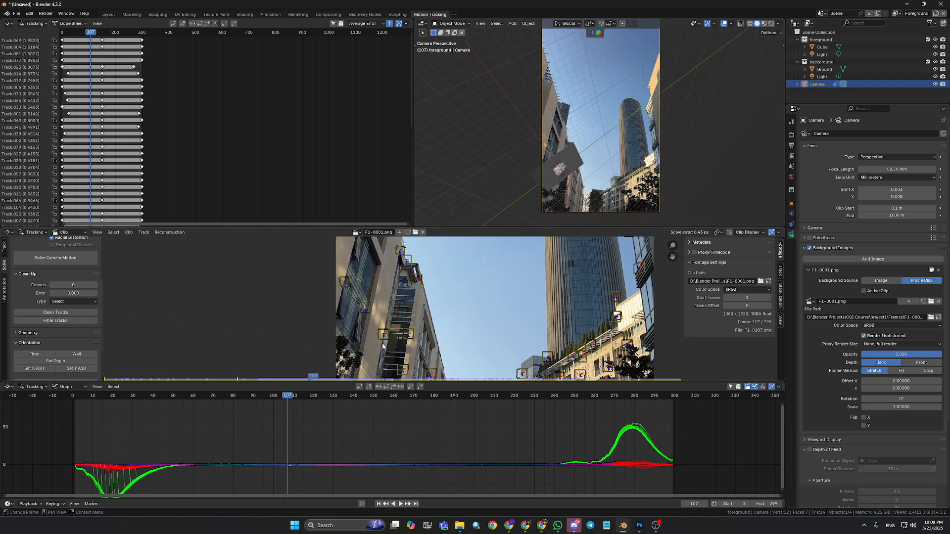
scroll(409, 341, down, 2)
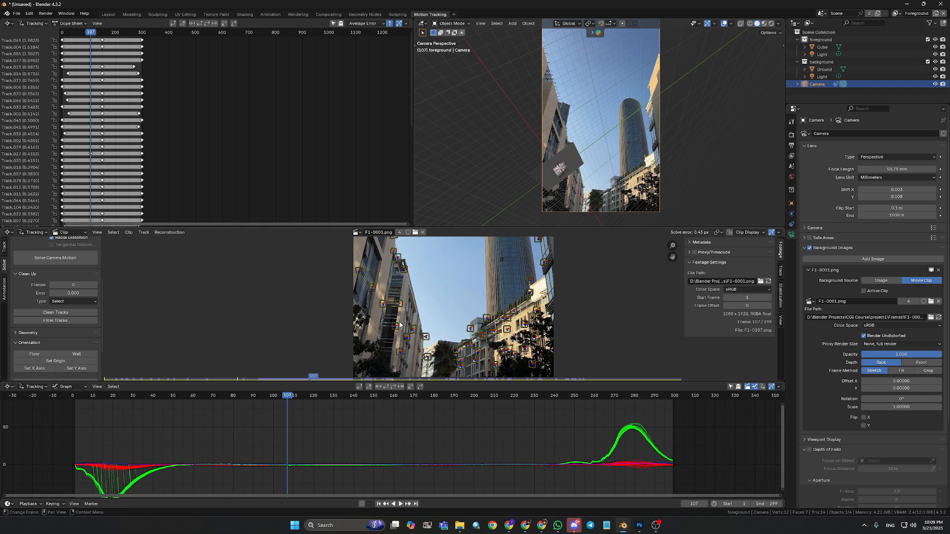
click(396, 326)
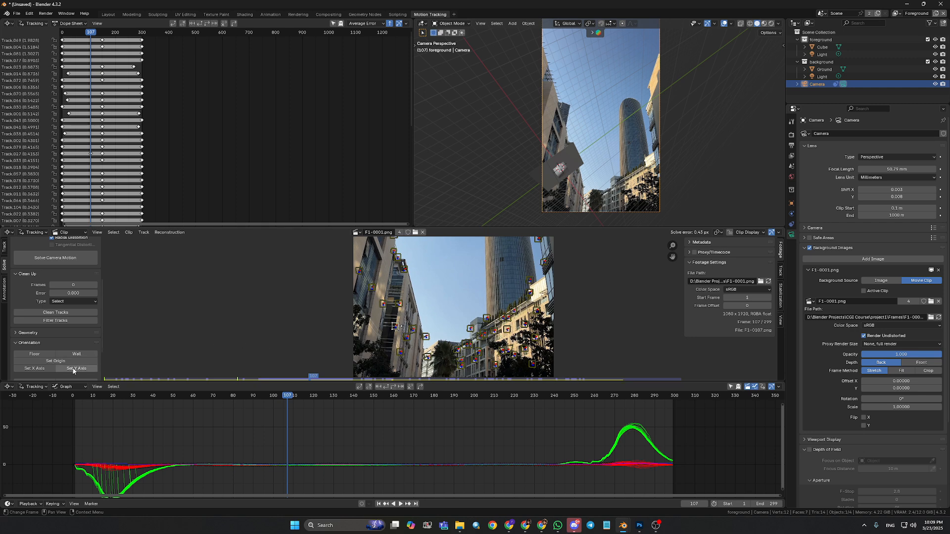
click(39, 369)
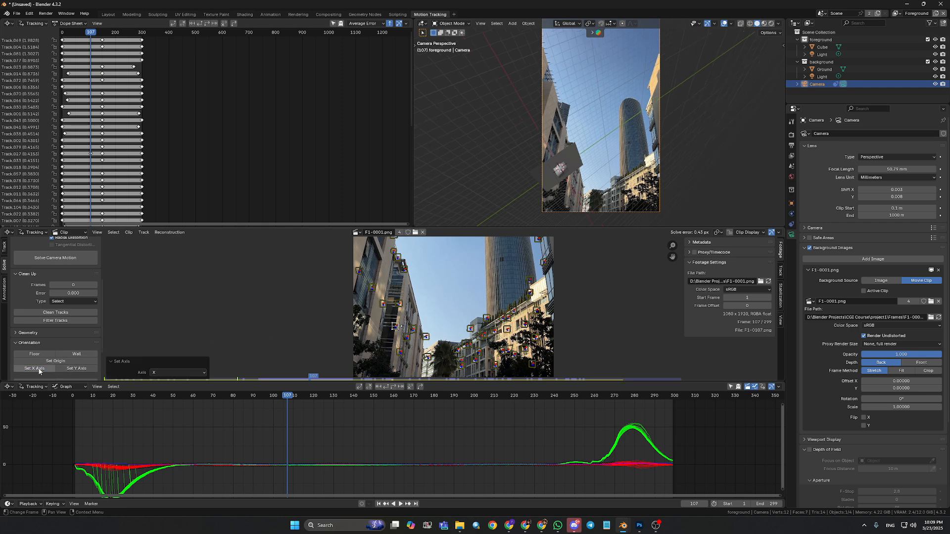
- Try to set the scene's Y axis from an upper marker on the left building, and undo it
click(391, 262)
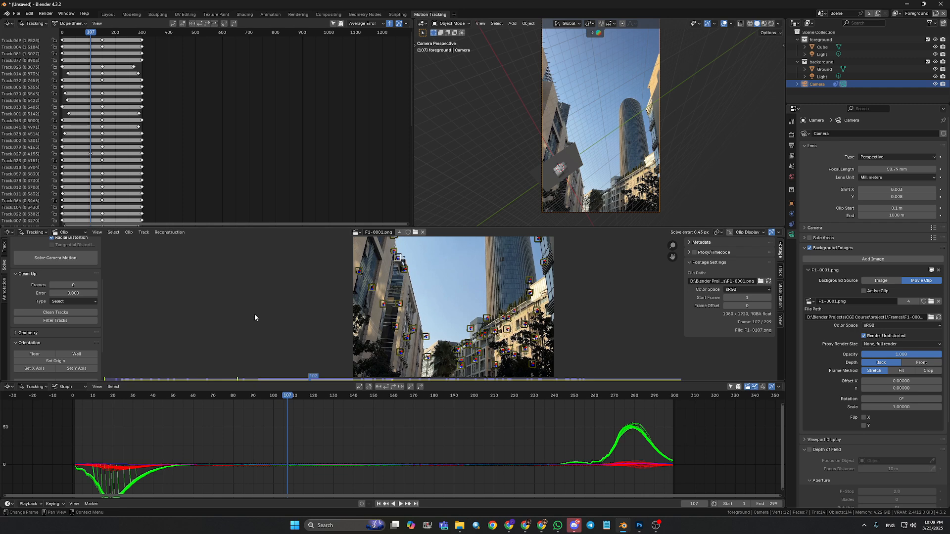
click(71, 369)
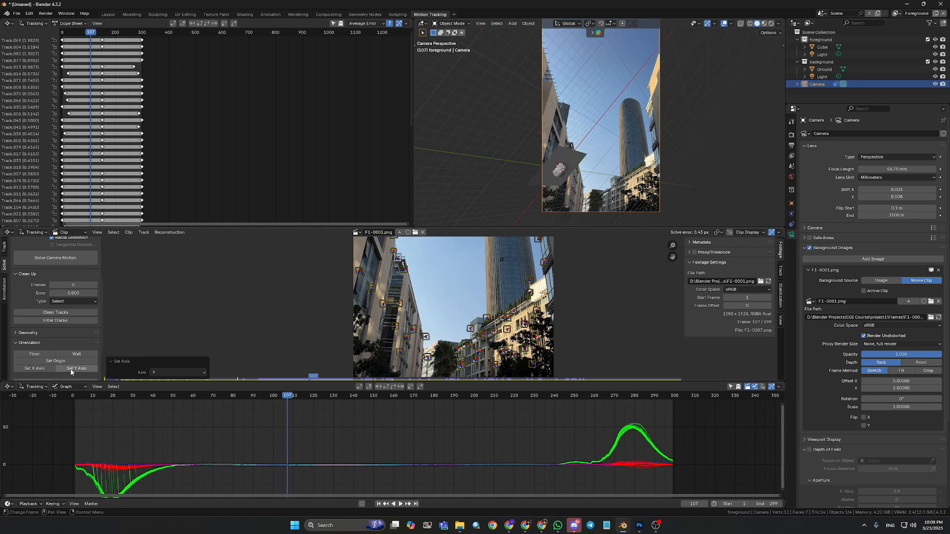
key(ctrl+z)
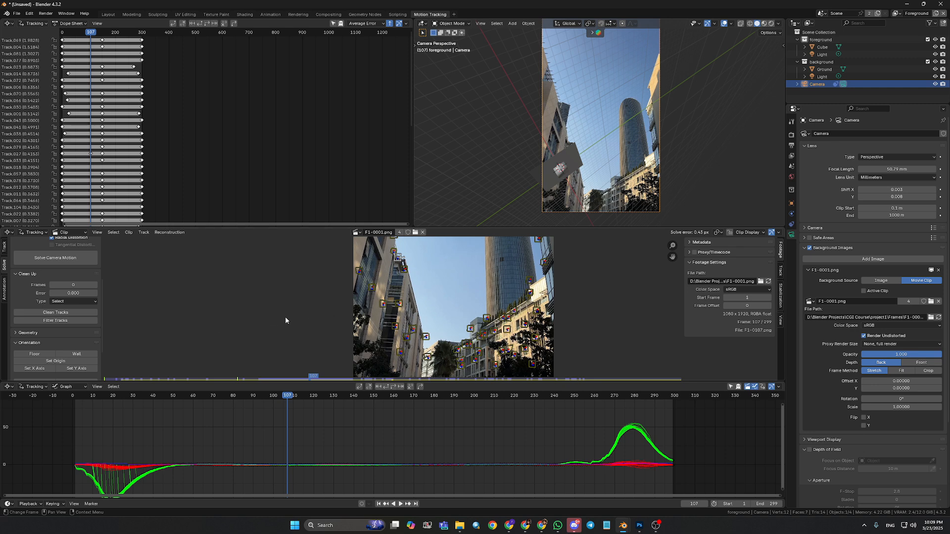
- Set the scene scale with a distance of 3 between the two side-by-side balcony markers on the left building
scroll(378, 334, up, 4)
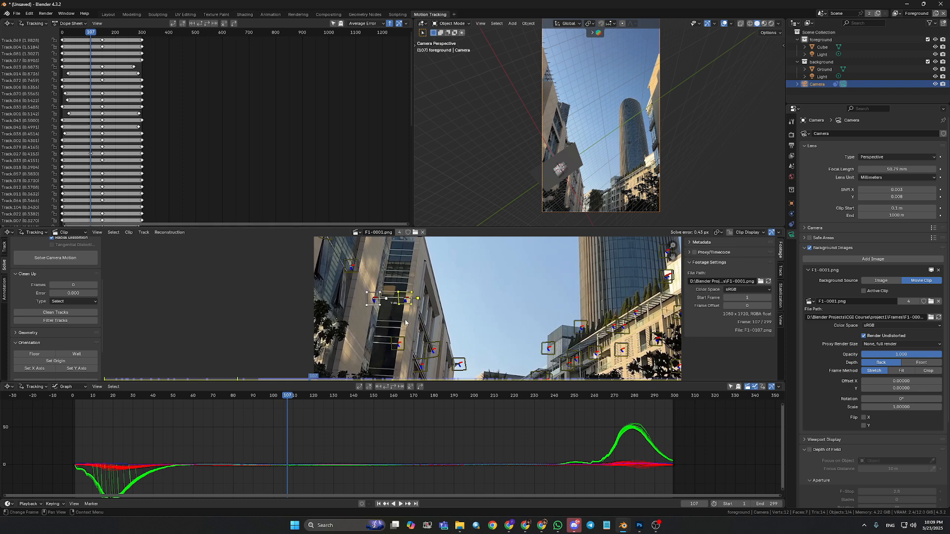
scroll(395, 307, down, 2)
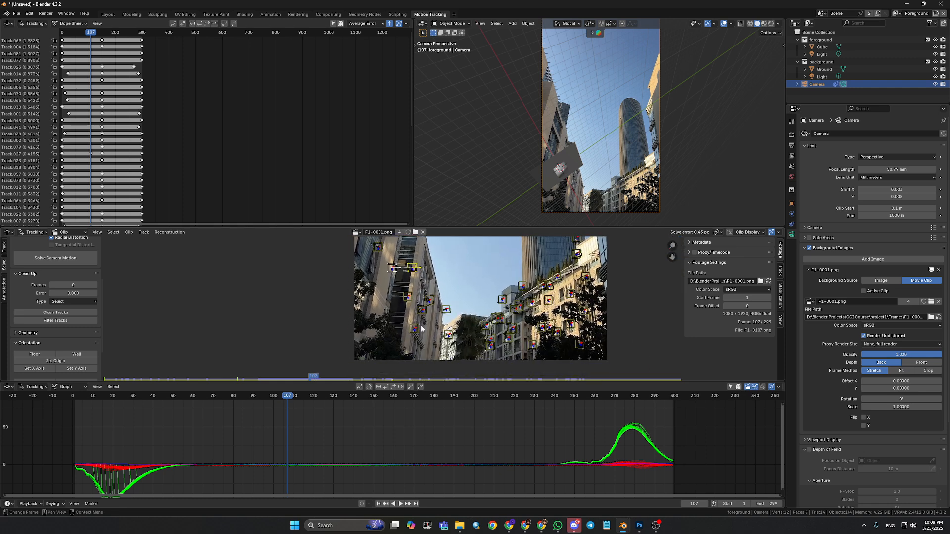
scroll(418, 331, up, 2)
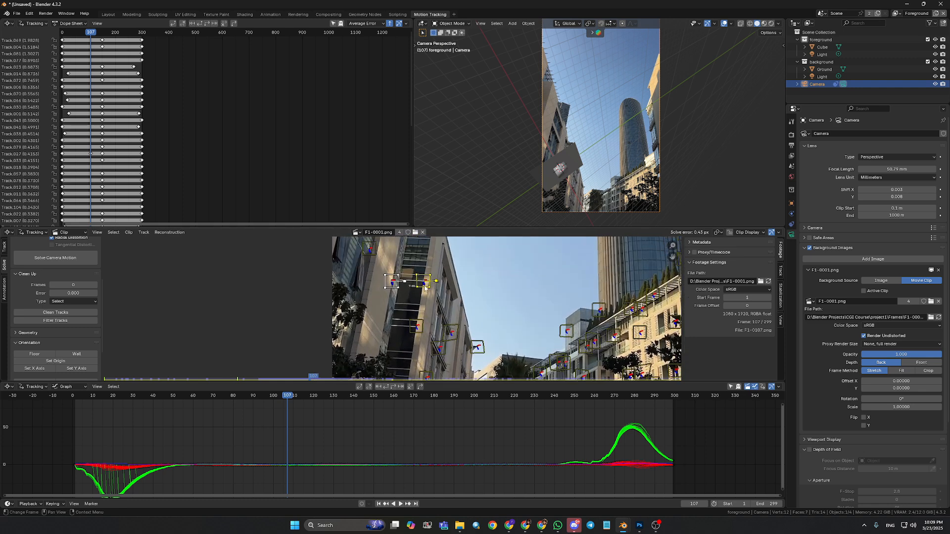
scroll(87, 354, down, 2)
click(75, 361)
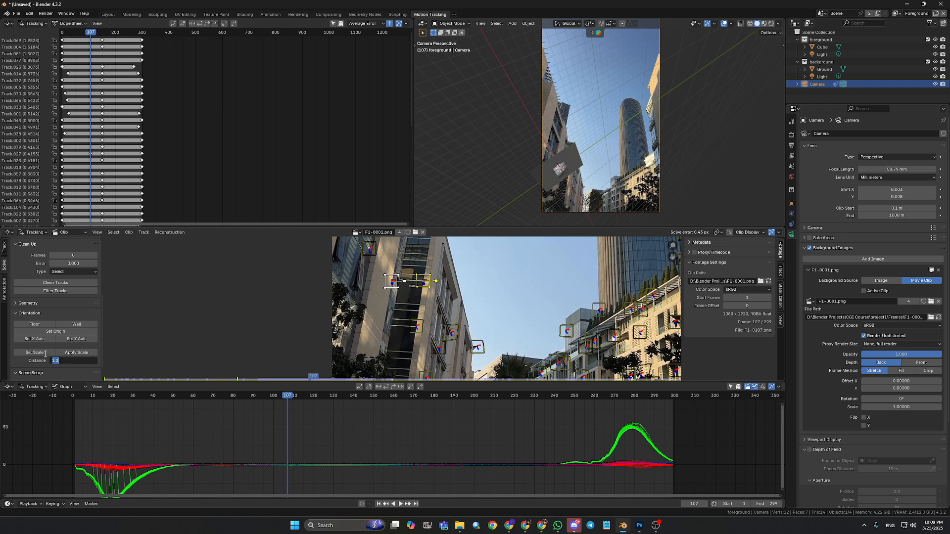
text(3)
key(Return)
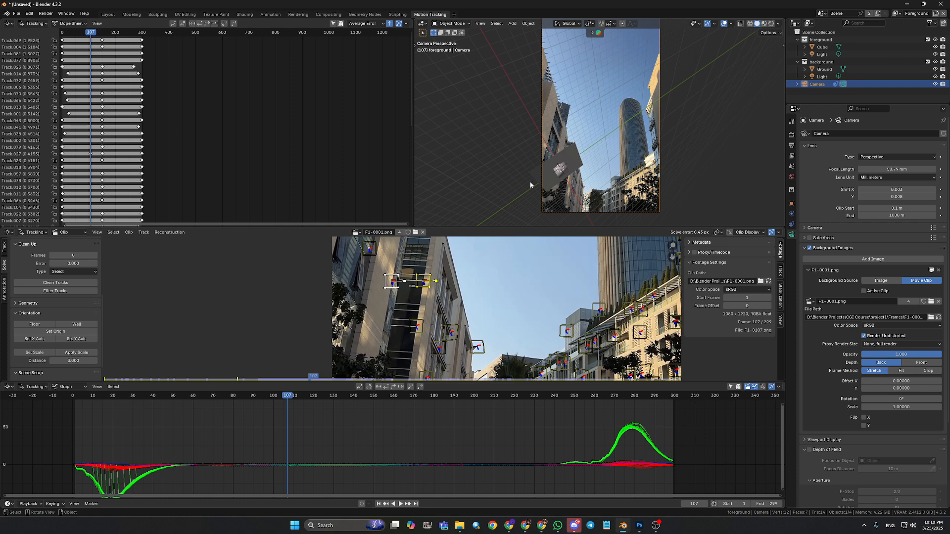
scroll(421, 294, up, 1)
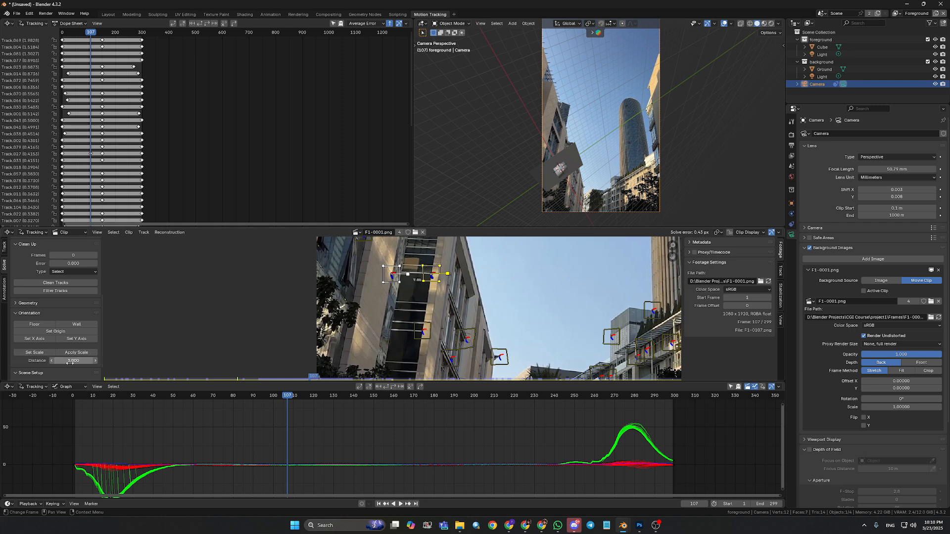
click(35, 353)
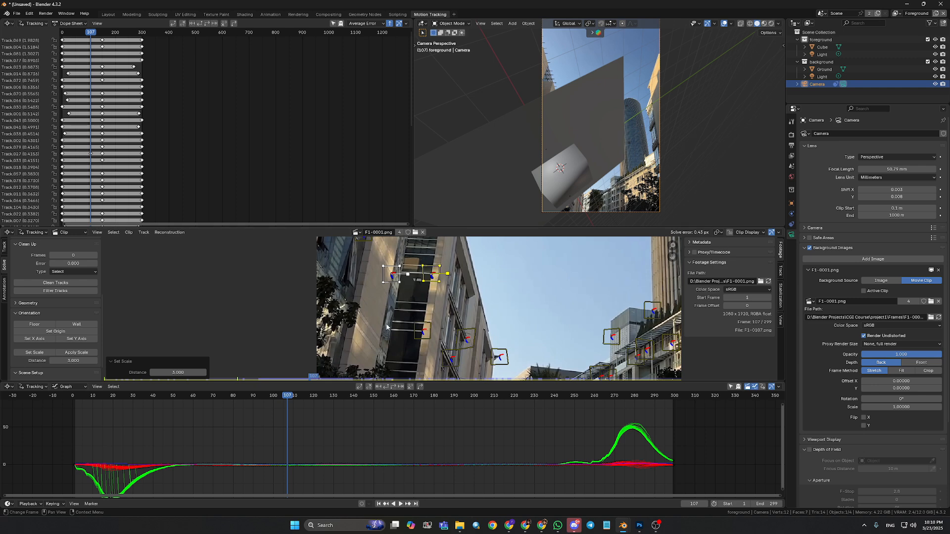
- Set the scene scale with a distance of 5 between the two vertically spaced balcony markers on the left building
click(410, 327)
click(422, 332)
shift+click(431, 276)
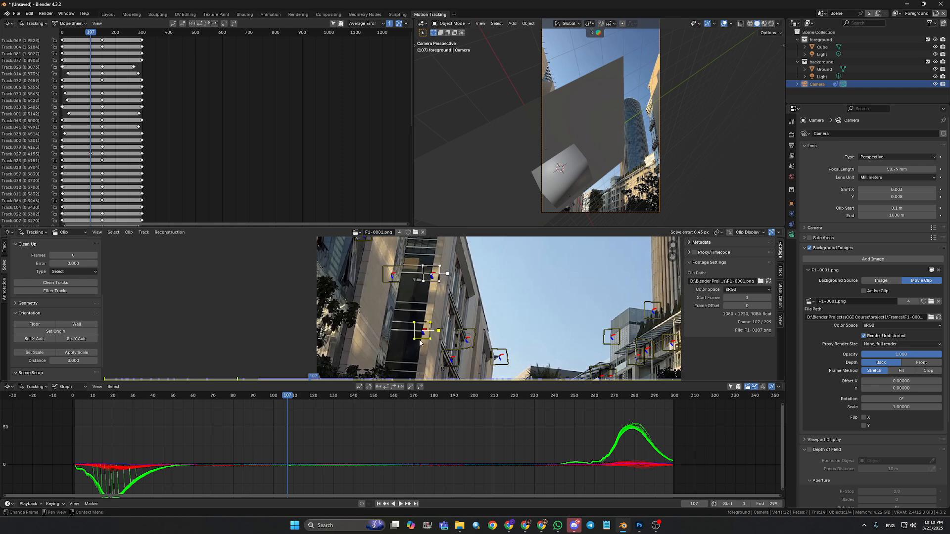
click(73, 361)
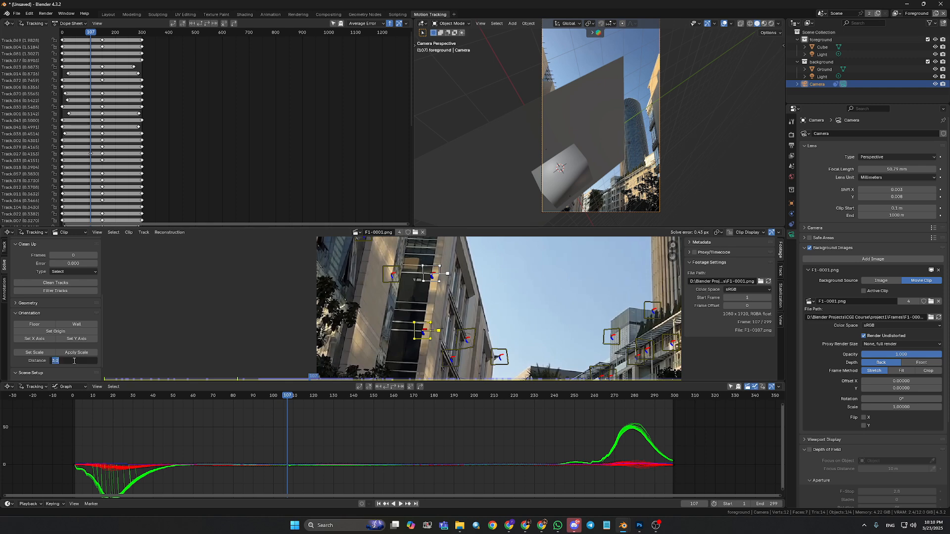
text(5)
key(Return)
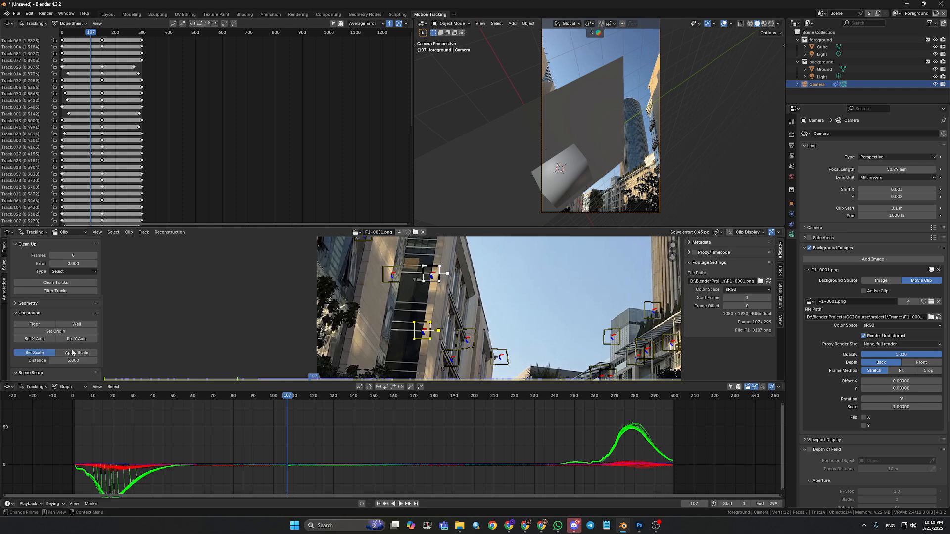
click(19, 352)
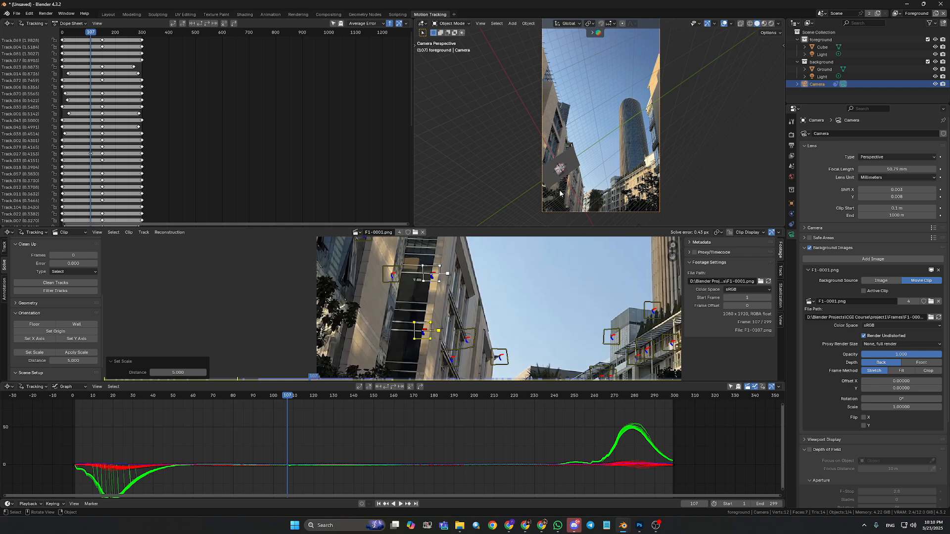
- Check the dimensions of the Ground plane in the 3D view
click(569, 161)
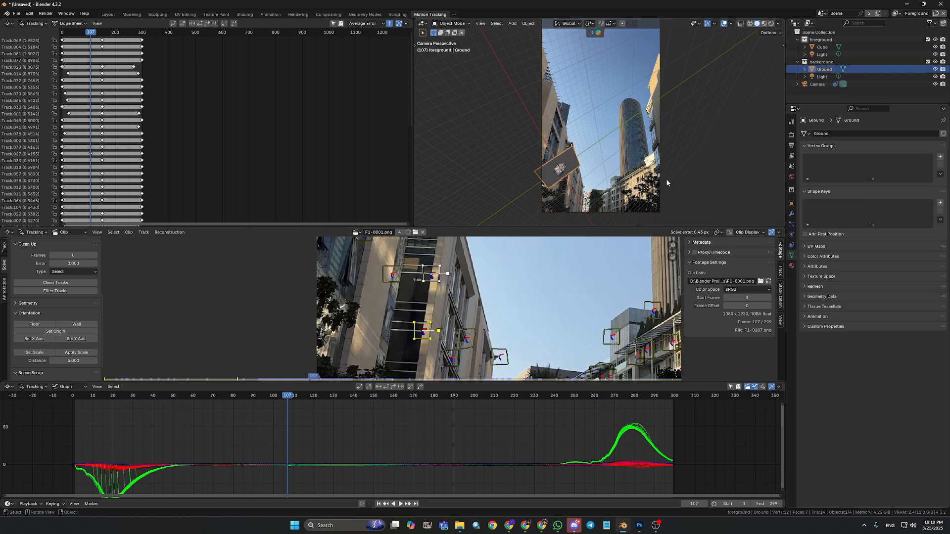
key(n)
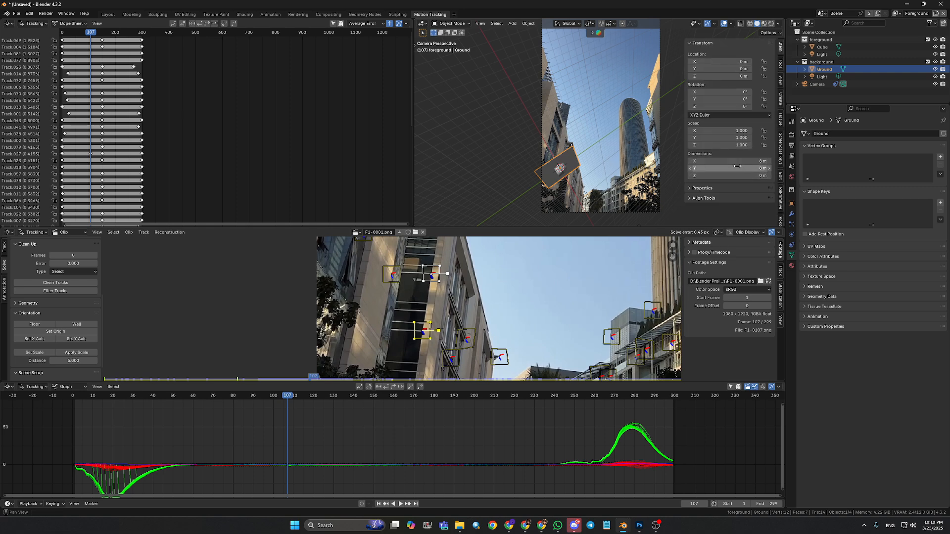
key(n)
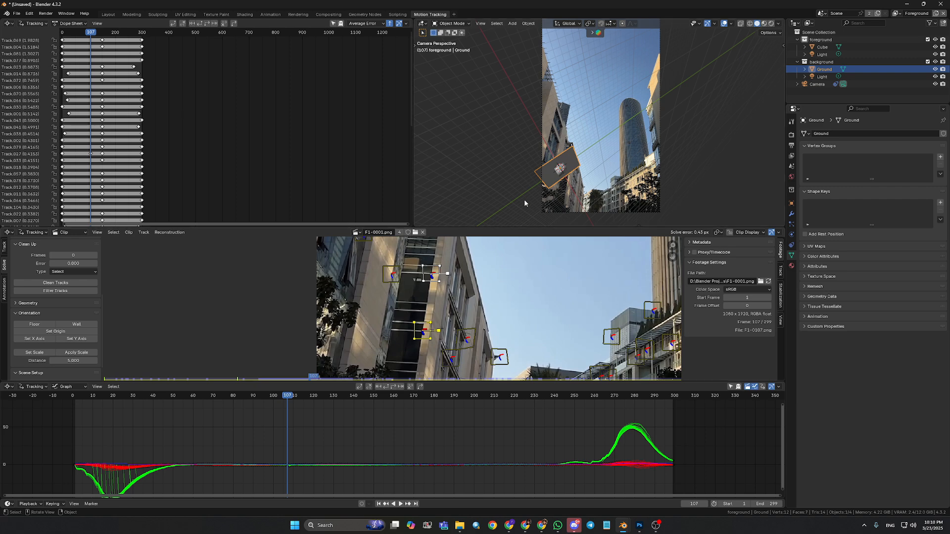
- Delete the cube standing on the Ground plane
click(555, 178)
key(x)
click(545, 178)
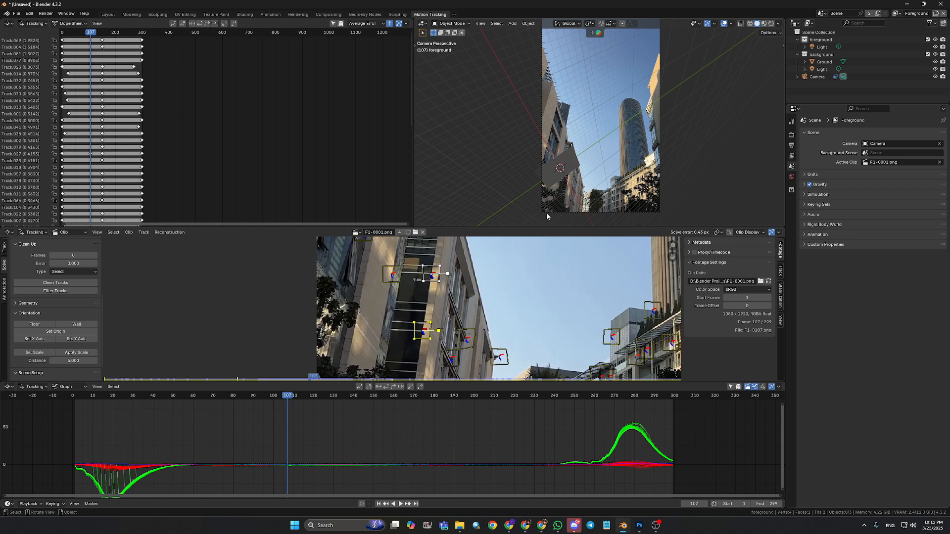
- Try to rotate the Ground plane 90° about the global X axis, and undo the rotation
click(571, 159)
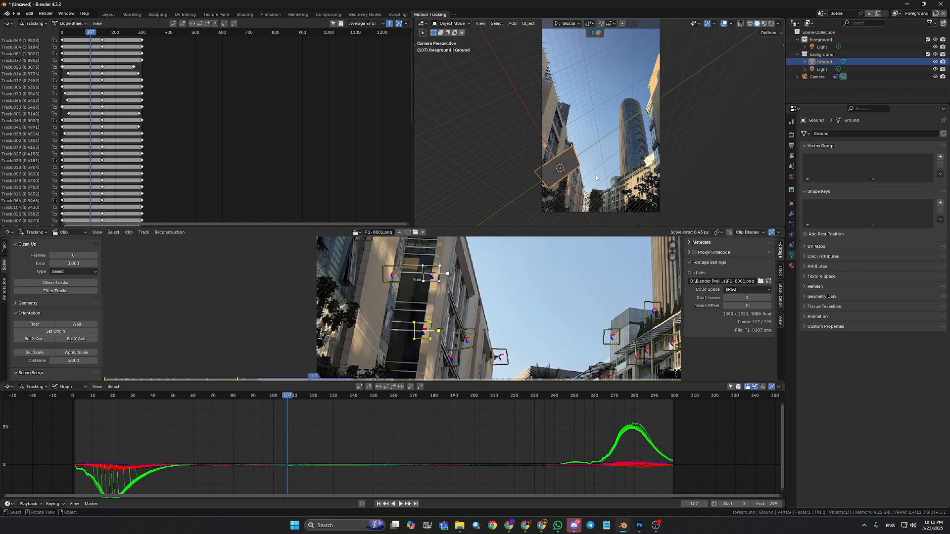
key(r)
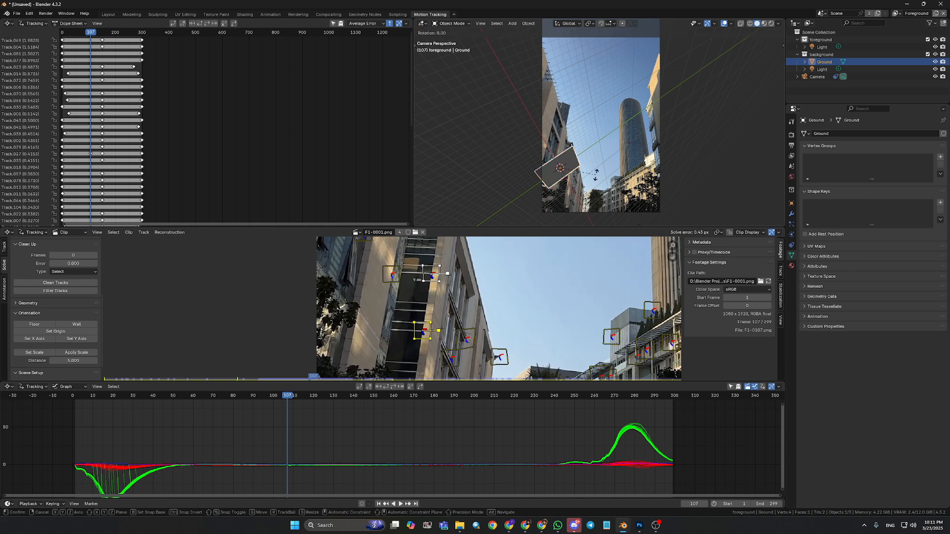
key(x)
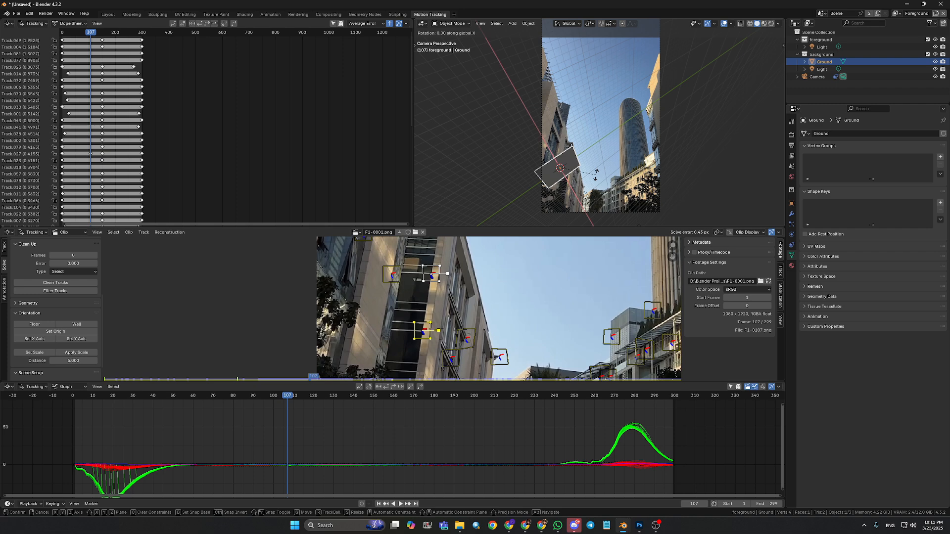
text(90)
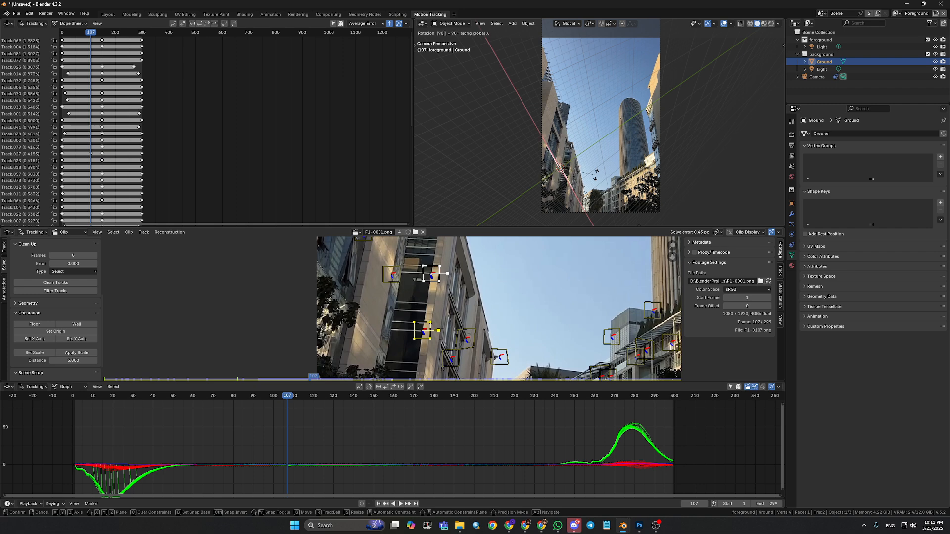
key(Return)
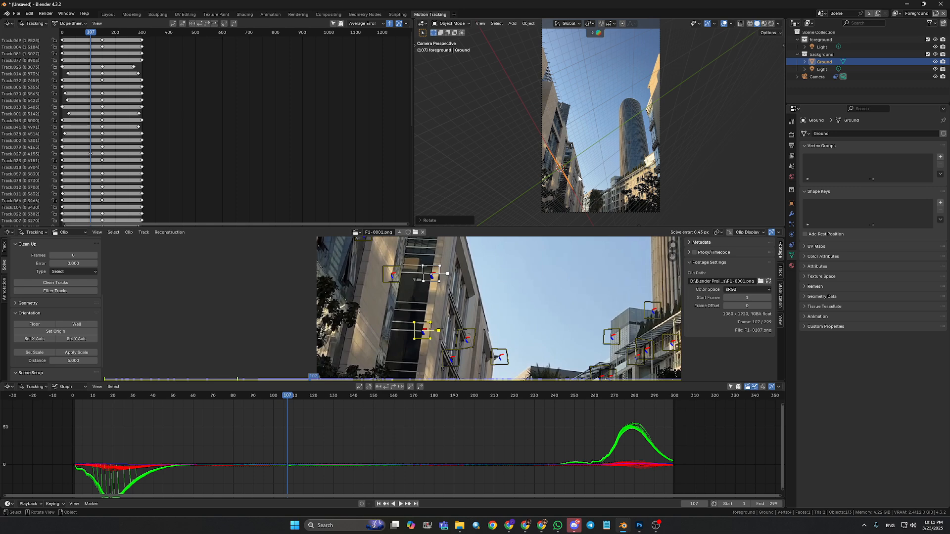
key(ctrl+z)
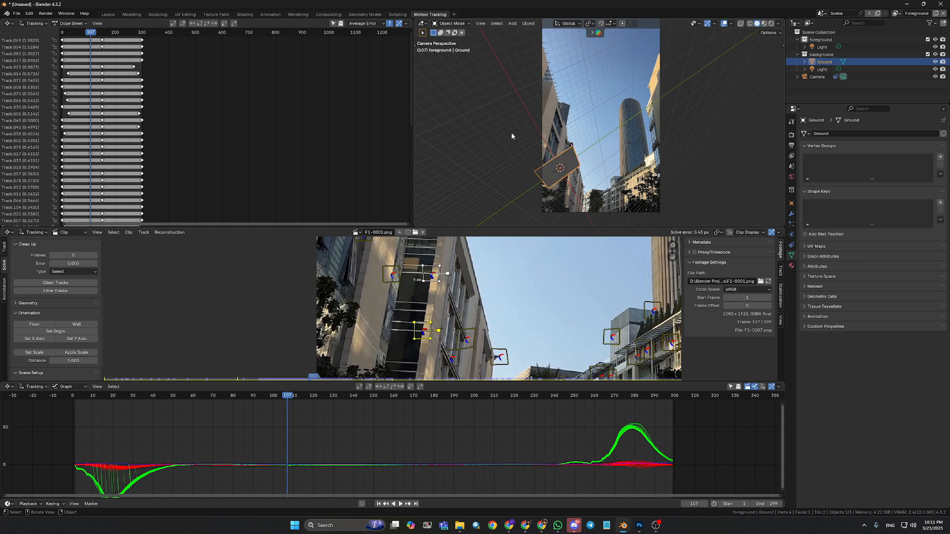
- Add a cylinder mesh to the foreground collection
click(482, 163)
key(shift+a)
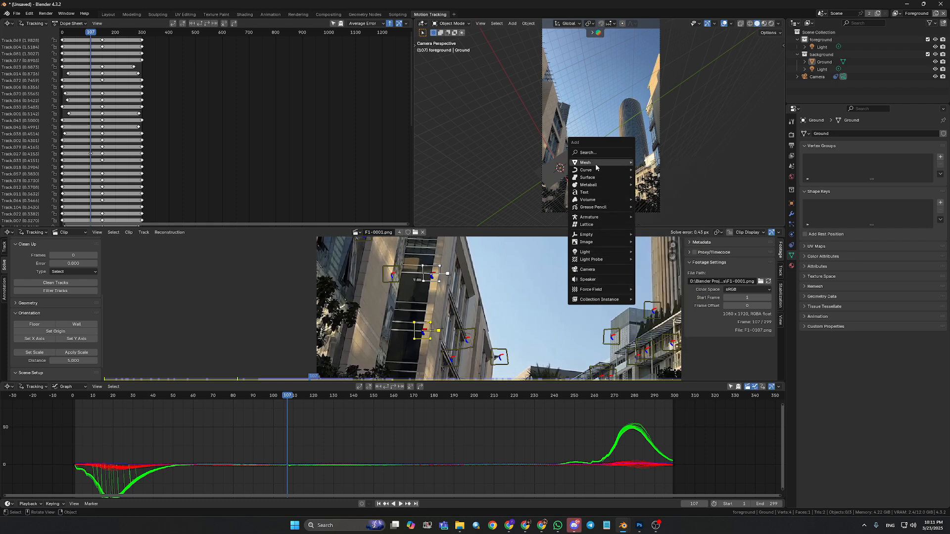
mouse_move(595, 164)
click(659, 209)
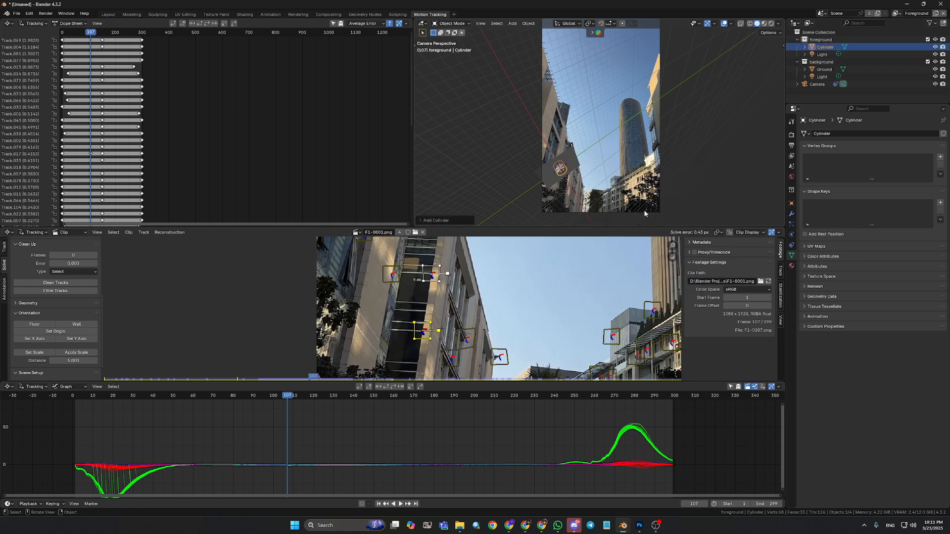
- Move the cylinder along the global axes until it overlaps the top of the round tower in the camera view
key(g)
key(x)
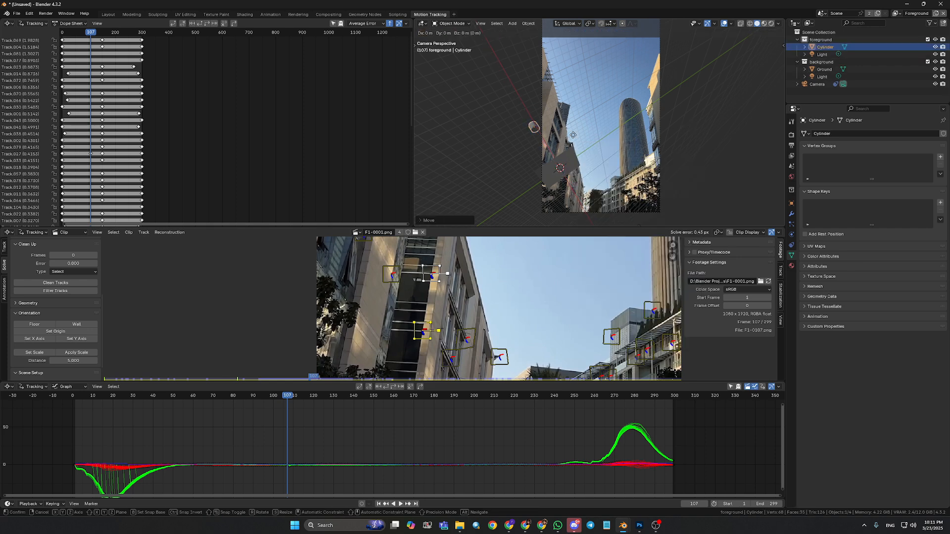
key(y)
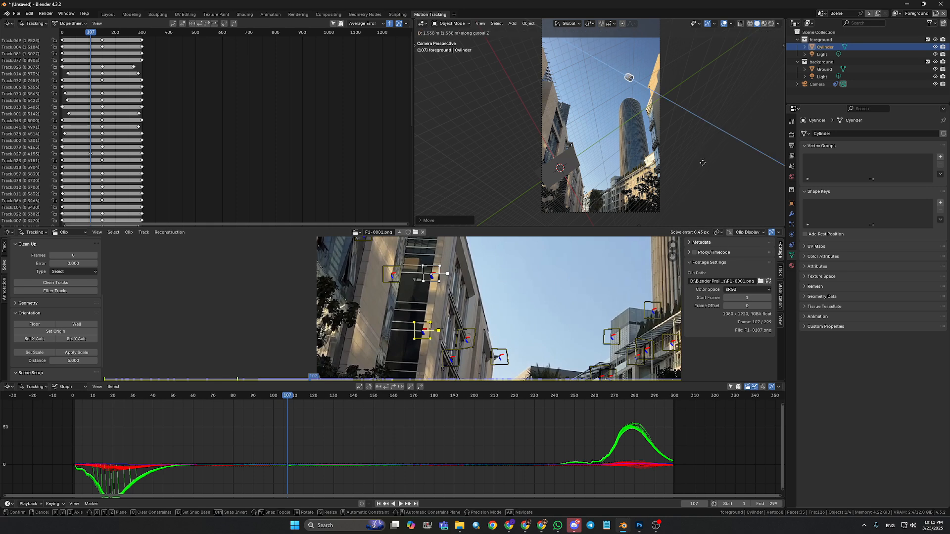
click(702, 180)
key(g)
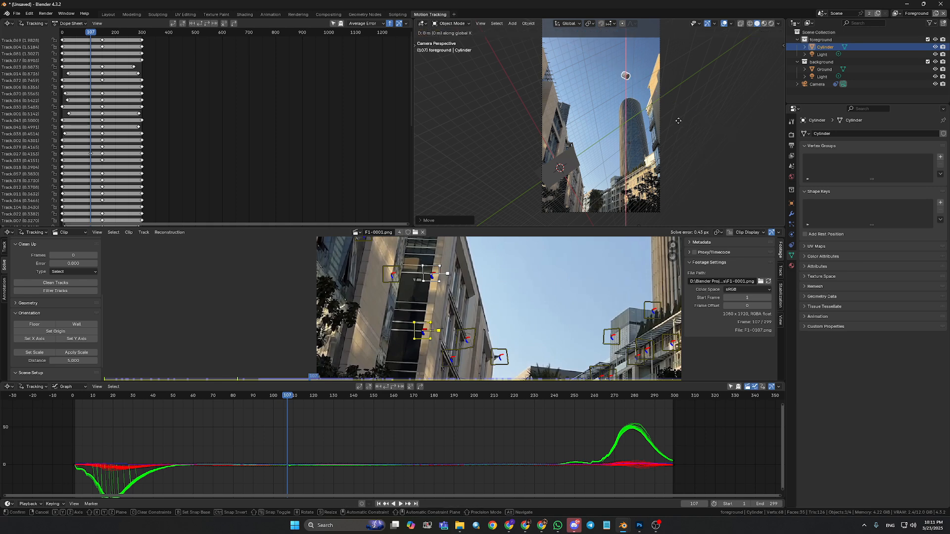
key(x)
click(684, 155)
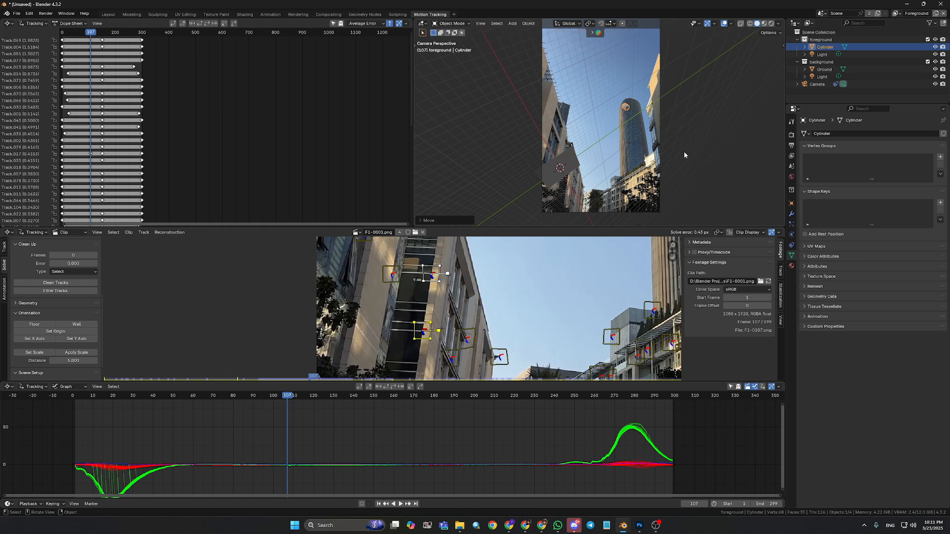
- Rotate the cylinder about the global X axis
key(r)
key(x)
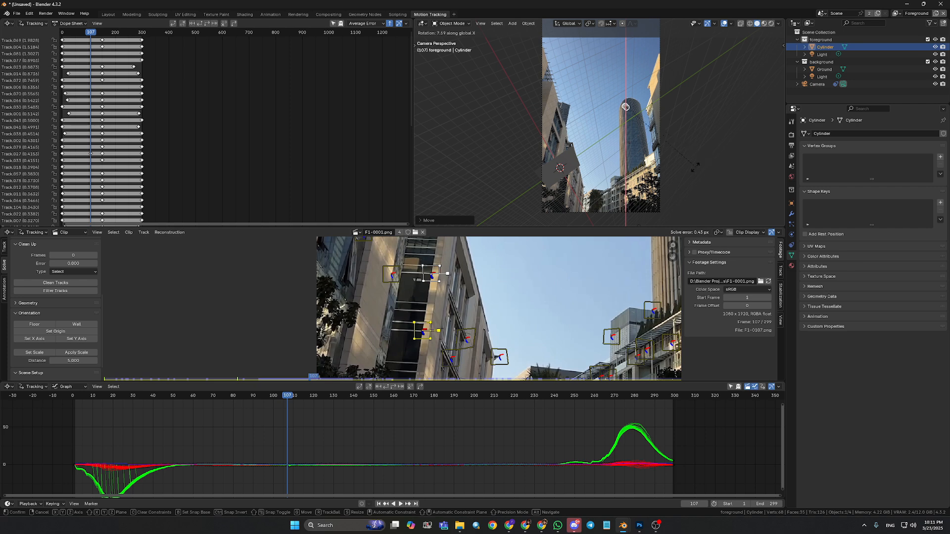
click(649, 177)
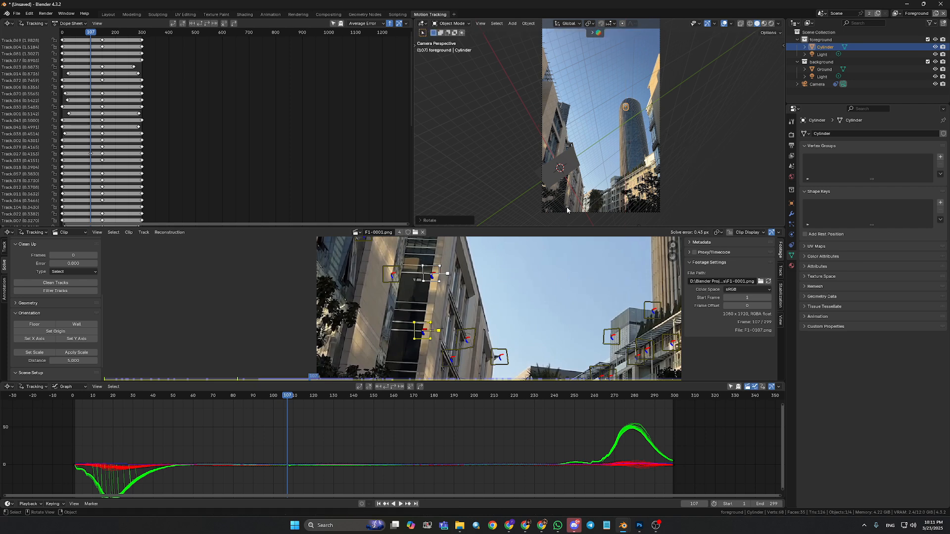
- Select the tracking marker on the top edge of the round tower in the footage
scroll(619, 296, down, 2)
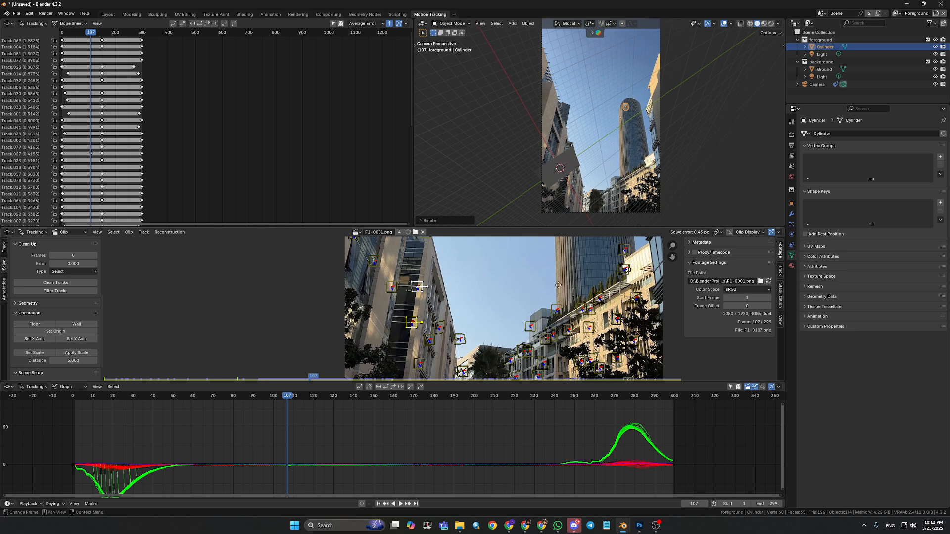
middle_drag(586, 253, 555, 338)
middle_drag(565, 288, 565, 310)
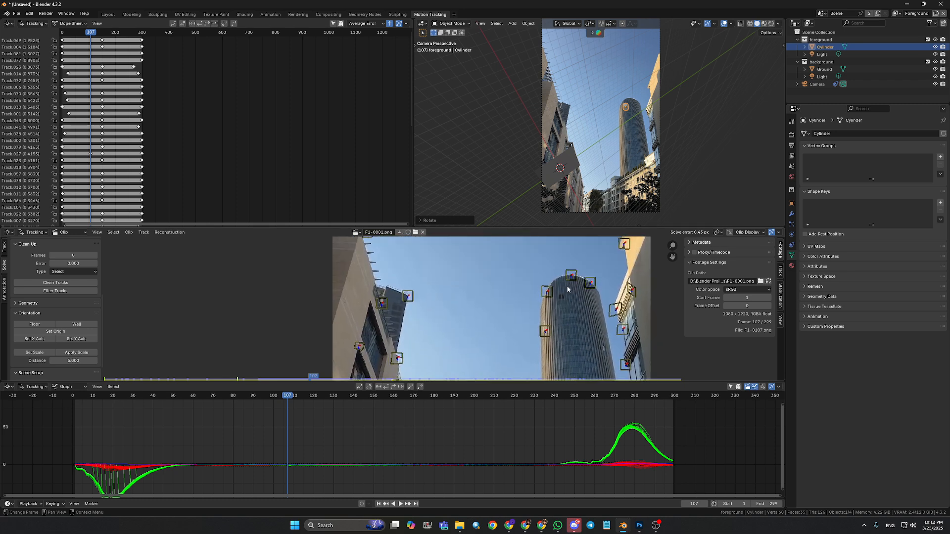
click(567, 276)
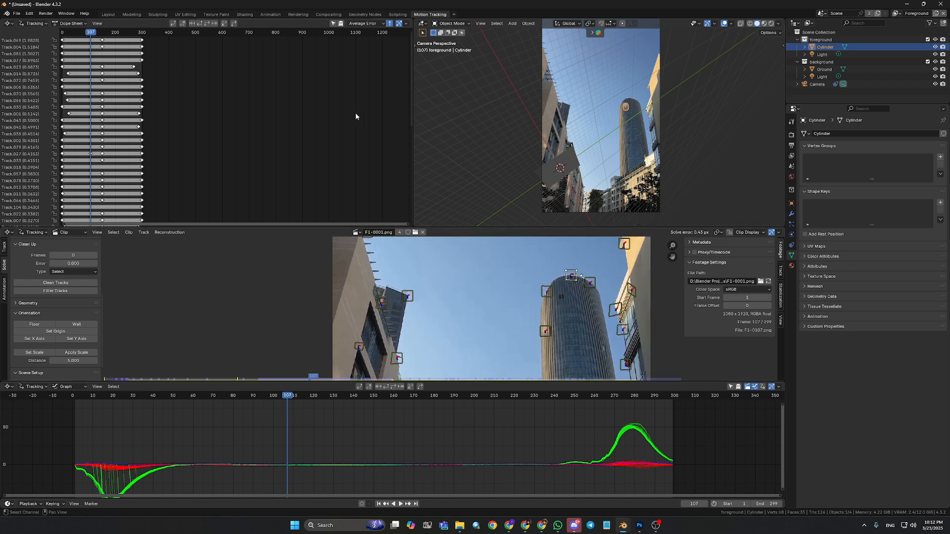
- Turn the dope sheet area into a 3D viewport and frame the cylinder in it
click(9, 23)
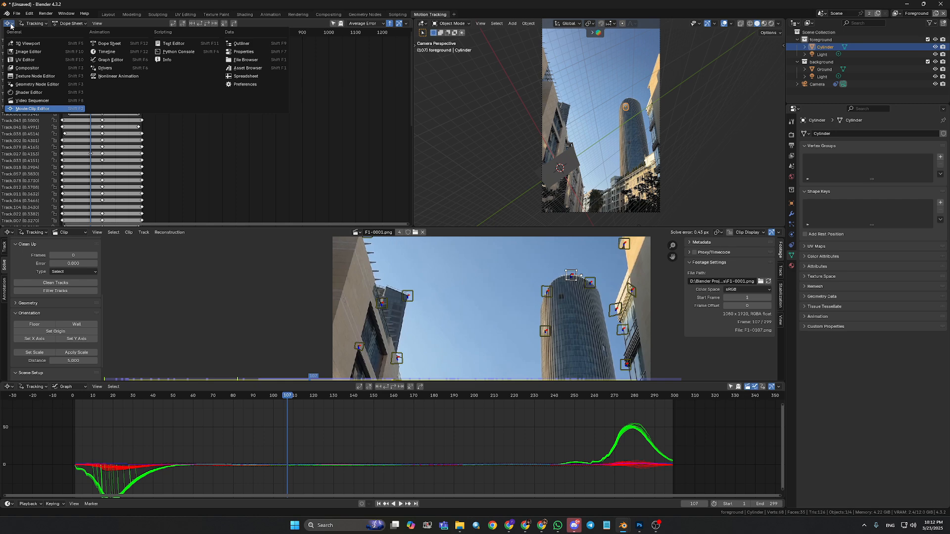
click(28, 43)
scroll(339, 175, down, 10)
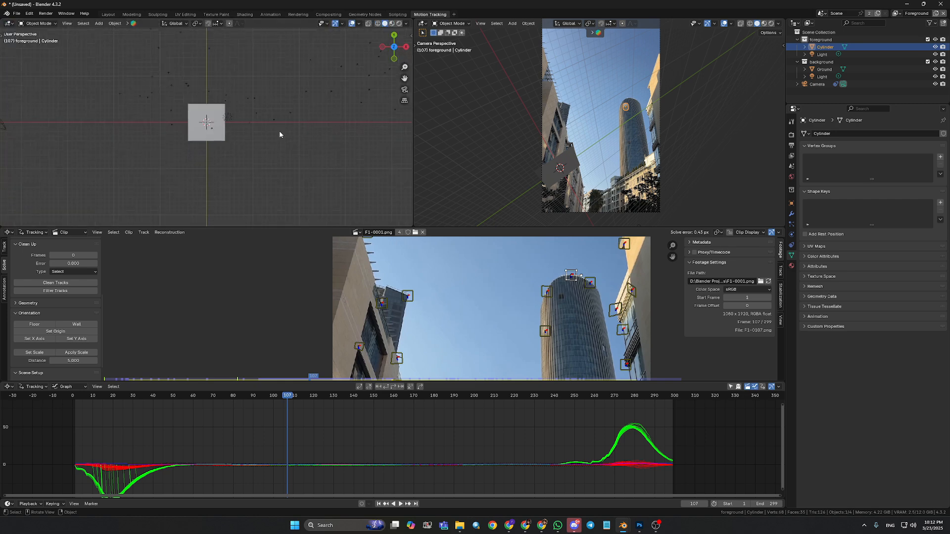
key(grave)
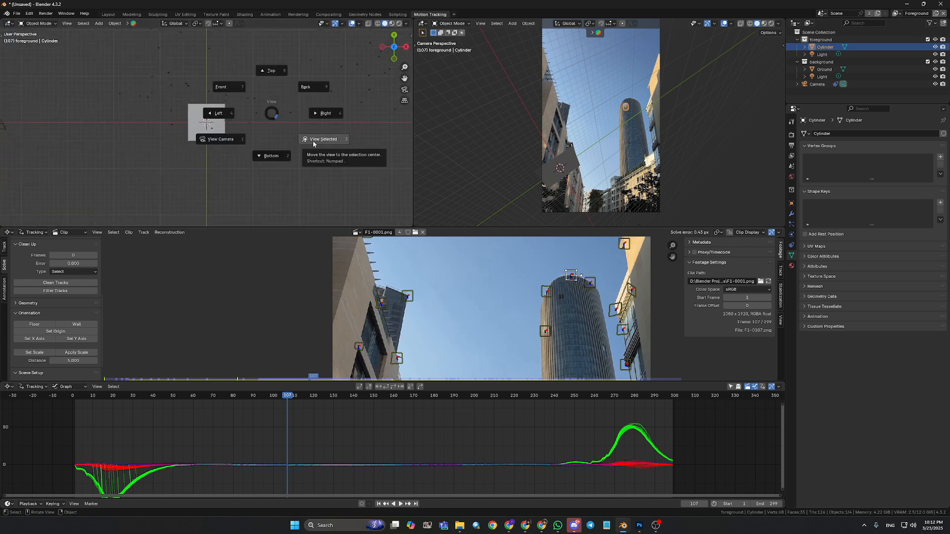
click(313, 142)
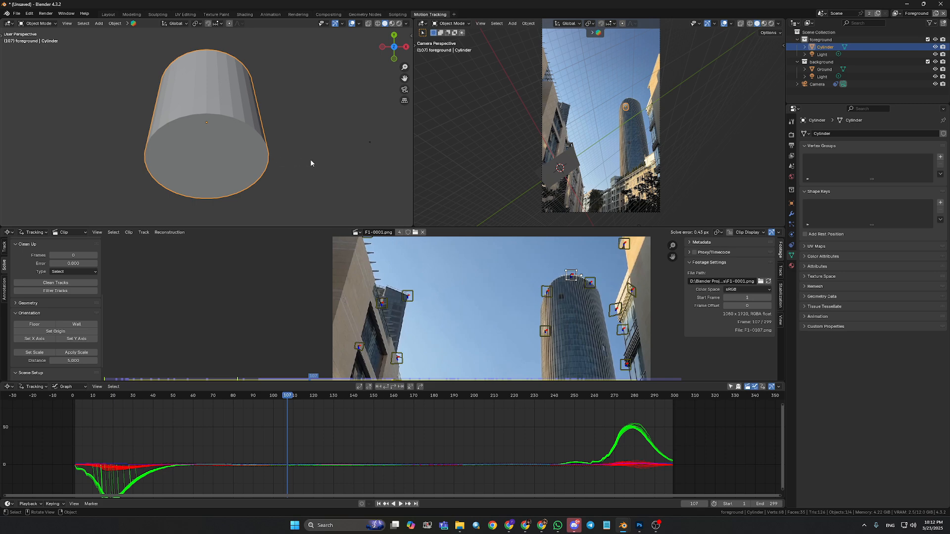
scroll(312, 162, down, 2)
middle_drag(313, 162, 313, 168)
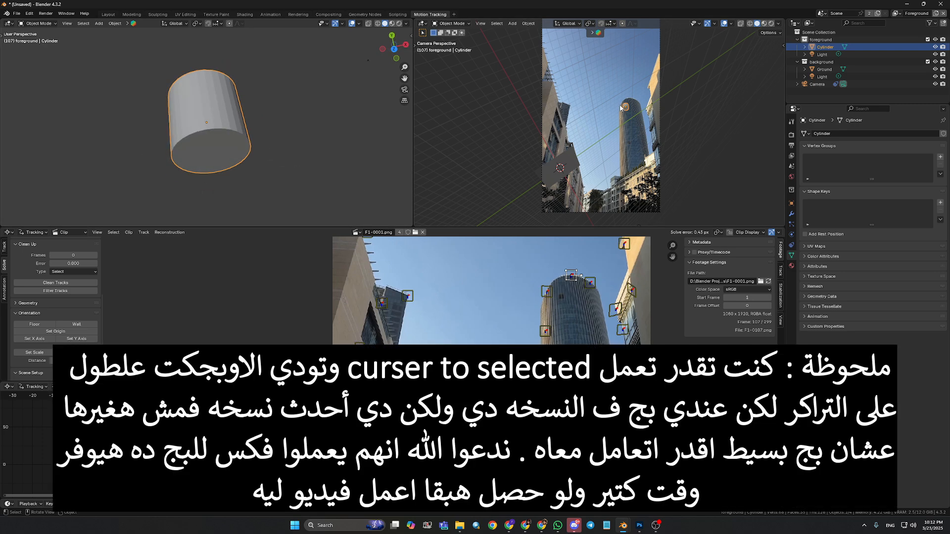
- Select the round tower's upper-left track point in the camera view and show the scene from the front in the second viewport
click(622, 104)
click(606, 142)
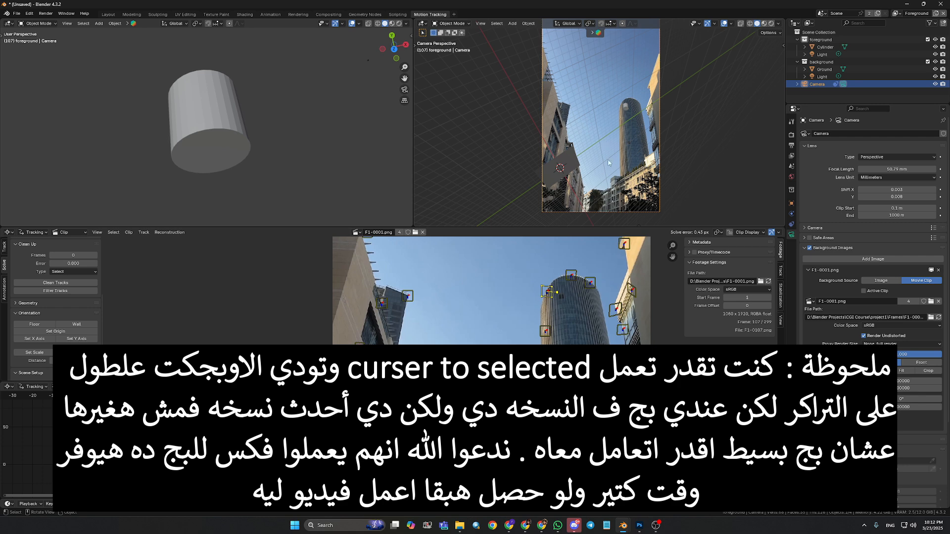
scroll(255, 151, down, 10)
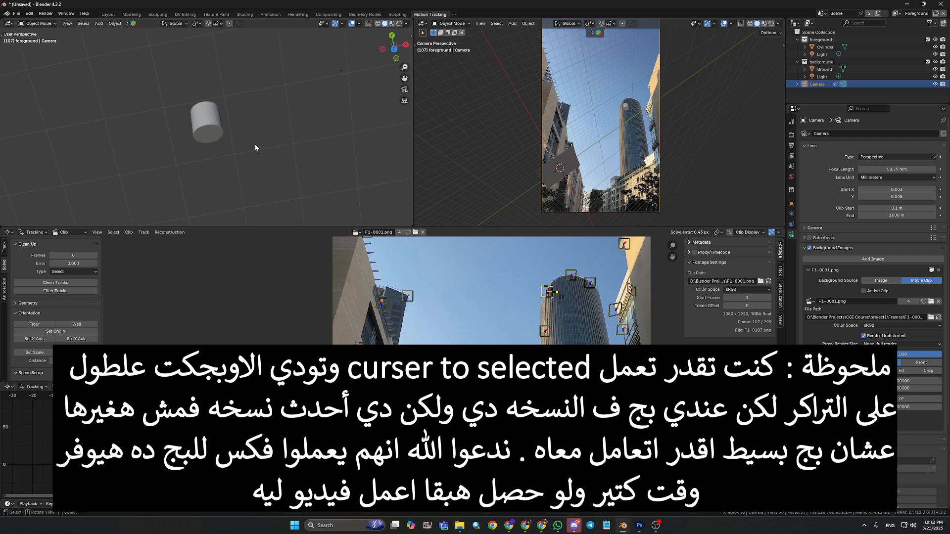
middle_drag(251, 143, 270, 111)
middle_drag(287, 61, 304, 111)
key(KP_1)
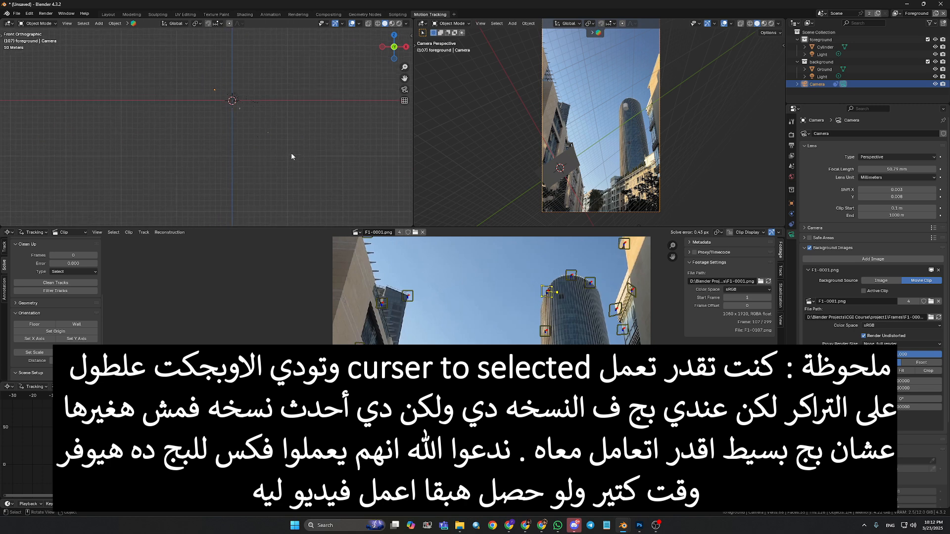
- Move the cylinder close to the round tower's track point in the front view
scroll(290, 155, up, 4)
shift+middle_drag(329, 158, 257, 196)
scroll(318, 133, up, 2)
scroll(319, 131, up, 1)
scroll(318, 161, up, 3)
shift+middle_drag(327, 180, 287, 175)
shift+middle_drag(277, 137, 281, 167)
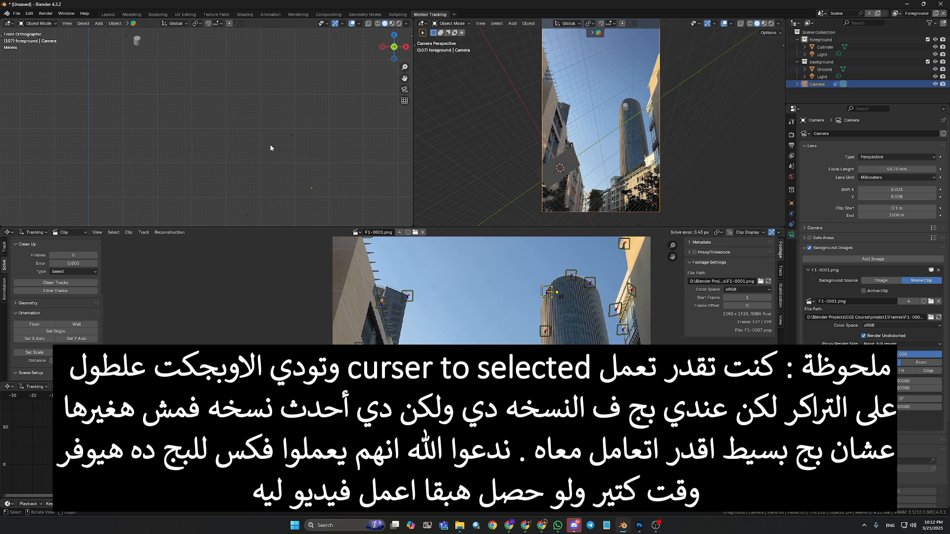
click(139, 40)
key(g)
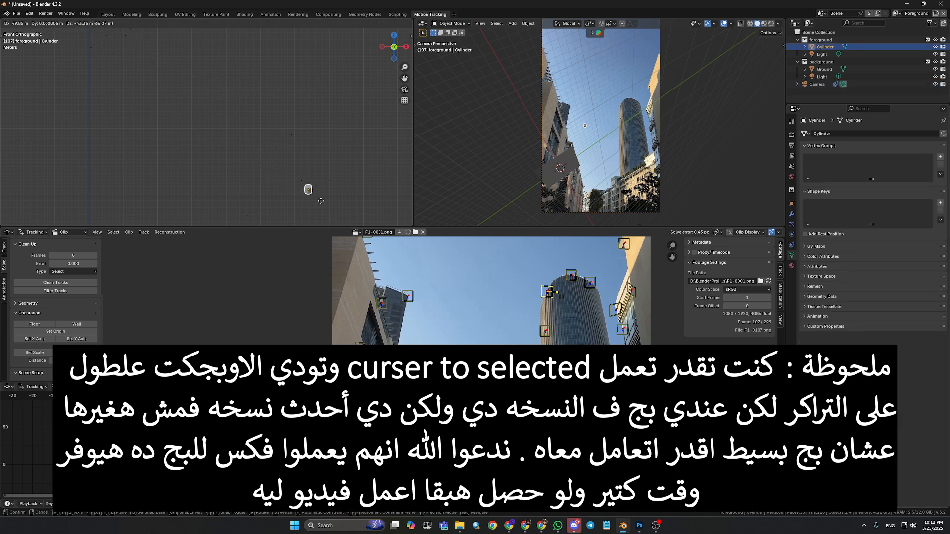
click(319, 194)
click(315, 193)
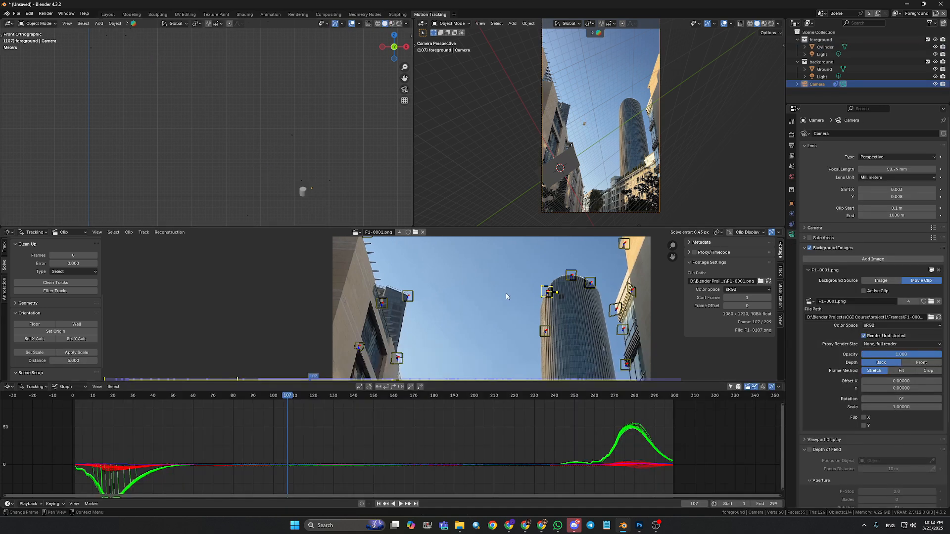
- Shift the cylinder about 2.4 m along X in the front view to meet the tower's track point
shift+middle_drag(358, 192, 350, 152)
scroll(366, 187, up, 2)
click(318, 149)
key(g)
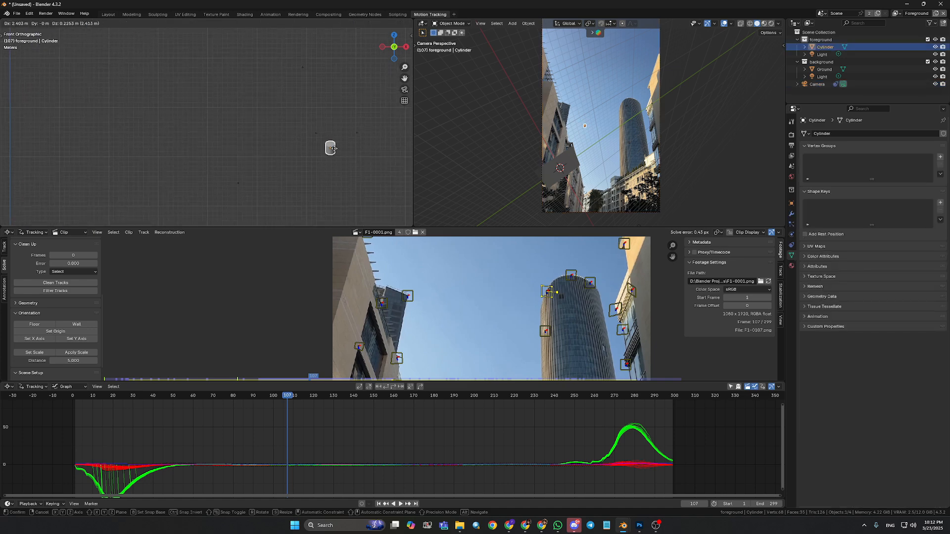
click(342, 169)
- Move the cylinder farther along Y in the right side view to line it up with the top of the round tower
key(KP_3)
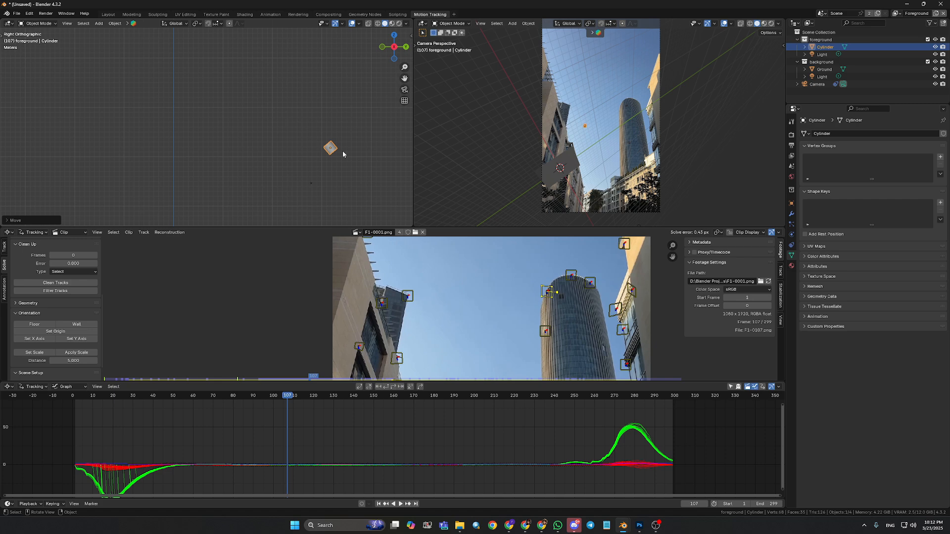
key(g)
click(332, 151)
click(590, 139)
scroll(349, 160, down, 6)
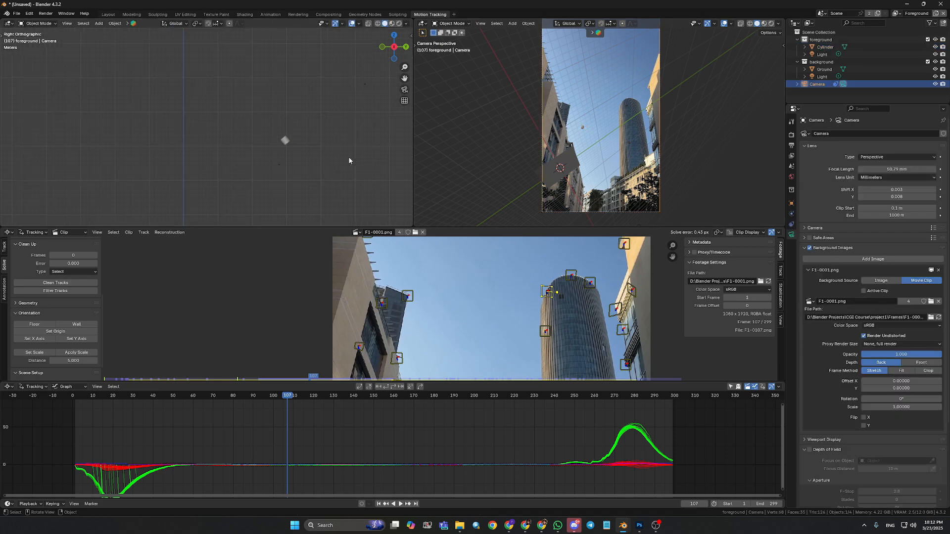
click(253, 139)
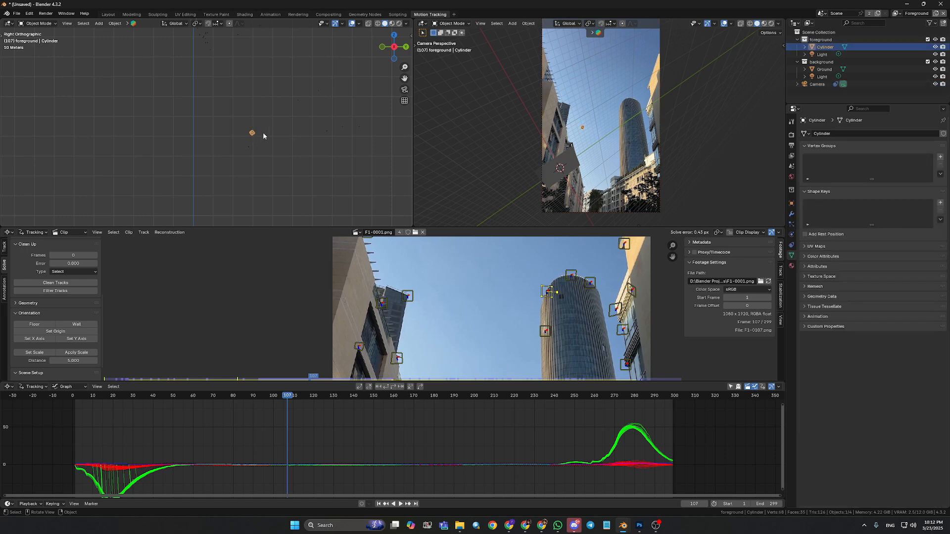
key(g)
click(341, 131)
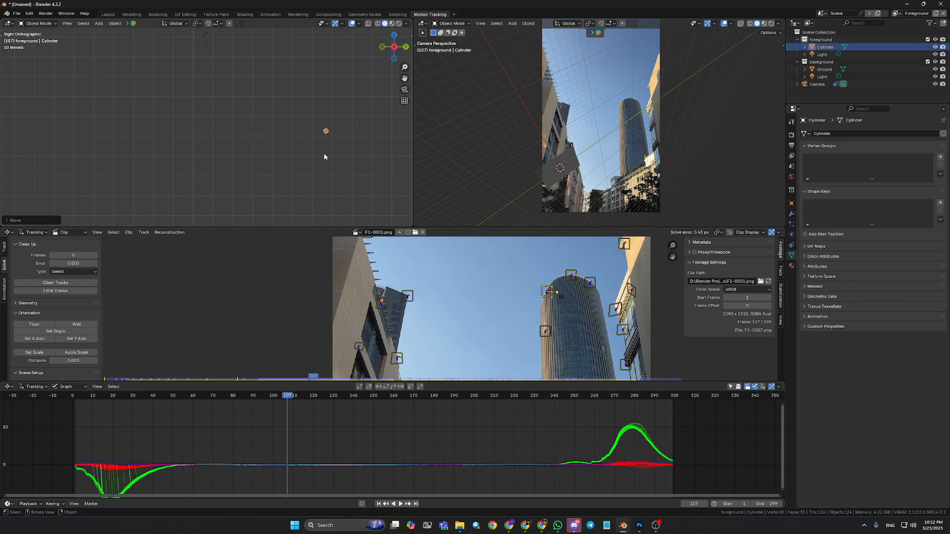
- Straighten the cylinder in the right side view and scale it up to roughly the round tower's width
scroll(322, 154, up, 3)
key(r)
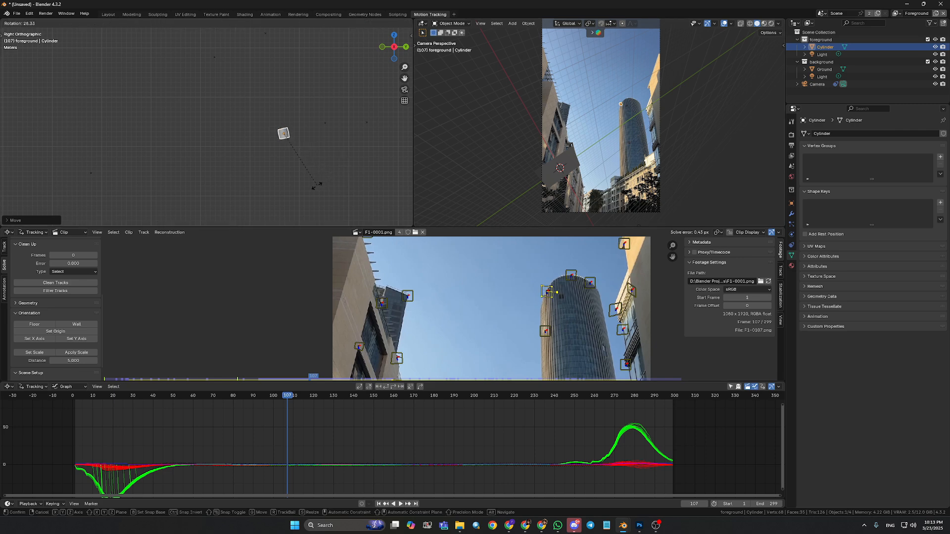
click(307, 191)
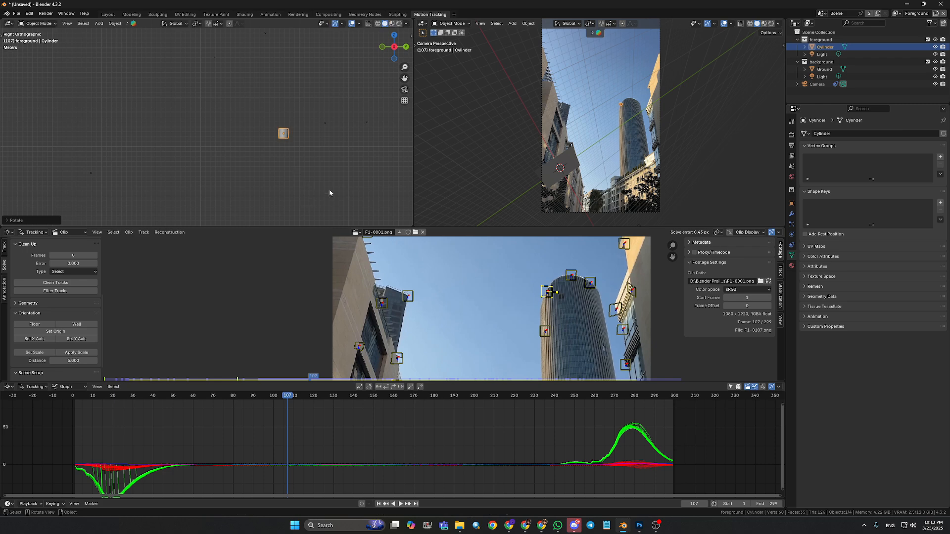
key(s)
click(390, 23)
key(s)
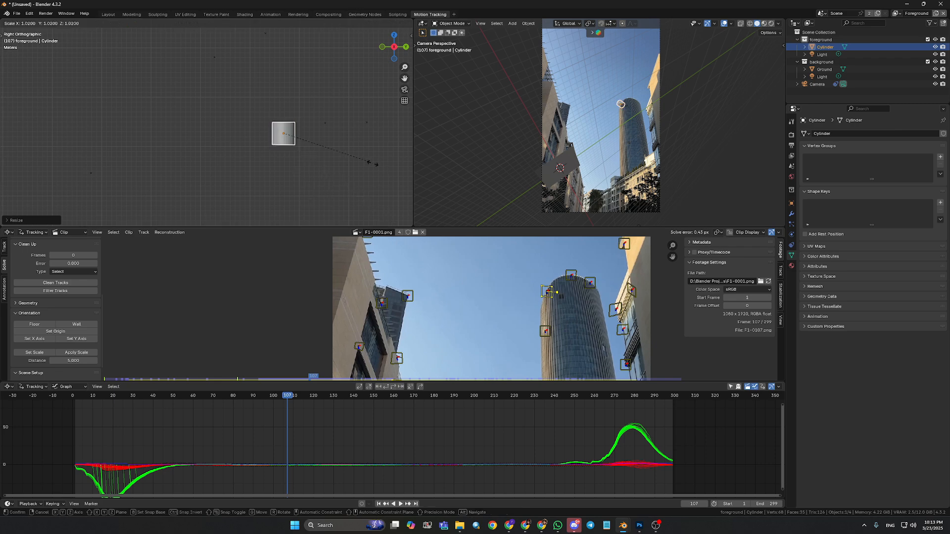
click(214, 129)
key(r)
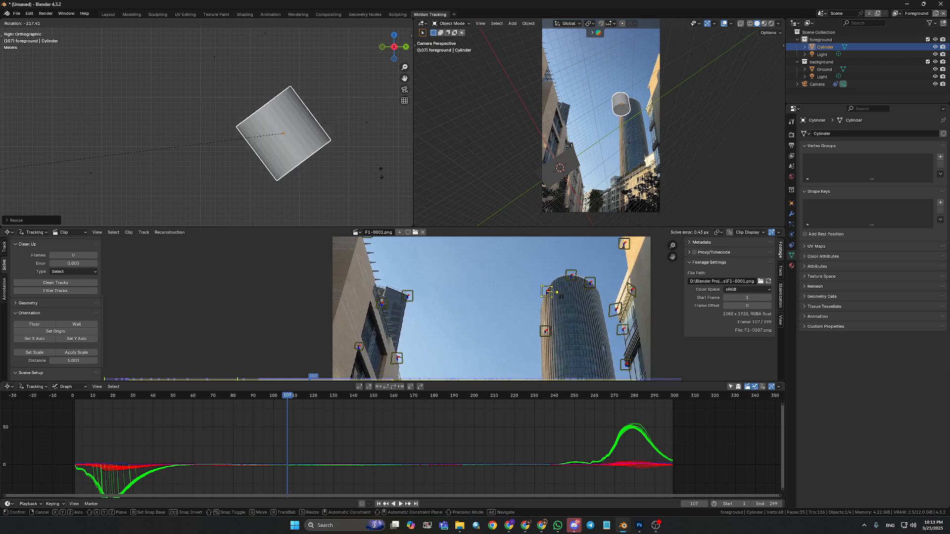
key(Escape)
key(r)
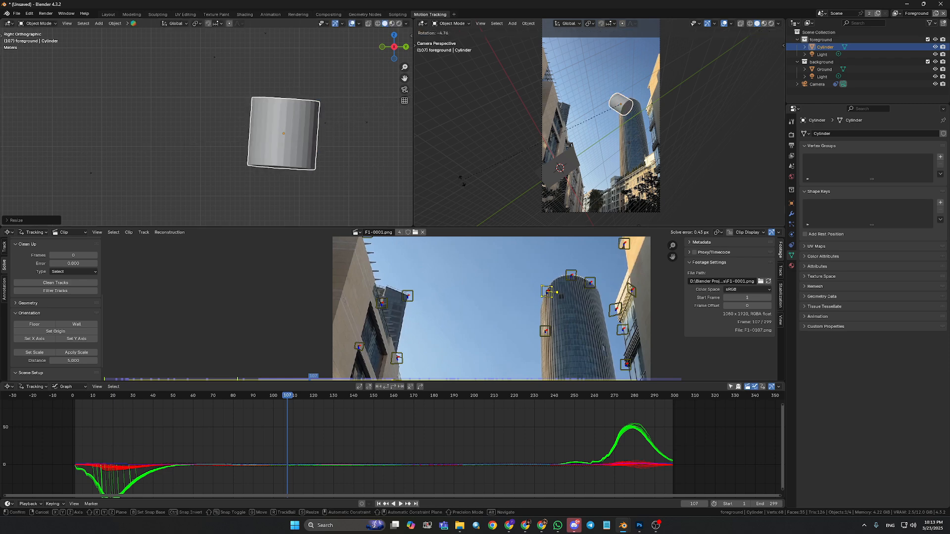
key(Escape)
- Tilt the cylinder in the right side and front views until its lean matches the round tower in the camera view
key(r)
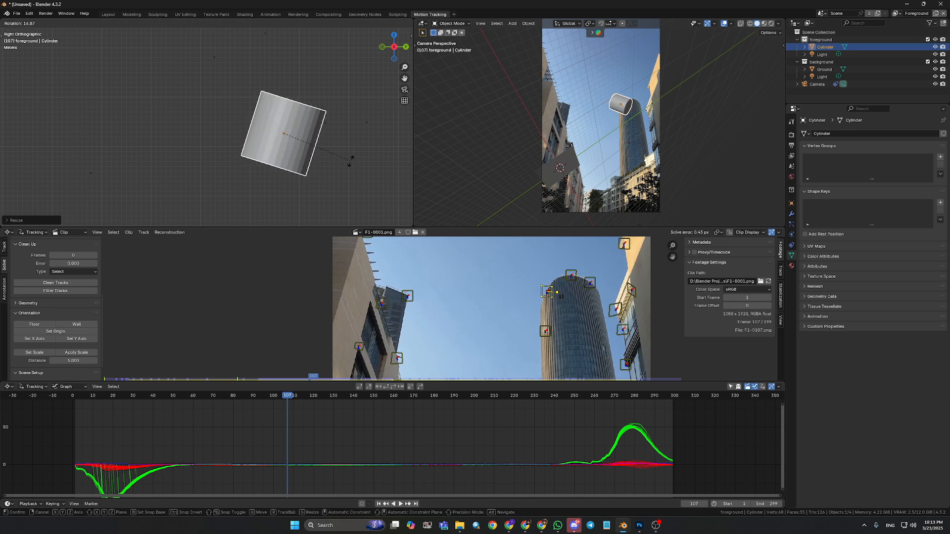
click(359, 75)
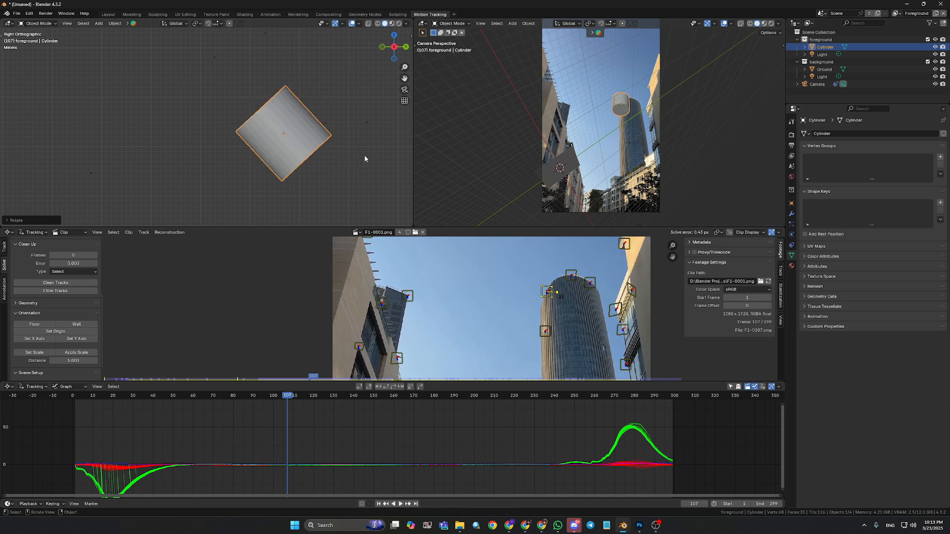
key(KP_1)
key(r)
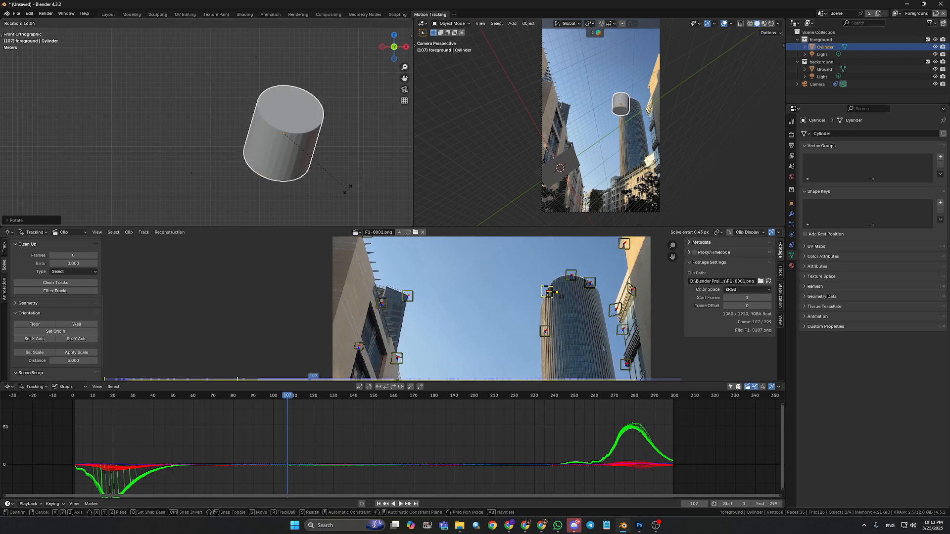
click(324, 193)
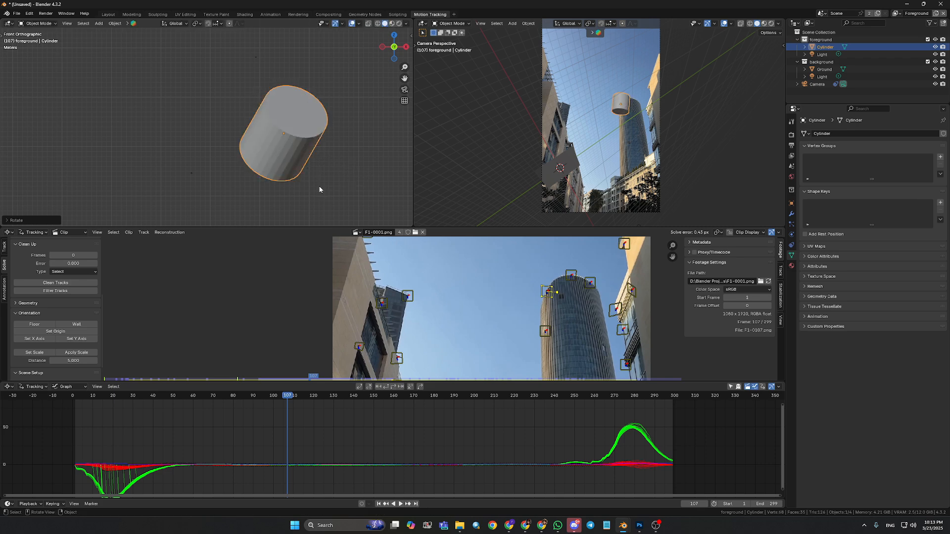
key(KP_3)
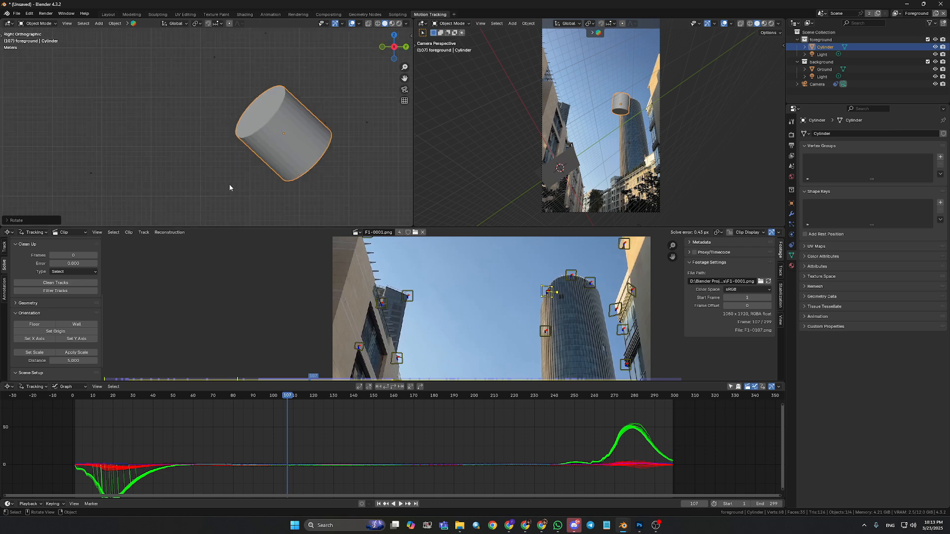
key(r)
click(354, 204)
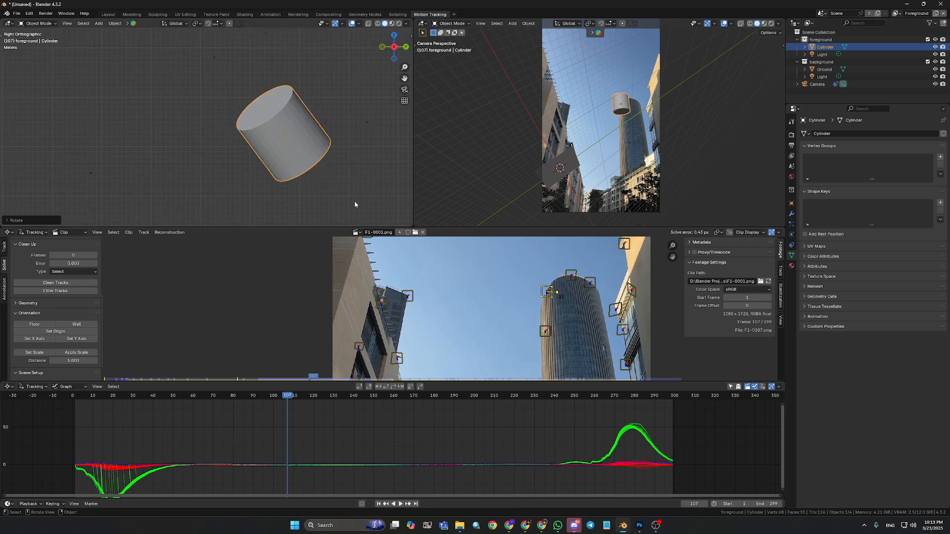
- Move the cylinder in the right side view so it covers the top of the round tower, and deselect it
key(g)
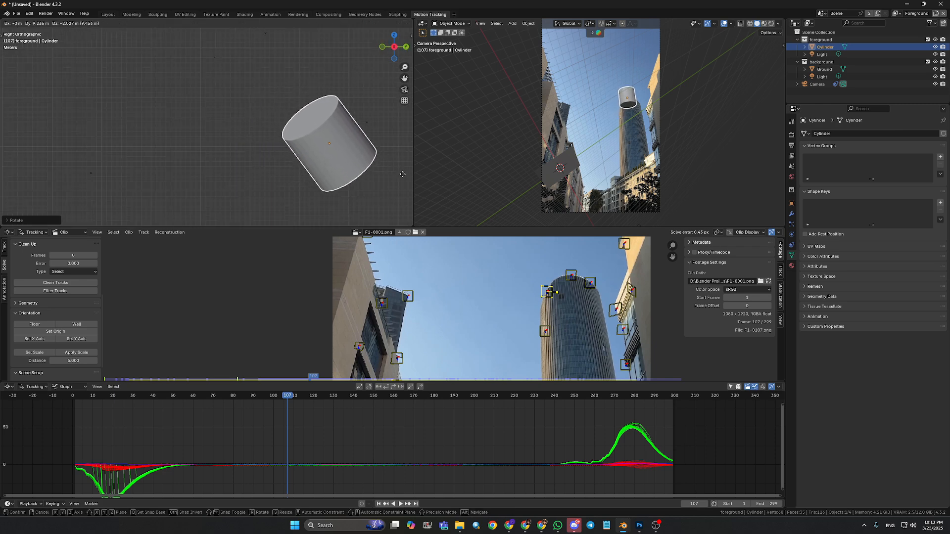
click(409, 152)
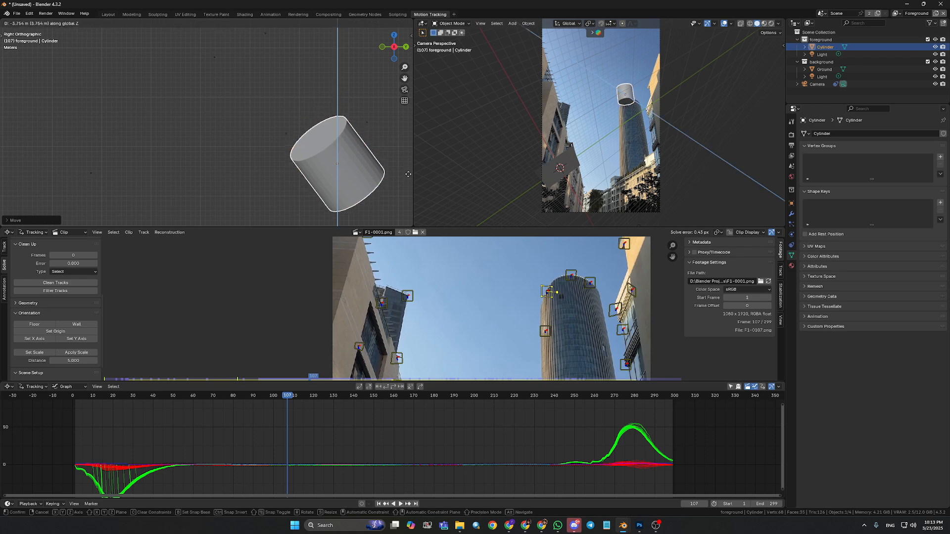
scroll(405, 166, down, 3)
key(g)
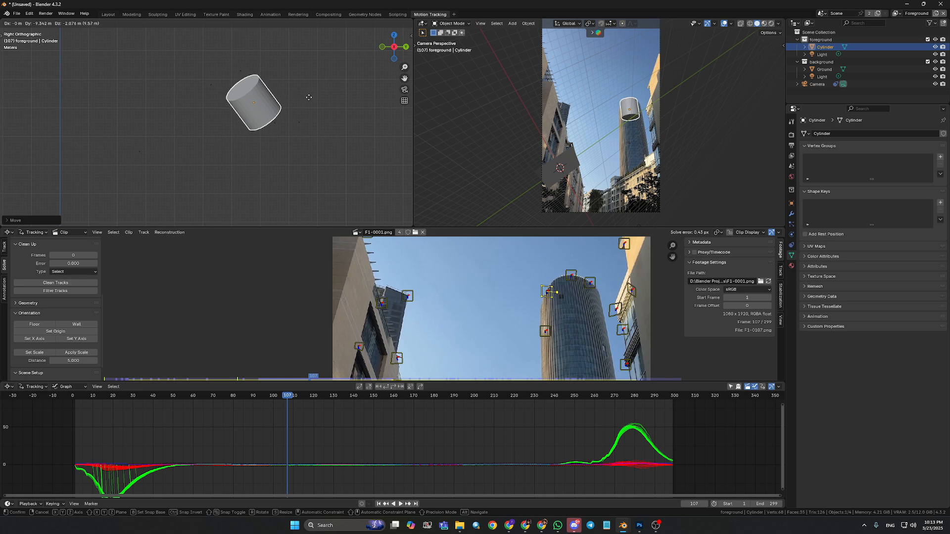
click(310, 101)
key(g)
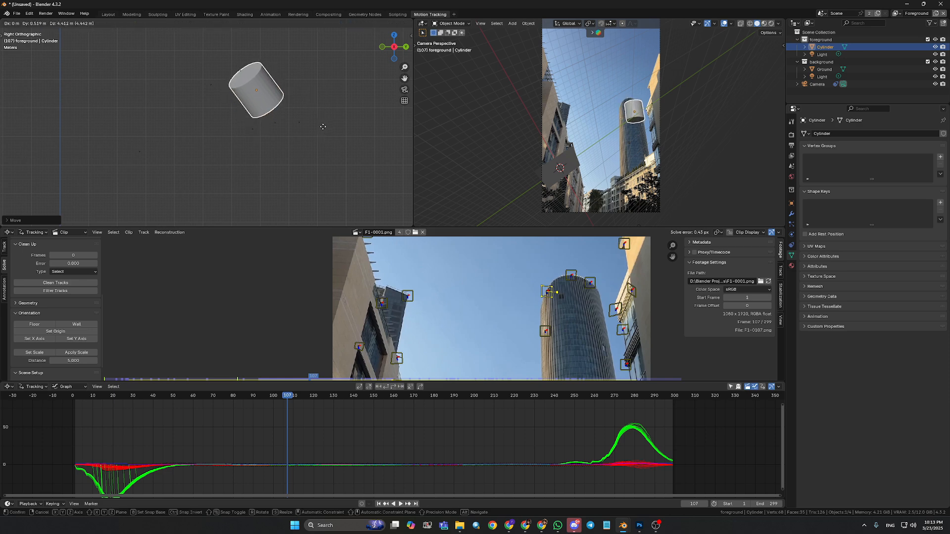
click(359, 139)
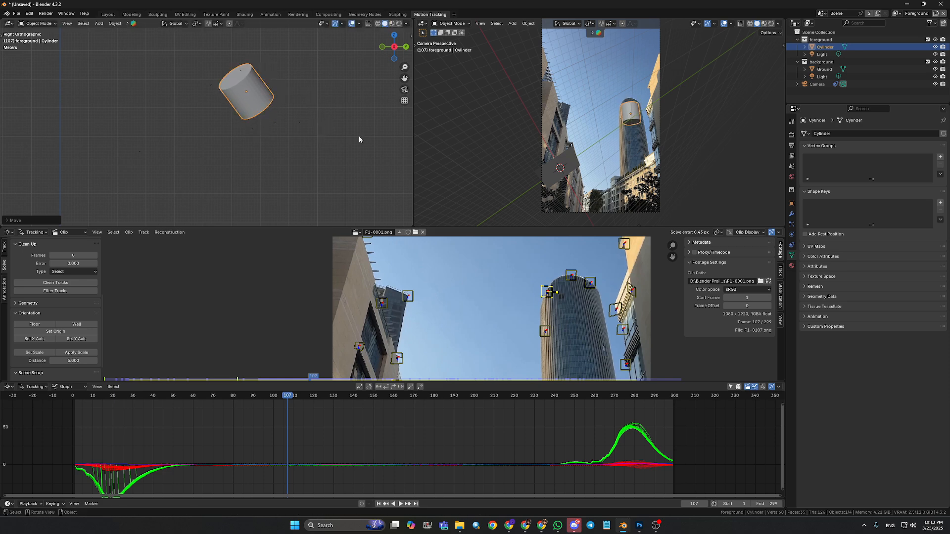
click(555, 170)
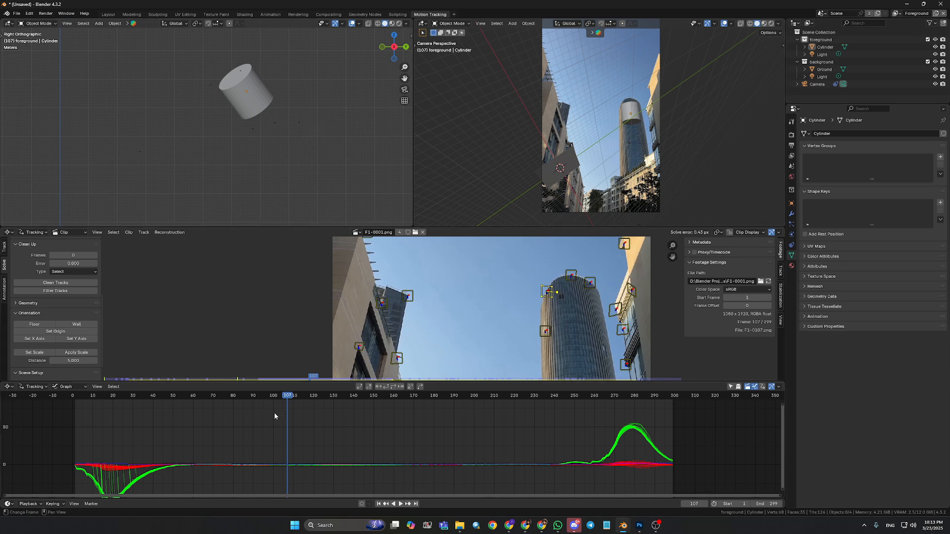
- Scrub the footage back to frame 35 and check how well the cylinder sticks to the round tower
drag(288, 413, 255, 413)
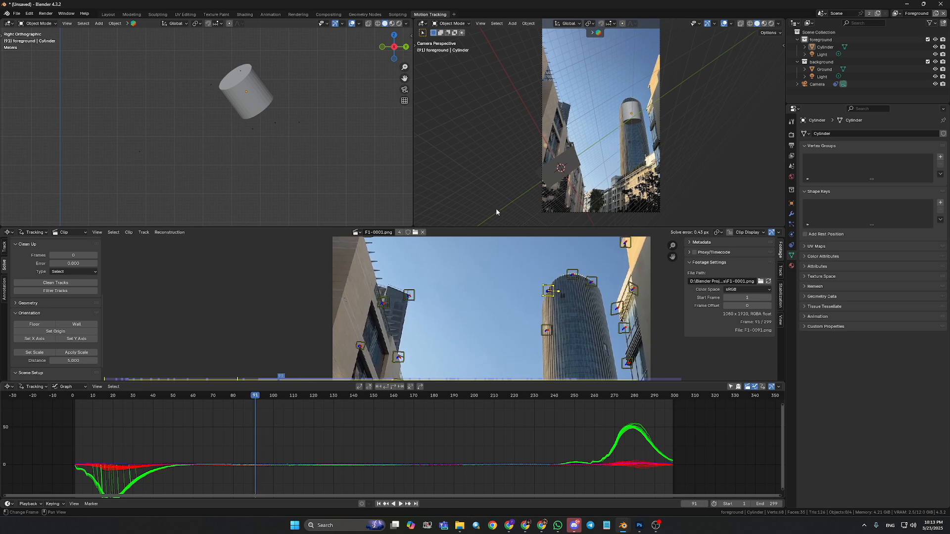
scroll(654, 151, up, 5)
shift+middle_drag(668, 139, 626, 172)
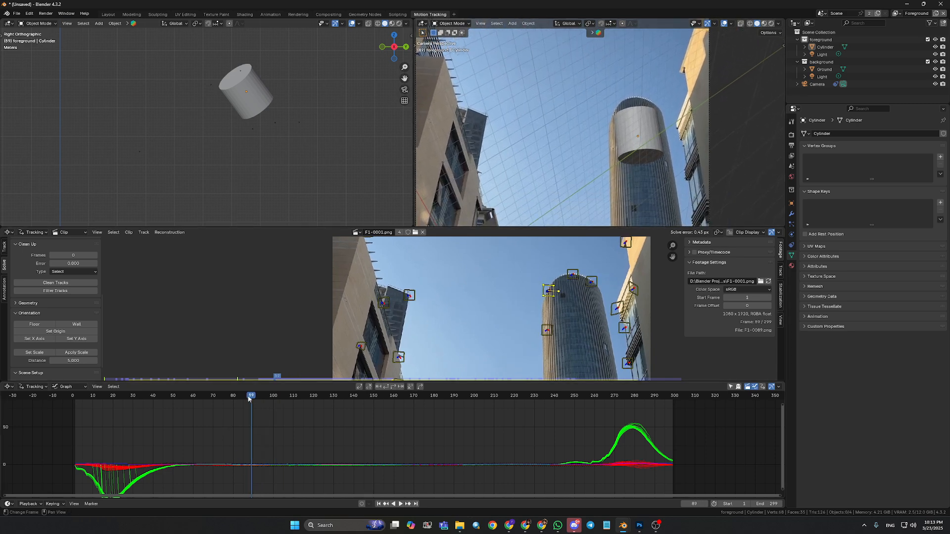
drag(248, 398, 144, 415)
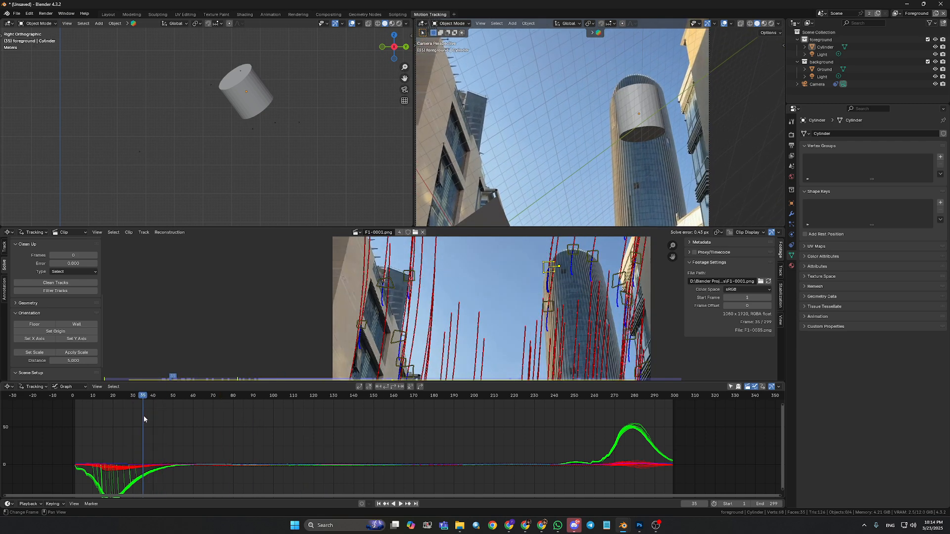
scroll(494, 178, down, 2)
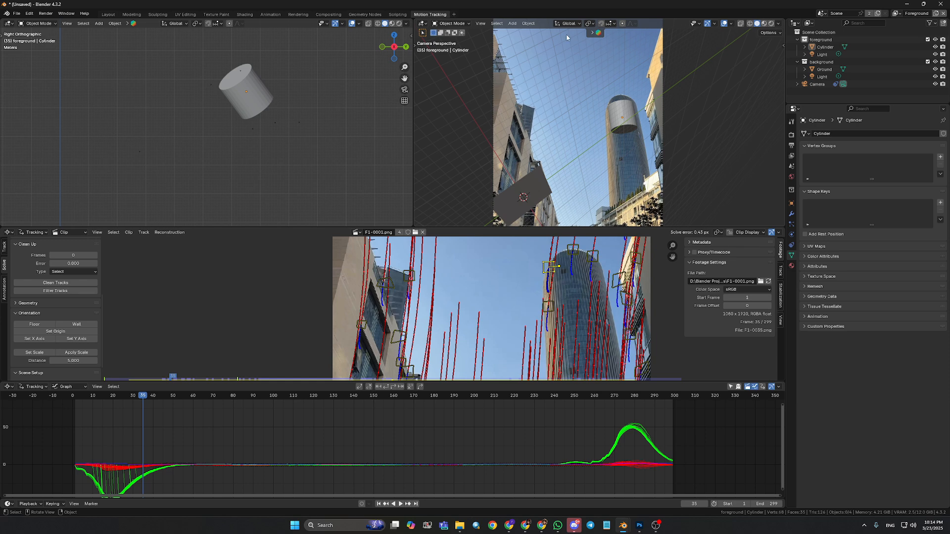
- Select the camera and set the transform pivot point to 3D Cursor
click(817, 84)
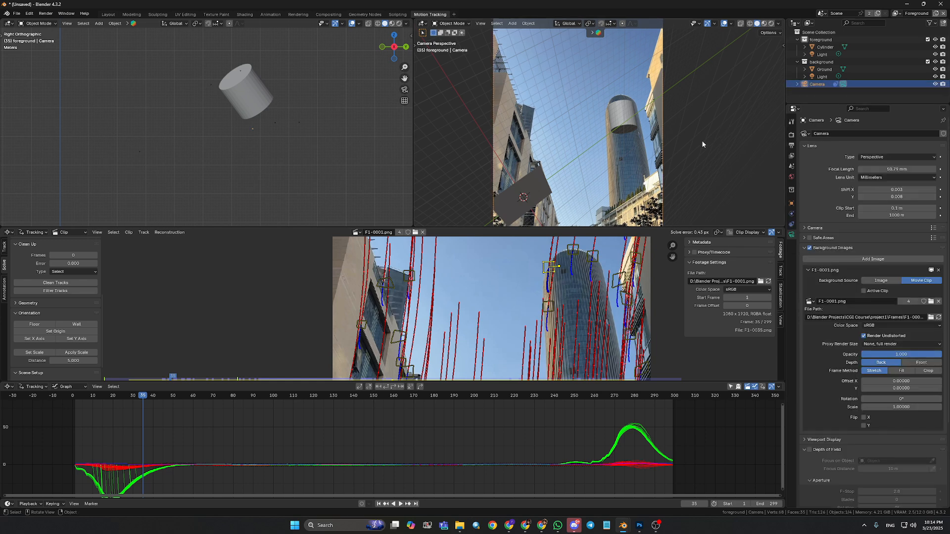
scroll(678, 150, down, 2)
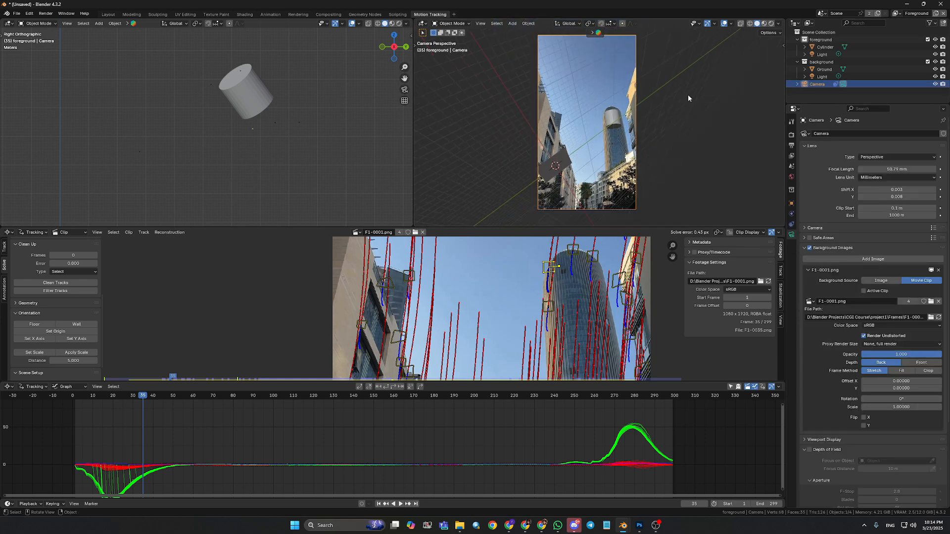
click(588, 23)
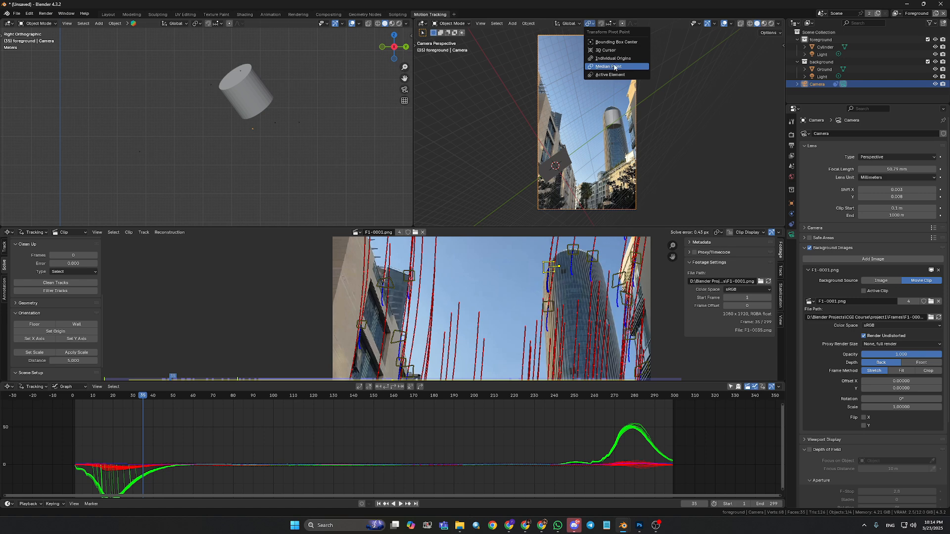
click(592, 25)
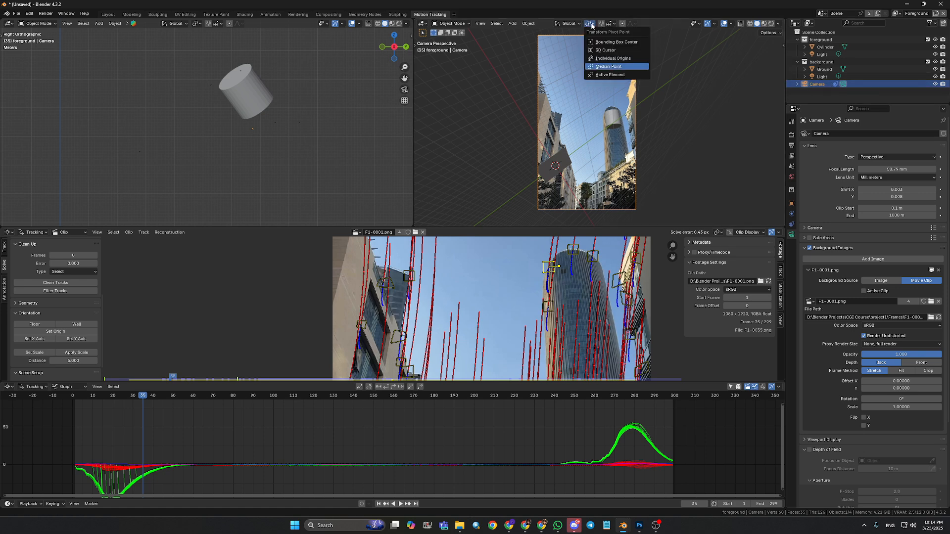
click(601, 51)
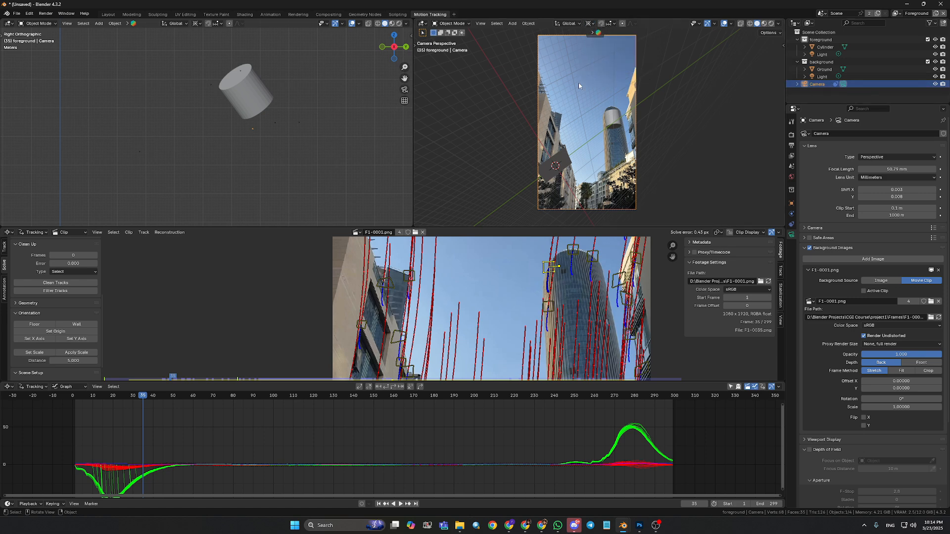
- Set the pivot point to Median Point and rotate the Ground plane 90 degrees about the global X axis
click(560, 158)
click(588, 23)
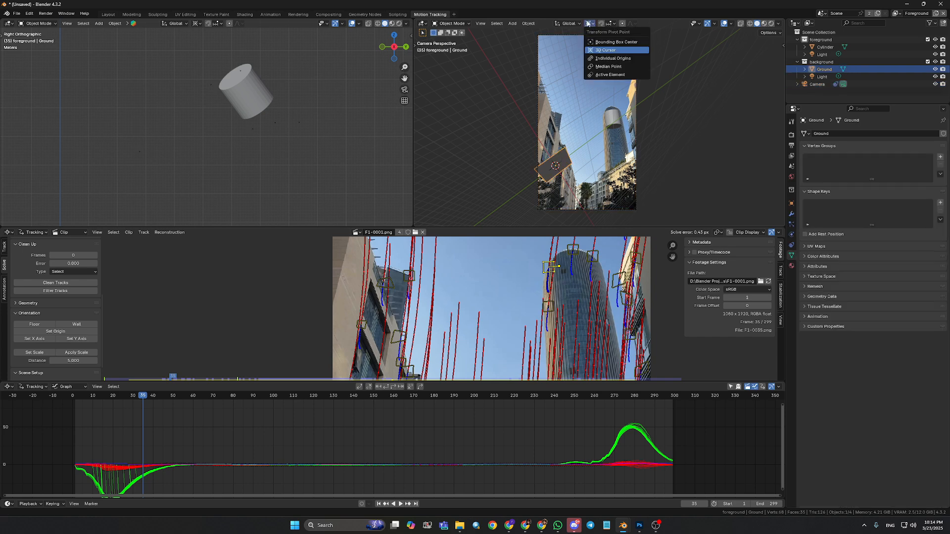
click(604, 67)
text(rx)
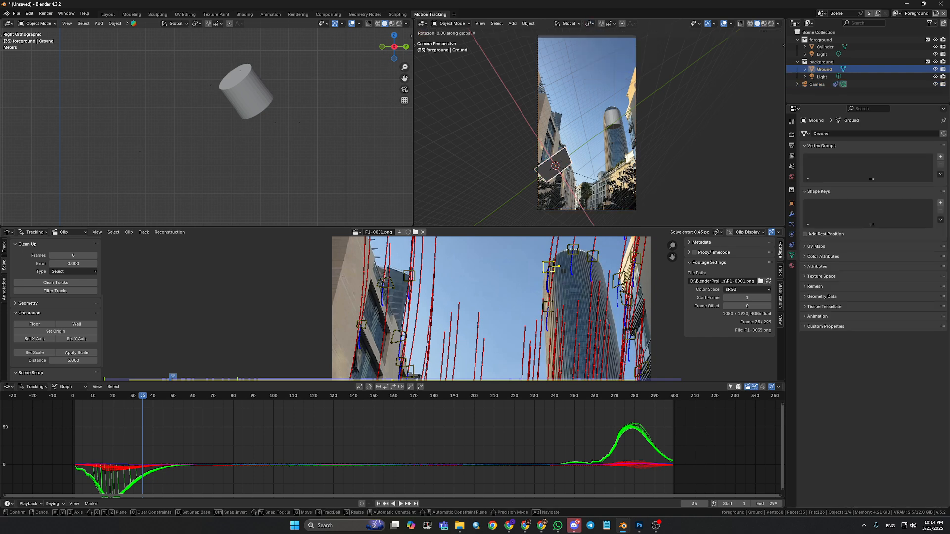
text(90)
key(Return)
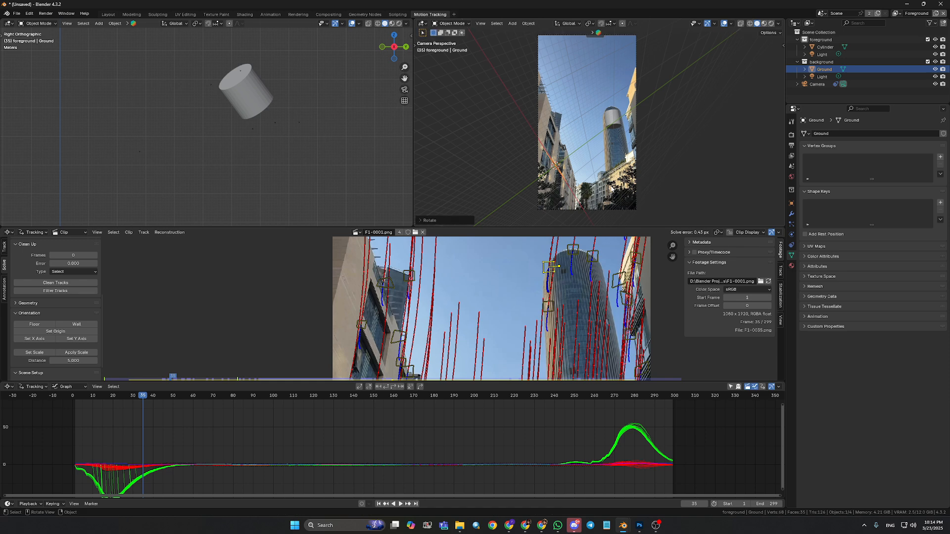
- Rotate the camera about the global X axis, using the 3D Cursor as the pivot point
click(820, 85)
click(589, 24)
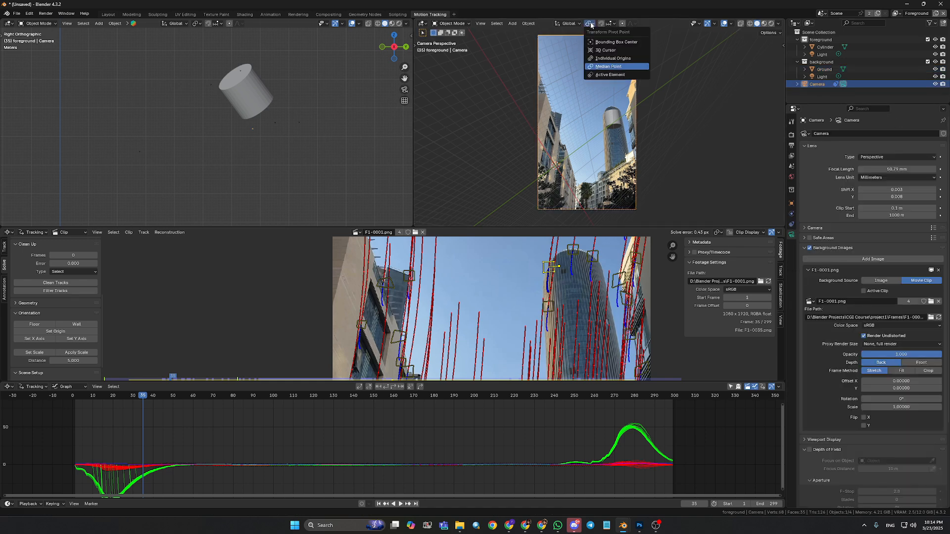
click(604, 51)
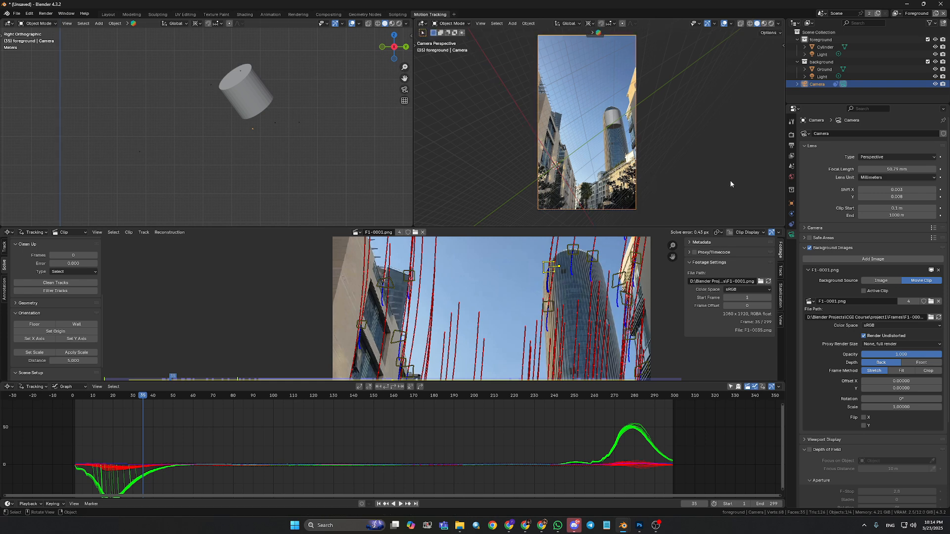
key(r)
key(x)
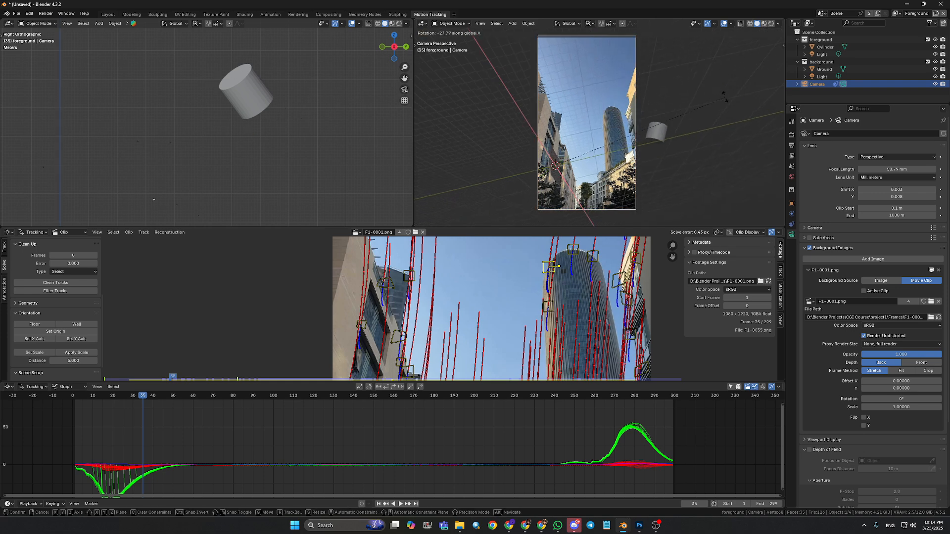
click(714, 66)
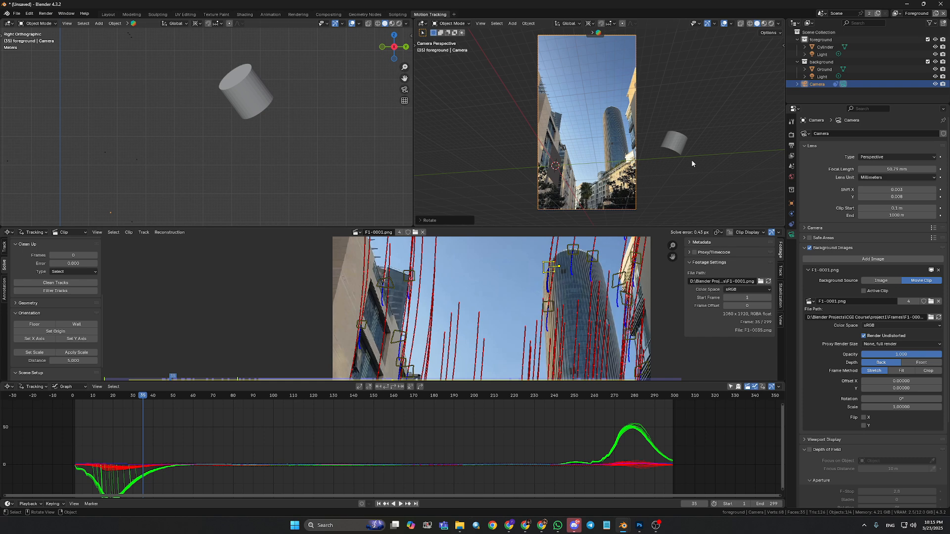
- Move the camera freely and along the global Z axis to shift the Ground plane over the building facade in the footage
key(g)
key(x)
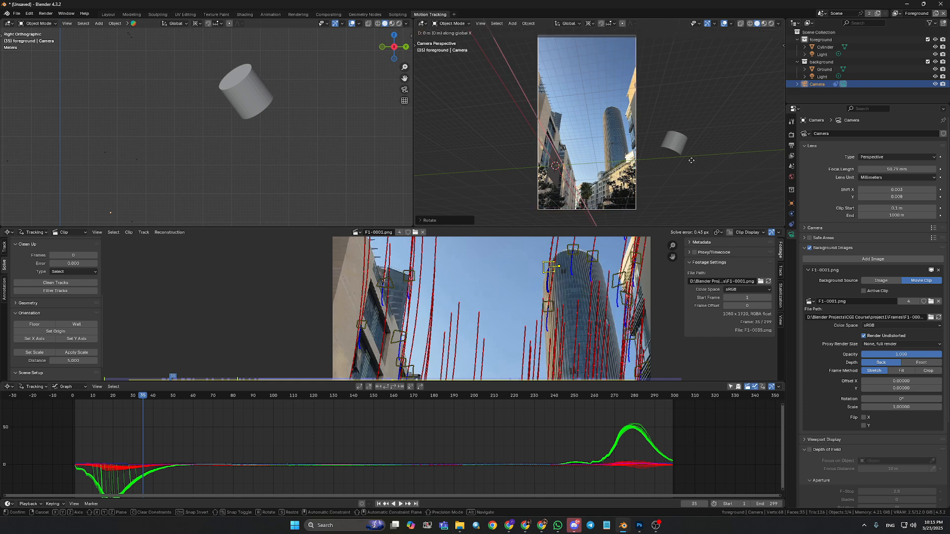
key(x)
key(x)
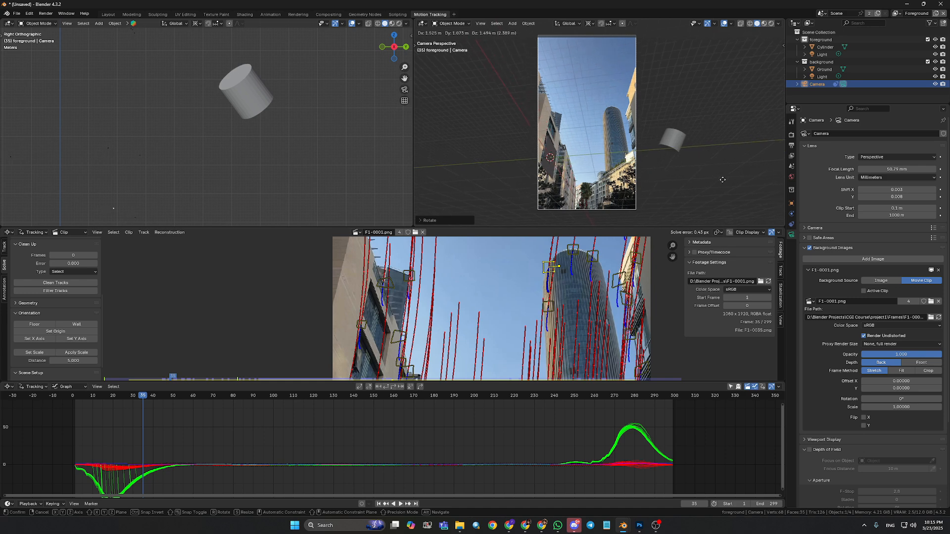
click(723, 182)
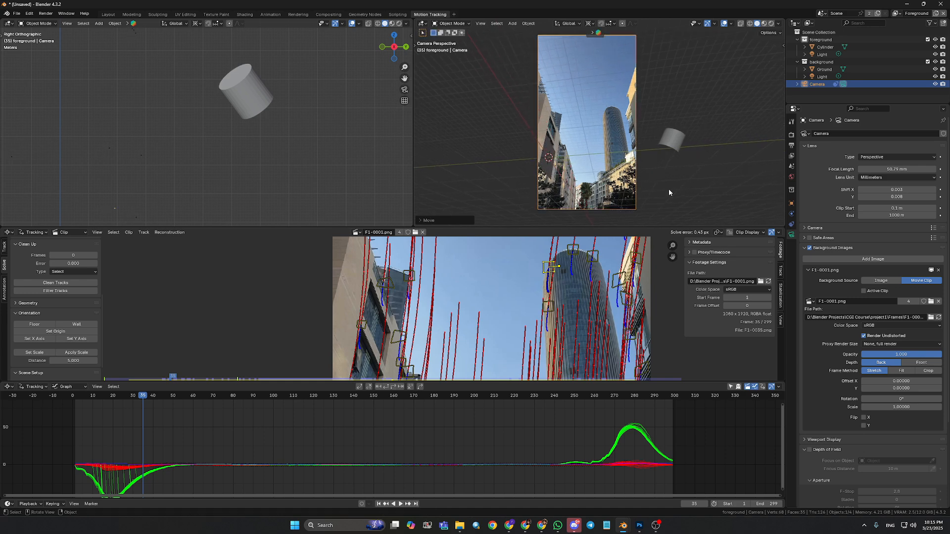
key(g)
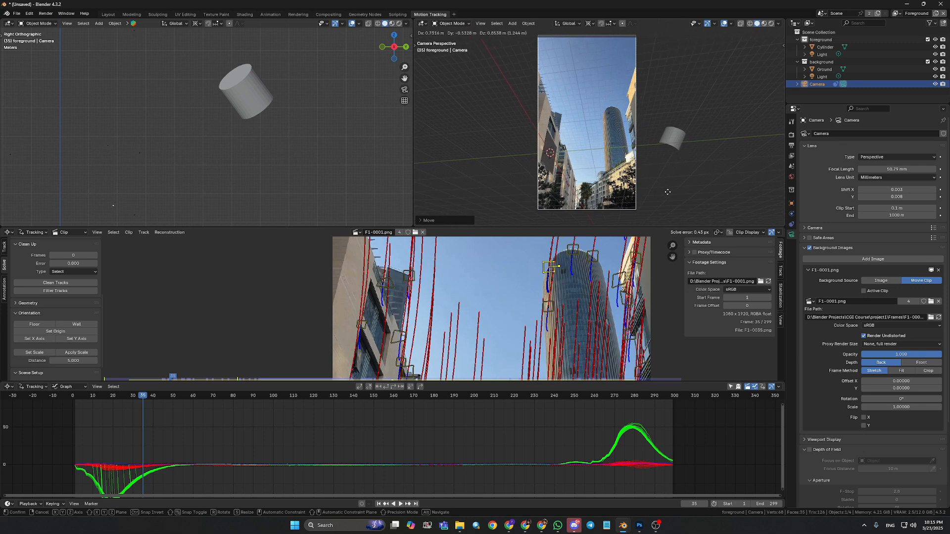
click(668, 192)
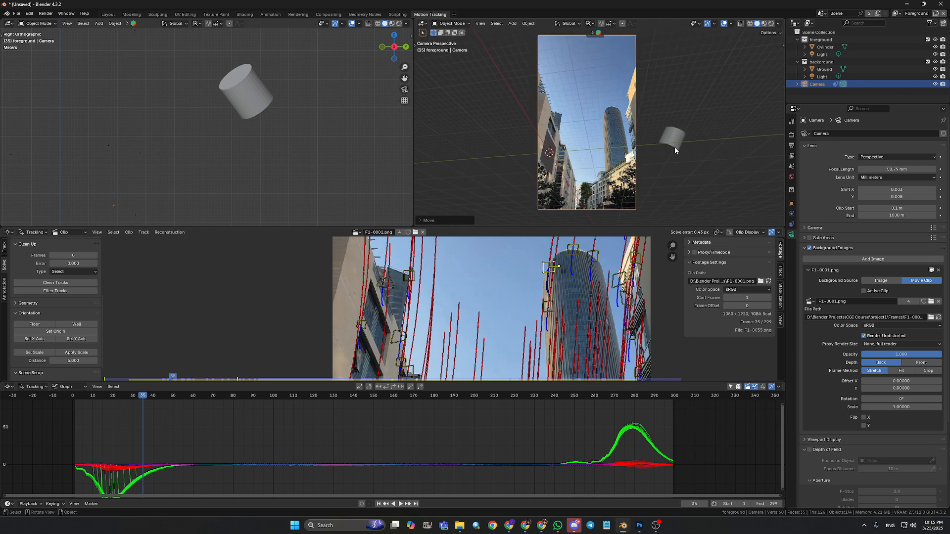
key(g)
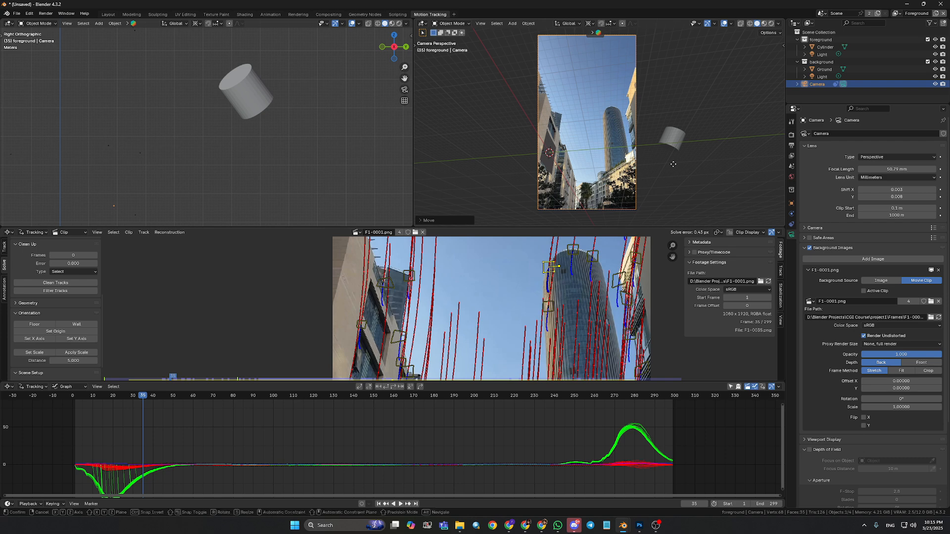
key(z)
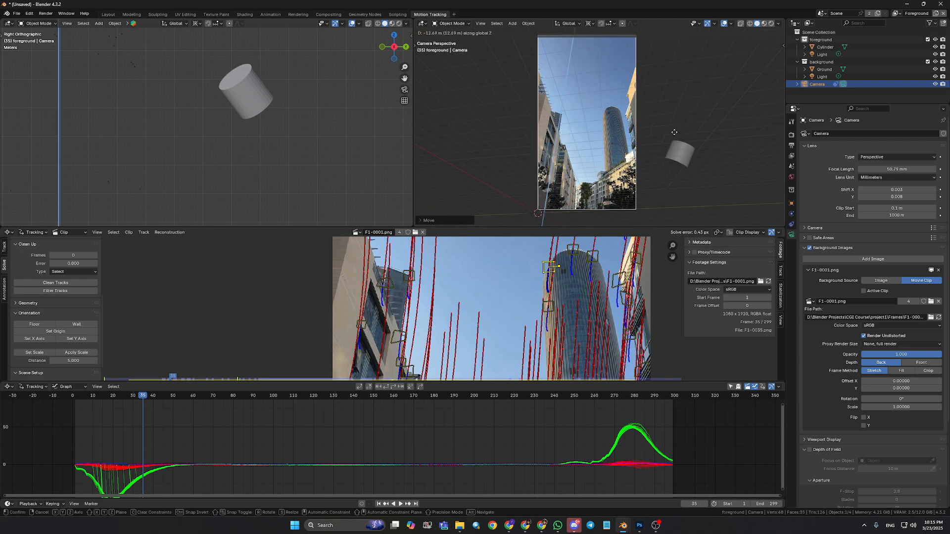
click(666, 180)
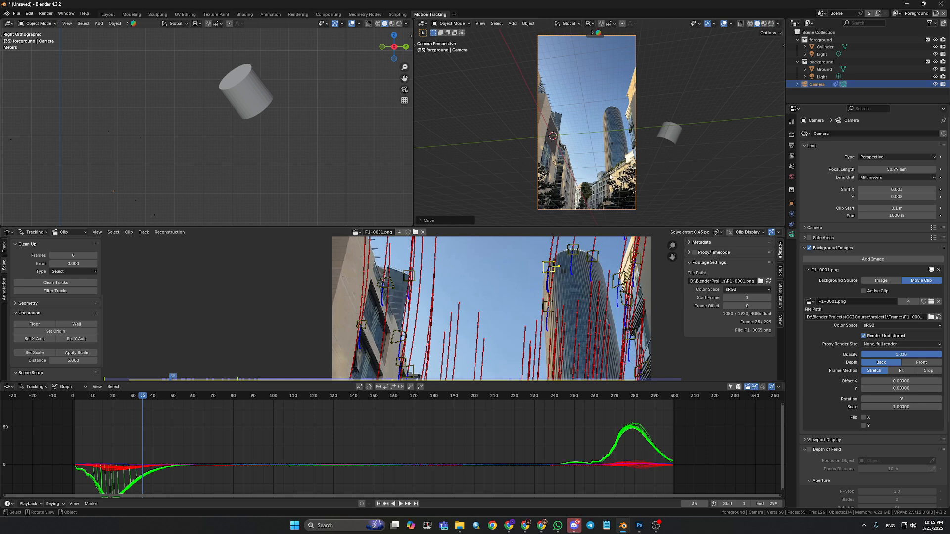
key(r)
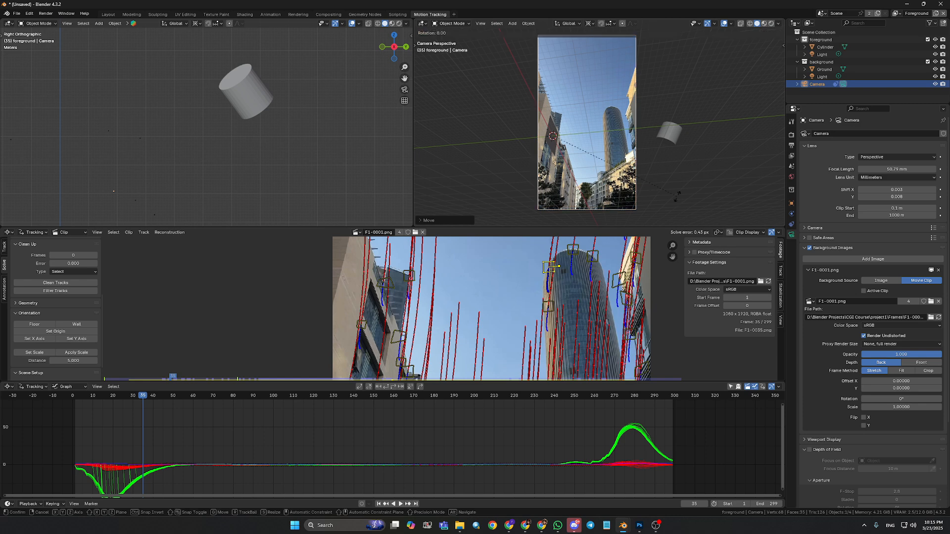
right_click(677, 196)
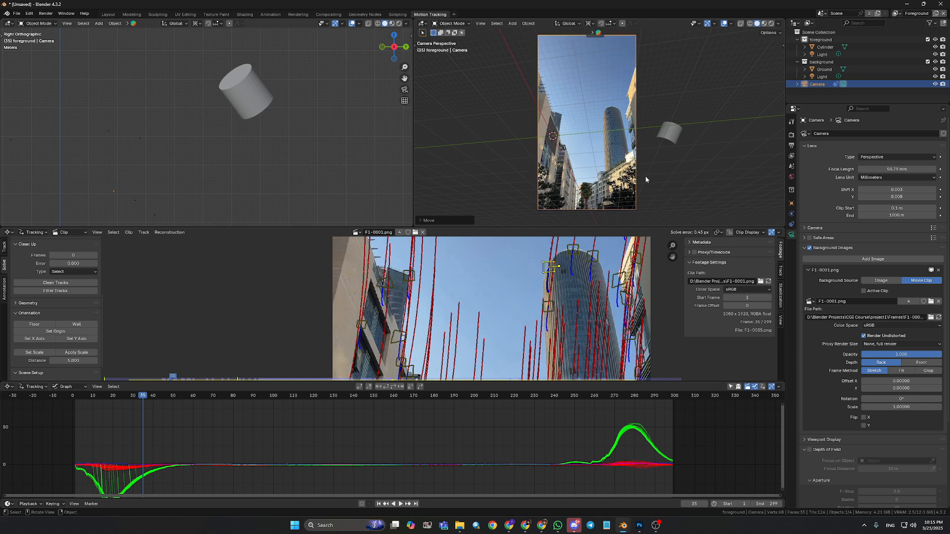
key(r)
key(x)
right_click(644, 199)
- Rotate the camera about the global Y axis to better line up the Ground plane with the building facade
key(r)
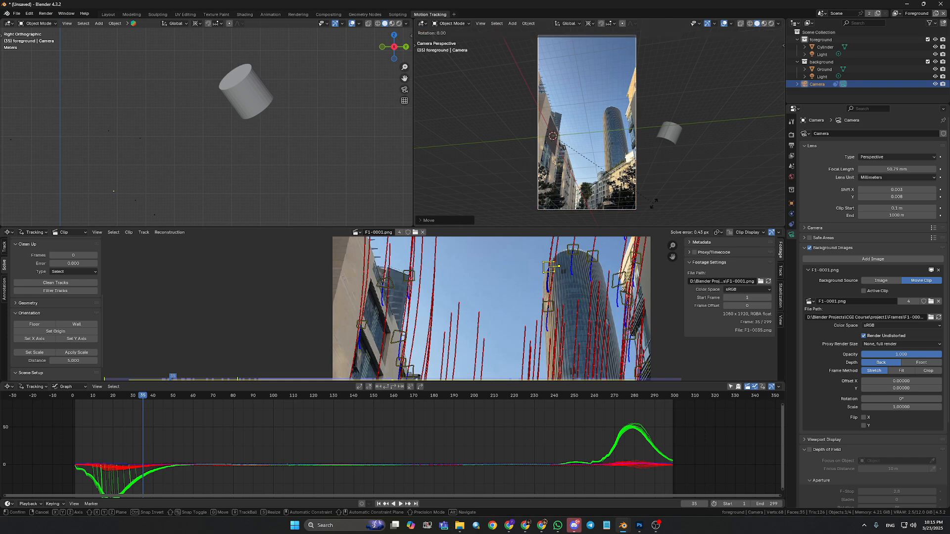
key(y)
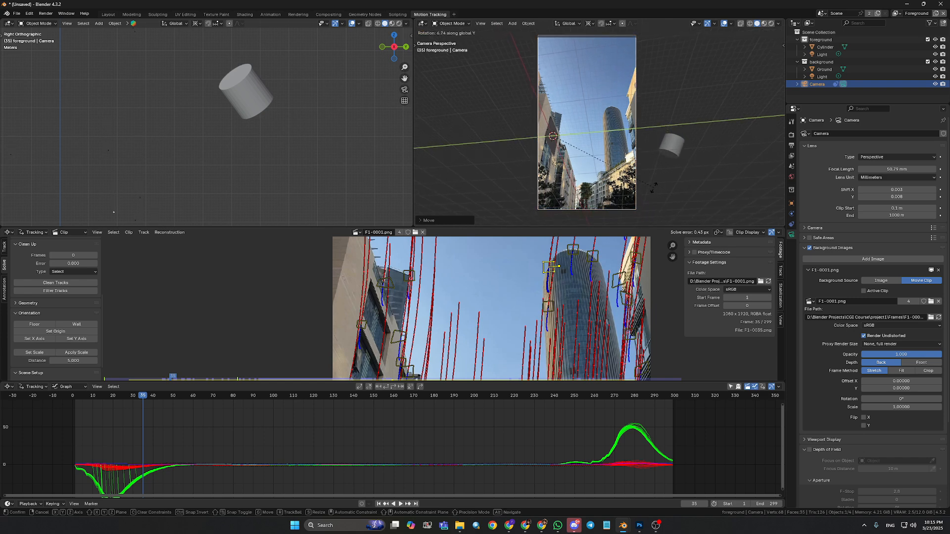
click(639, 197)
- Rotate the camera about 3.4 degrees about the global X axis and shift it along the global Z axis
middle_drag(639, 197, 647, 189)
key(KP_0)
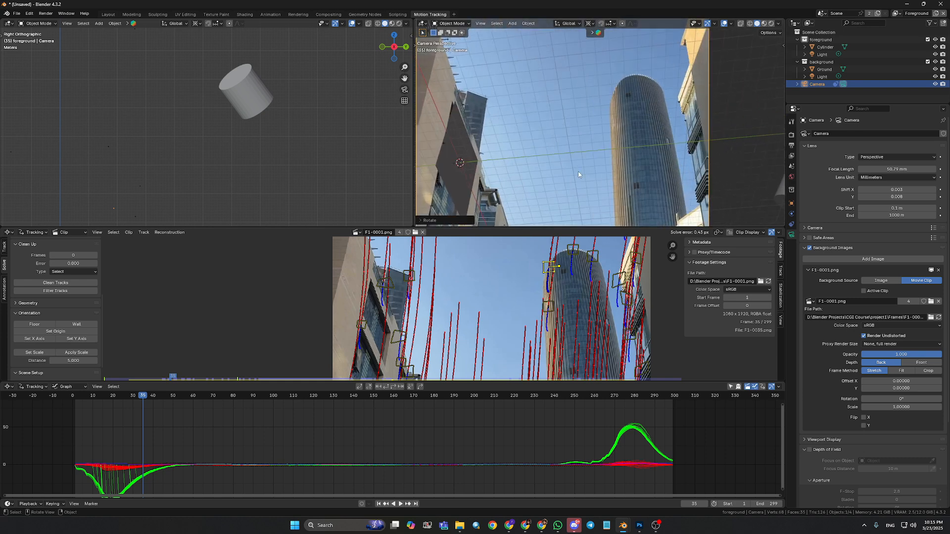
shift+middle_drag(569, 172, 597, 175)
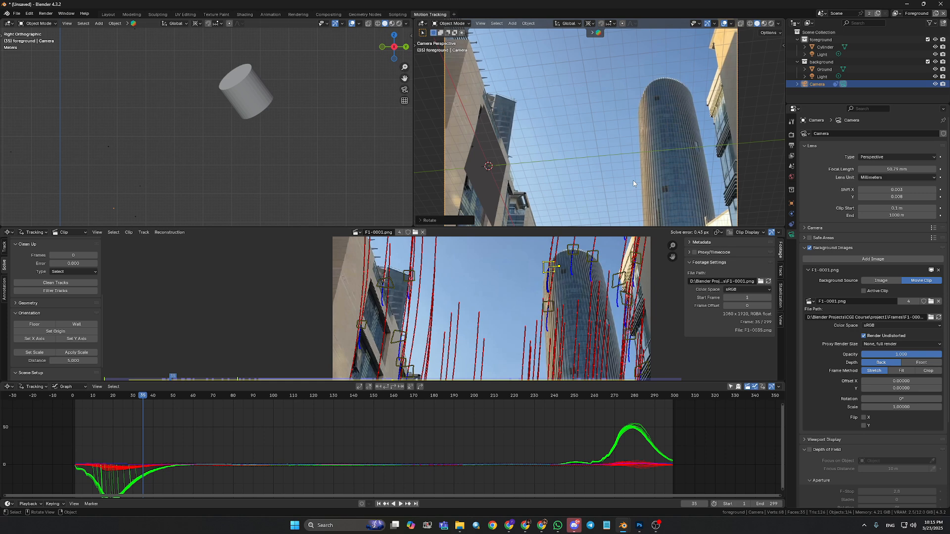
key(r)
key(x)
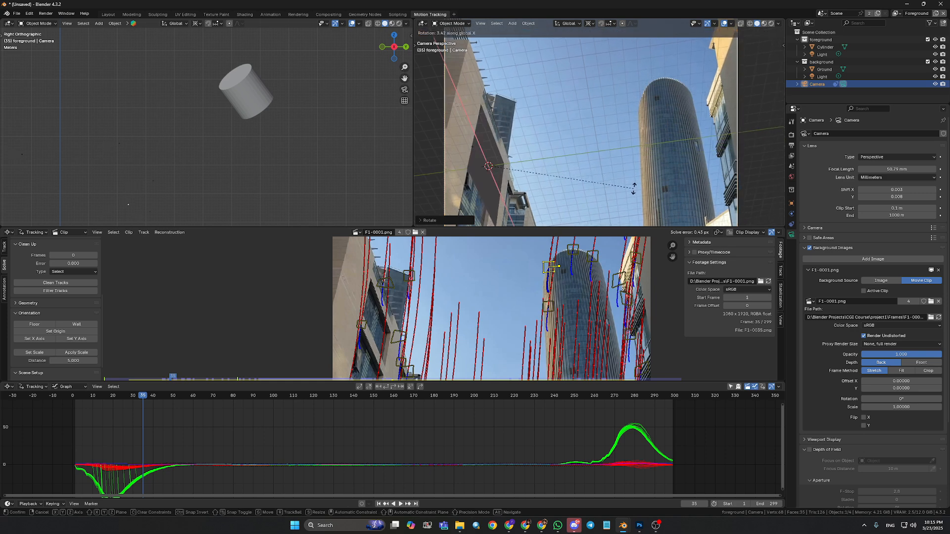
click(634, 188)
key(g)
key(z)
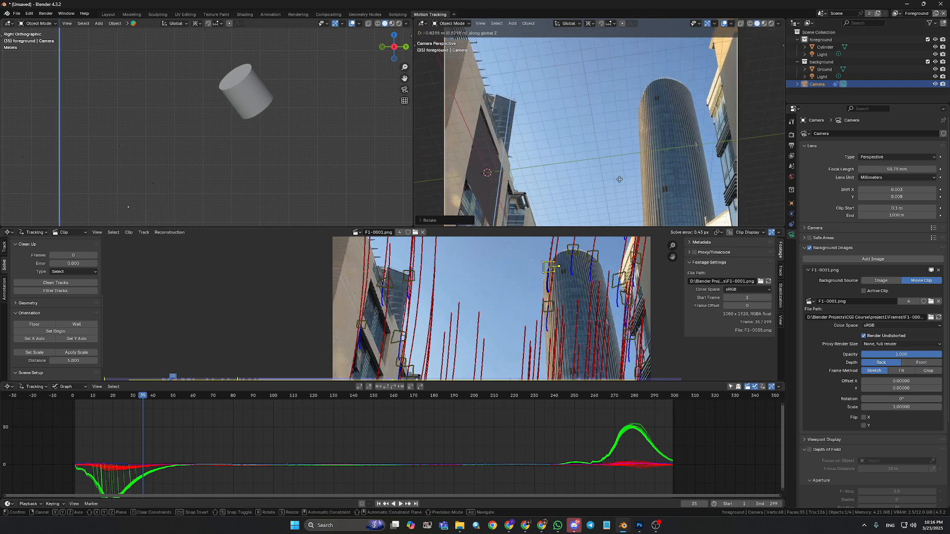
click(595, 203)
- Select the Ground plane and check its location and rotation values
scroll(584, 166, down, 1)
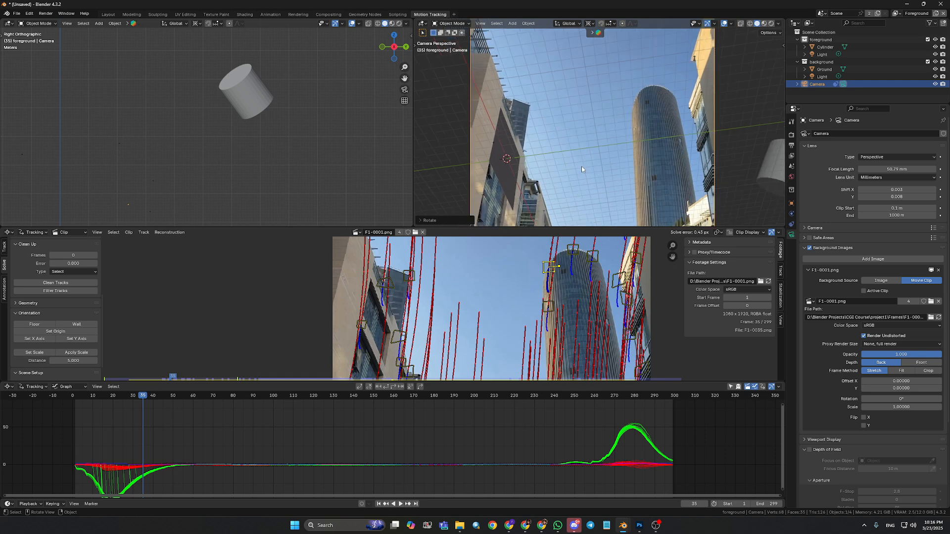
click(509, 174)
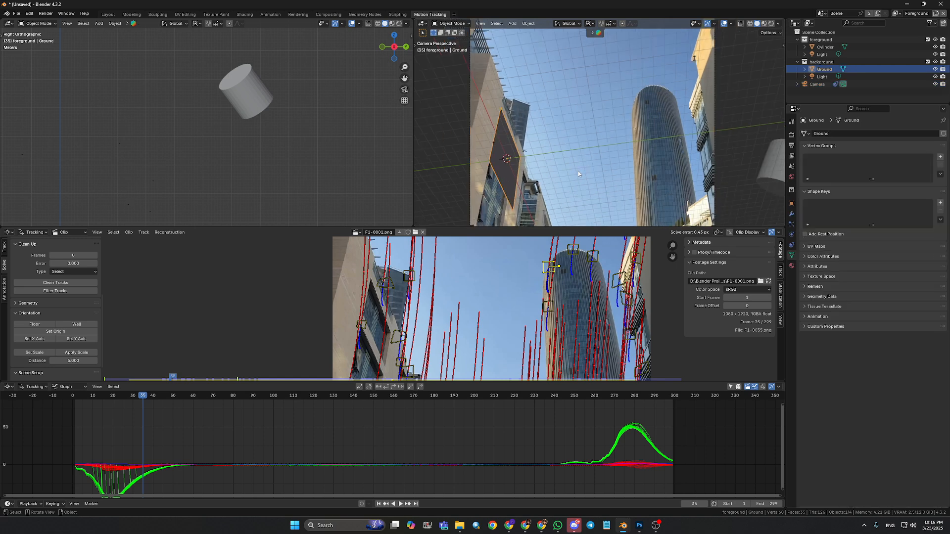
key(m)
key(n)
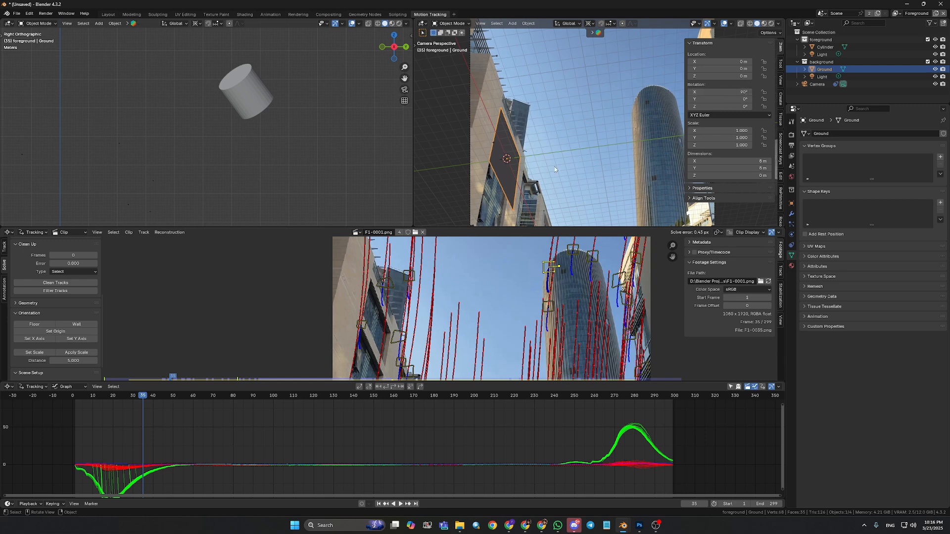
key(n)
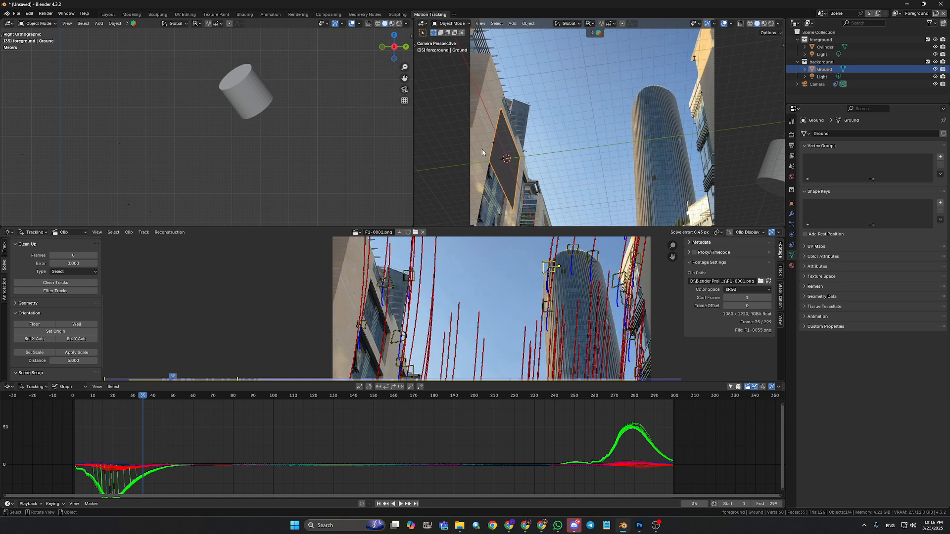
- Try moving the Ground plane along the global Z, X and Y axes to test its alignment with the facade
key(g)
key(z)
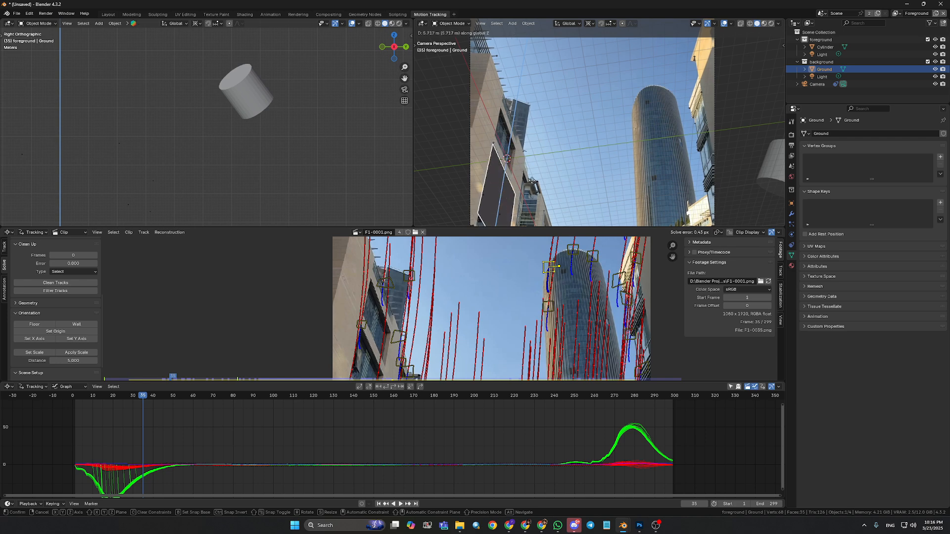
click(527, 176)
key(g)
key(x)
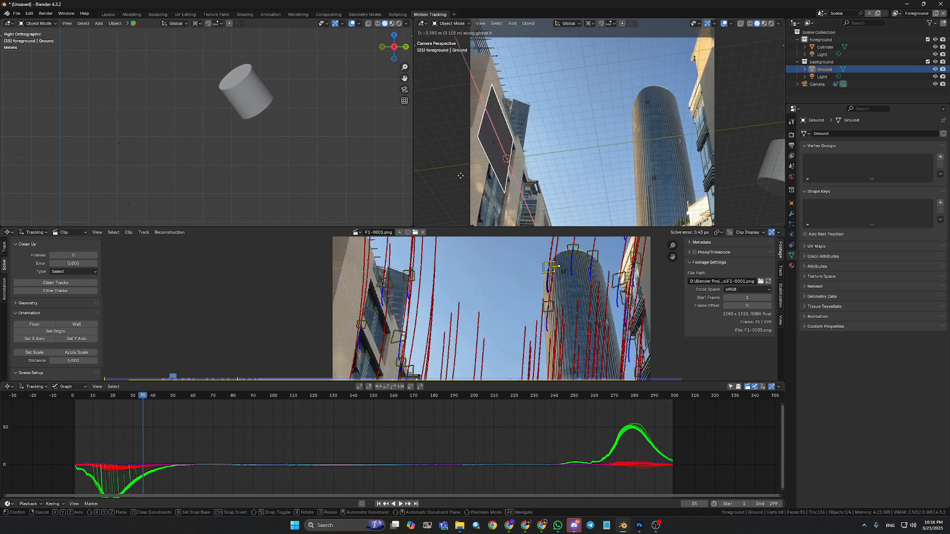
click(503, 133)
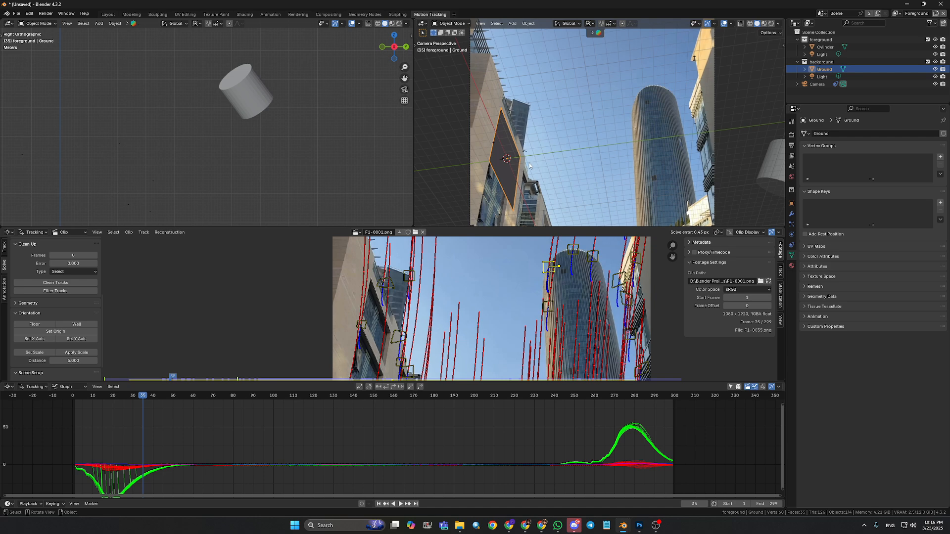
key(g)
key(y)
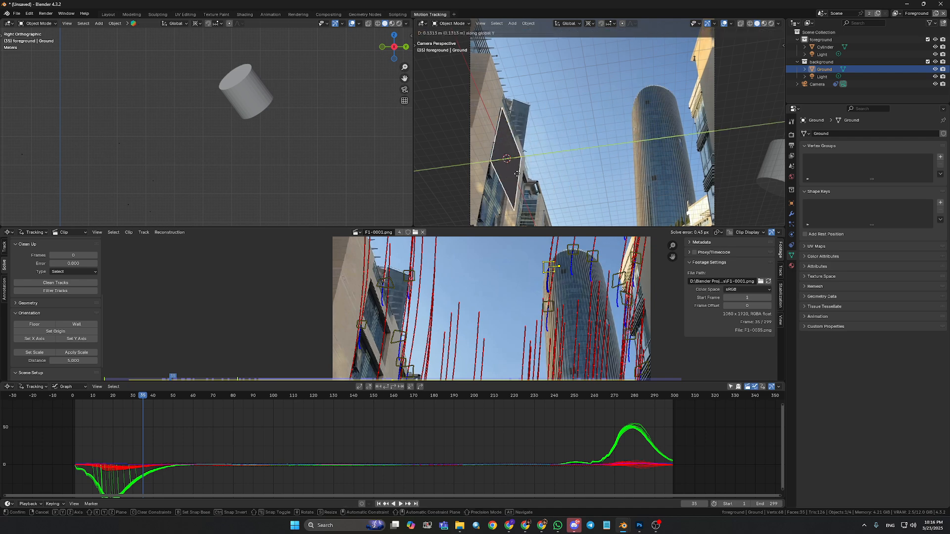
right_click(517, 175)
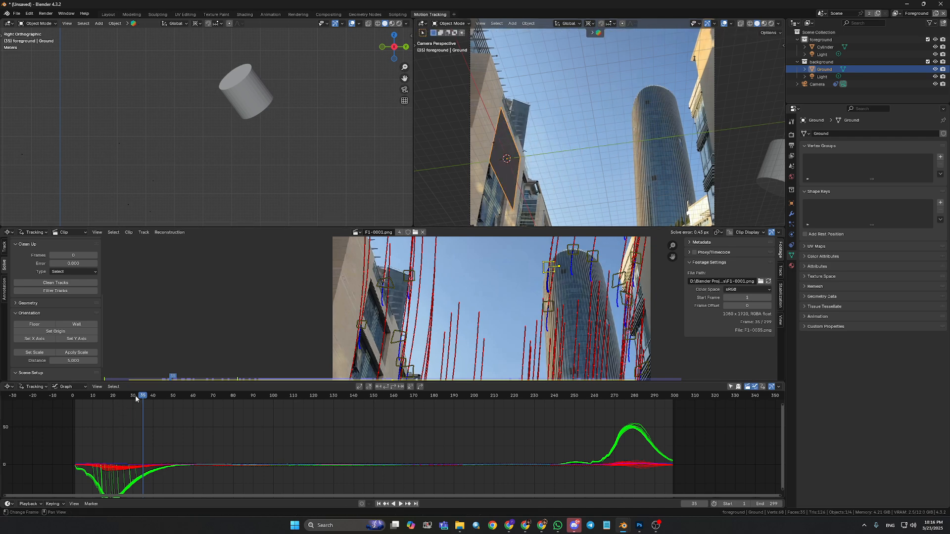
- Scrub the footage to frame 32 and check how the Ground plane sticks to the building
drag(116, 399, 137, 397)
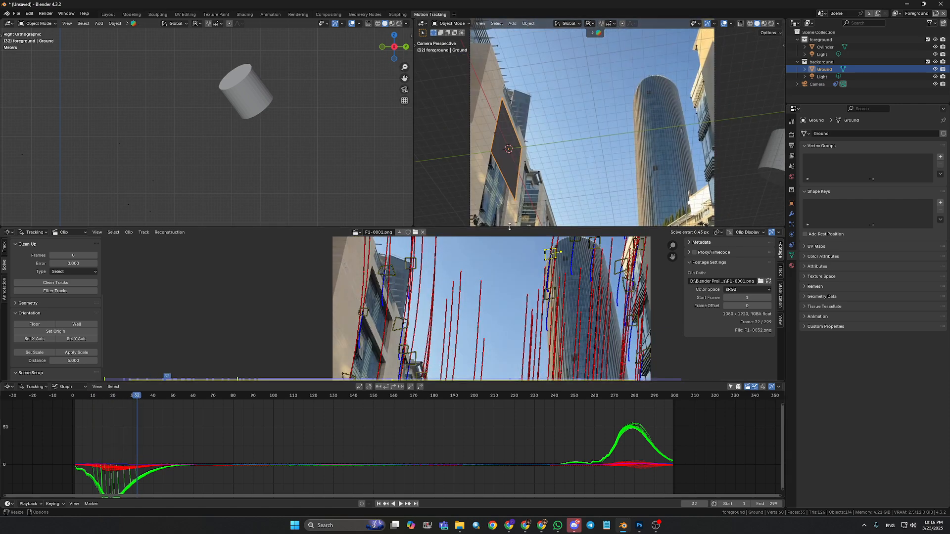
scroll(553, 193, down, 2)
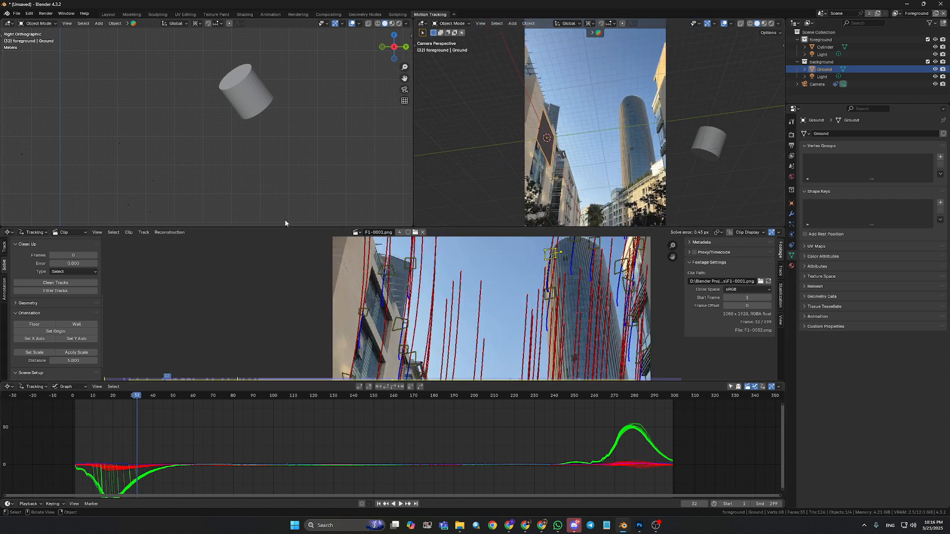
- Switch to the Layout workspace and split the 3D viewport, showing the camera view without its sidebar in the new area
click(108, 14)
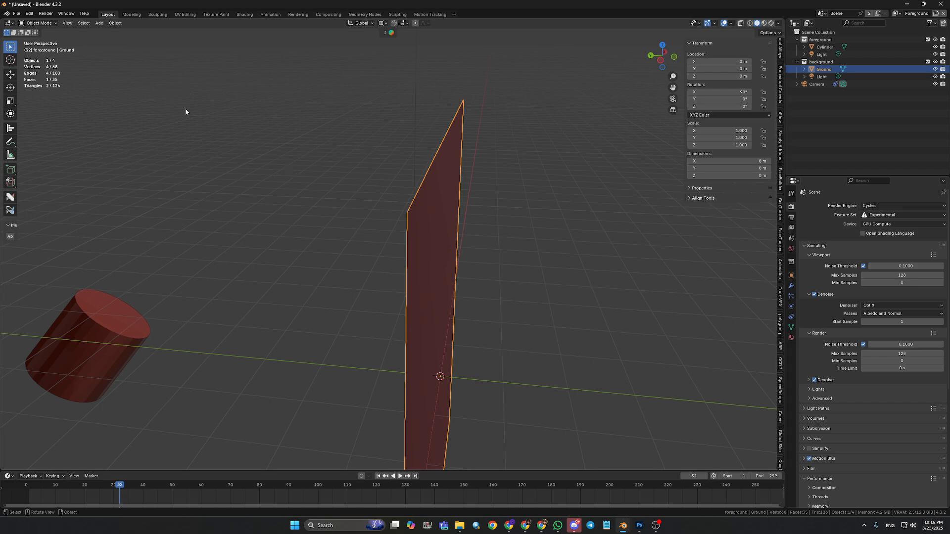
drag(3, 21, 263, 84)
key(KP_0)
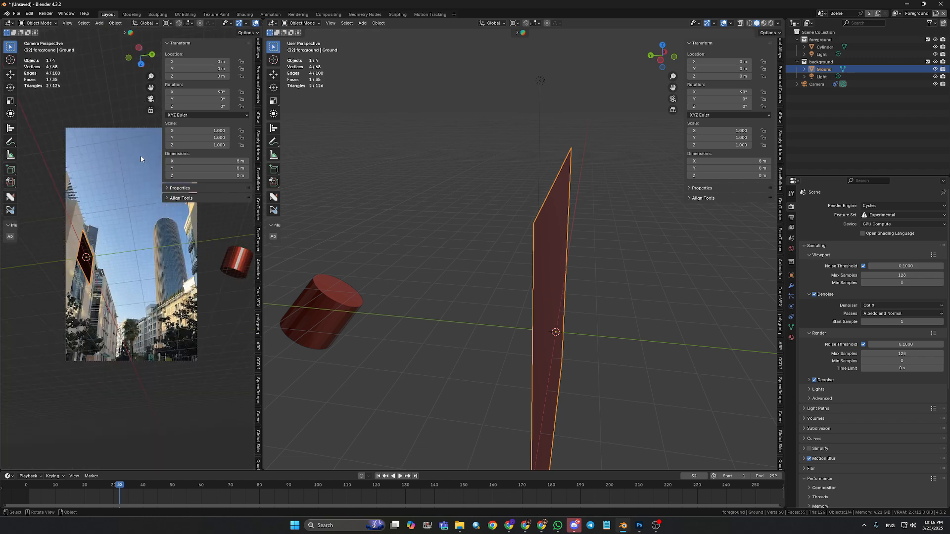
scroll(154, 275, up, 3)
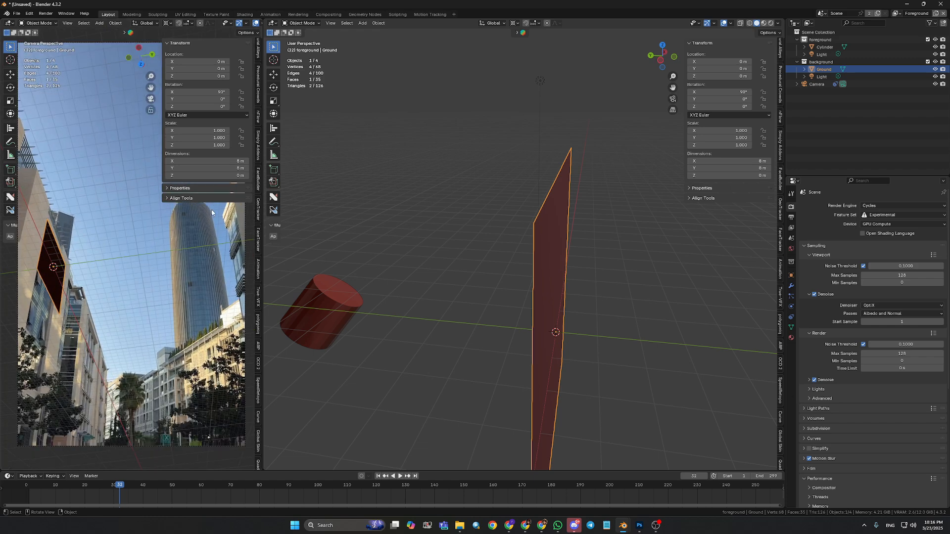
key(n)
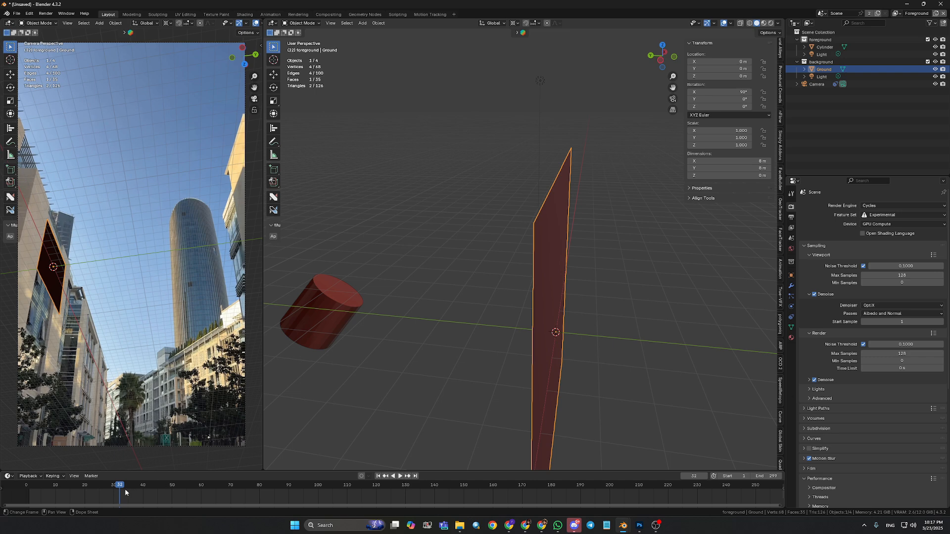
- Play the footage and scrub it to frame 109 to check how the Ground plane follows the facade
key(space)
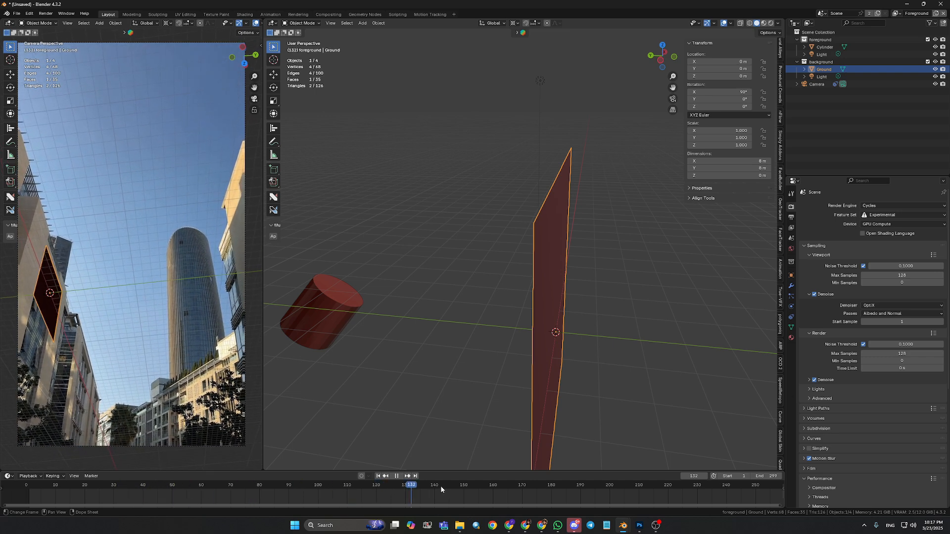
drag(439, 486, 340, 490)
key(space)
- Look through the camera viewport's display options and select the camera instead of the cylinder
click(323, 329)
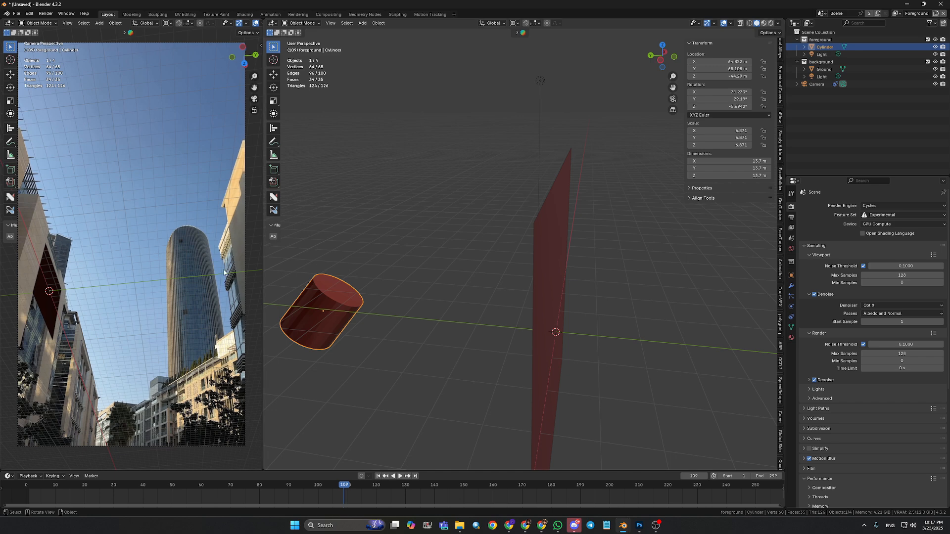
scroll(232, 26, down, 3)
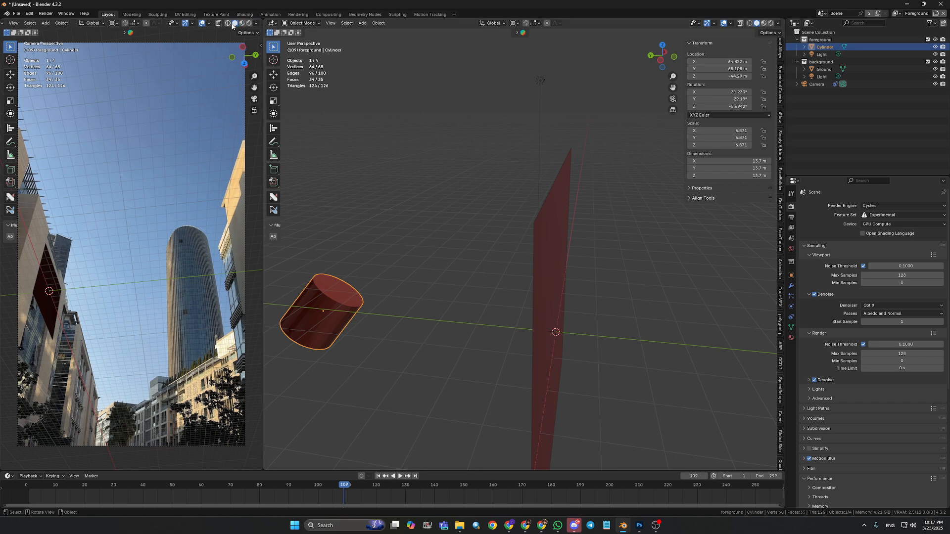
click(256, 23)
click(211, 24)
click(228, 291)
scroll(494, 220, down, 5)
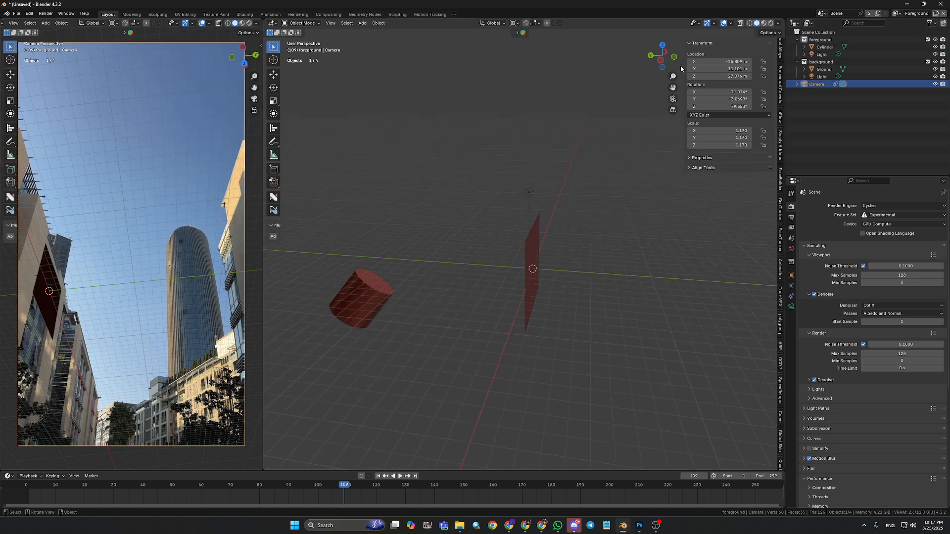
- Turn on the Motion Tracking overlay in the larger 3D viewport and view the whole scene from the front
click(730, 23)
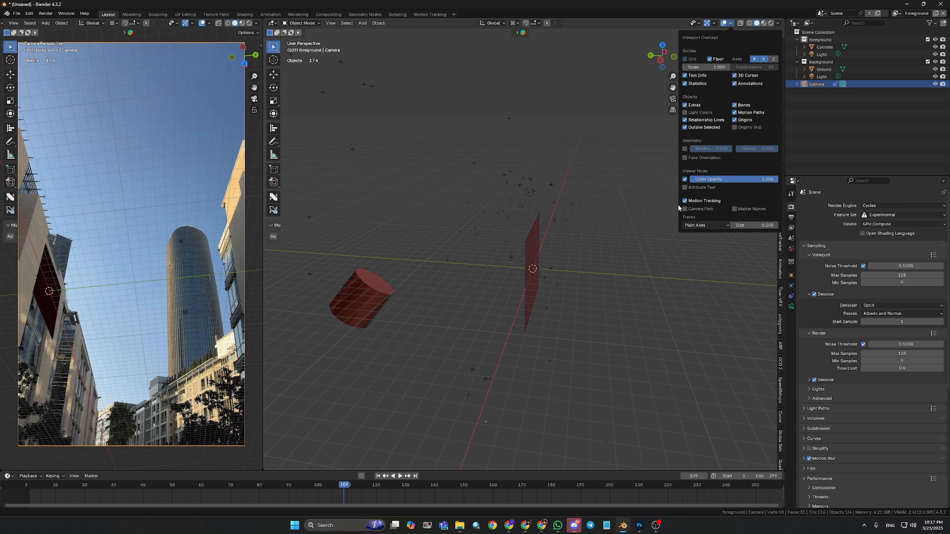
scroll(443, 179, down, 2)
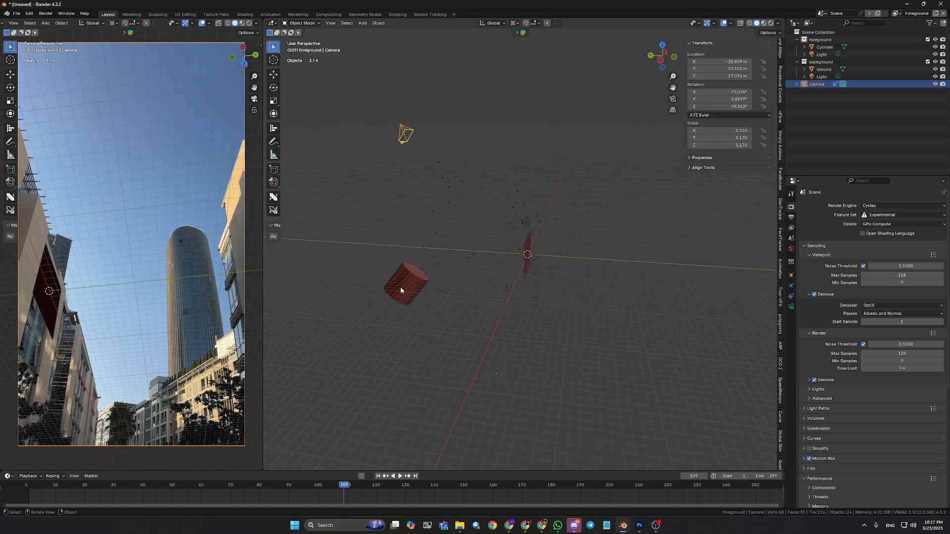
key(KP_1)
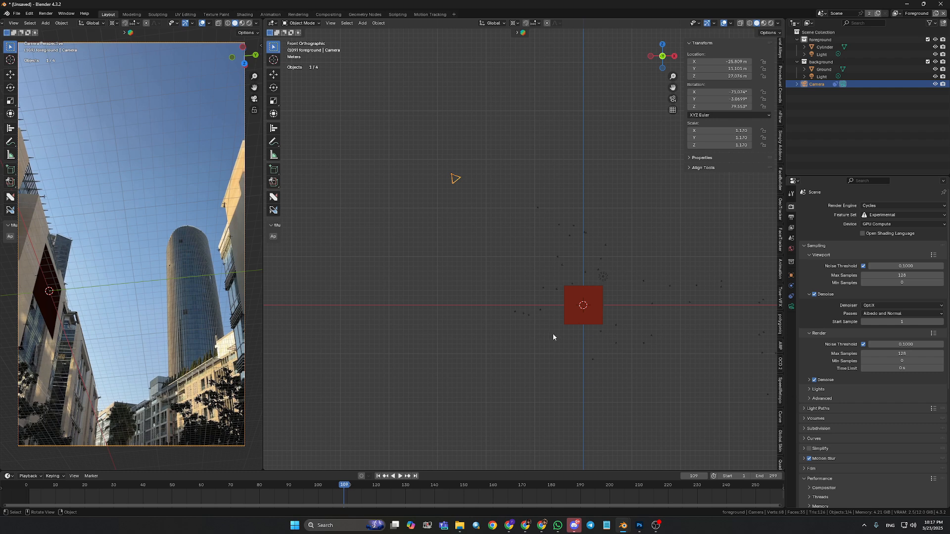
scroll(553, 333, down, 5)
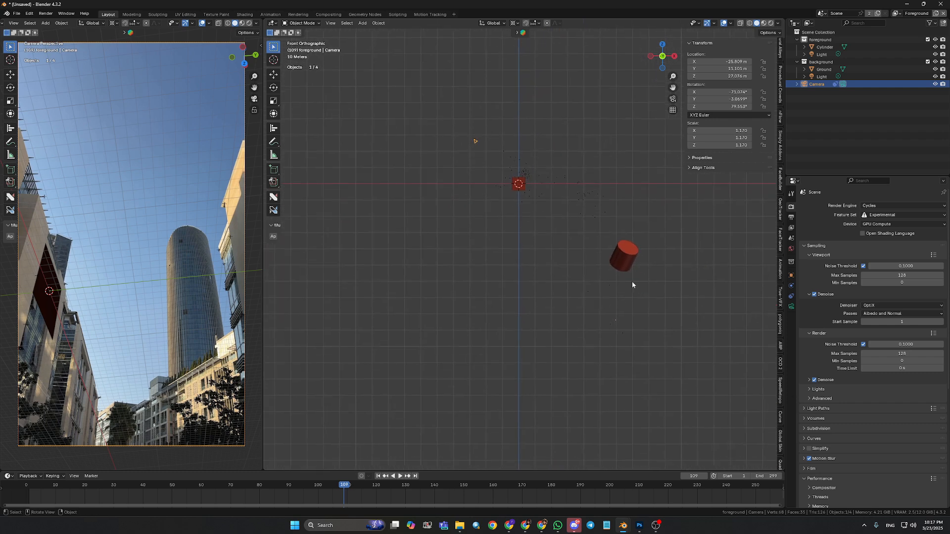
- Move the cylinder in the front and right views until it covers the tower's top in the camera view
click(624, 256)
key(g)
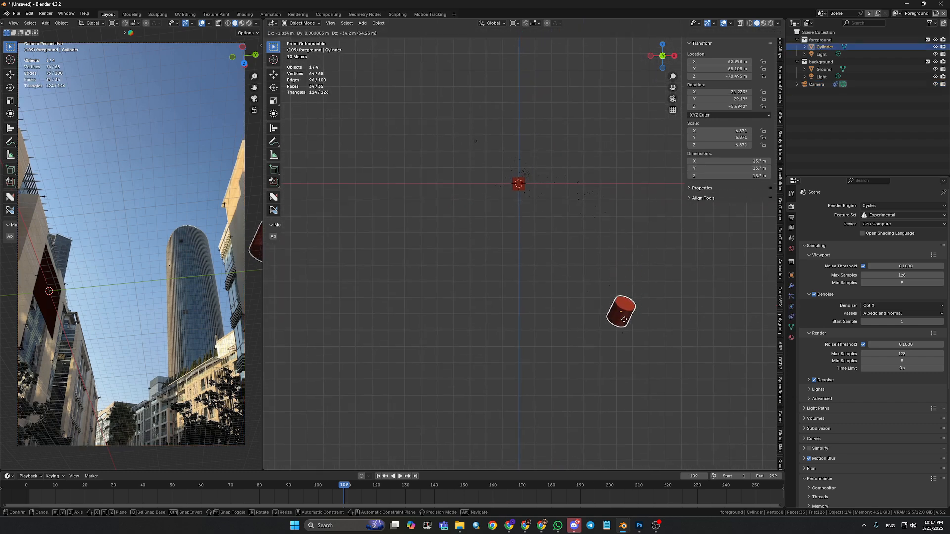
click(624, 325)
key(KP_3)
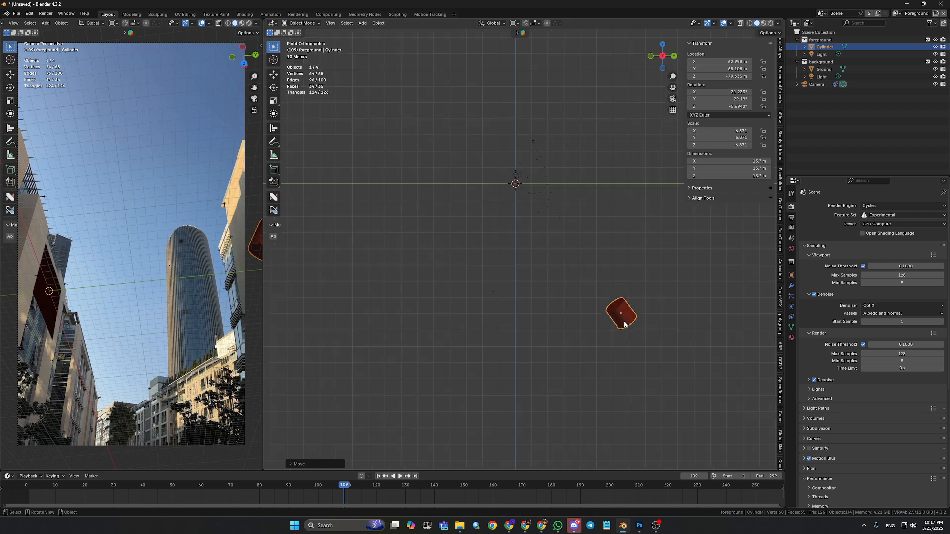
click(577, 331)
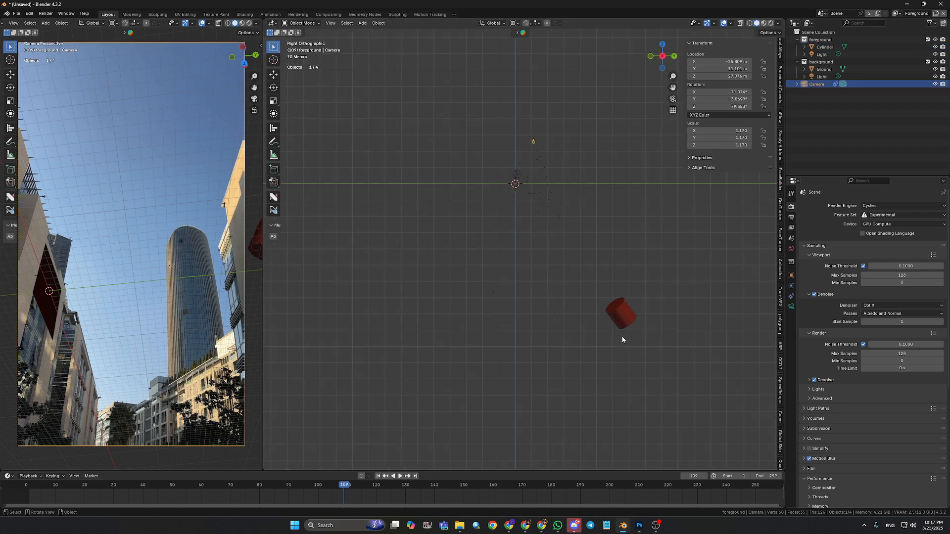
click(621, 317)
key(g)
click(661, 364)
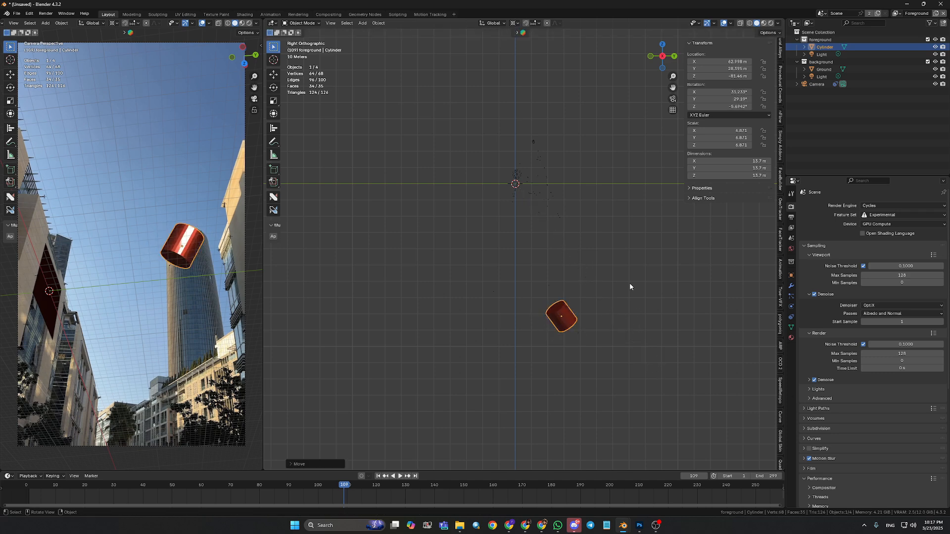
- Set the pivot point to Median Point and rotate the cylinder in the right view until it stands upright like the tower
click(515, 23)
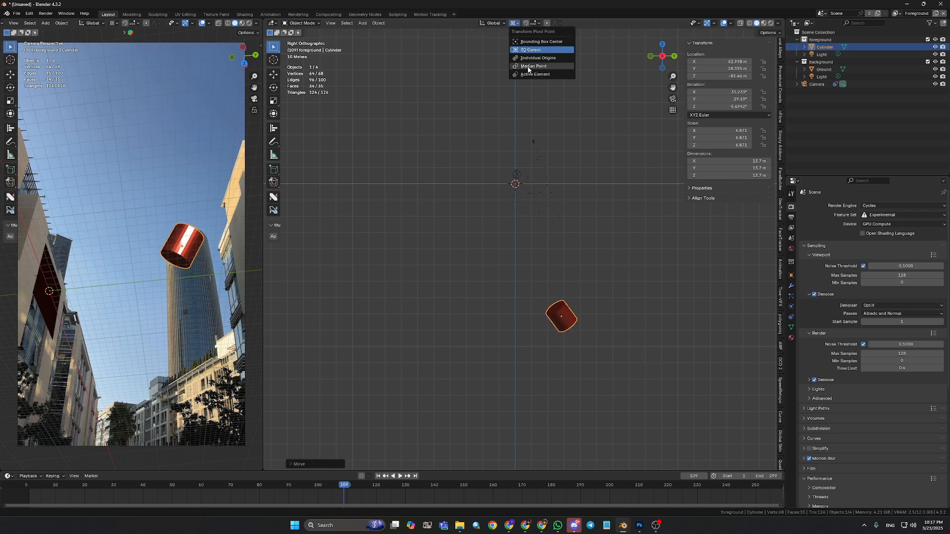
click(530, 70)
key(r)
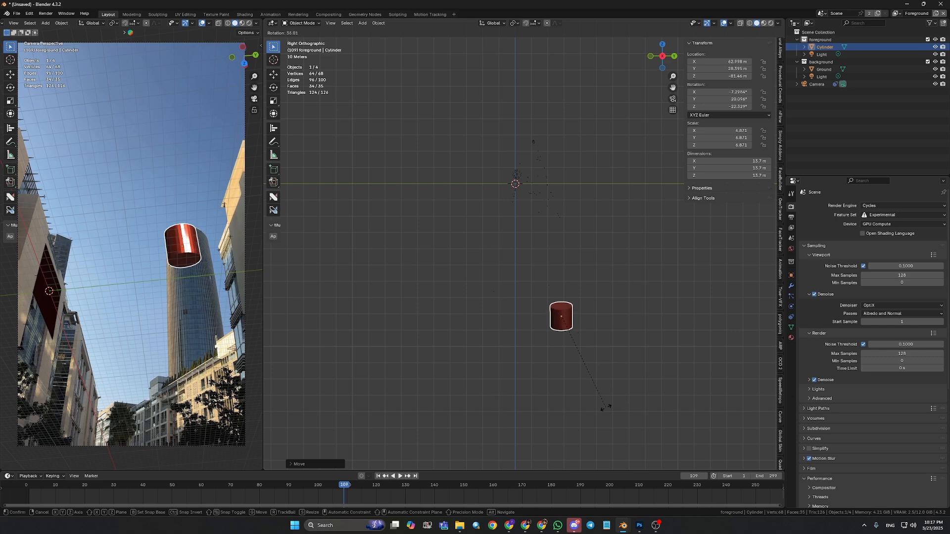
click(624, 405)
key(g)
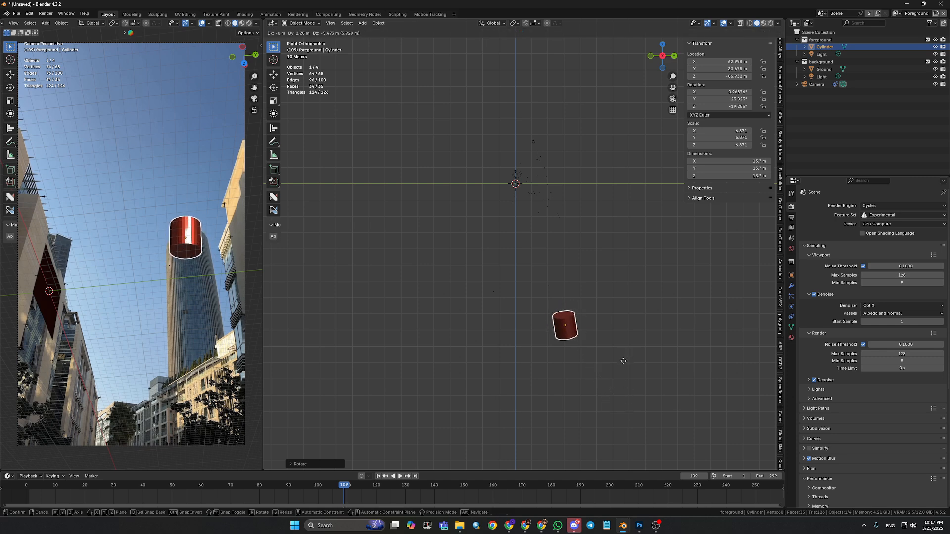
click(621, 367)
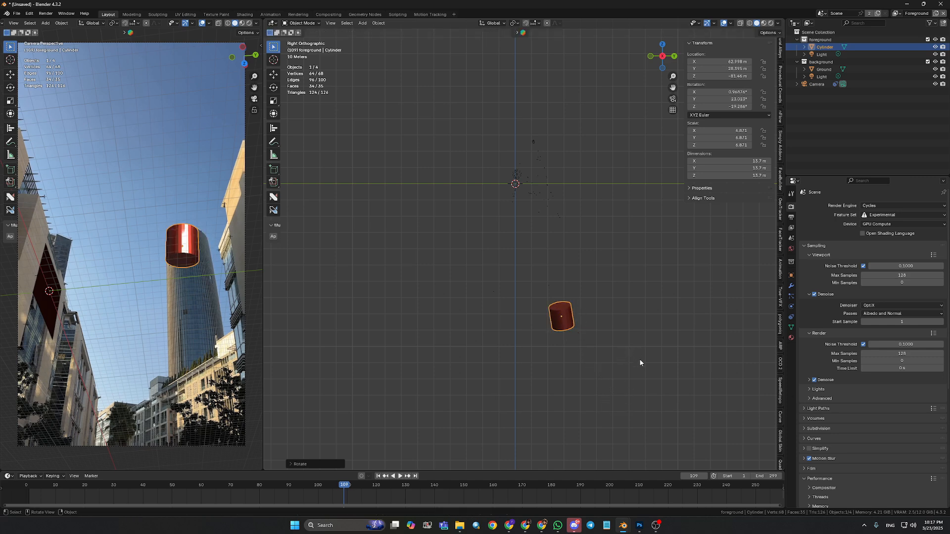
key(r)
click(638, 366)
- Shift the cylinder slightly along Y over the tower's top and try moving it along the Z axis
key(g)
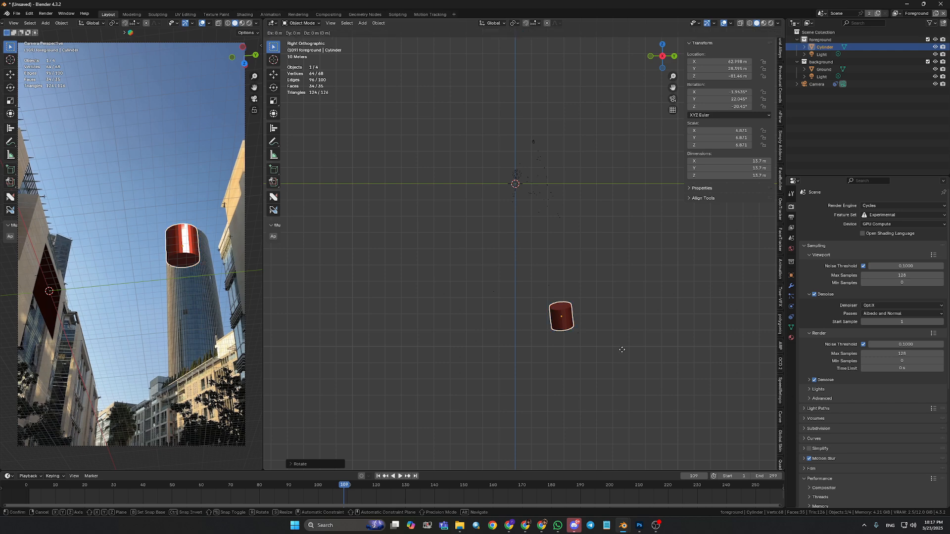
key(z)
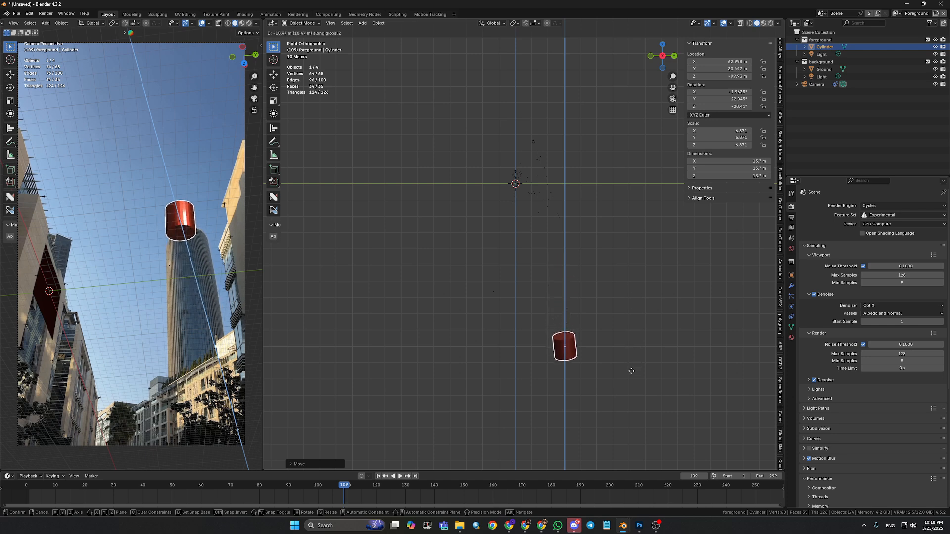
click(630, 336)
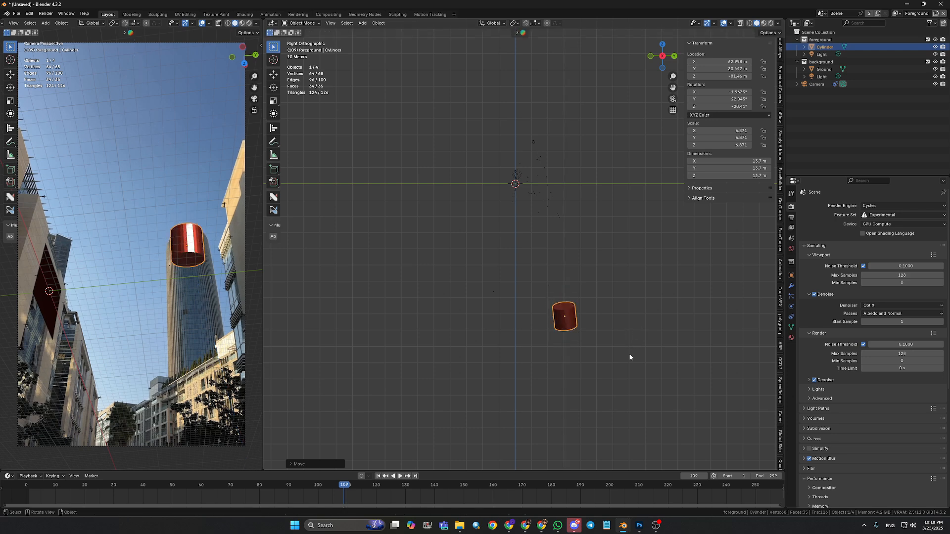
- Rotate the camera 180° around the 3D Cursor pivot in the right view
click(532, 142)
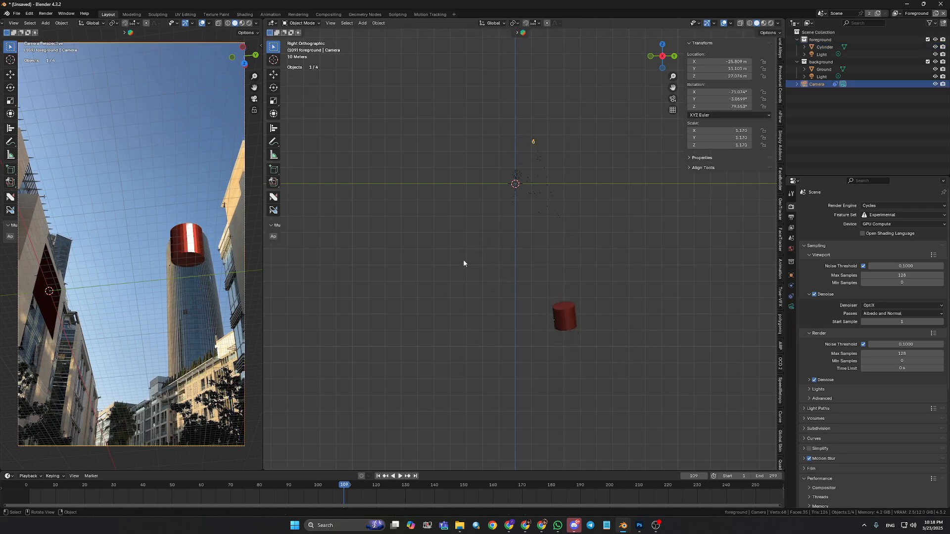
middle_drag(465, 263, 576, 240)
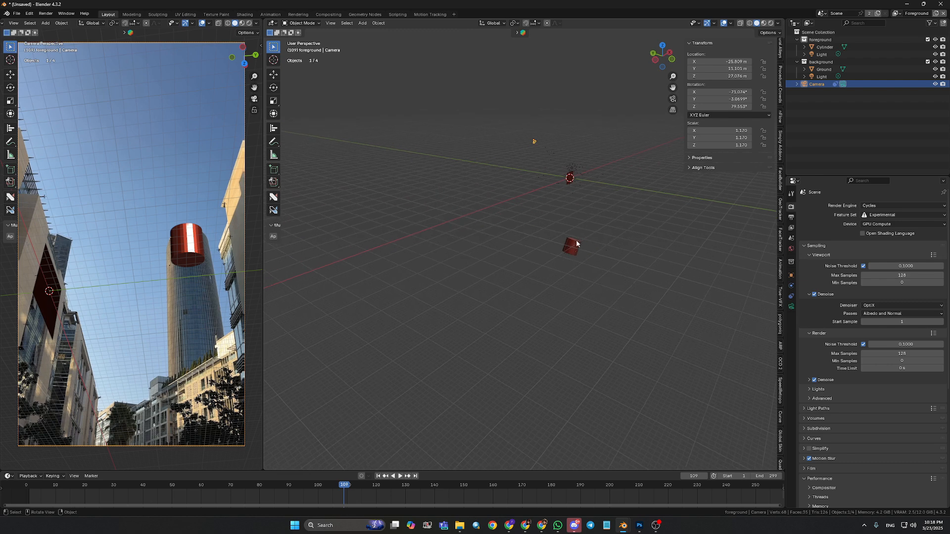
click(514, 23)
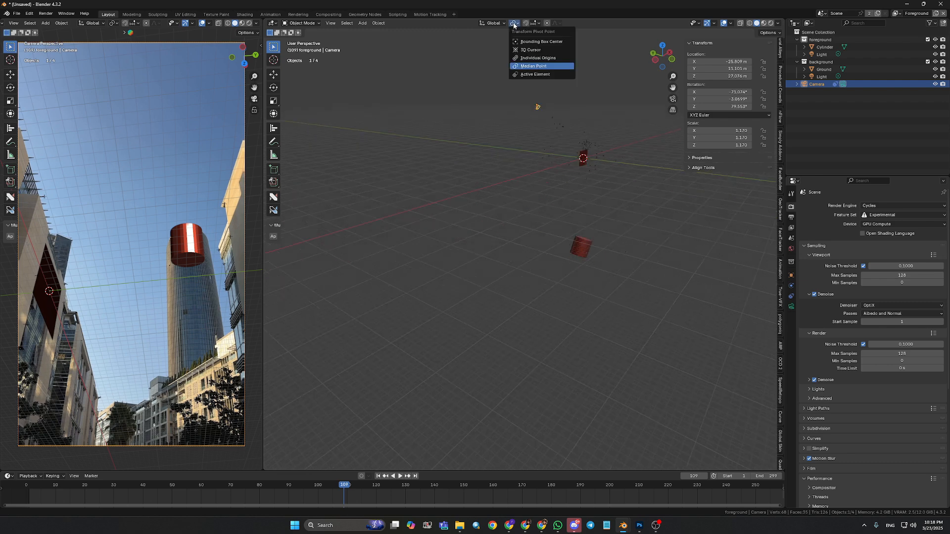
click(530, 49)
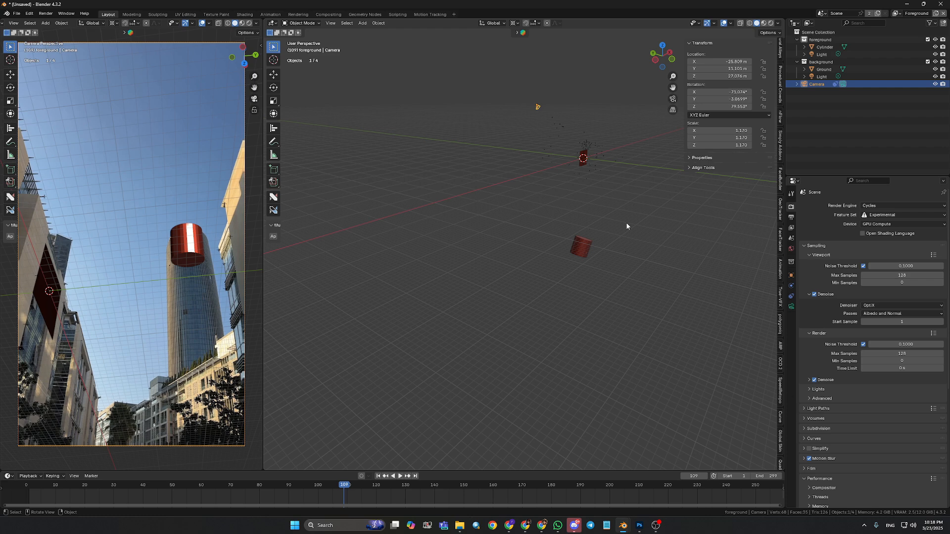
mouse_move(590, 210)
middle_down()
mouse_move(625, 210)
mouse_move(605, 209)
middle_up()
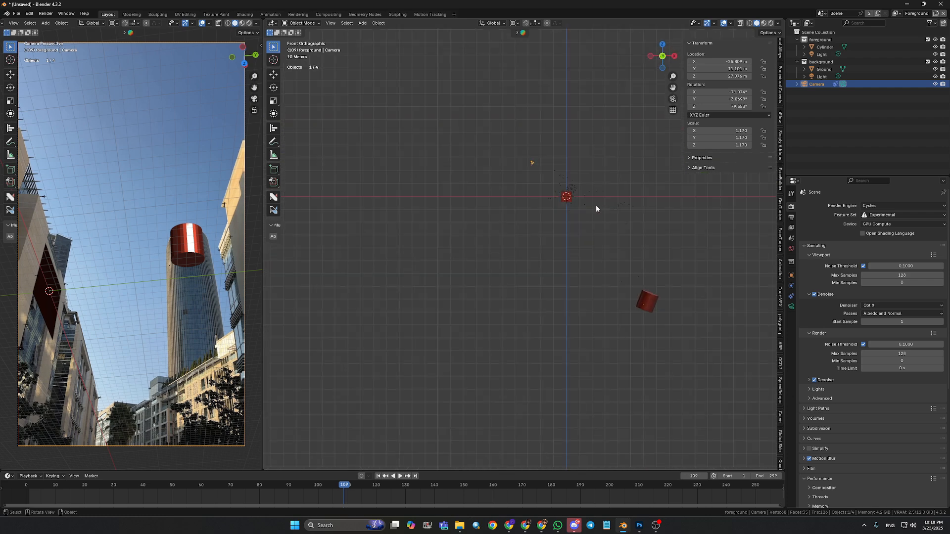
key(KP_3)
scroll(576, 216, up, 7)
shift+middle_drag(569, 63, 552, 267)
text(r)
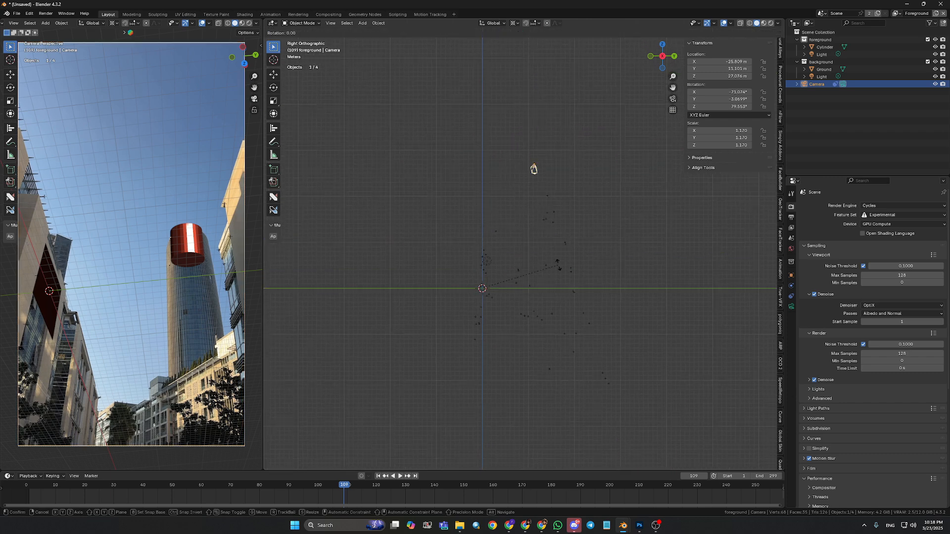
text(180)
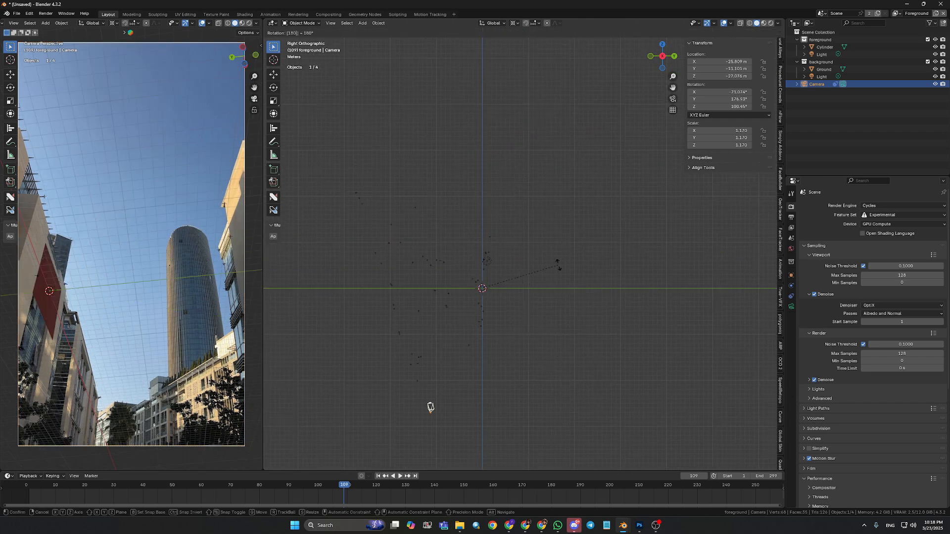
key(Return)
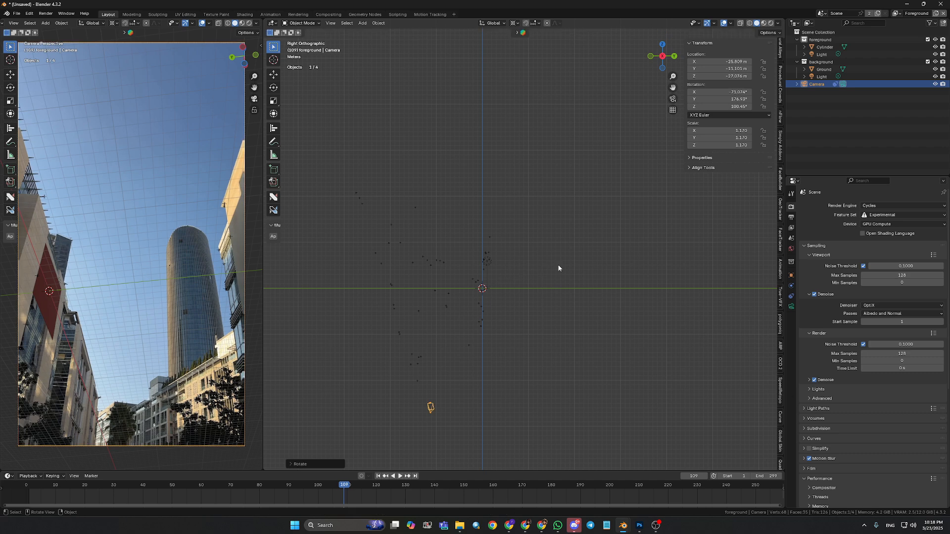
- Raise the cylinder along the Z axis to about Z 74.4 m in the front view
middle_drag(558, 267, 558, 310)
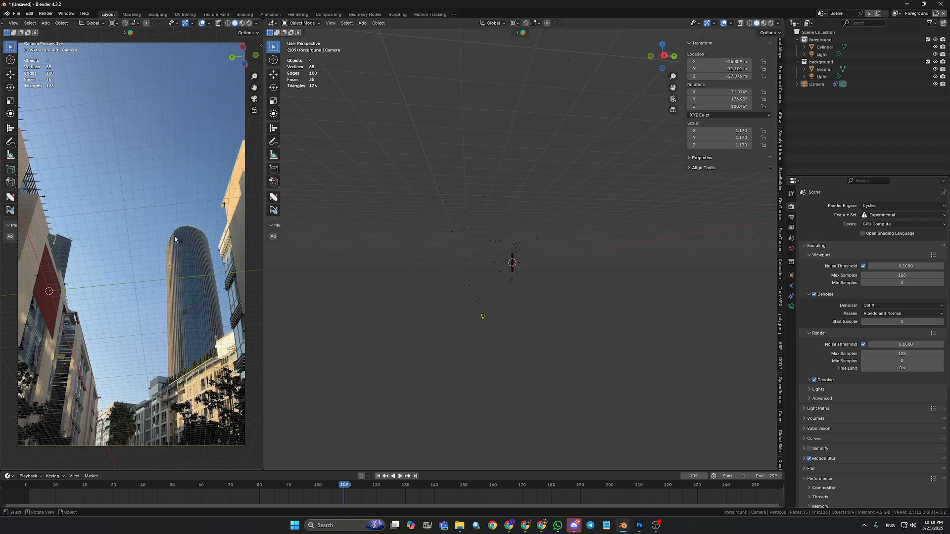
middle_drag(445, 292, 492, 310)
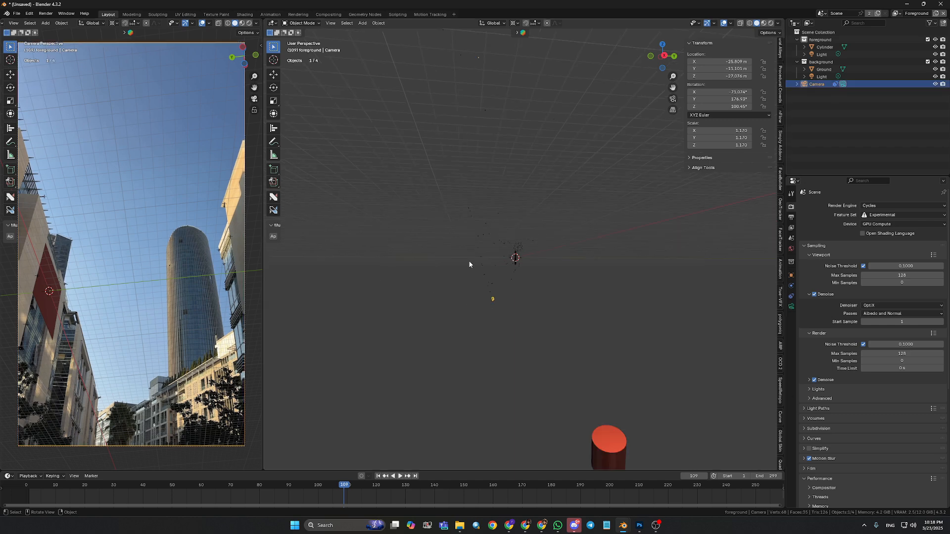
middle_drag(466, 233, 544, 250)
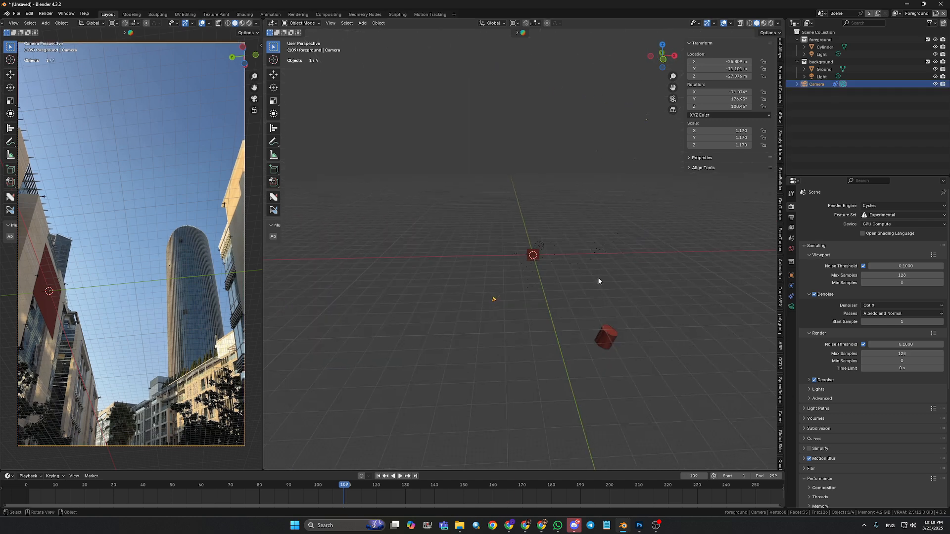
key(KP_1)
scroll(606, 323, up, 4)
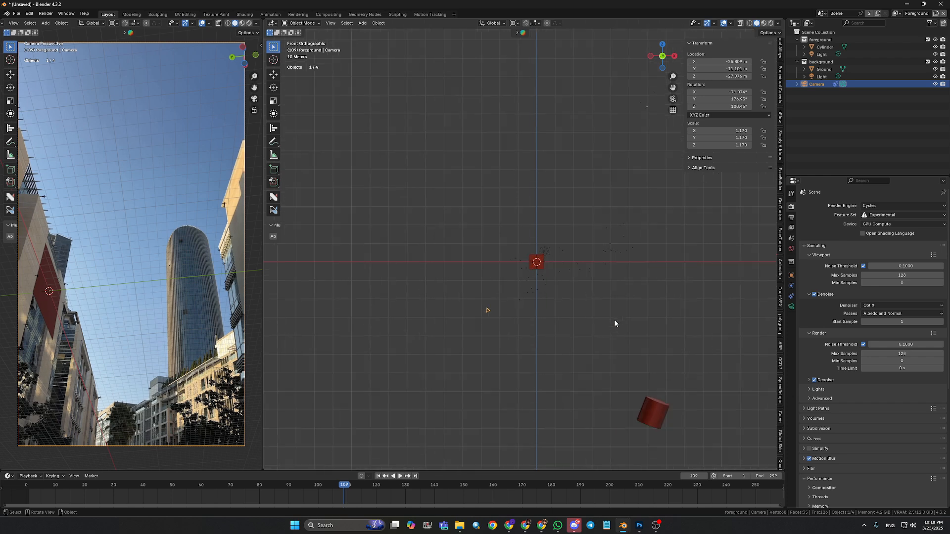
shift+middle_drag(615, 322, 534, 310)
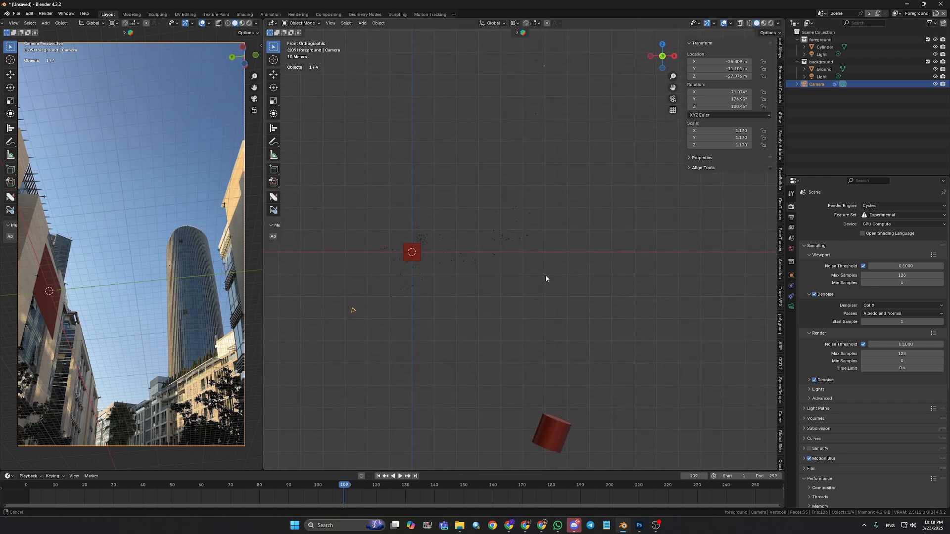
click(555, 424)
key(g)
key(z)
click(539, 84)
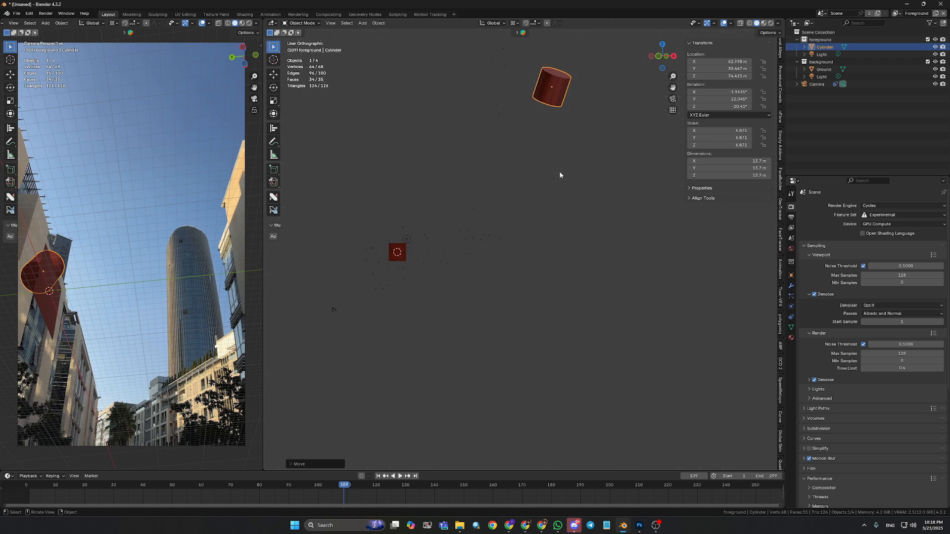
- Move the cylinder back over the tower's top, to about Y -17 m and Z 76 m, and clear its rotation
key(KP_3)
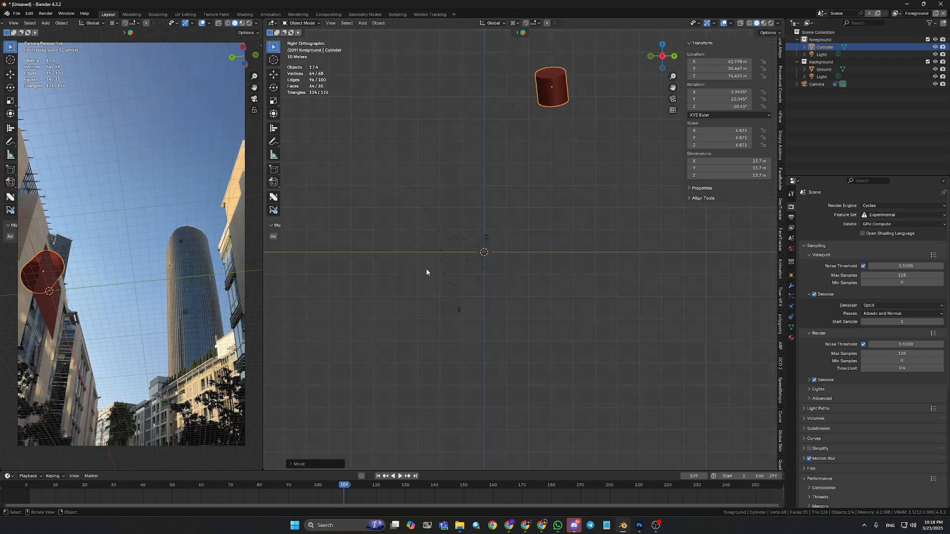
click(171, 234)
click(550, 94)
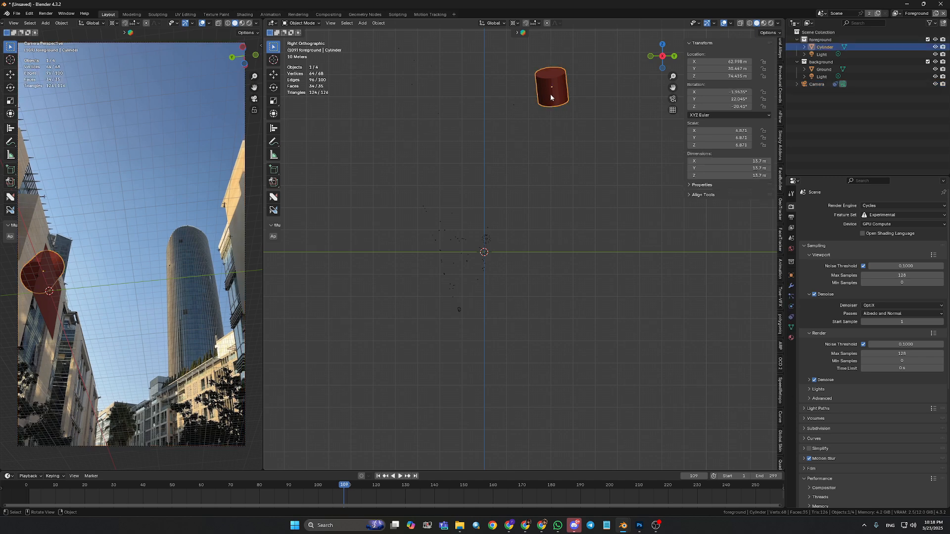
key(g)
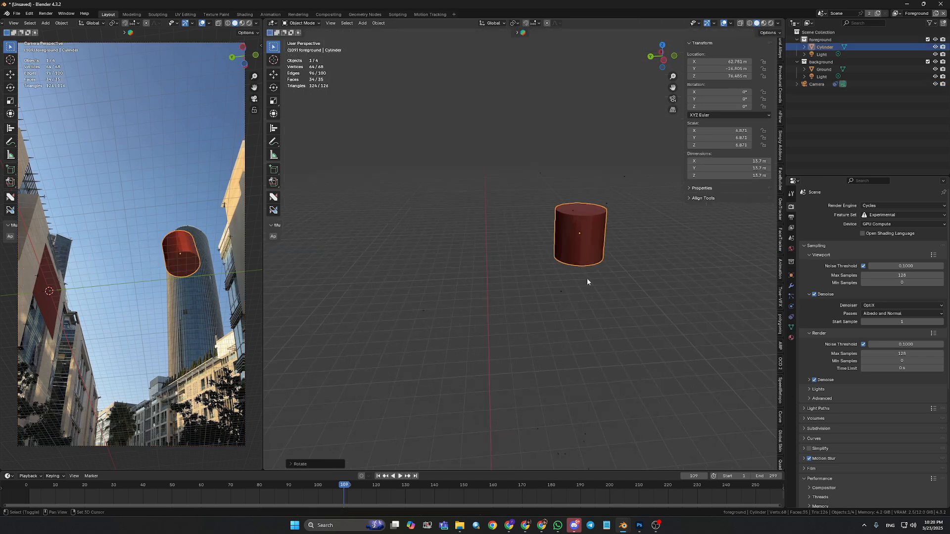
- Nudge the cylinder further onto the tower in the camera view, to about X 68.4 m and Z 77.2 m
shift+middle_drag(587, 278, 617, 271)
scroll(559, 287, up, 1)
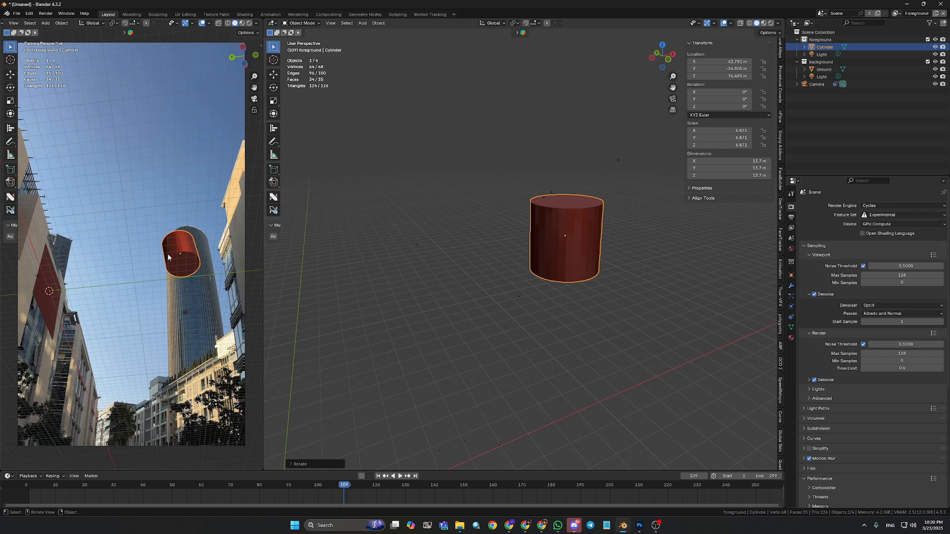
key(g)
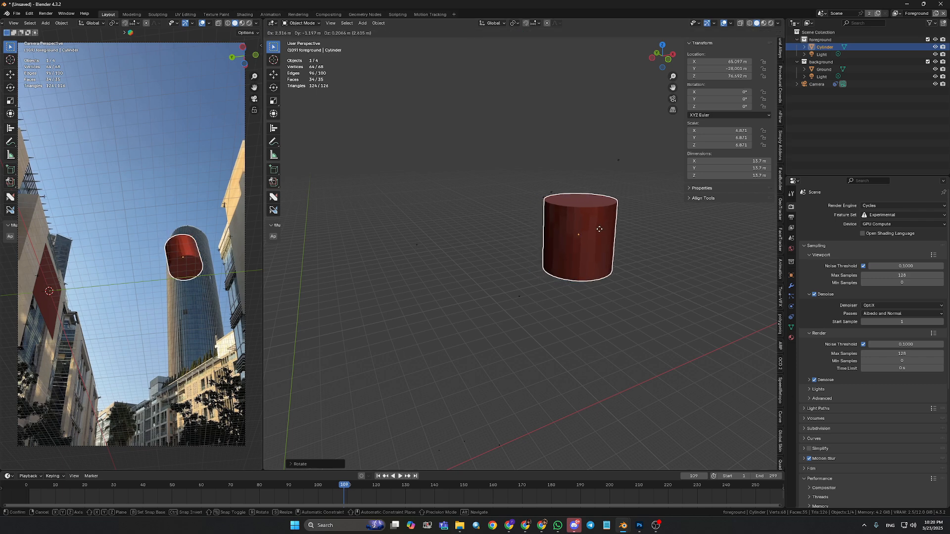
click(619, 228)
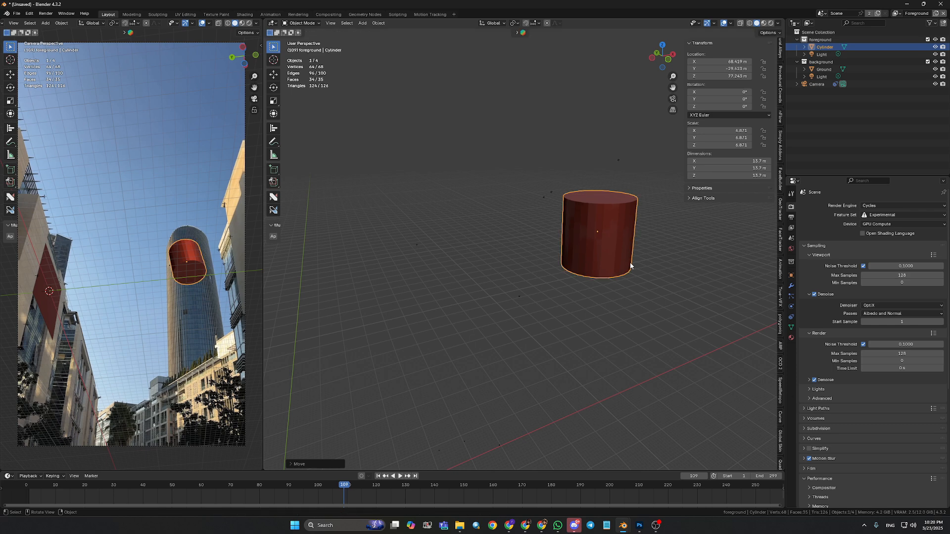
- Move the cylinder over the tower's top to about X 64.9 m, Y -27.8 m and Z 77 m
shift+middle_drag(640, 286, 607, 285)
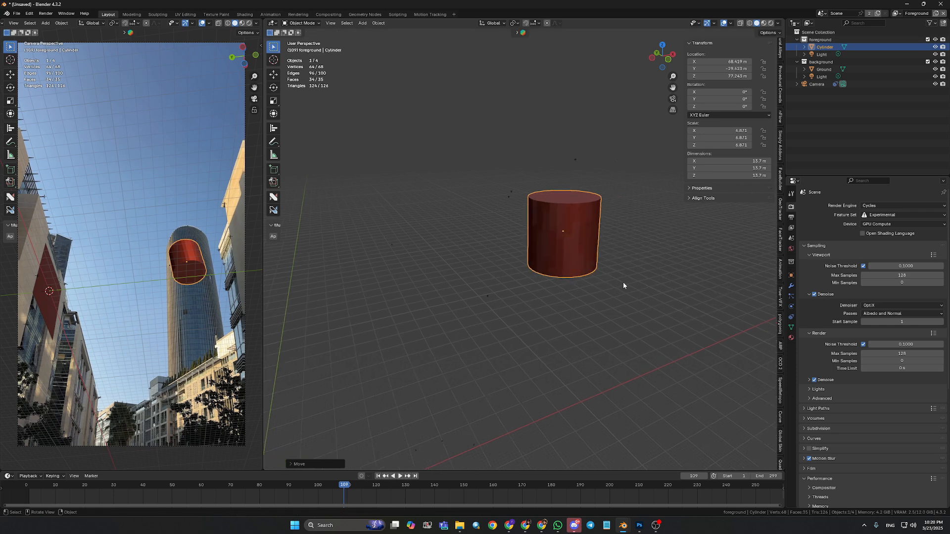
scroll(619, 282, up, 2)
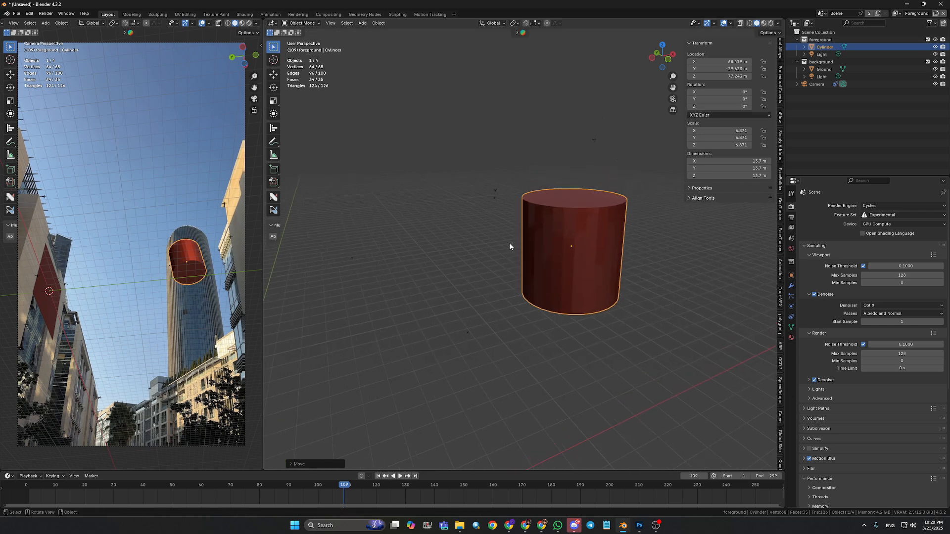
click(496, 191)
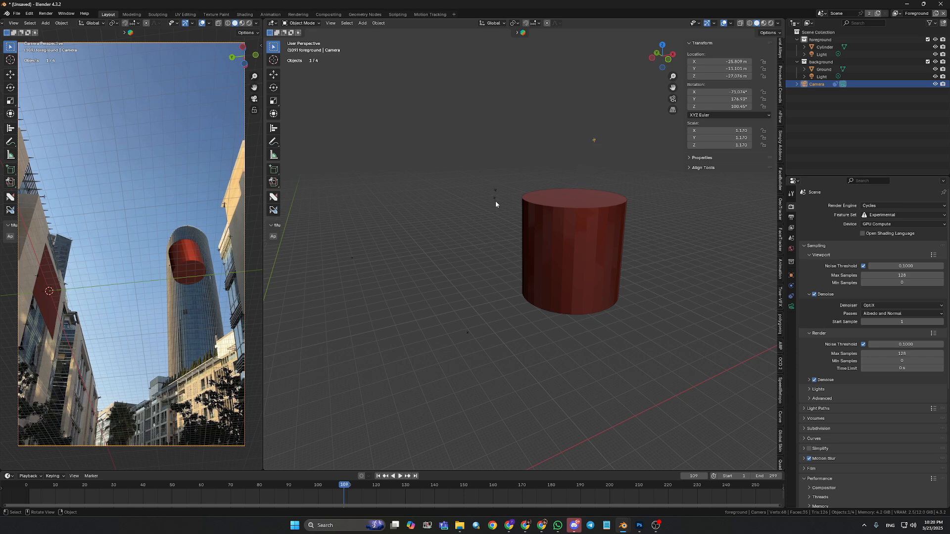
click(573, 267)
key(g)
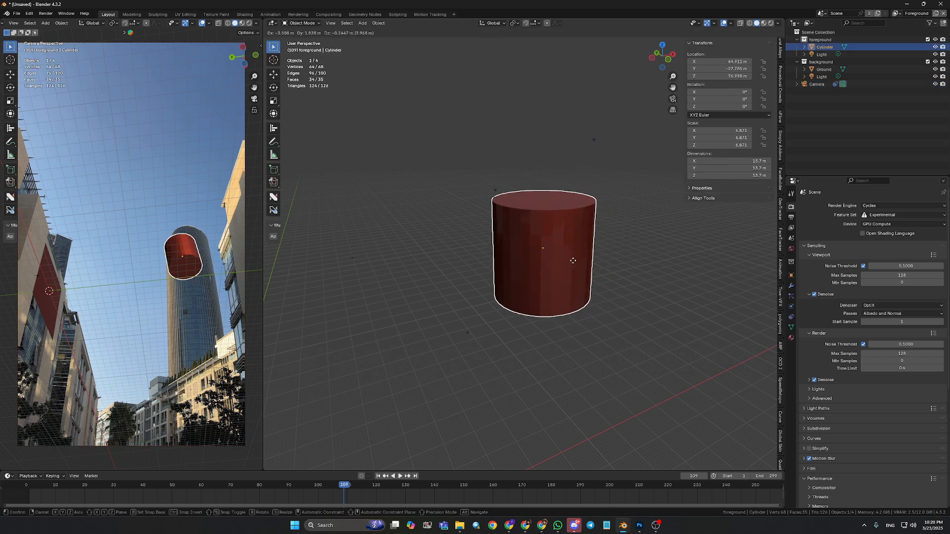
click(549, 312)
- Scale the cylinder up uniformly to about 17.4 m wide so it approaches the tower's width in the camera view
middle_drag(550, 314, 666, 316)
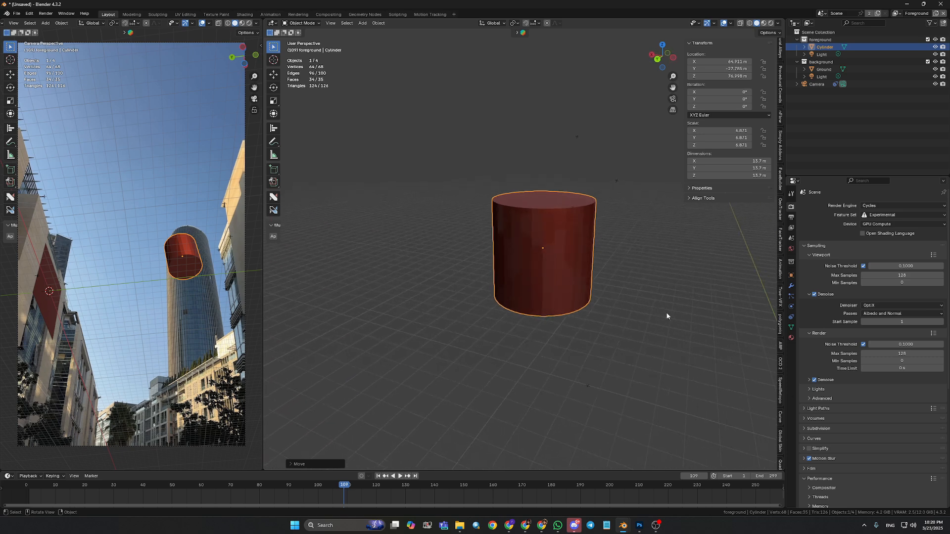
key(s)
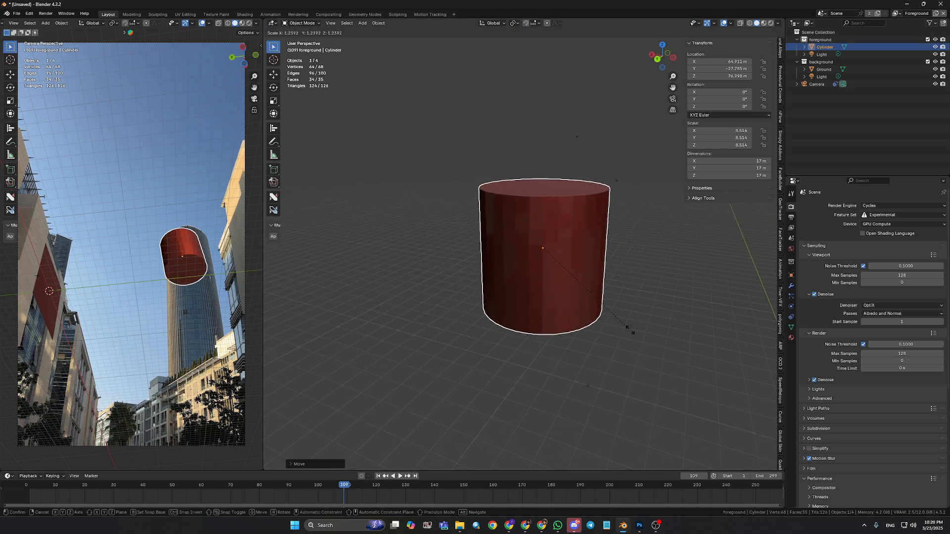
click(612, 325)
- Lower the cylinder along the tower in the footage, to about X 62.3 m, Y -29.3 m and Z 66.4 m
key(g)
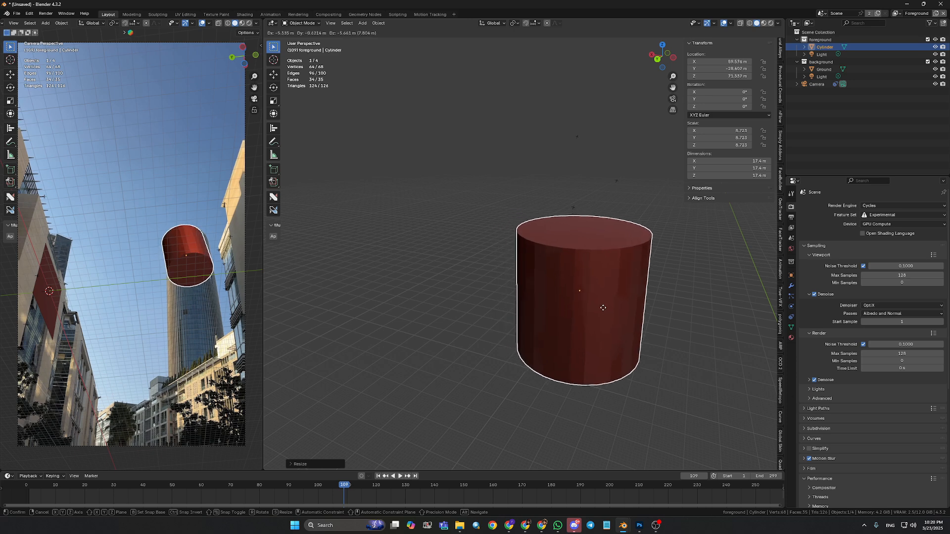
click(571, 321)
scroll(578, 315, down, 5)
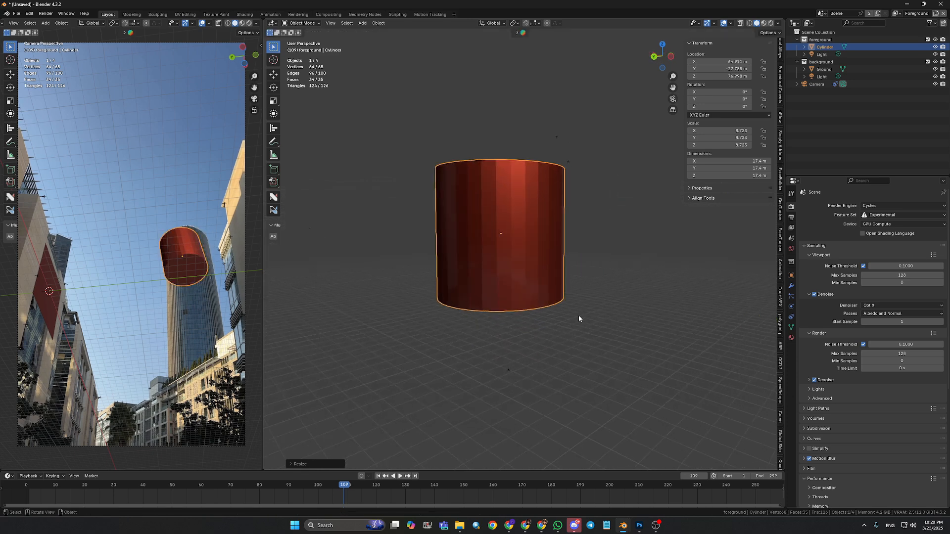
key(g)
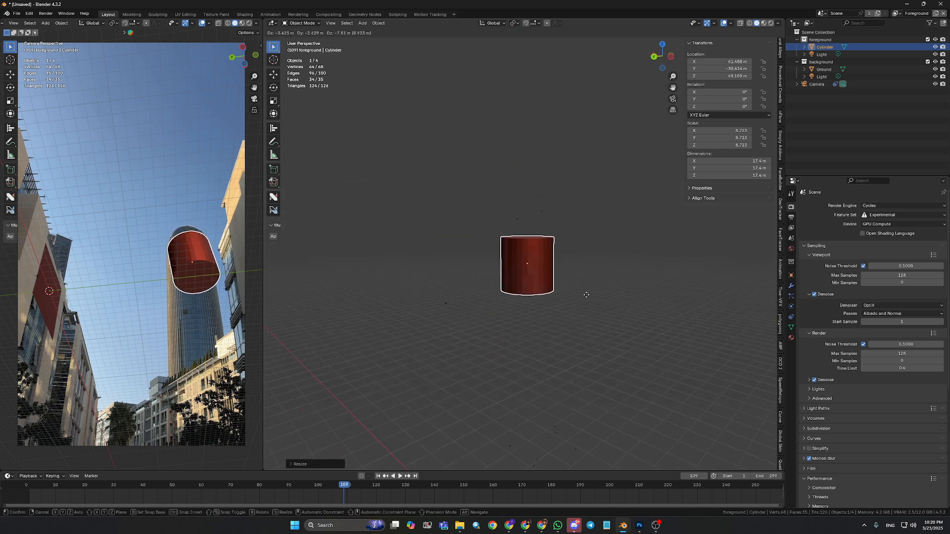
click(582, 302)
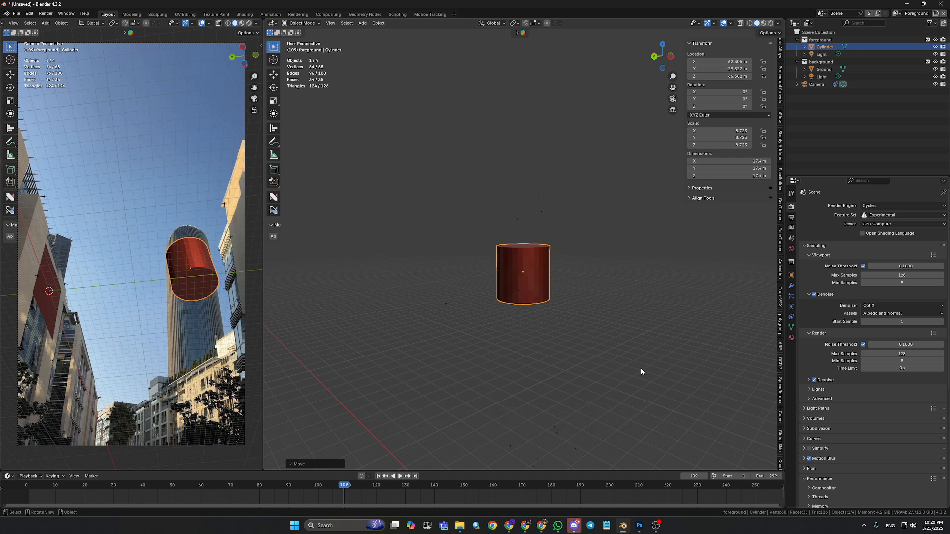
key(r)
right_click(595, 343)
- Set the transform pivot to 3D Cursor and rotate the camera around it to about X -80.7° and Y 183.5°
click(48, 294)
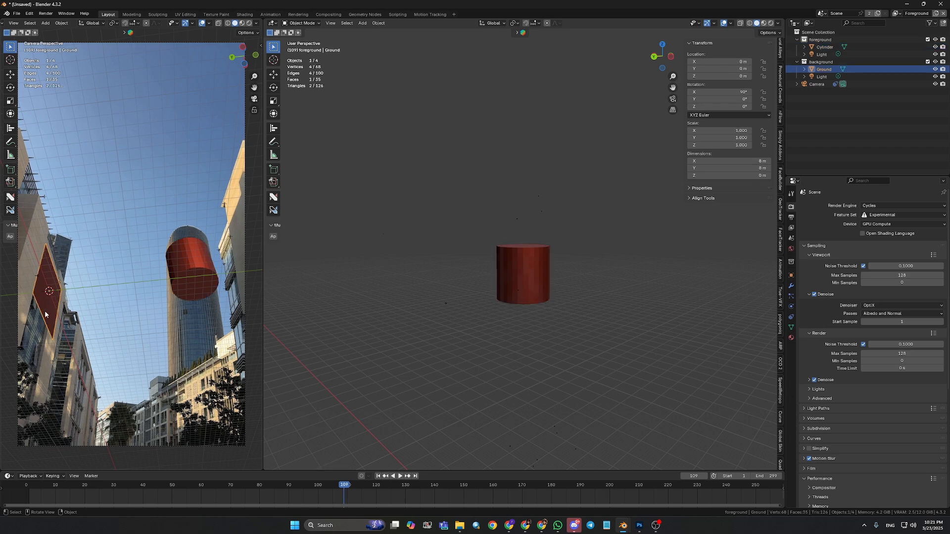
click(199, 273)
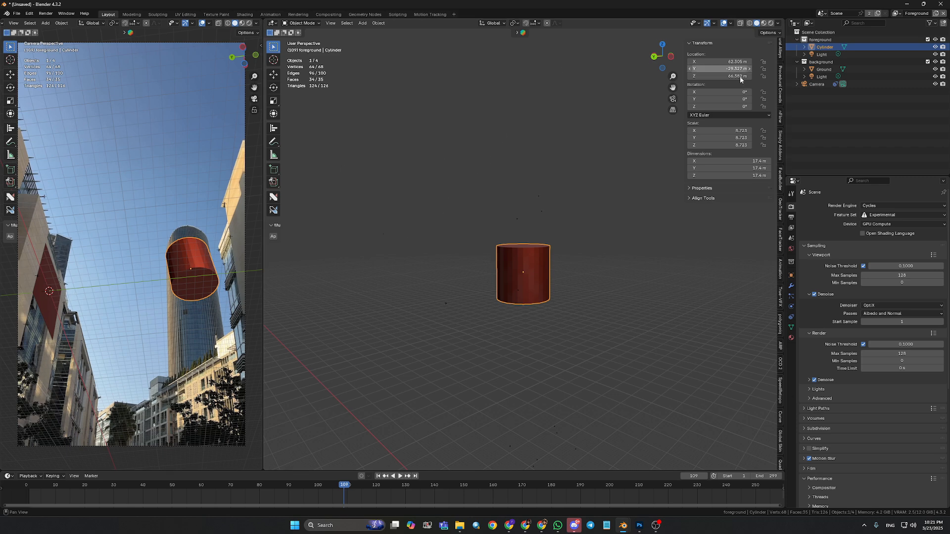
click(821, 84)
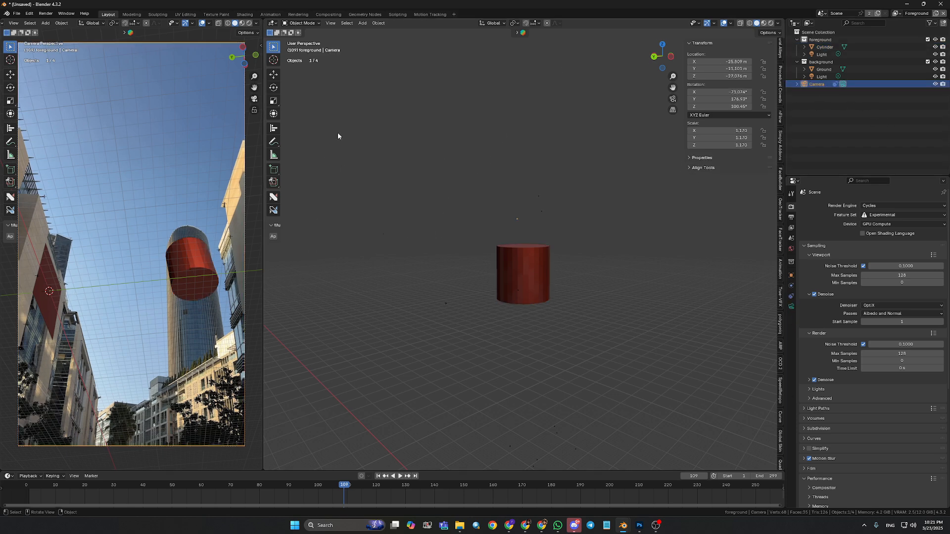
click(515, 23)
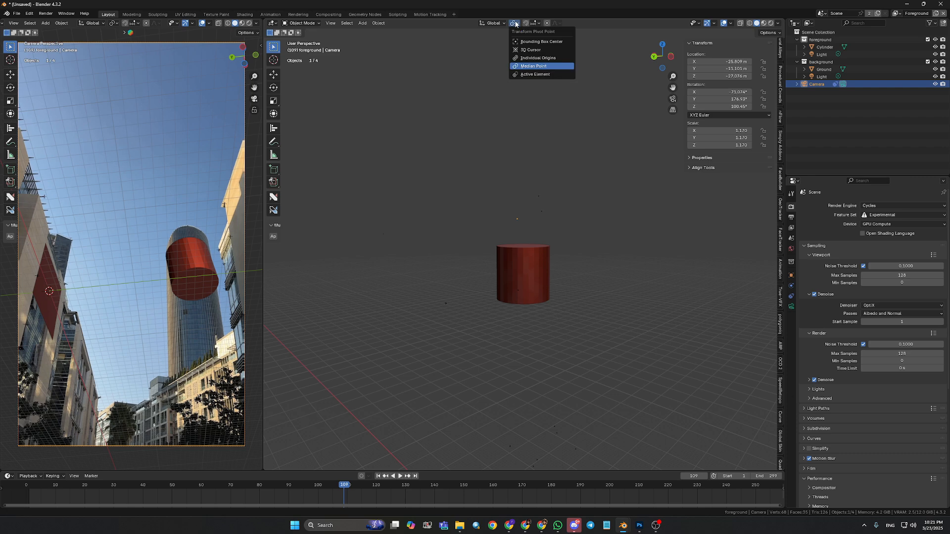
click(535, 74)
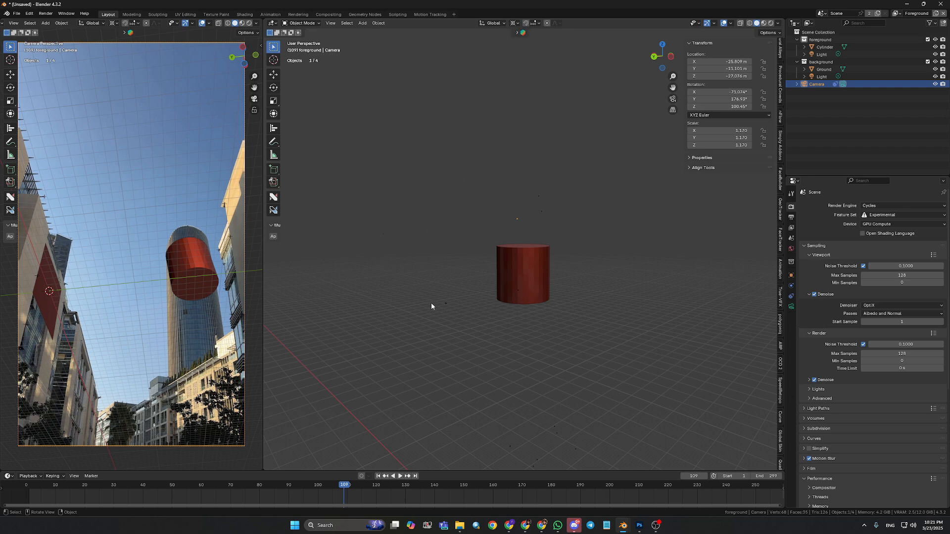
key(r)
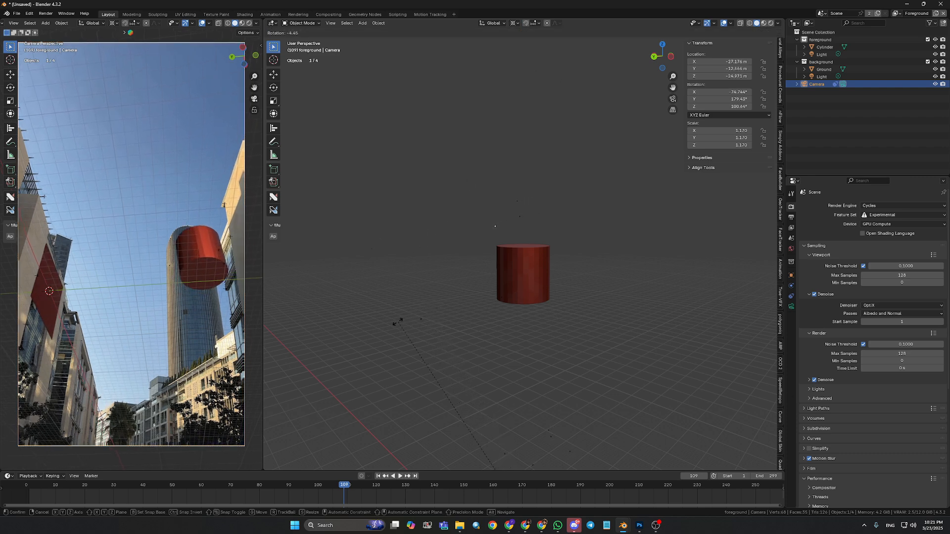
click(346, 351)
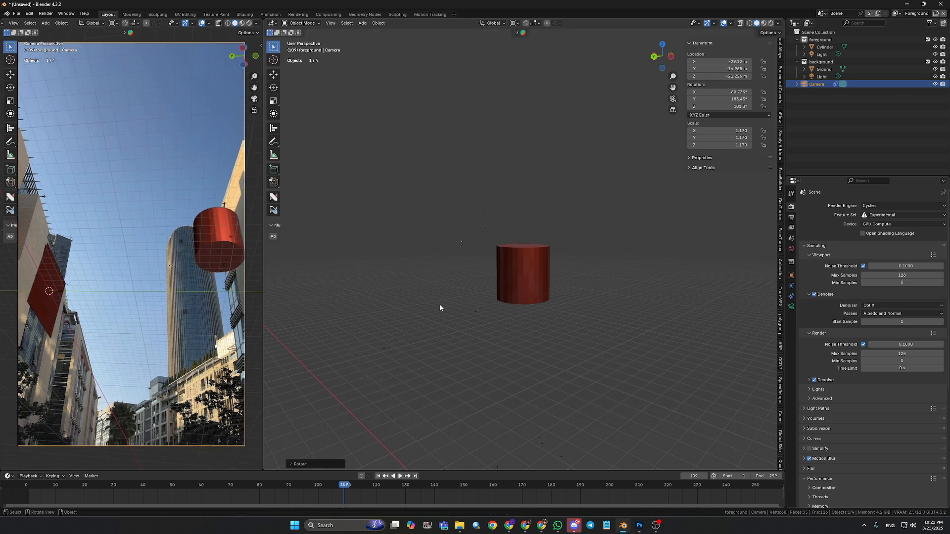
- Move the cylinder back onto the tower in the camera view, to about X 72.5 m and Z 60 m
scroll(514, 275, down, 3)
click(517, 268)
key(g)
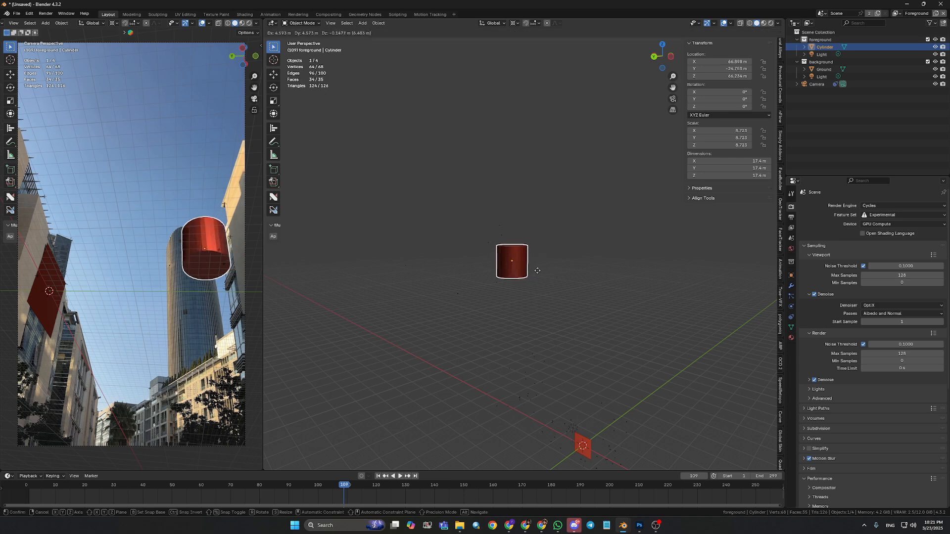
click(529, 270)
key(g)
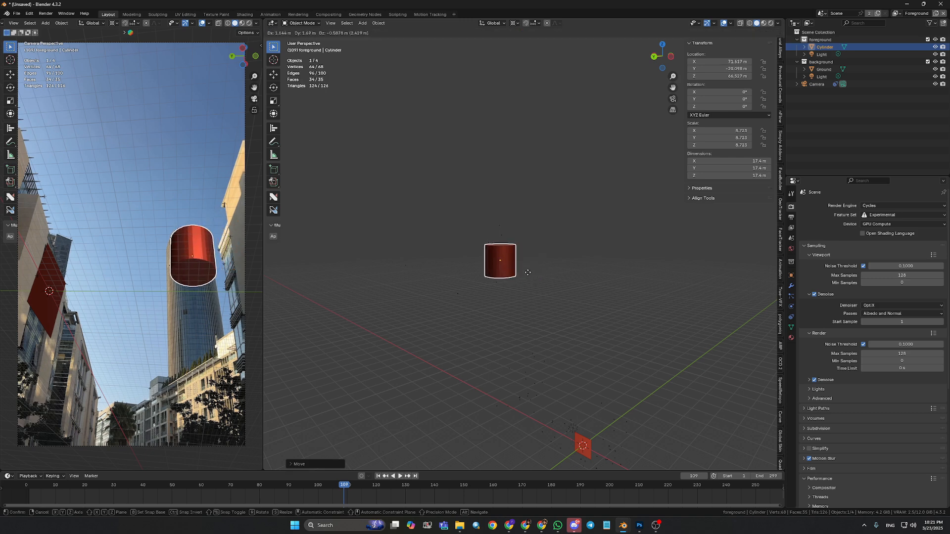
click(526, 291)
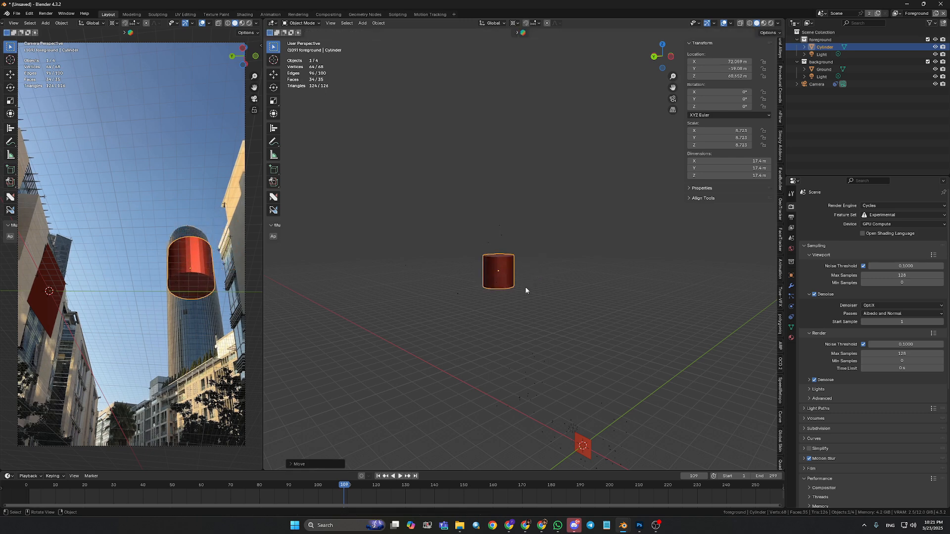
key(g)
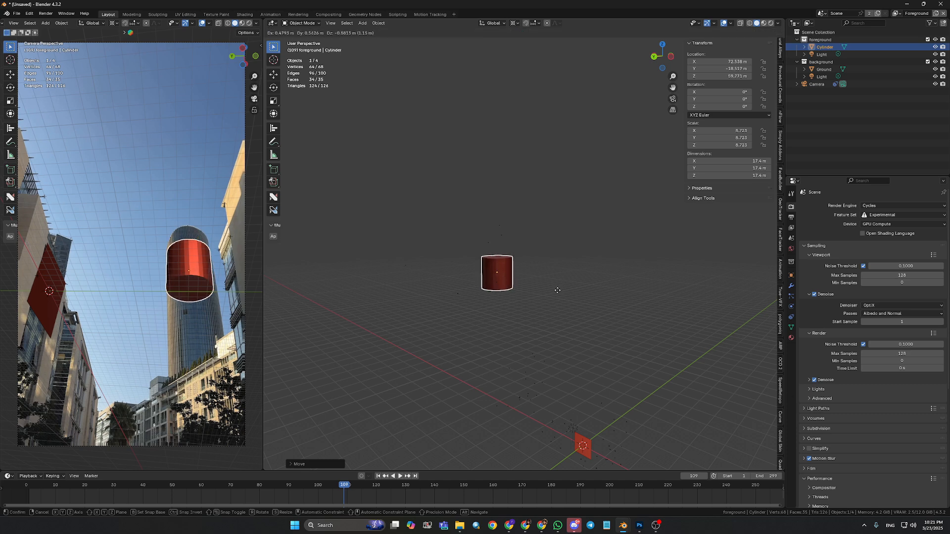
click(562, 292)
- Rotate the camera slightly back around the 3D Cursor, to about X -77.7°
click(817, 84)
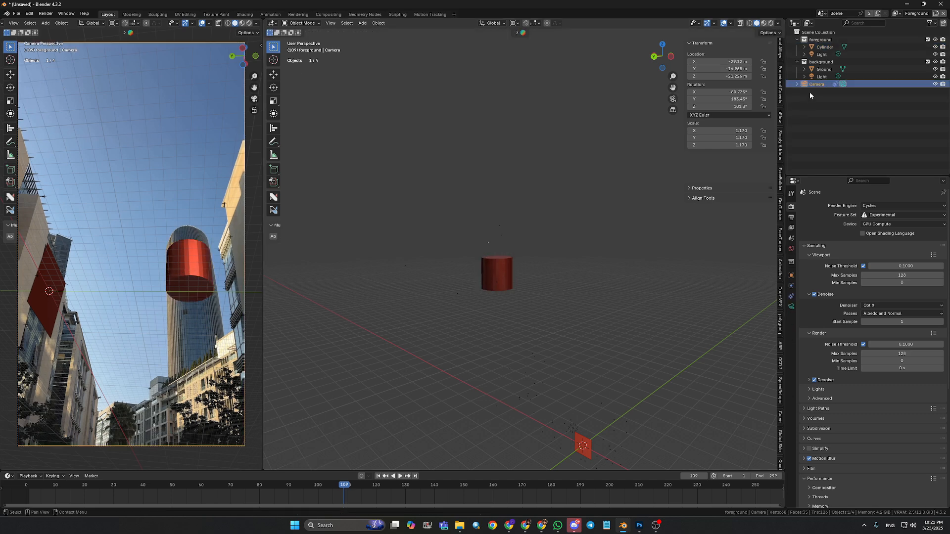
key(r)
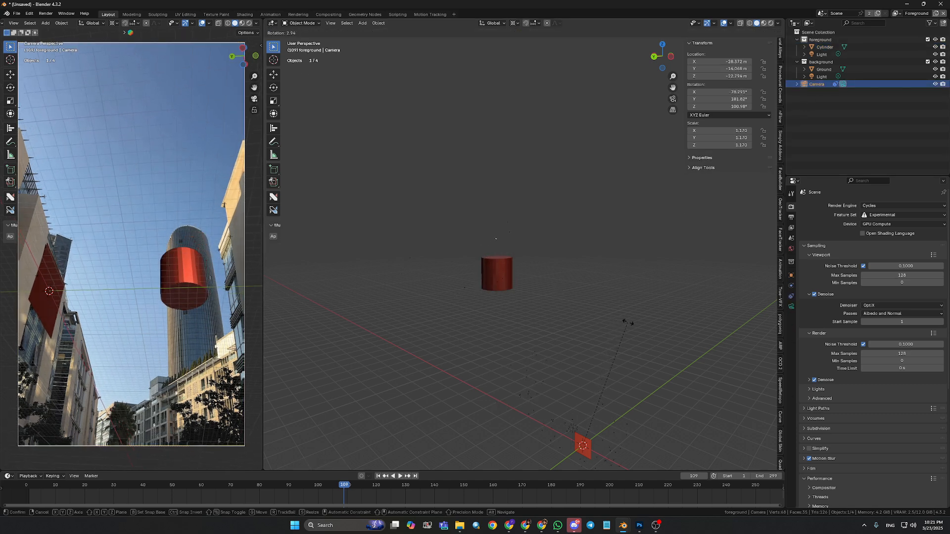
click(628, 322)
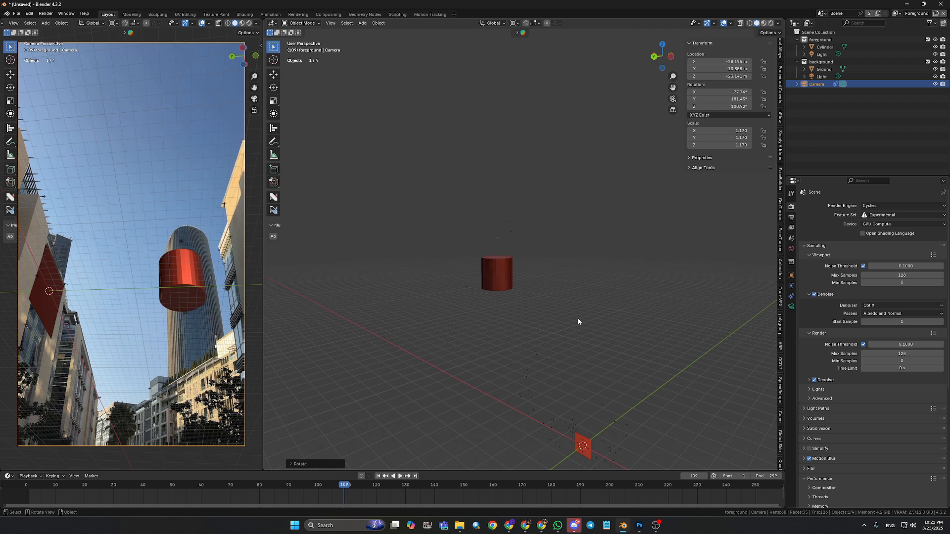
- Realign the cylinder with the tower's width in the camera view, to about X 69.2 m and Y -21.8 m
click(491, 271)
key(g)
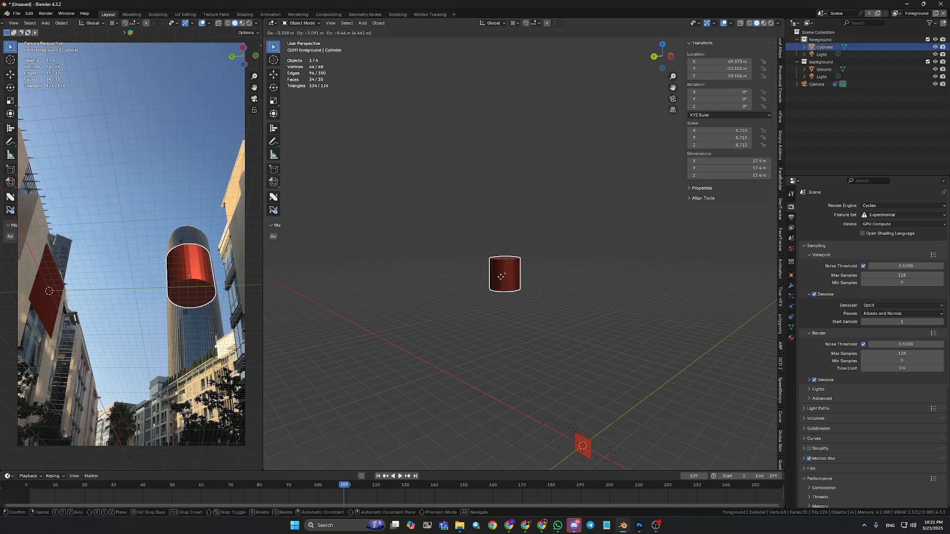
click(501, 275)
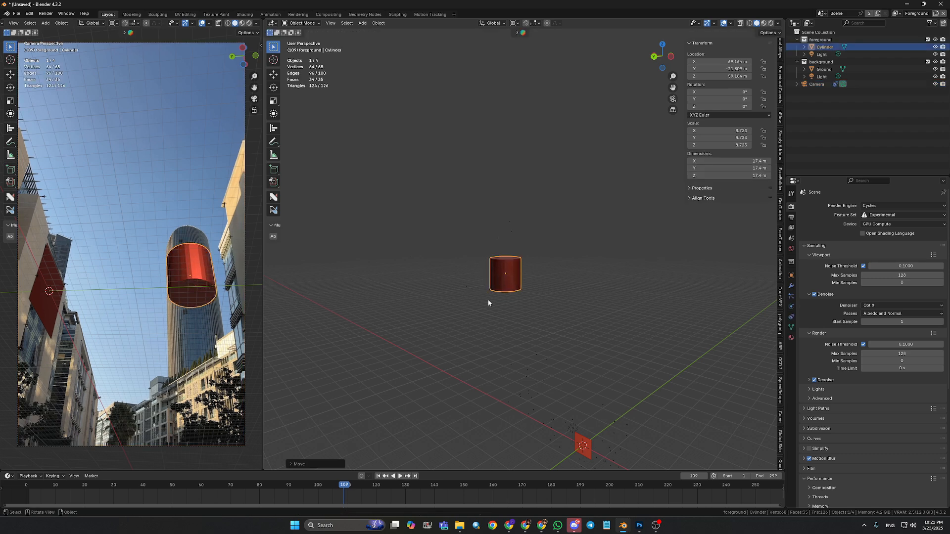
click(42, 322)
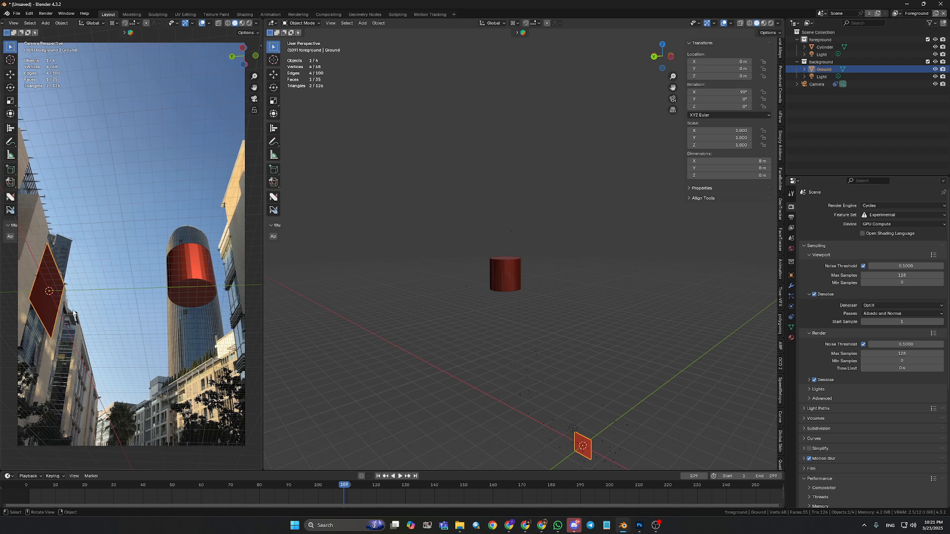
key(s)
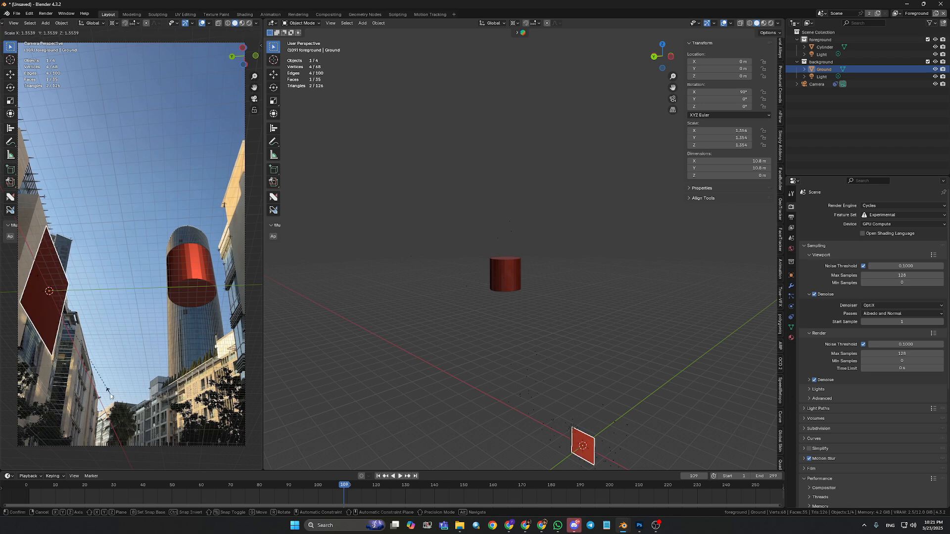
right_click(123, 365)
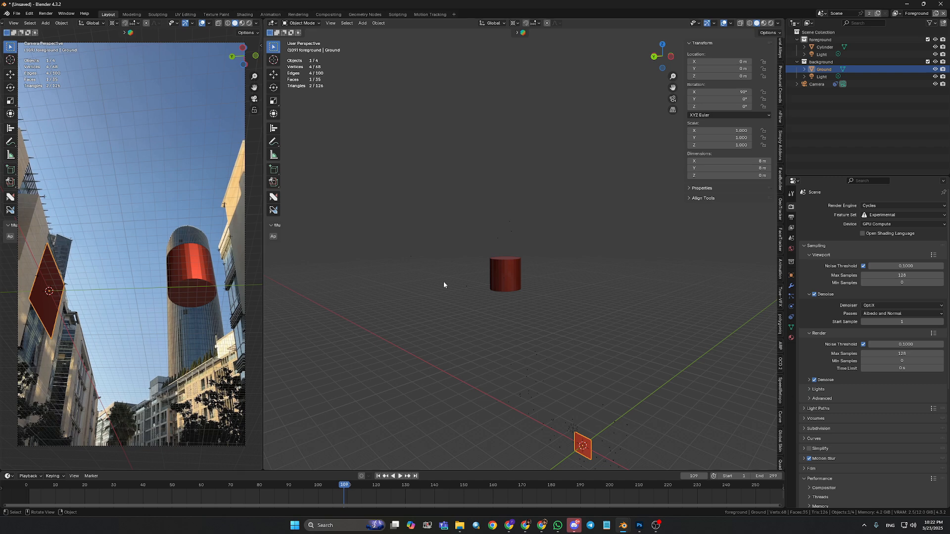
- Switch the transform pivot to Median Point and try rotating the cylinder about its own centre
click(507, 284)
key(r)
right_click(559, 319)
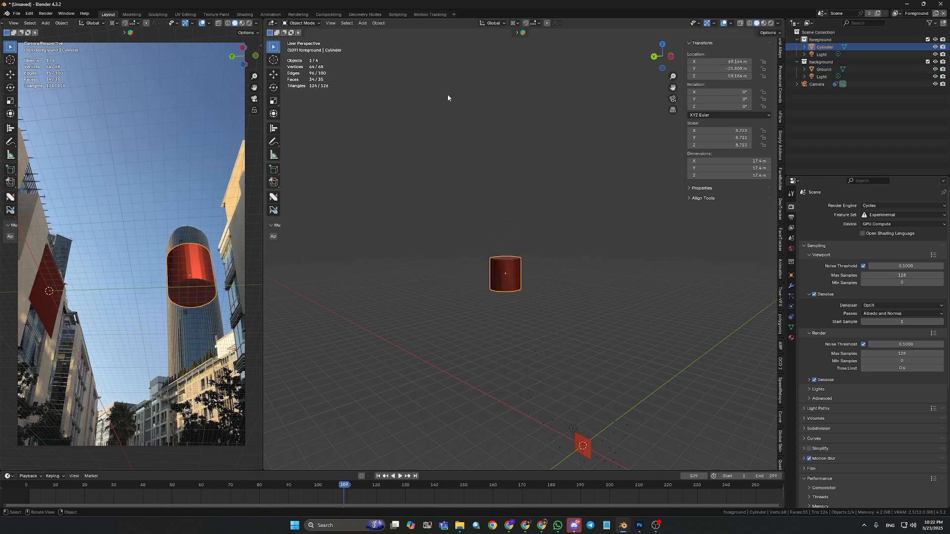
click(521, 25)
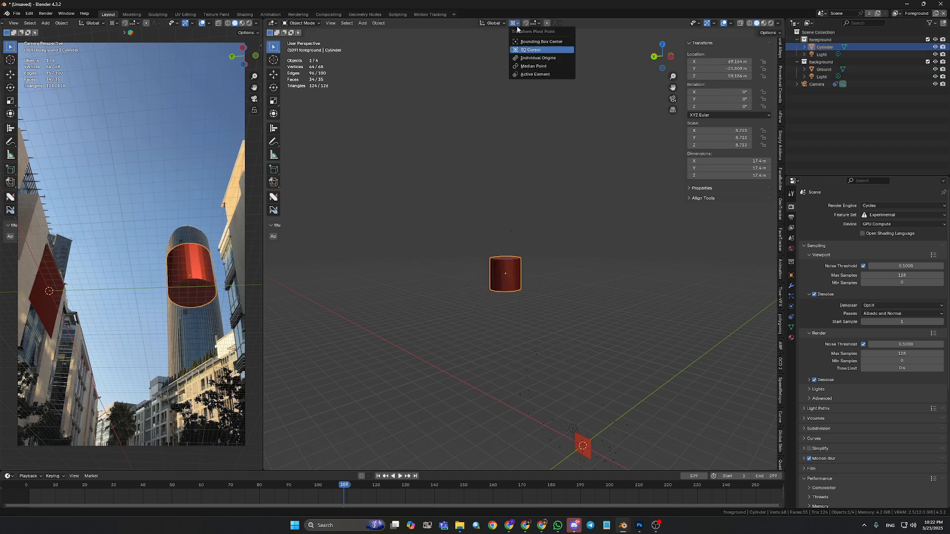
click(532, 64)
key(r)
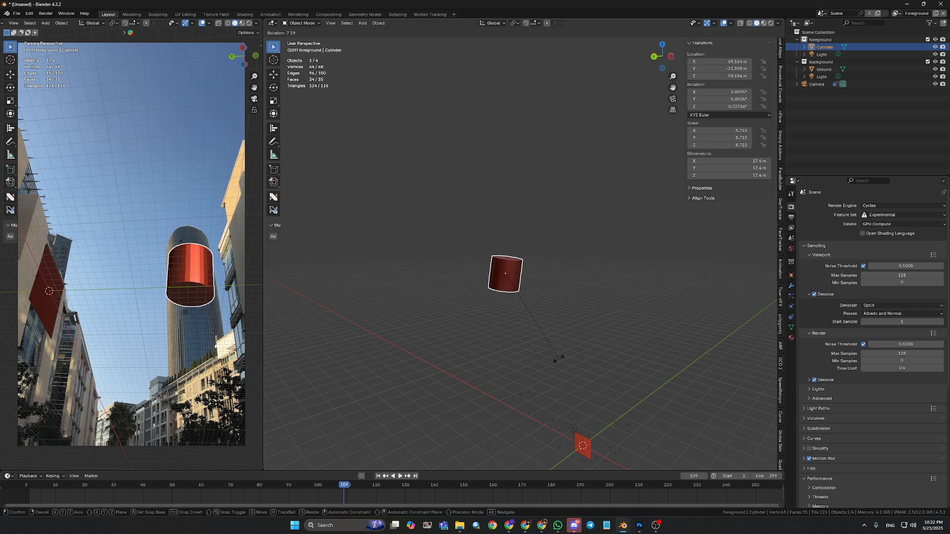
key(Escape)
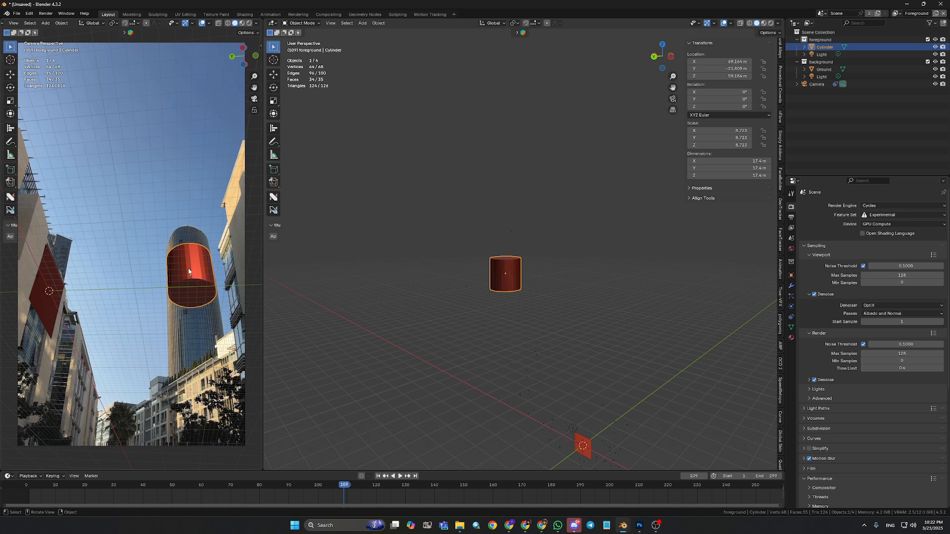
- Rotate the Ground plane slightly around the global X axis, to about X 87.5°, and deselect it
click(48, 278)
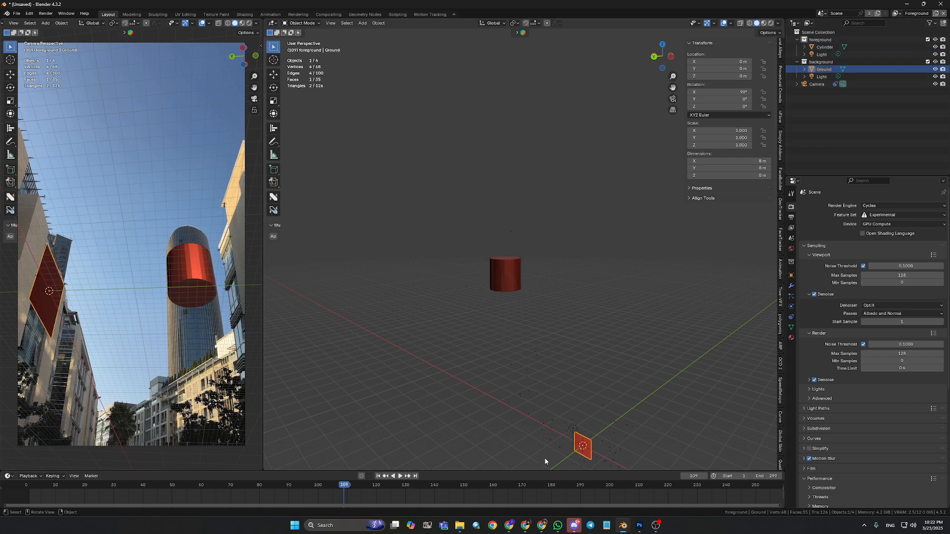
middle_drag(545, 461, 468, 395)
key(r)
key(x)
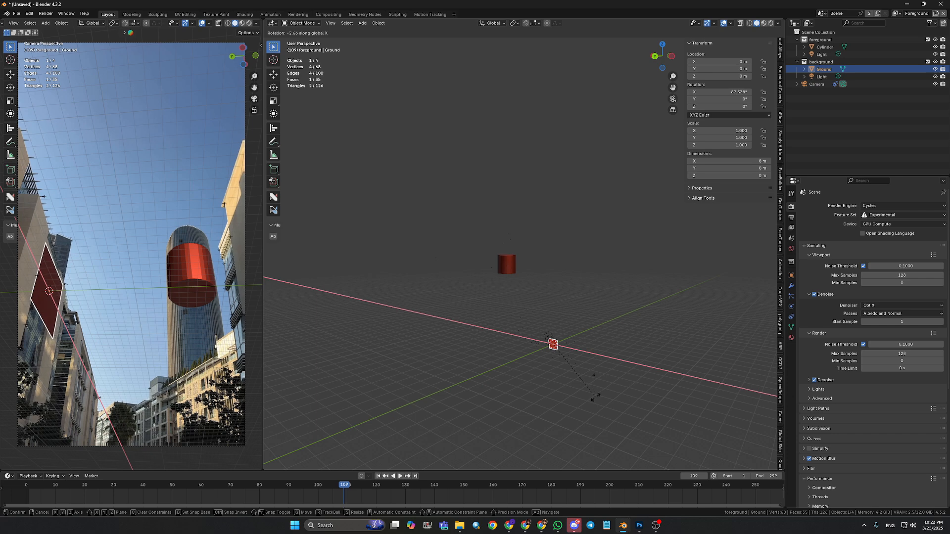
click(595, 397)
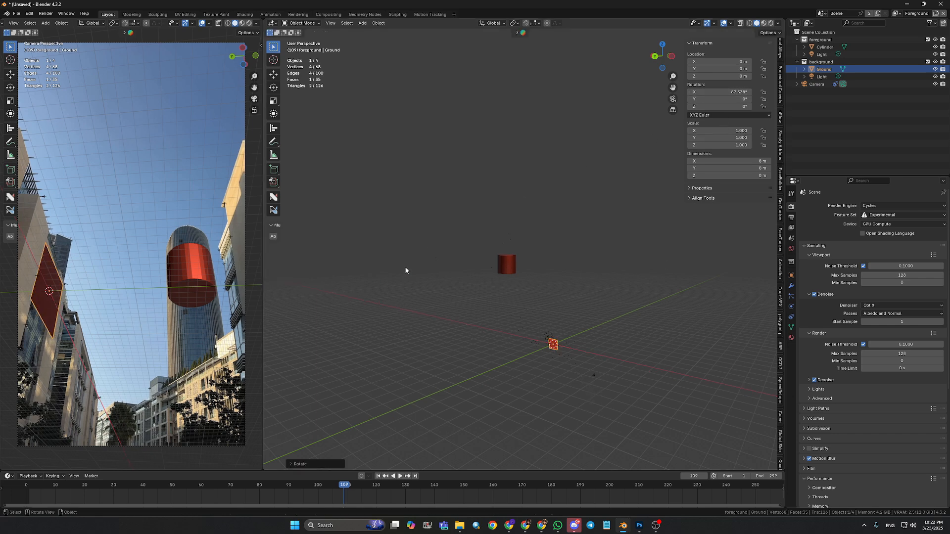
click(390, 241)
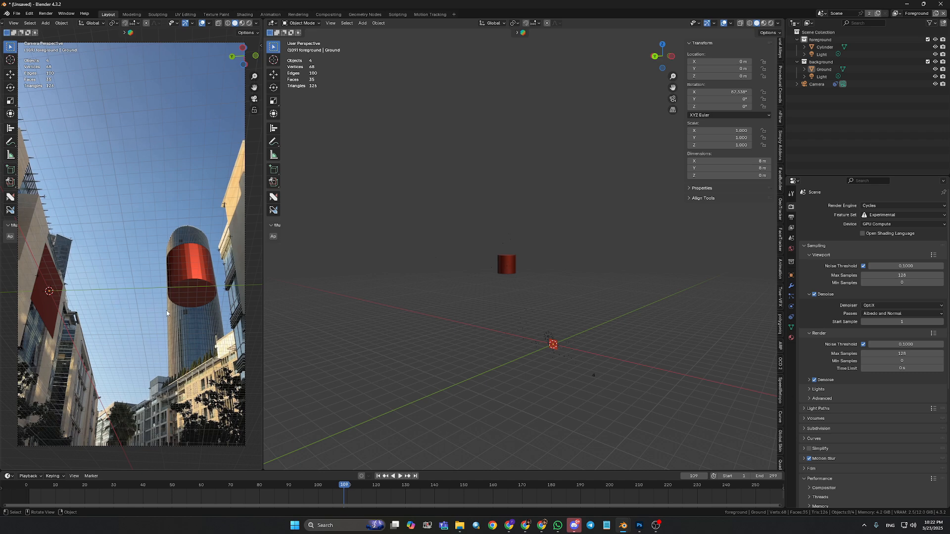
- Try moving the cylinder and the Ground plane along the global Z axis against the buildings in the camera view
click(198, 276)
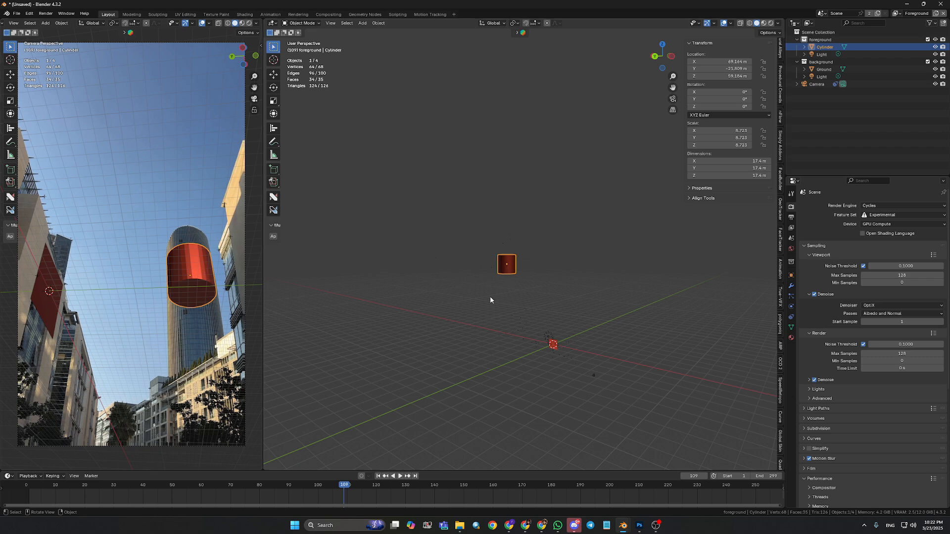
key(g)
key(z)
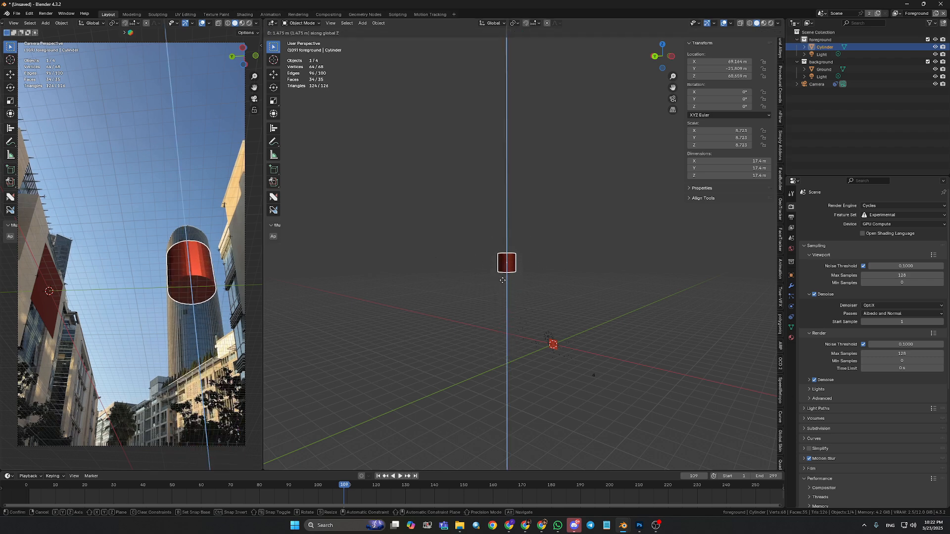
key(Escape)
click(38, 299)
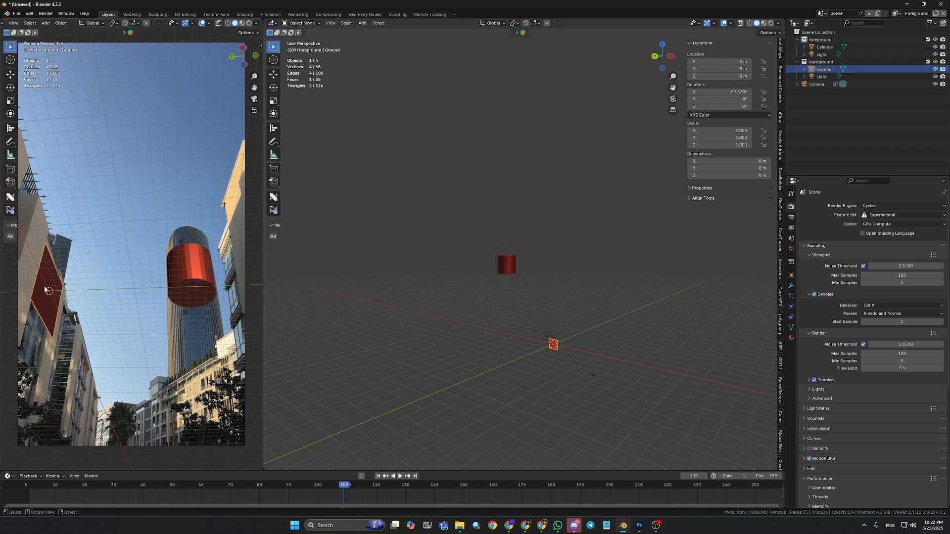
key(g)
key(z)
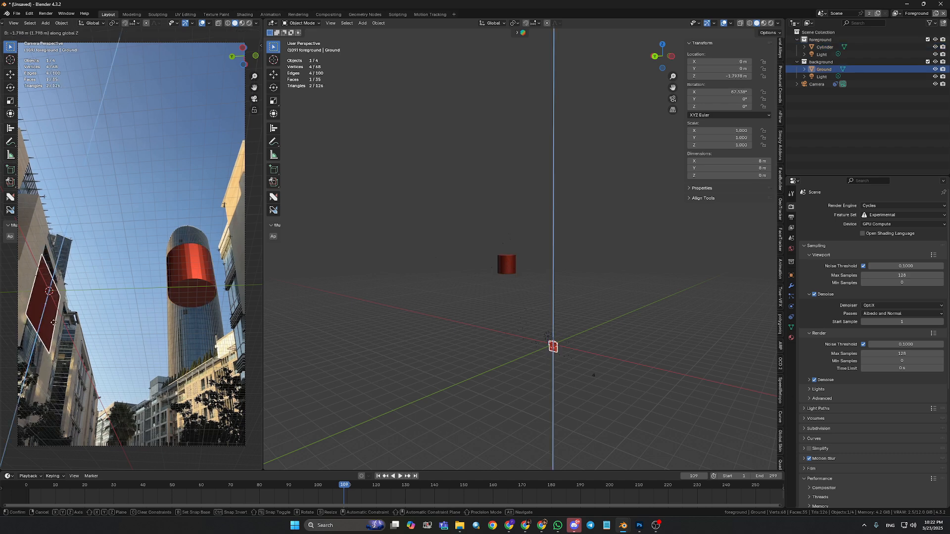
key(Escape)
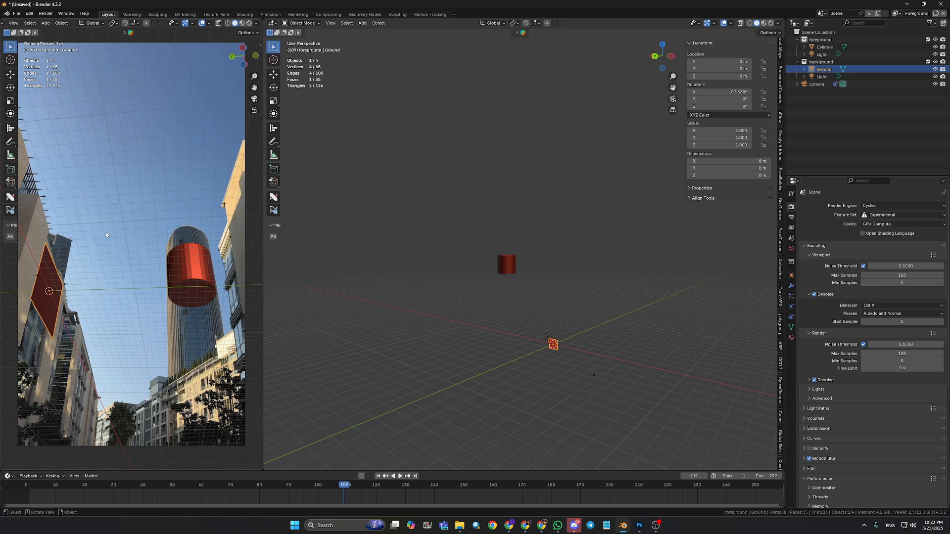
- Scrub and play the footage to check how the cylinder and the Ground plane follow the buildings
click(114, 333)
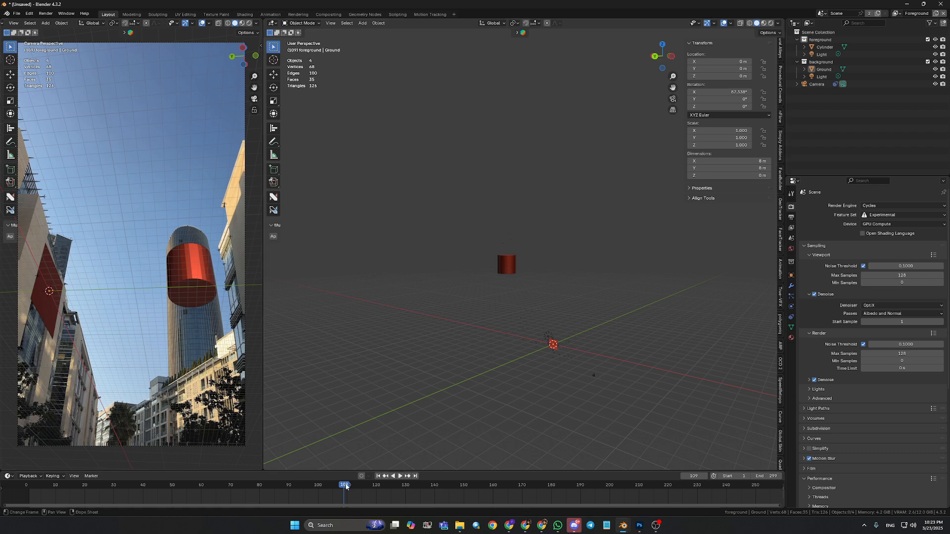
drag(312, 481, 233, 503)
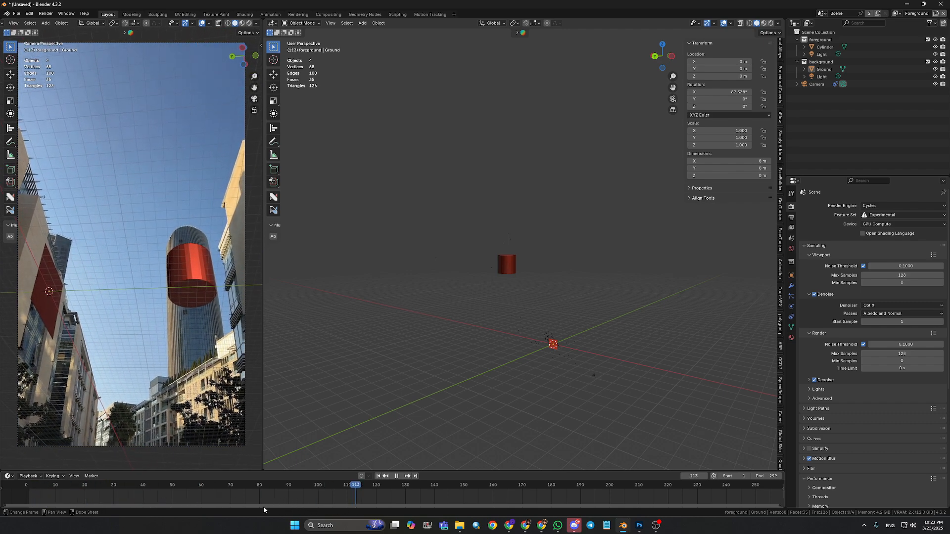
drag(139, 506, 31, 497)
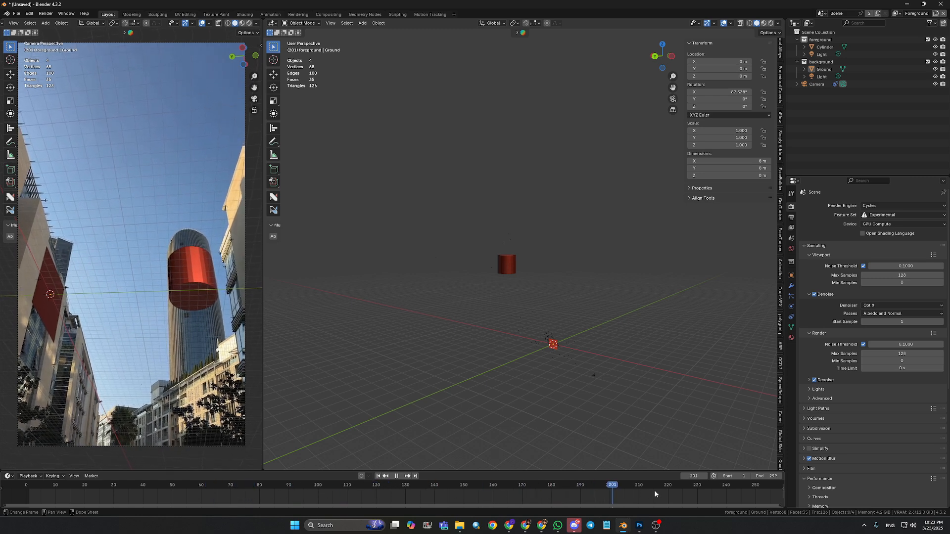
key(space)
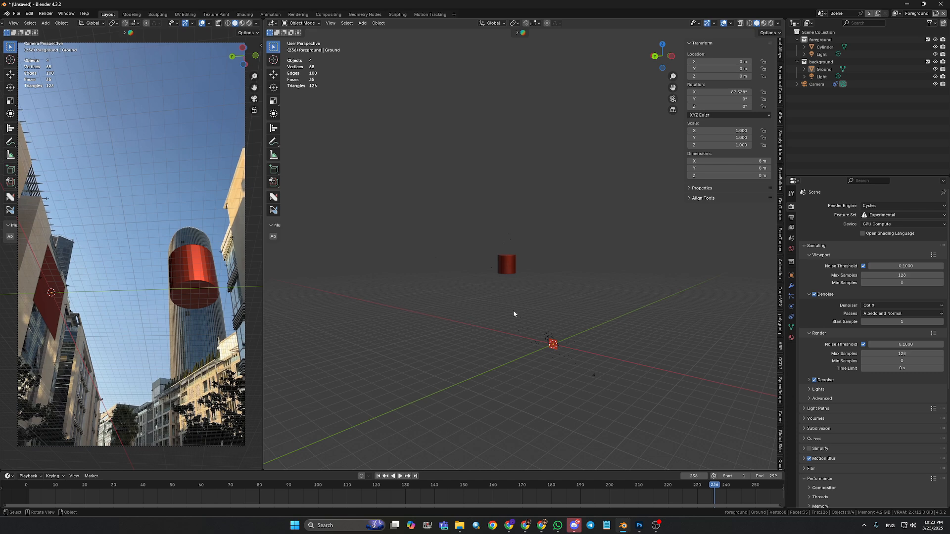
- Select the camera and set the transform pivot point to 3D Cursor
click(508, 277)
key(KP_Decimal)
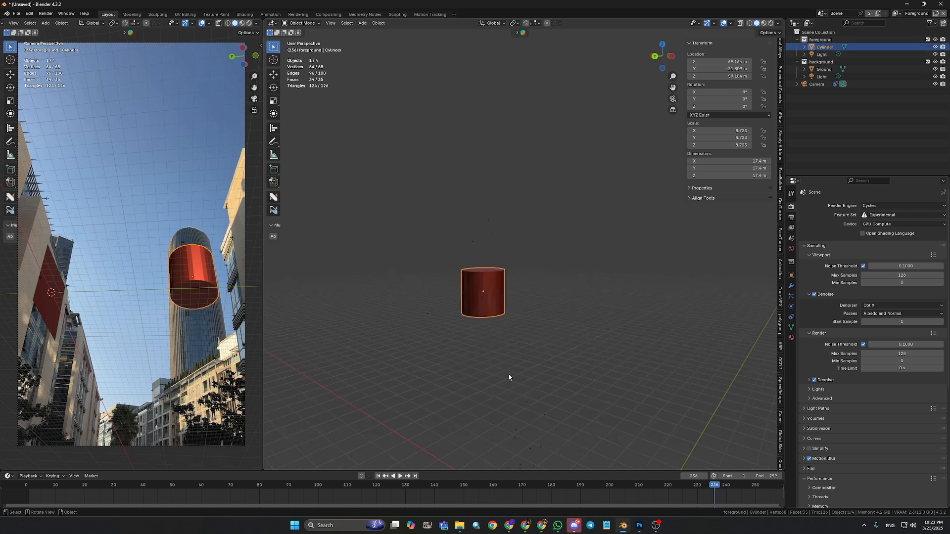
middle_drag(510, 380, 482, 377)
middle_drag(554, 333, 567, 336)
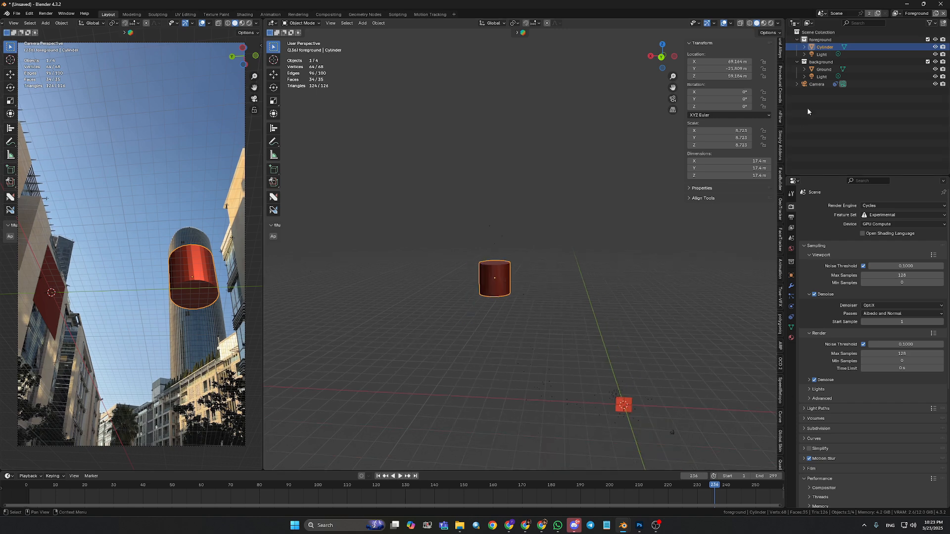
click(809, 84)
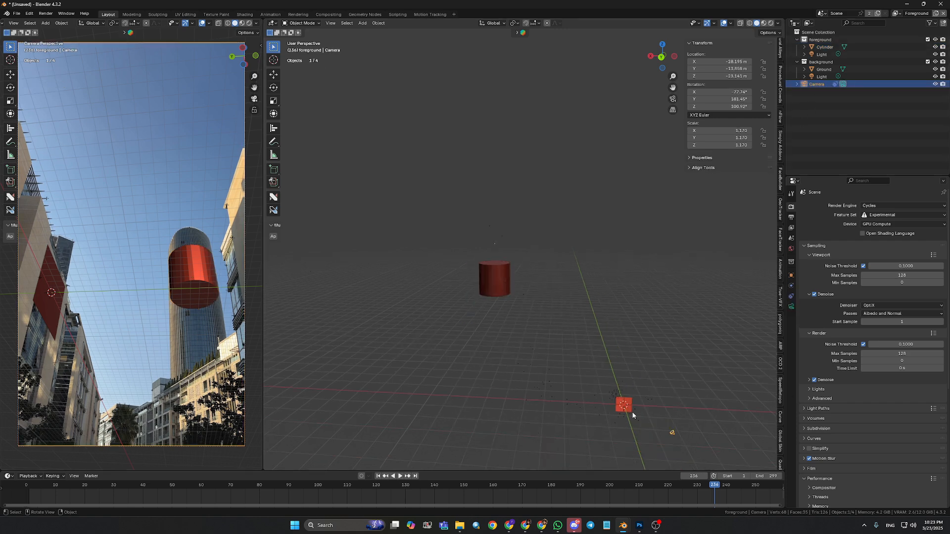
click(514, 23)
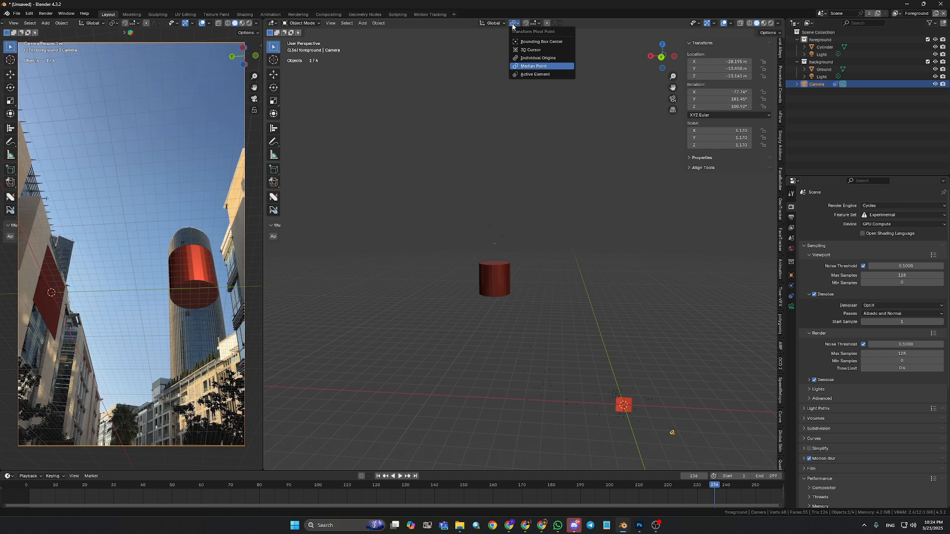
click(533, 55)
click(514, 23)
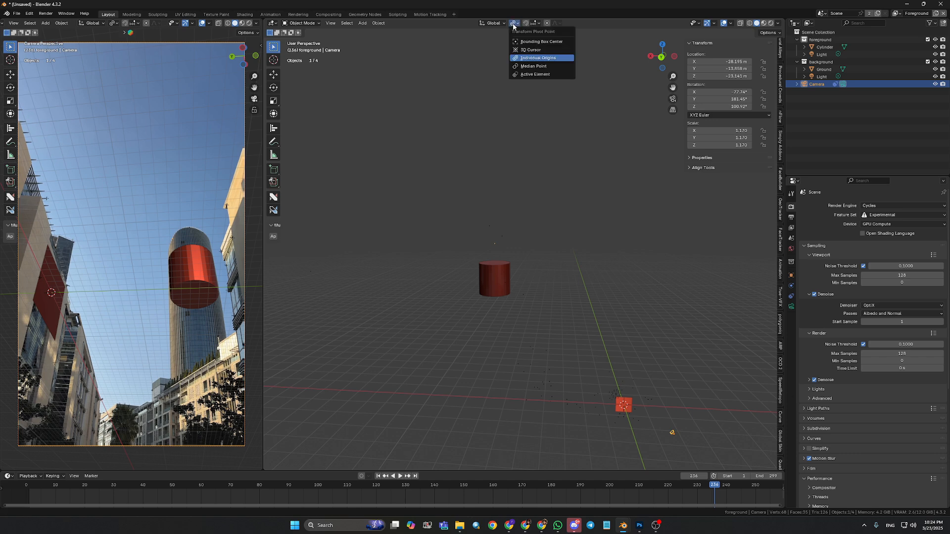
click(525, 50)
- Rotate the camera about 5.6° on the global Y axis around the 3D Cursor
scroll(608, 315, down, 1)
scroll(618, 346, down, 1)
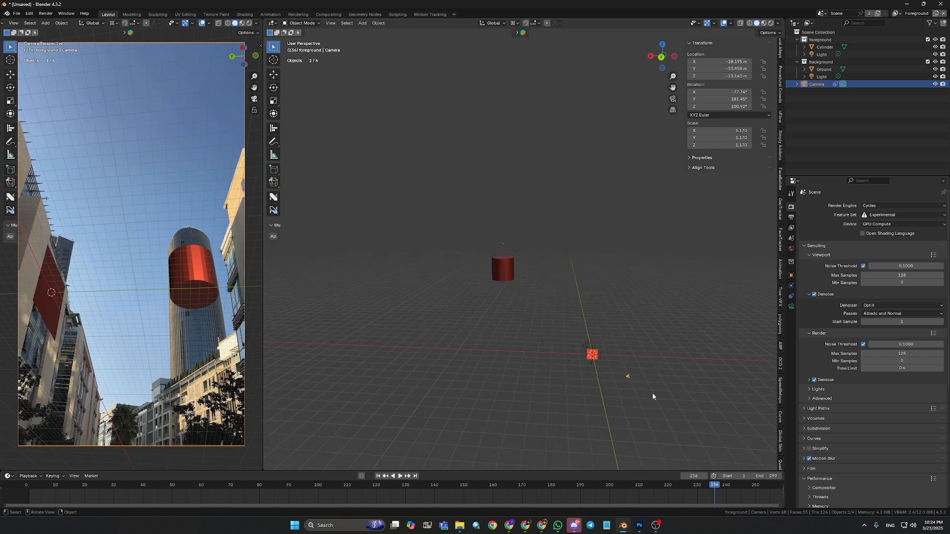
key(r)
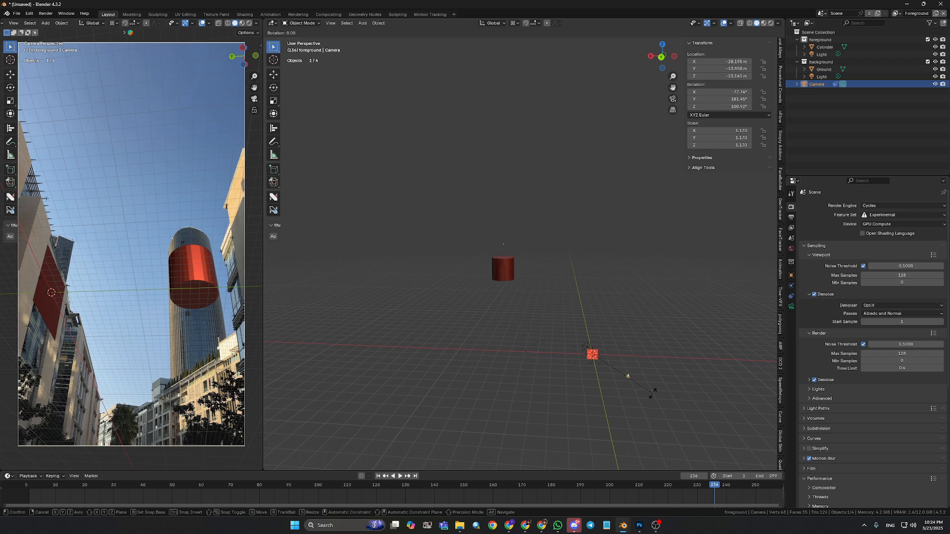
key(x)
key(y)
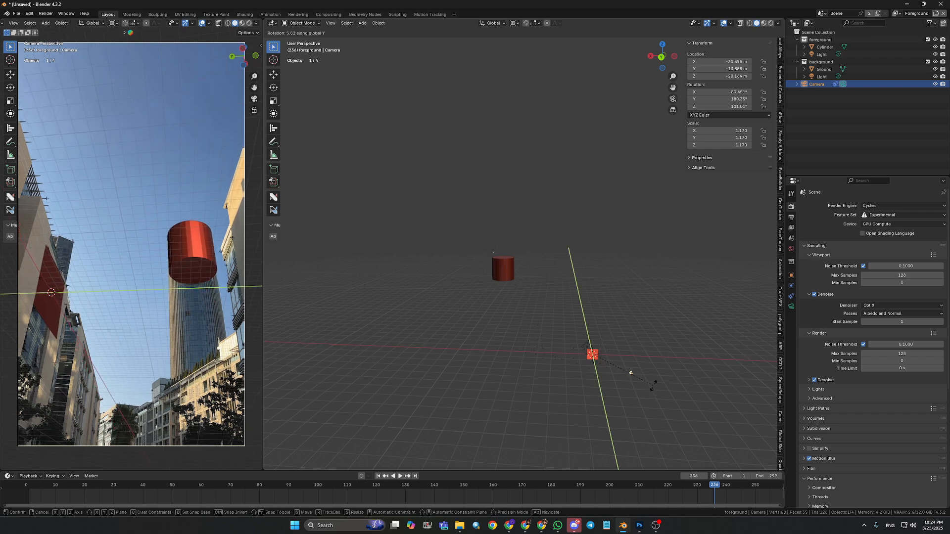
click(654, 389)
- Lower the cylinder along the global Z axis back onto the tower, to about Z 44 m, and deselect it
click(503, 269)
key(g)
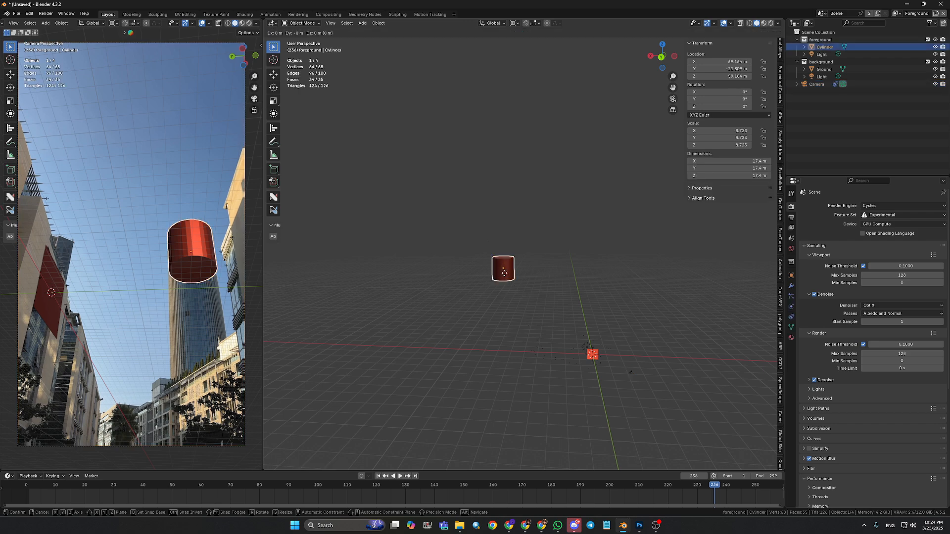
key(z)
click(504, 272)
key(g)
key(z)
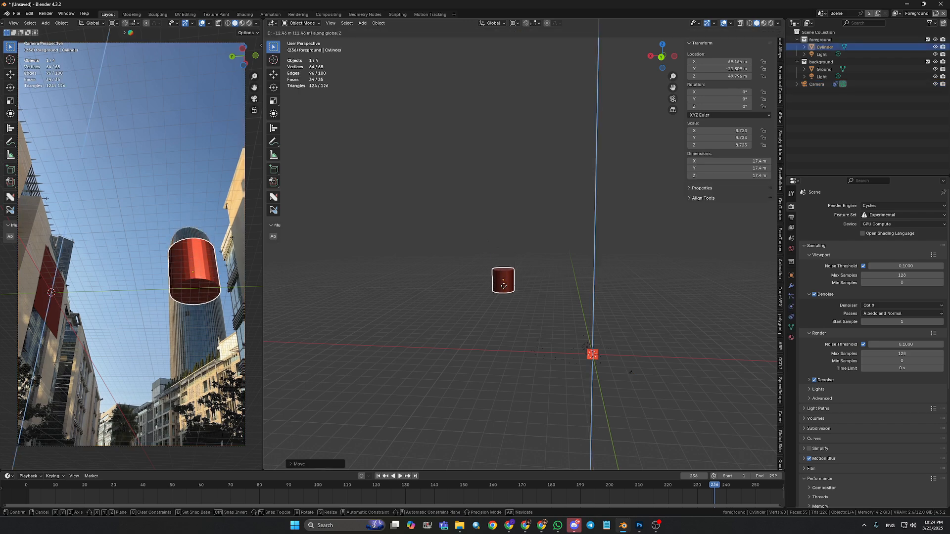
click(503, 291)
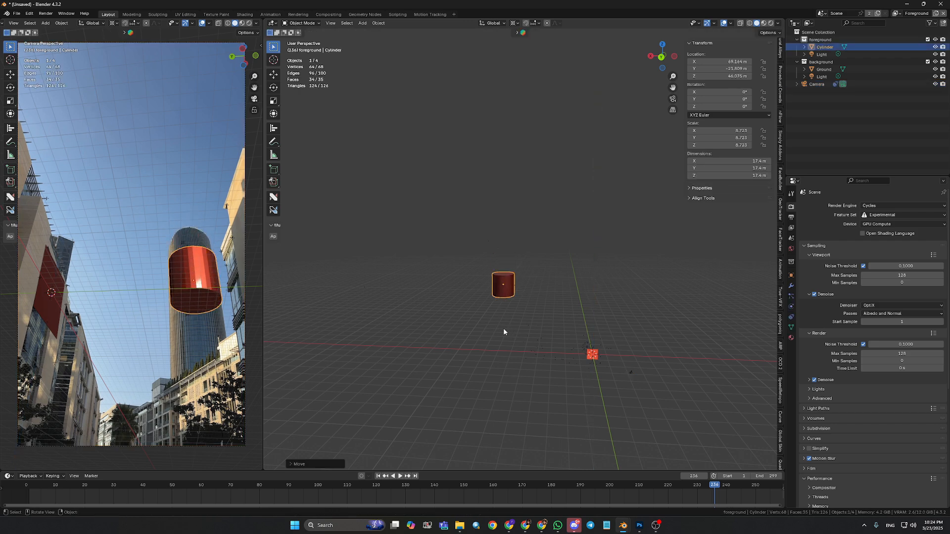
mouse_move(553, 373)
middle_down()
mouse_move(519, 366)
mouse_move(547, 360)
middle_up()
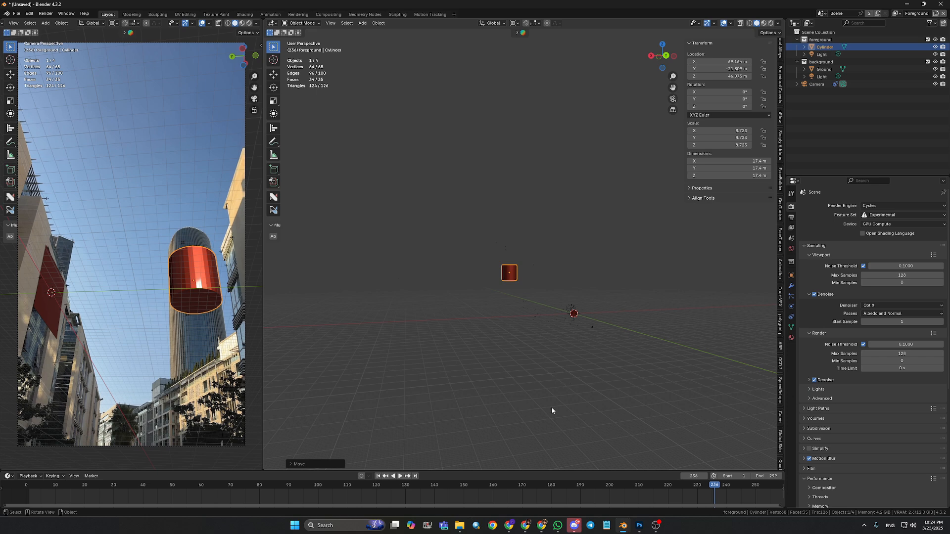
click(493, 356)
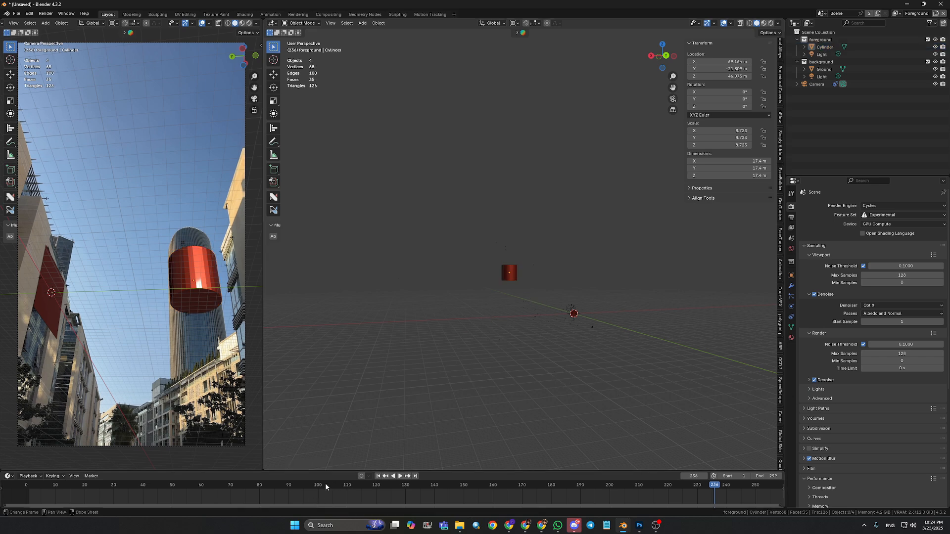
- Play and scrub the footage again to check the cylinder and plane alignment, stopping at frame 83
drag(325, 485, 474, 494)
key(space)
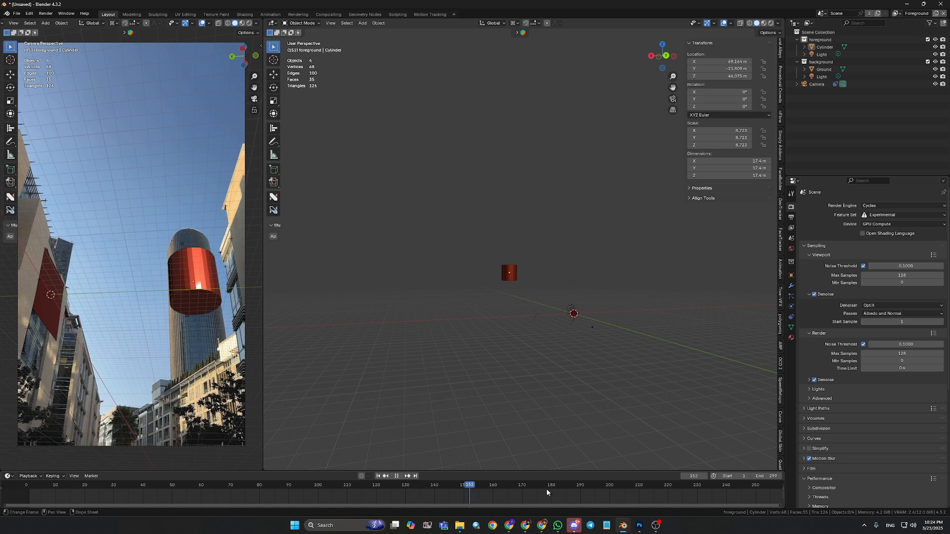
drag(547, 492, 251, 497)
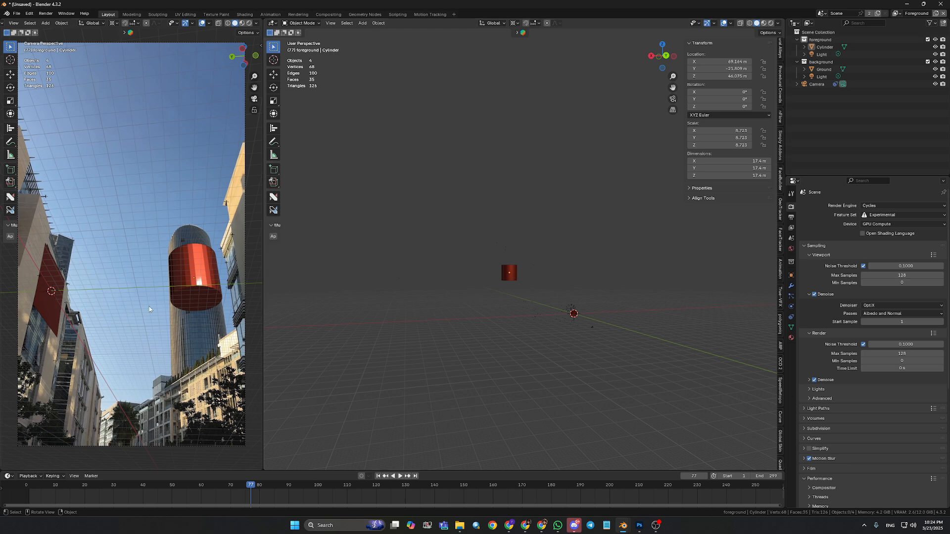
drag(250, 490, 93, 483)
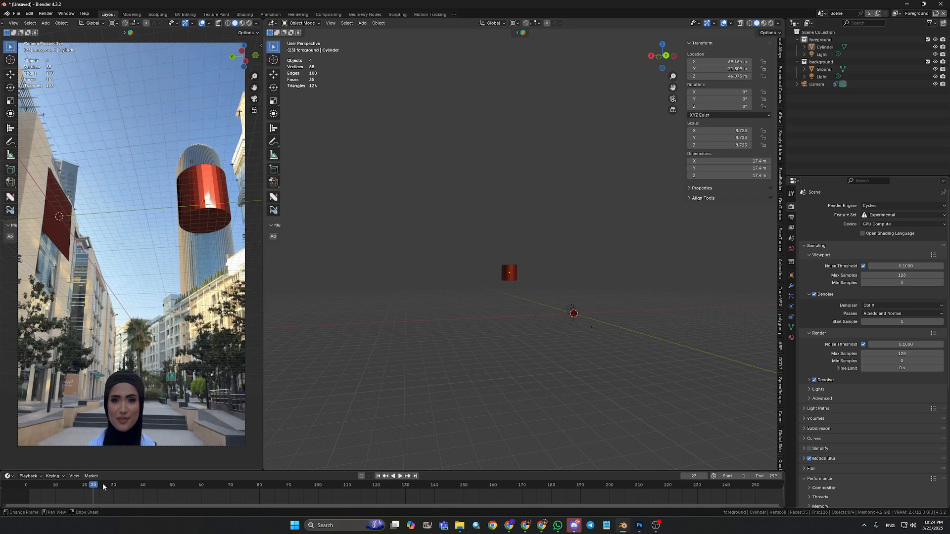
drag(95, 486, 268, 488)
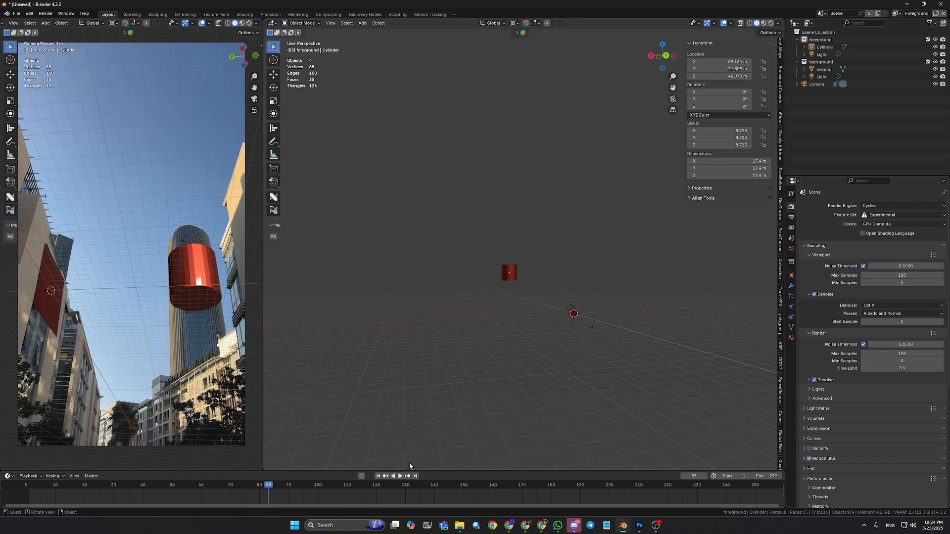
- Compare the camera's background clip with Render Undistorted turned off and back on
click(817, 85)
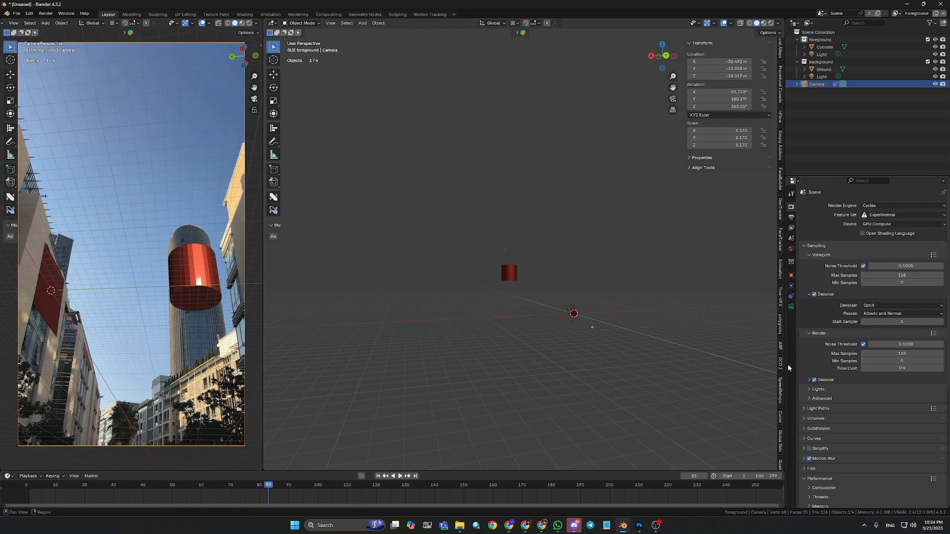
click(791, 307)
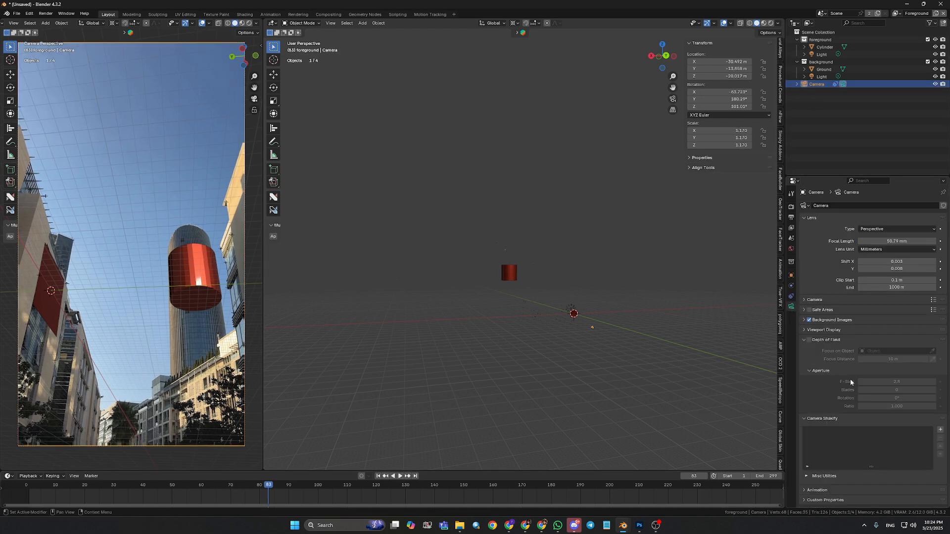
click(804, 320)
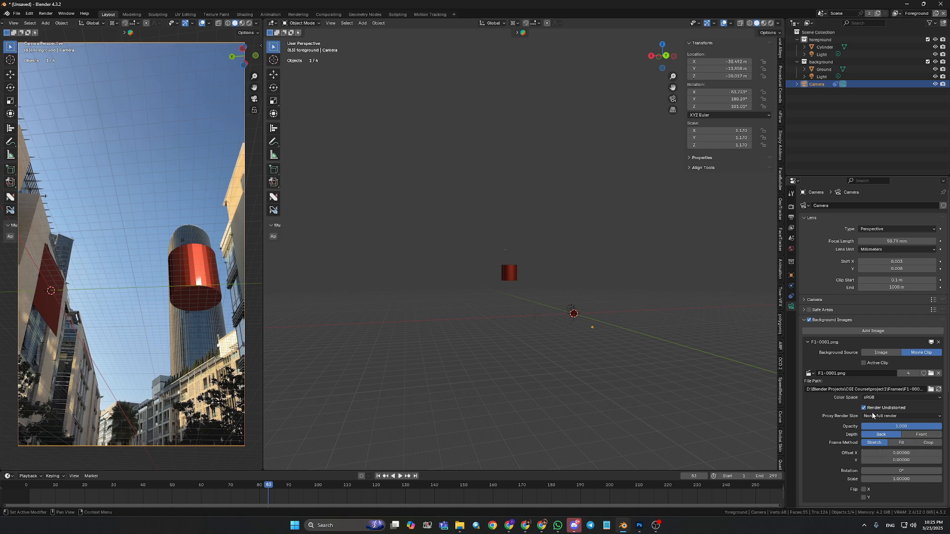
click(864, 409)
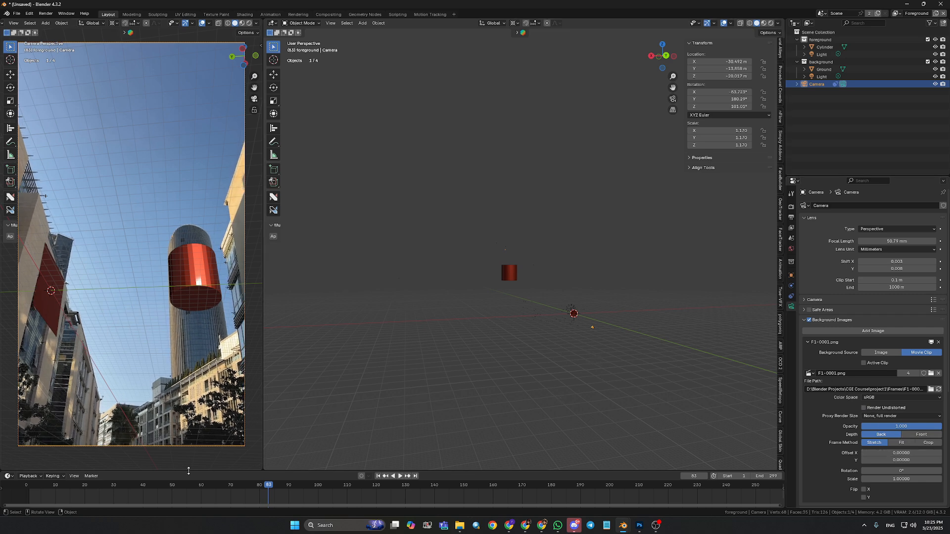
click(865, 408)
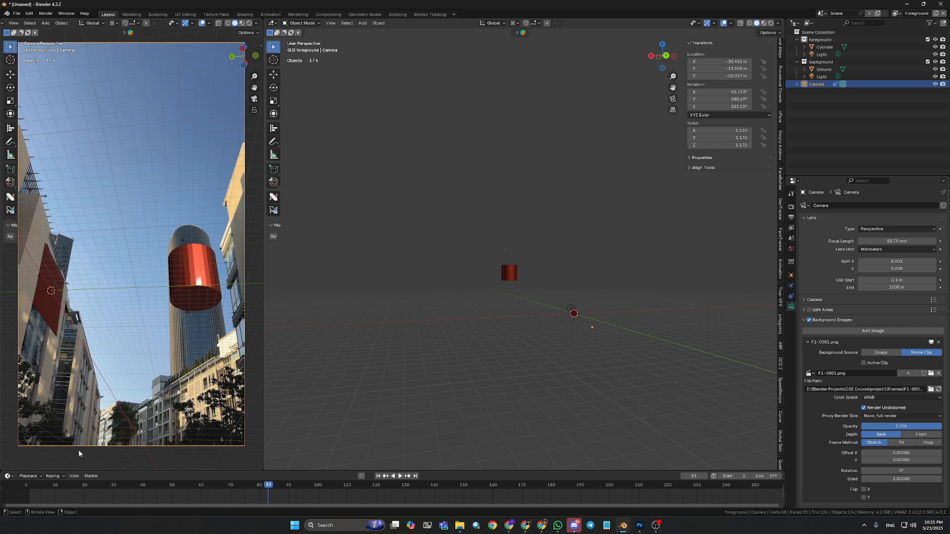
- Compare the background clip's lower edge in the camera view with Render Undistorted turned off and on
scroll(117, 444, up, 1)
middle_drag(118, 444, 151, 407)
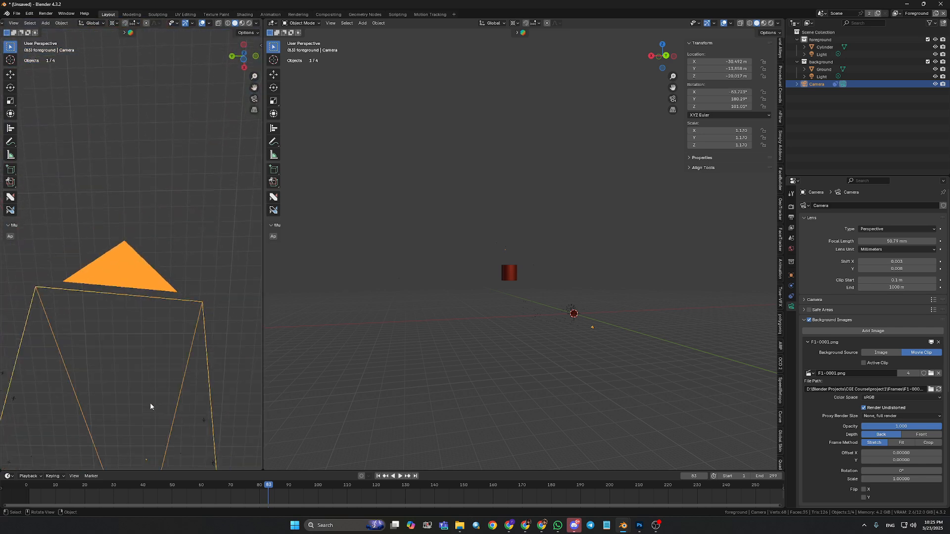
key(KP_0)
scroll(124, 371, up, 1)
shift+middle_drag(130, 375, 152, 350)
scroll(151, 371, up, 2)
shift+middle_drag(151, 400, 163, 379)
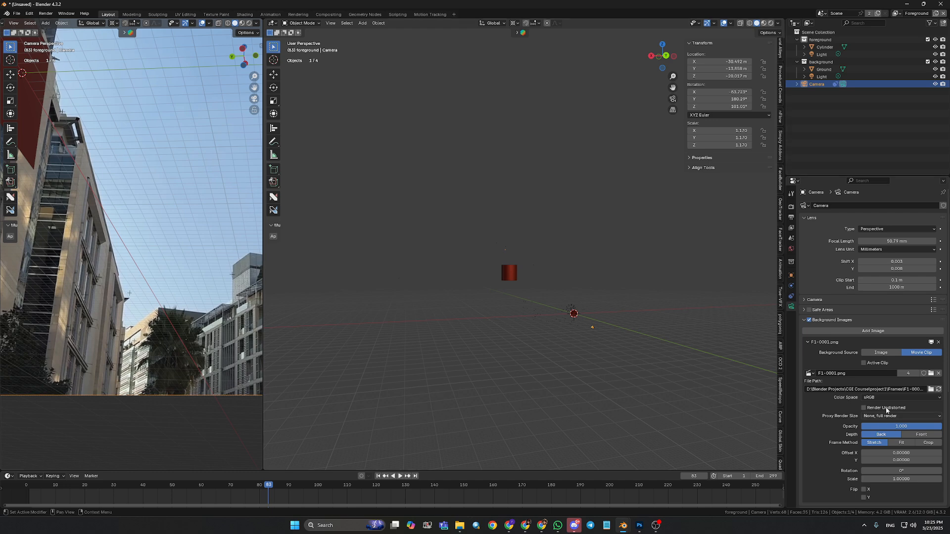
click(863, 408)
click(863, 408)
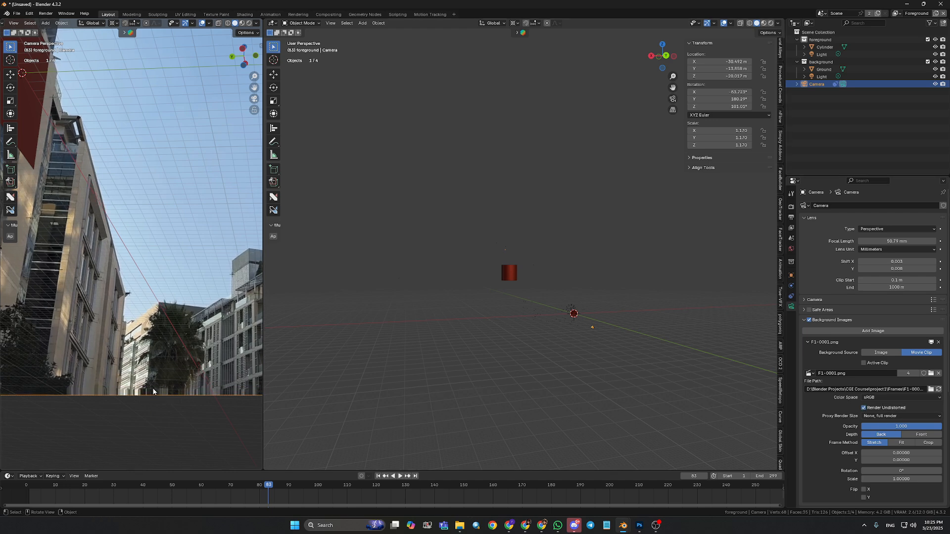
click(863, 408)
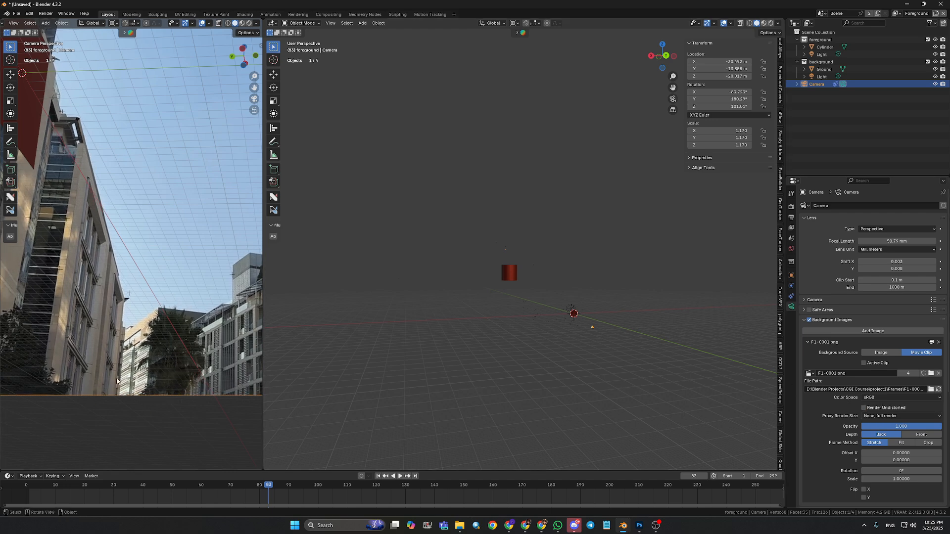
- Play and scrub the footage in the full camera view to check the cylinder and plane tracking, stopping at frame 22
drag(263, 487, 145, 476)
scroll(161, 385, down, 6)
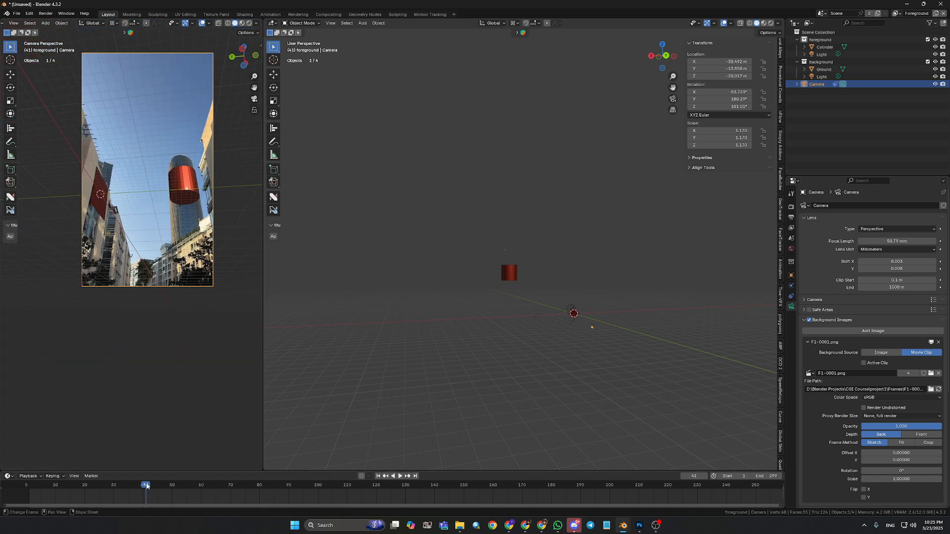
key(space)
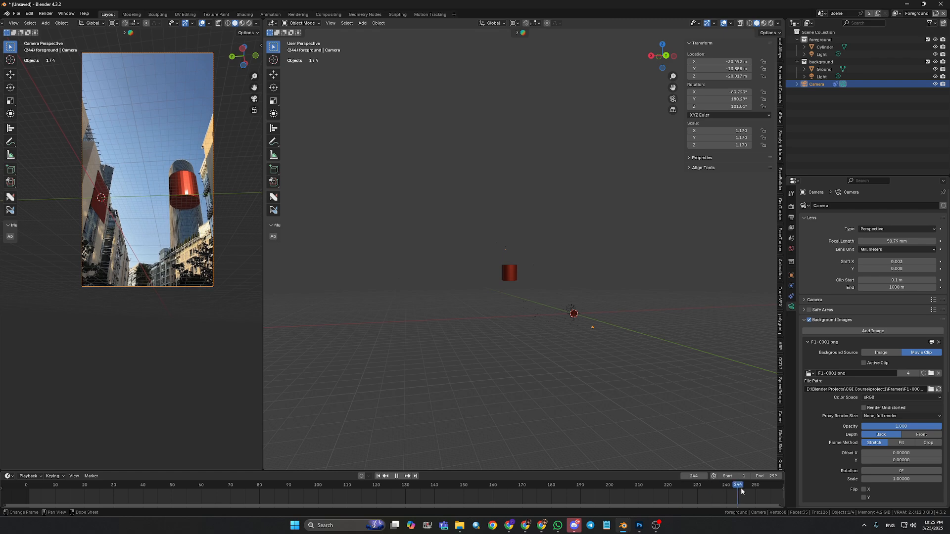
key(space)
drag(381, 485, 187, 480)
click(933, 457)
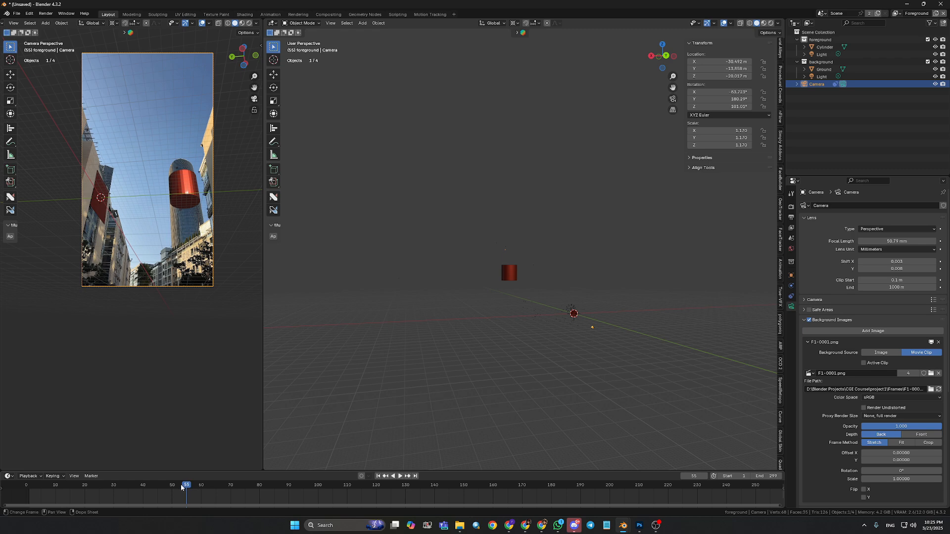
drag(184, 485, 91, 485)
key(space)
click(655, 526)
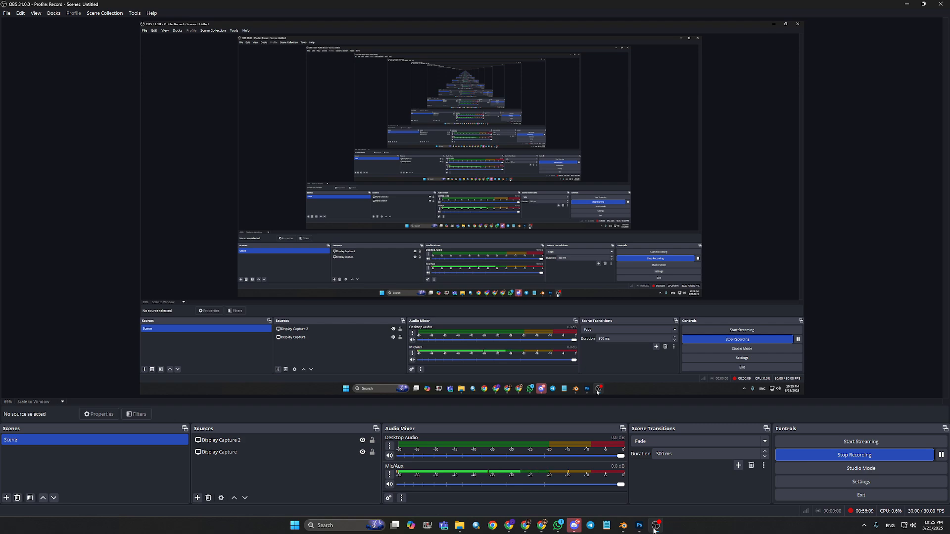
click(654, 531)
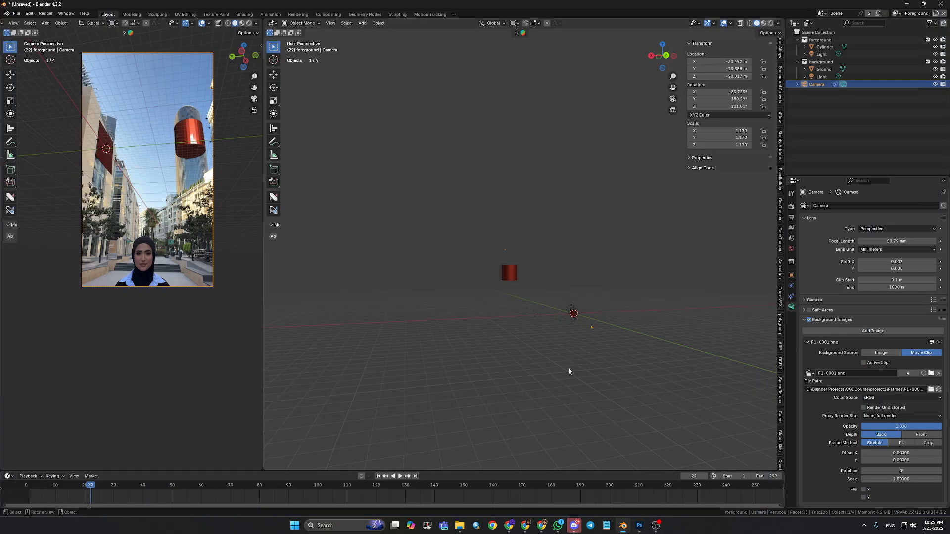